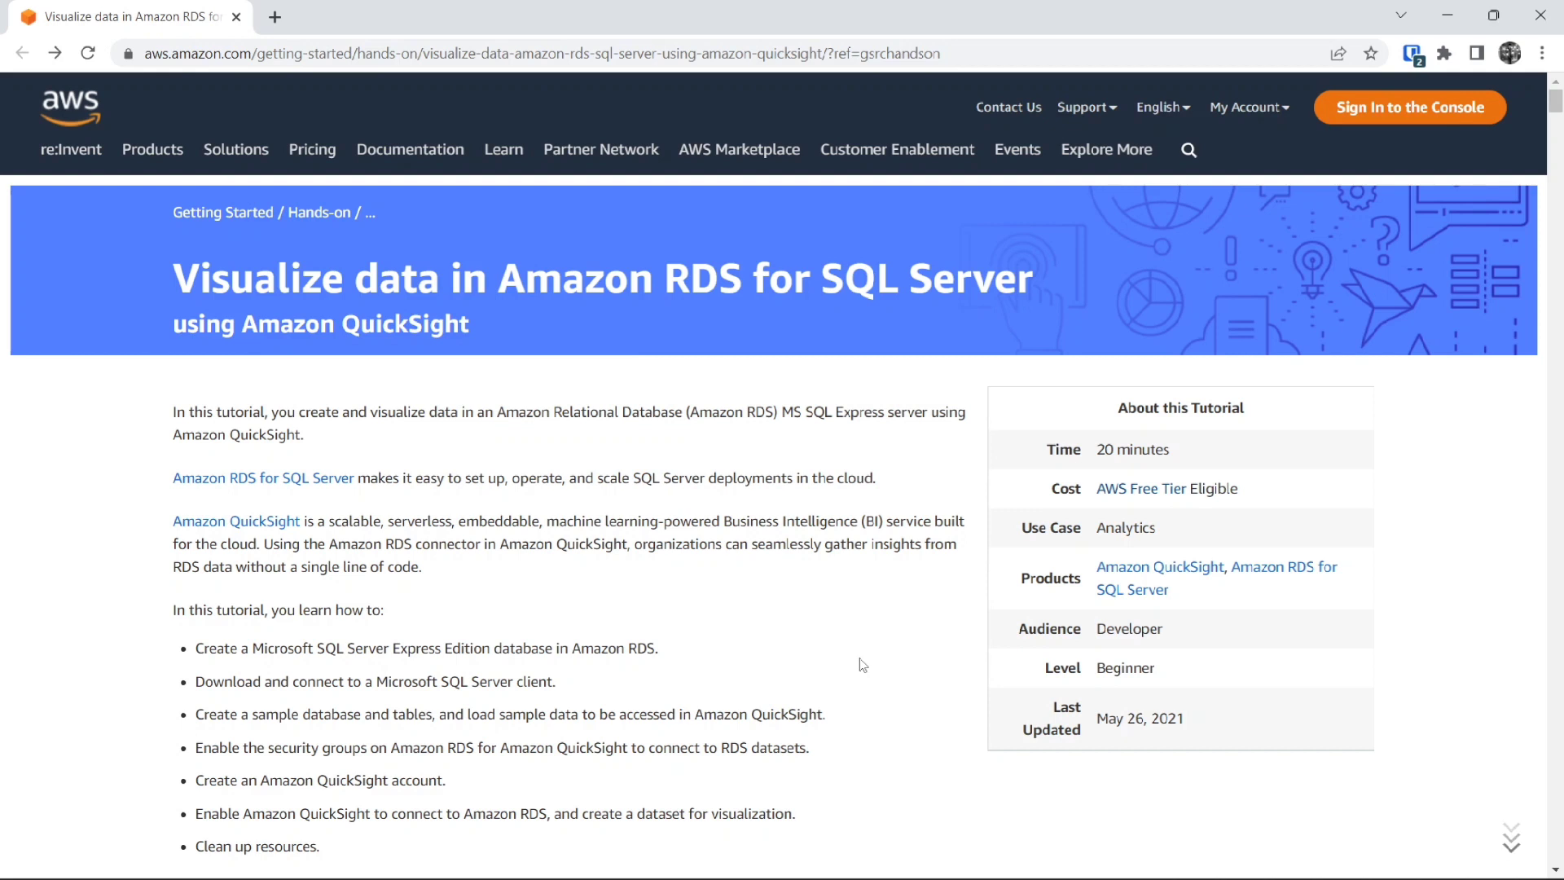
# Step: Open the Sign-in link from Step 1 of the tutorial in a new tab and switch to it
pyautogui.scroll(-1, 862, 665)
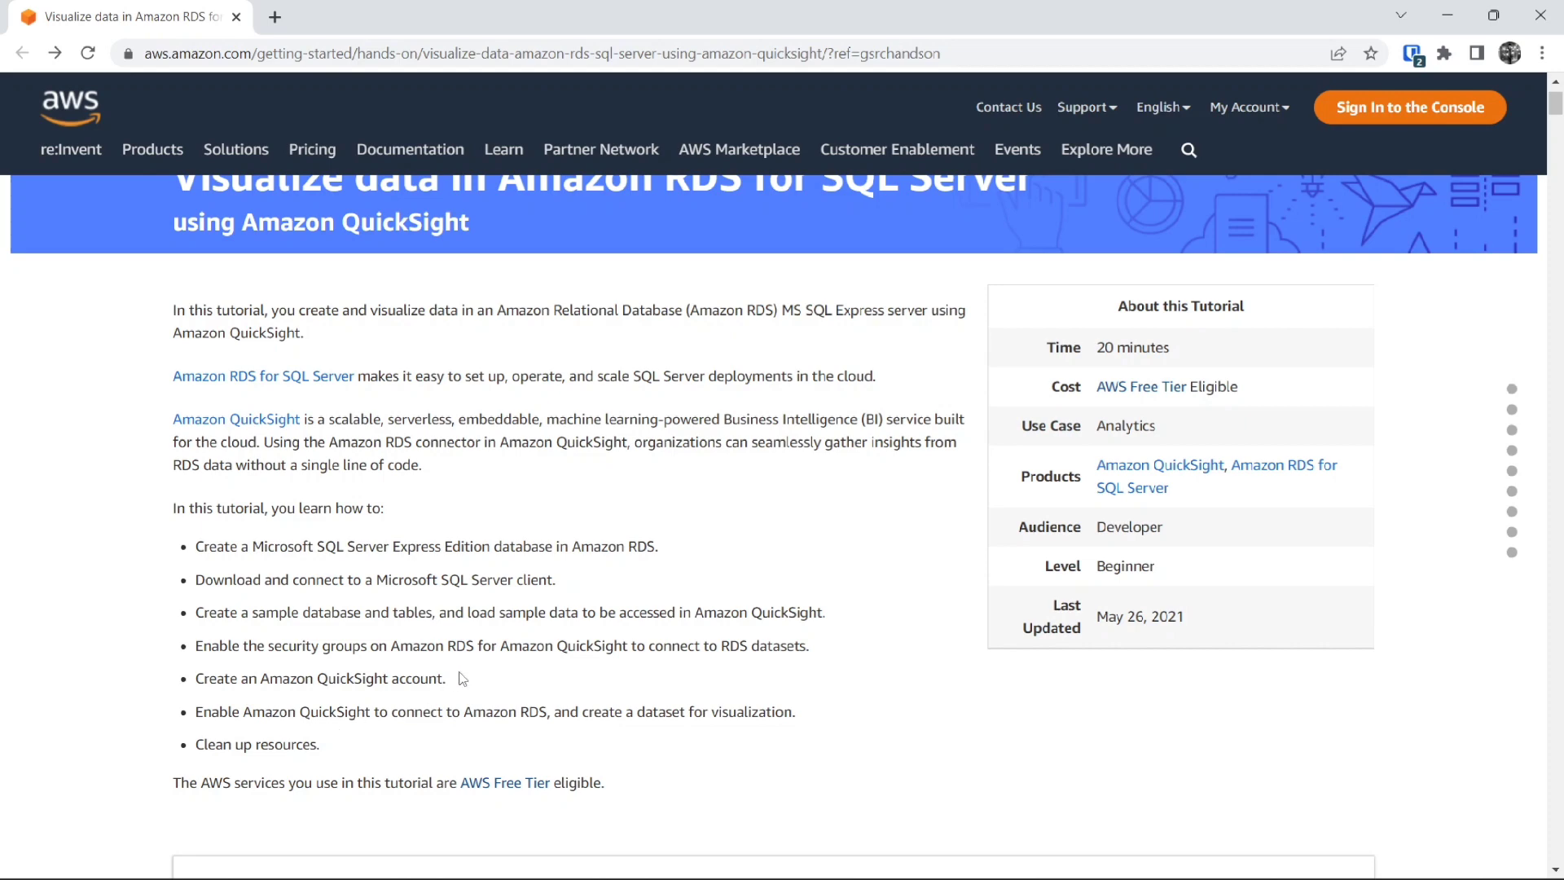
pyautogui.scroll(-3, 456, 681)
pyautogui.scroll(-1, 450, 643)
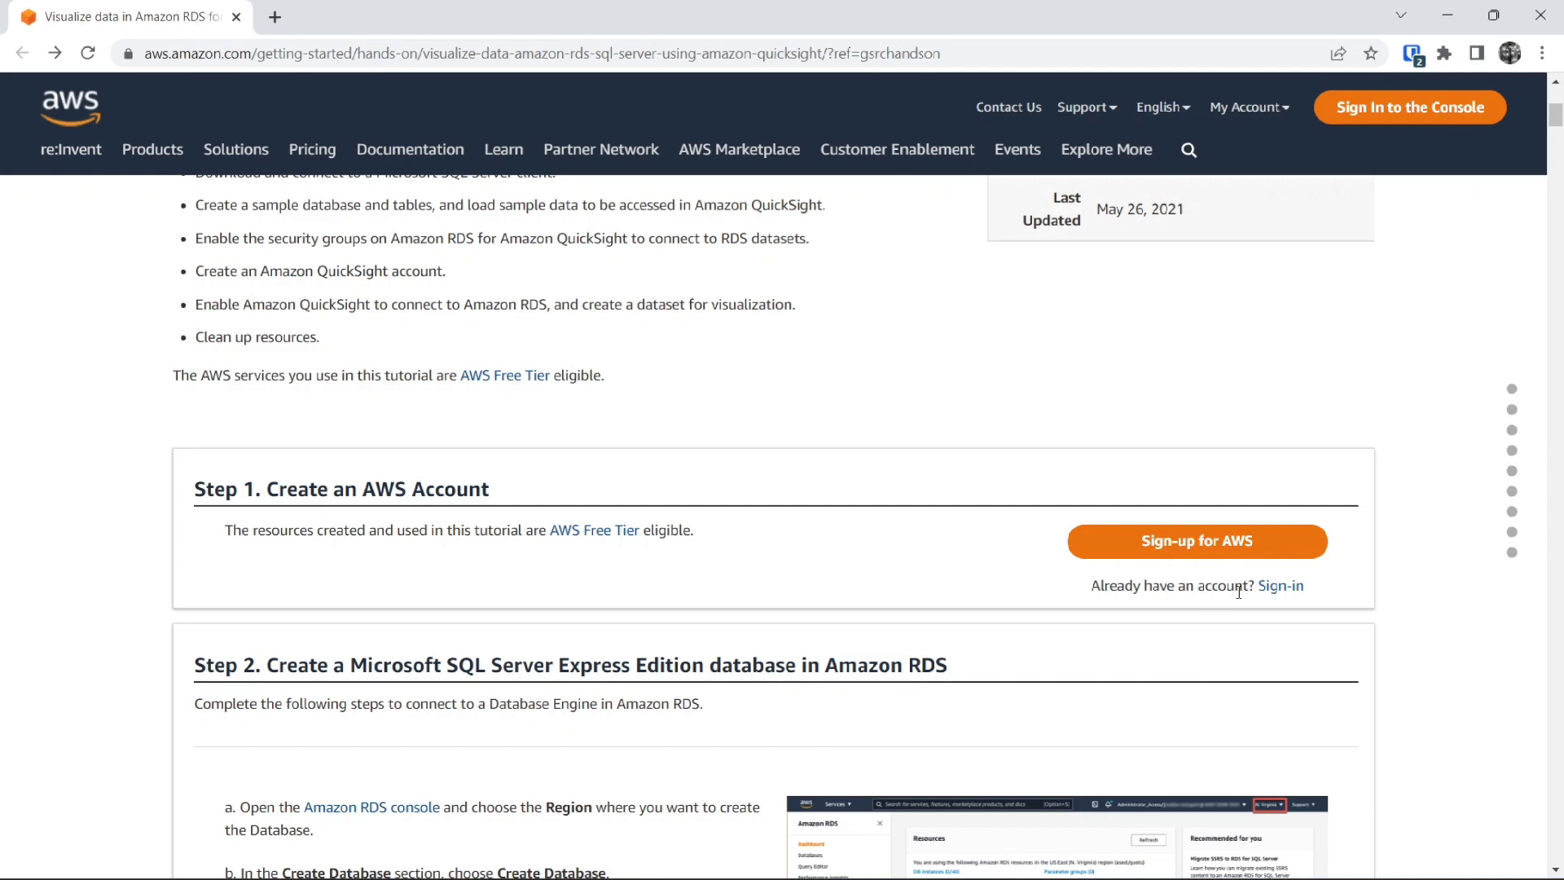
pyautogui.rightClick(1264, 587)
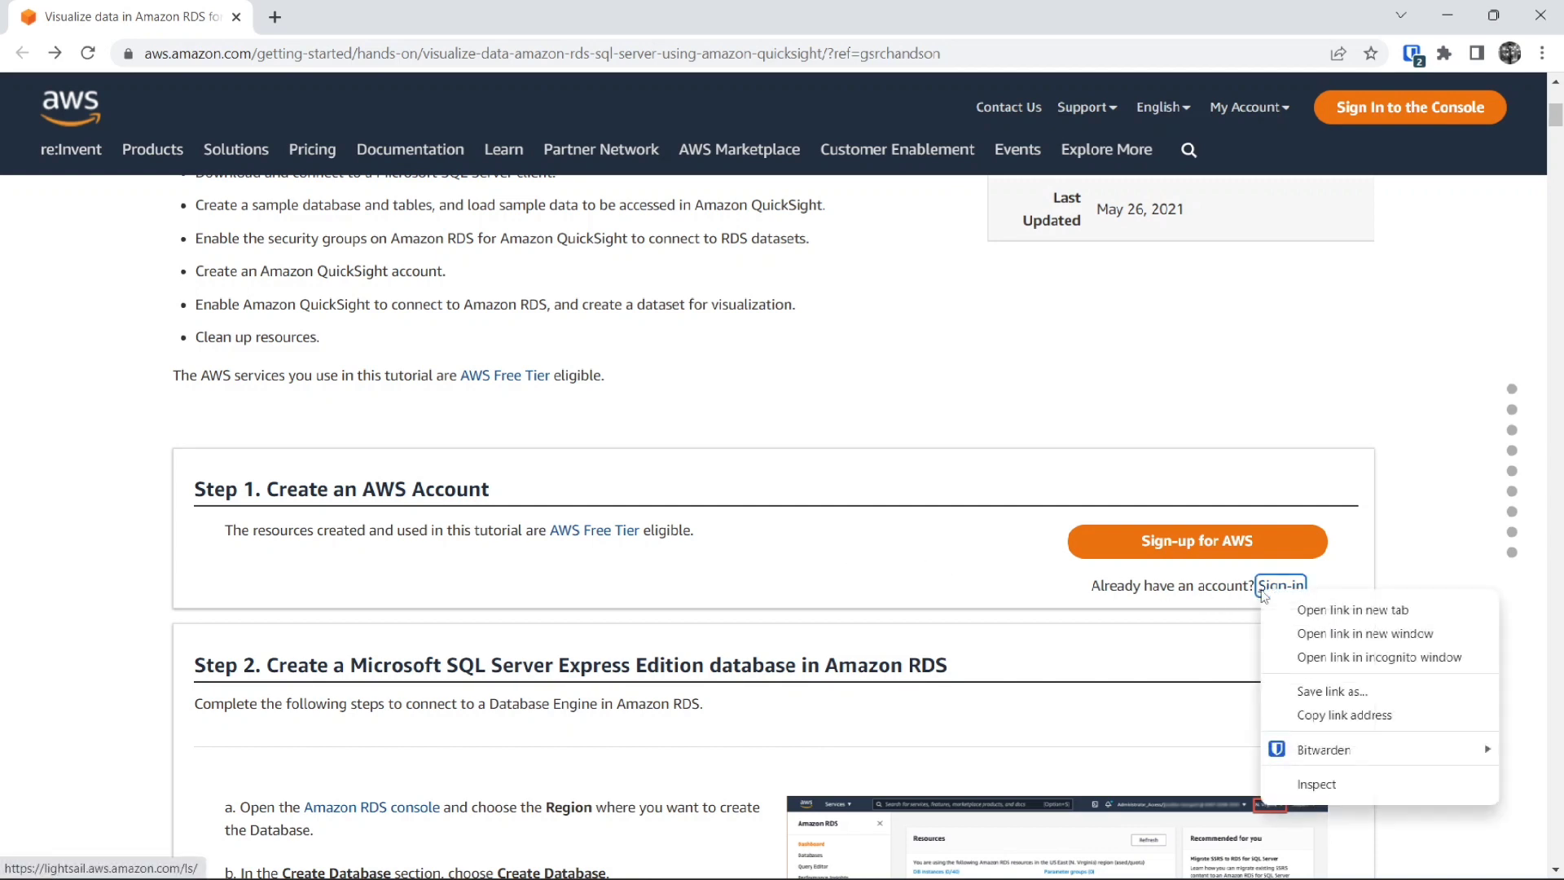
pyautogui.click(1348, 611)
pyautogui.hotkey('ctrl', 'Tab')
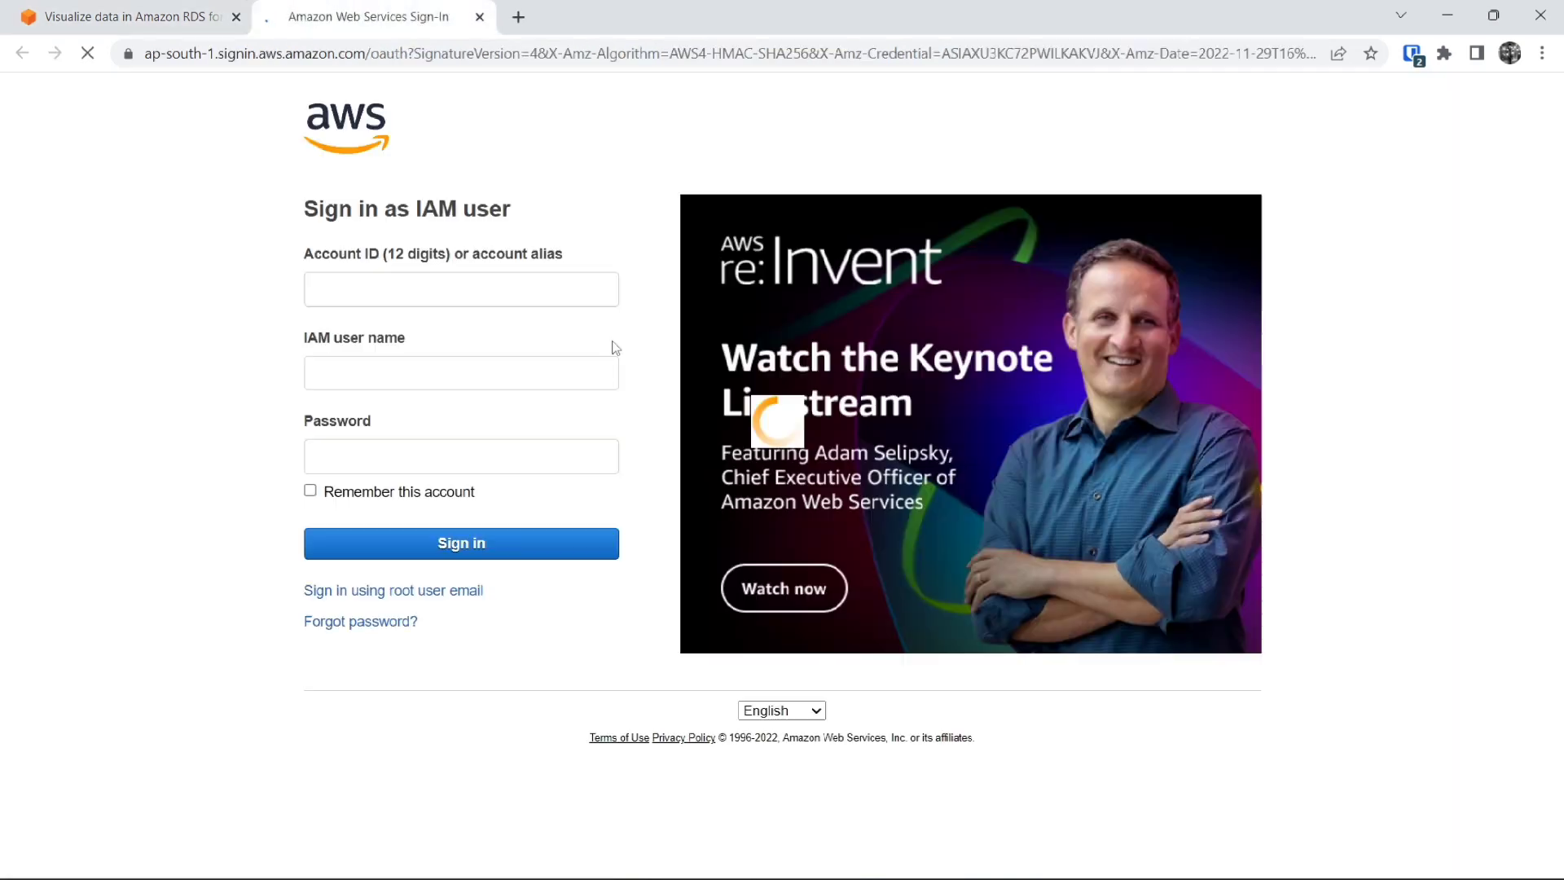
# Step: Sign in as an IAM user with the saved account ID, user name and password
pyautogui.click(580, 545)
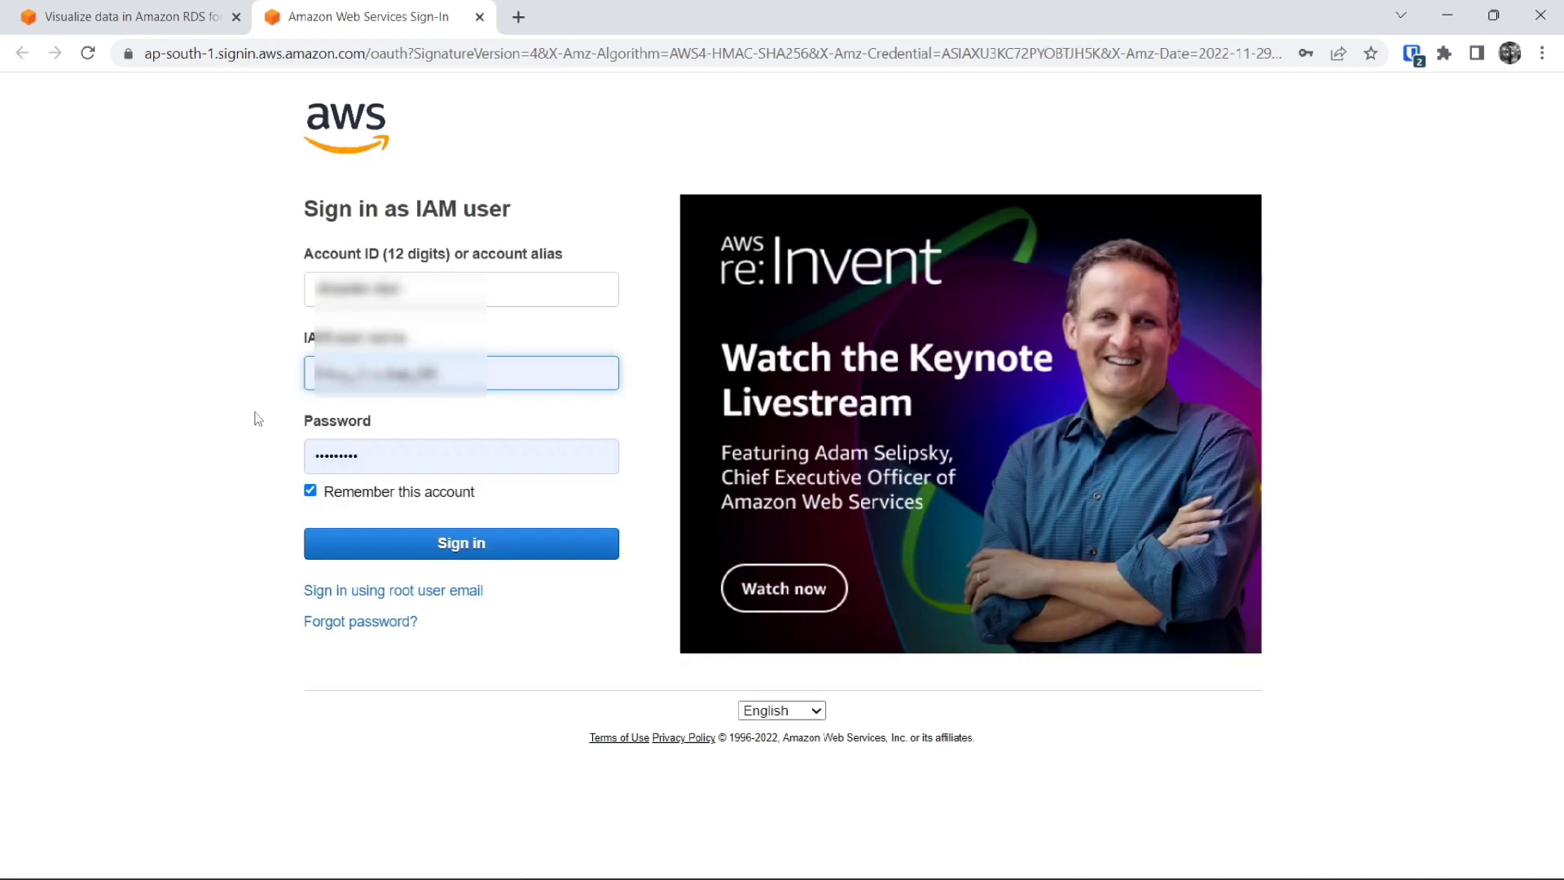
pyautogui.click(232, 432)
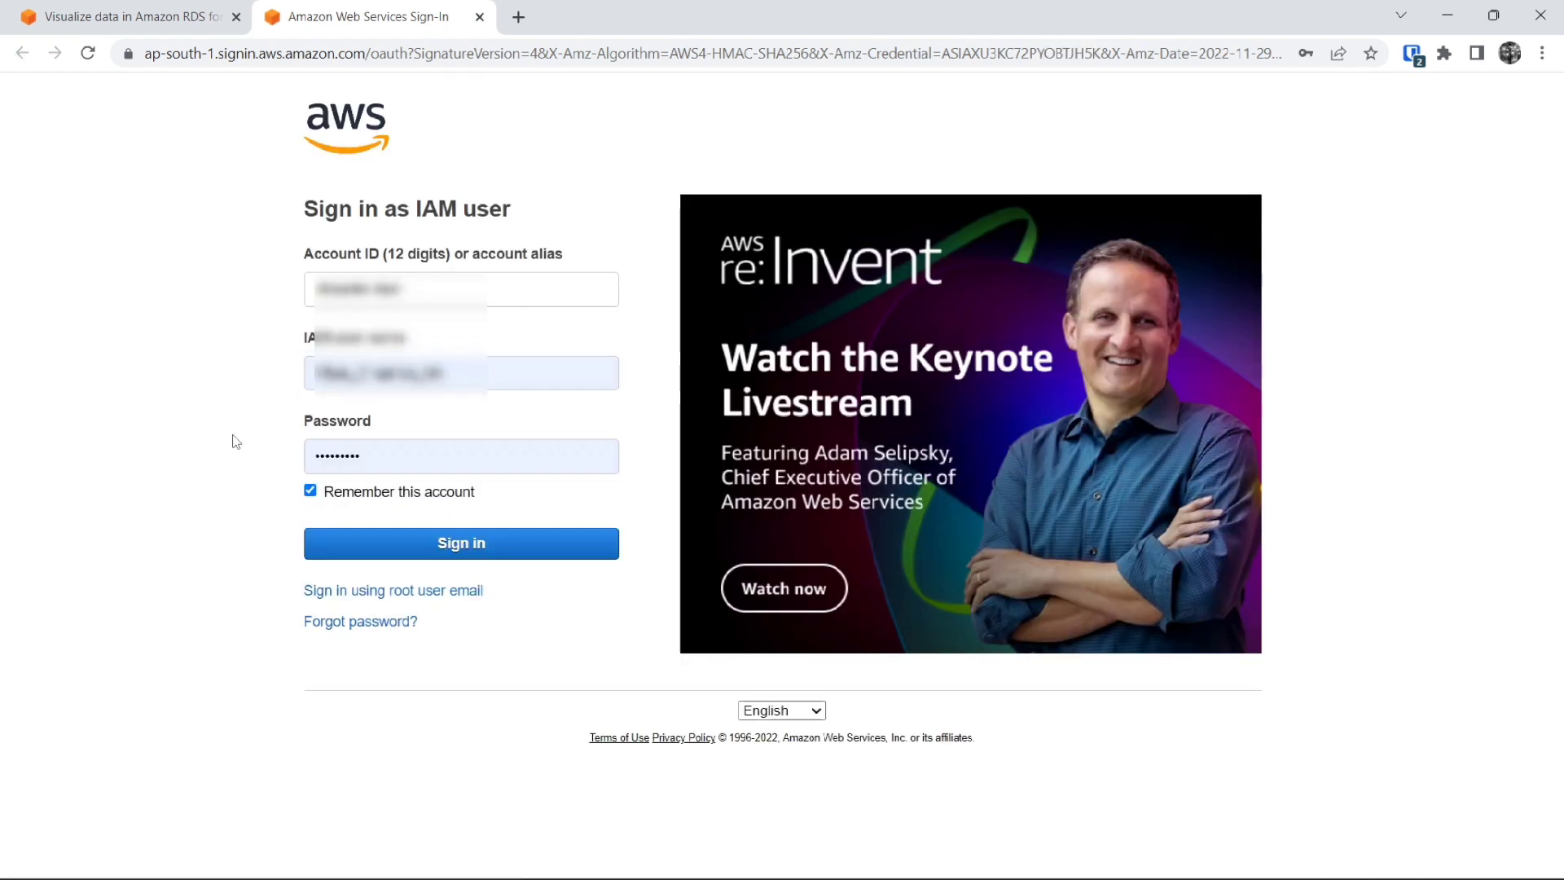
pyautogui.click(455, 552)
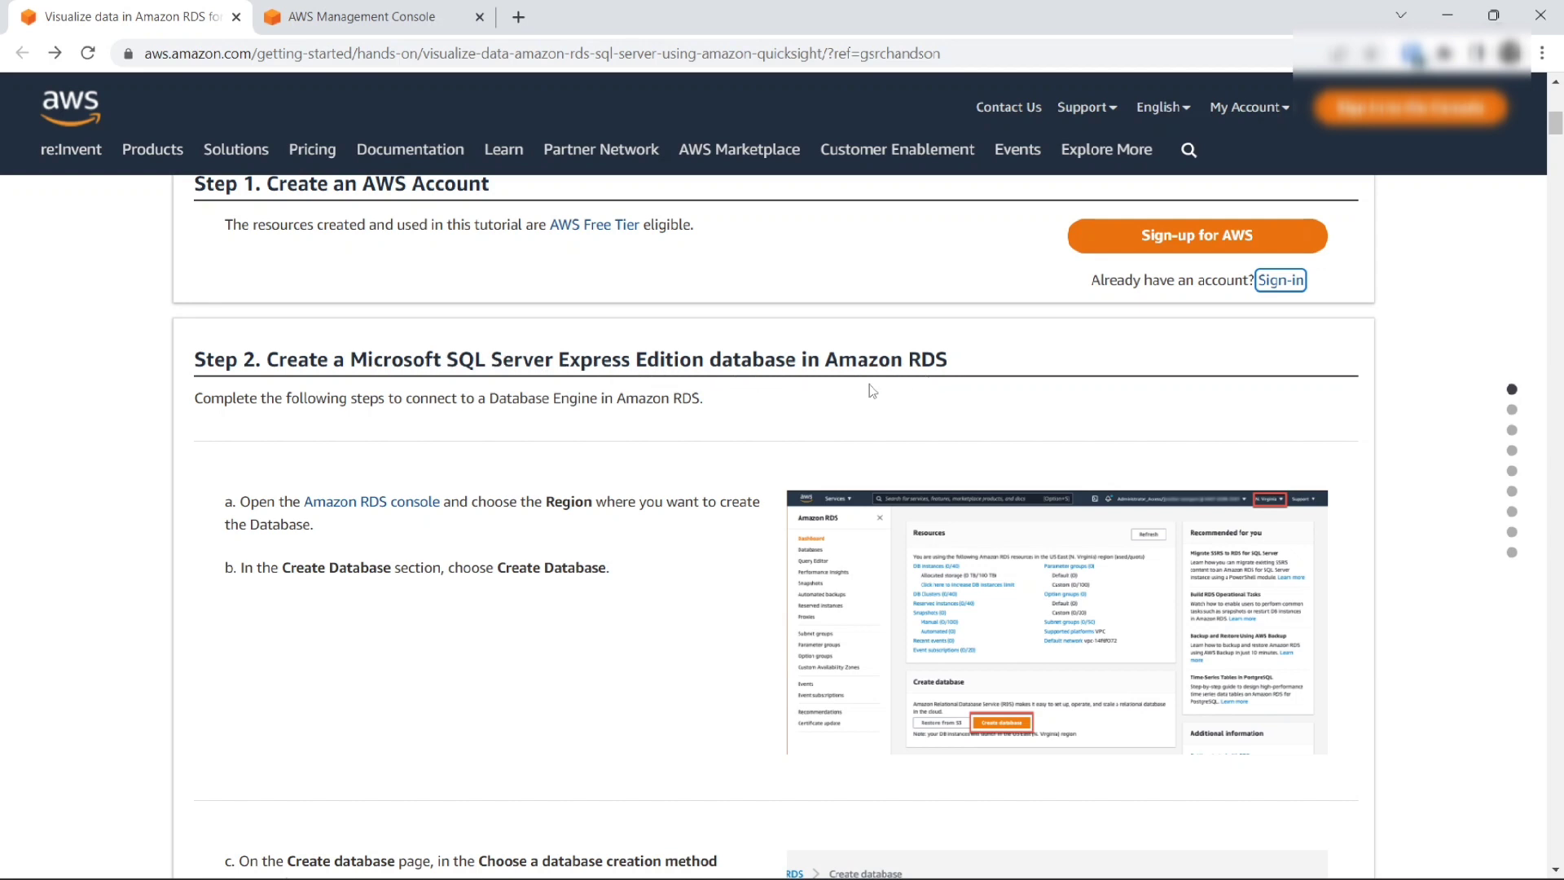
# Step: Search the AWS Management Console for rds and open the RDS service
pyautogui.click(415, 16)
pyautogui.click(434, 97)
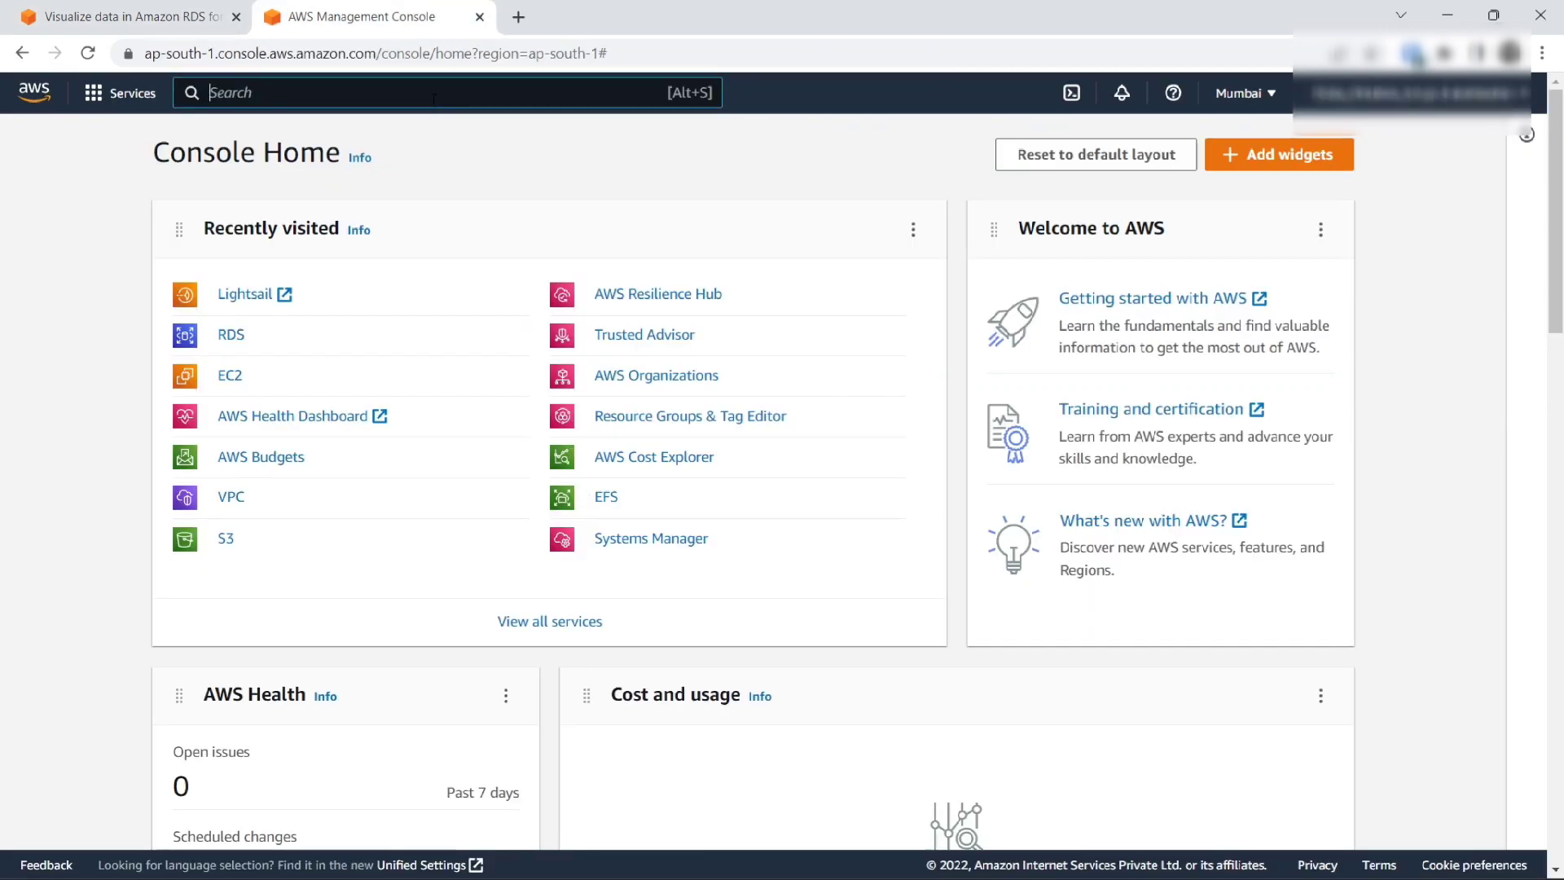
pyautogui.write('rds')
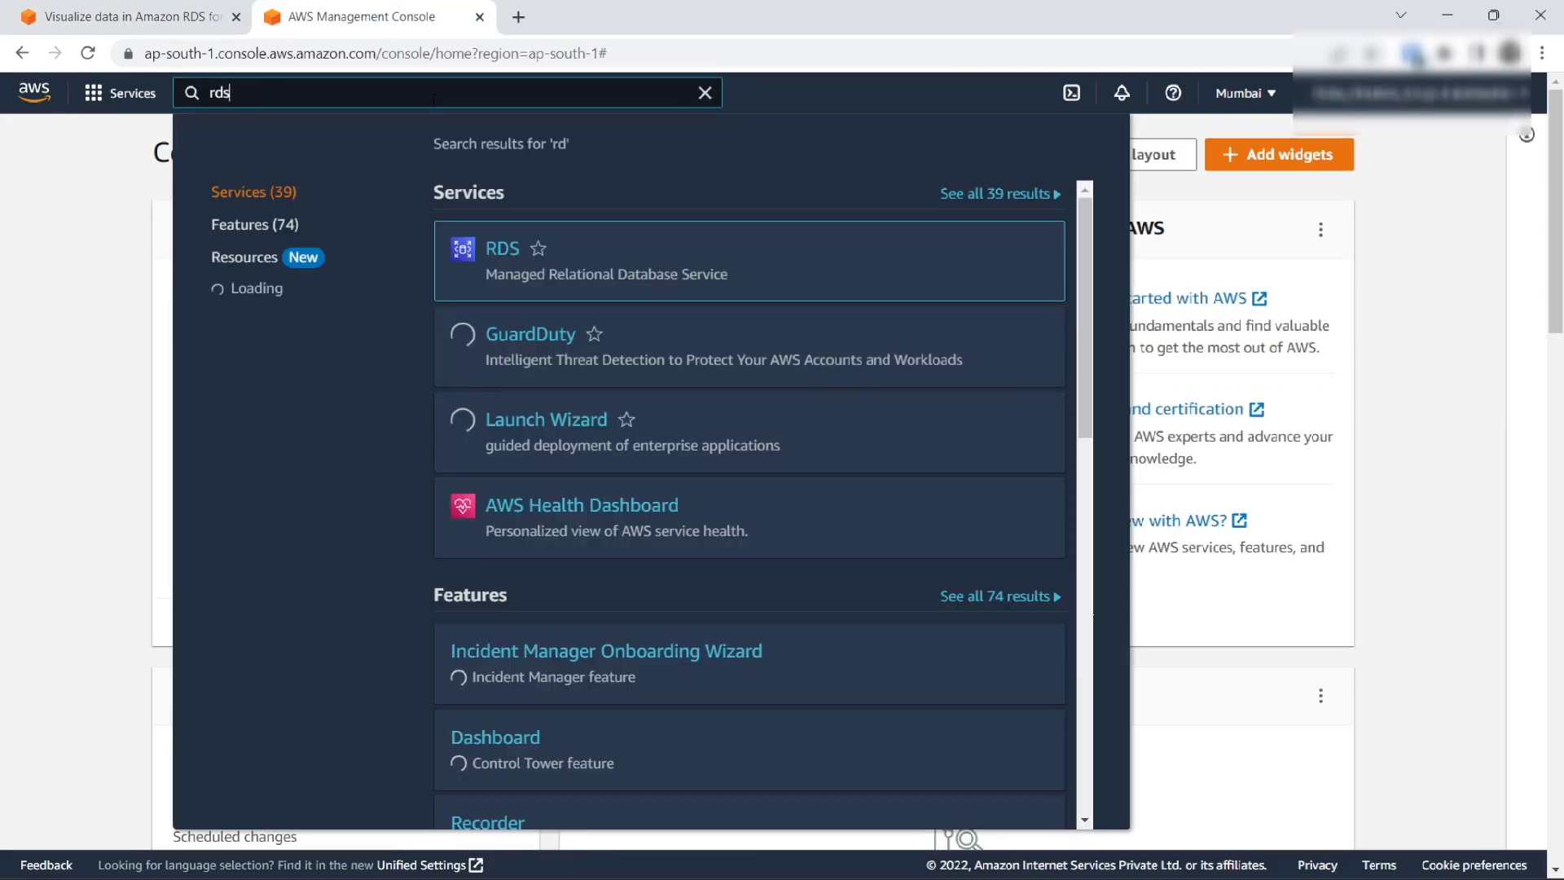
pyautogui.click(496, 254)
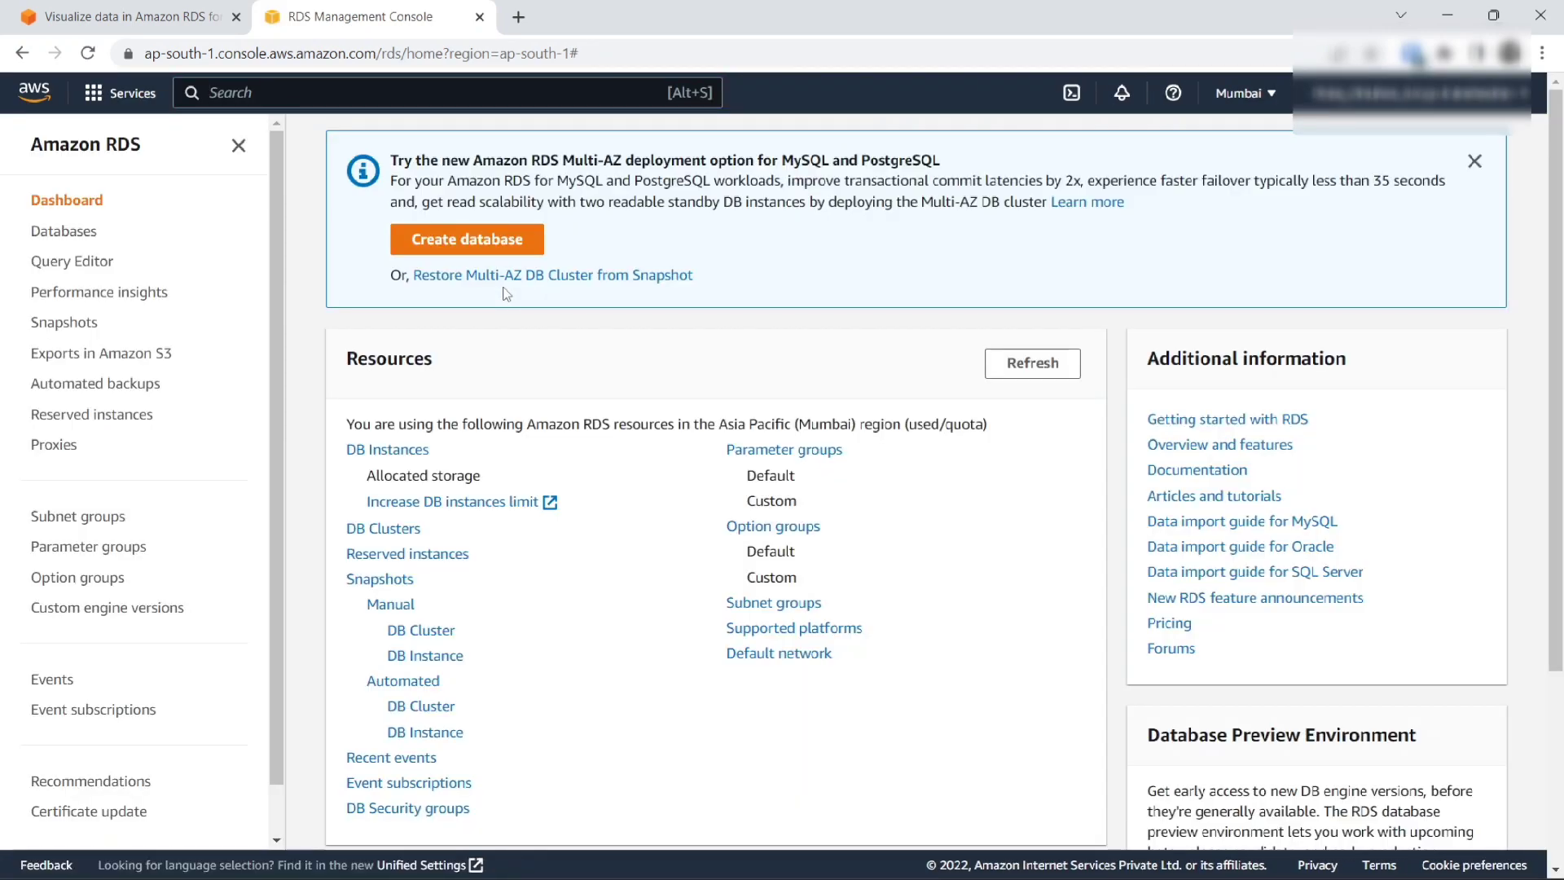
# Step: Open the Create database form from the RDS dashboard's Create database section
pyautogui.scroll(-3, 587, 321)
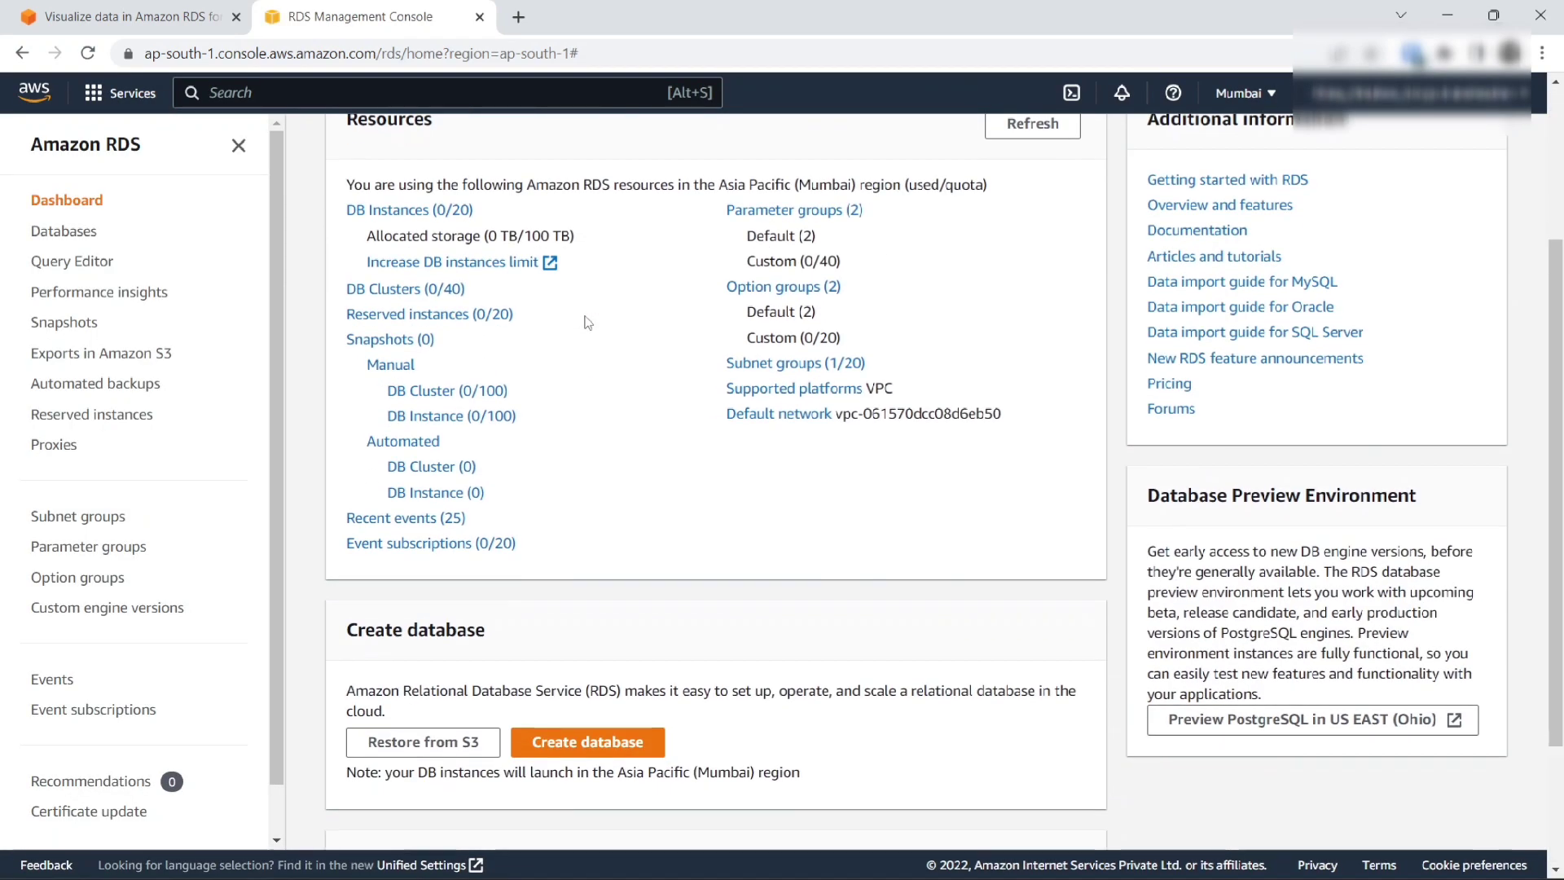
pyautogui.scroll(-1, 587, 321)
pyautogui.click(629, 651)
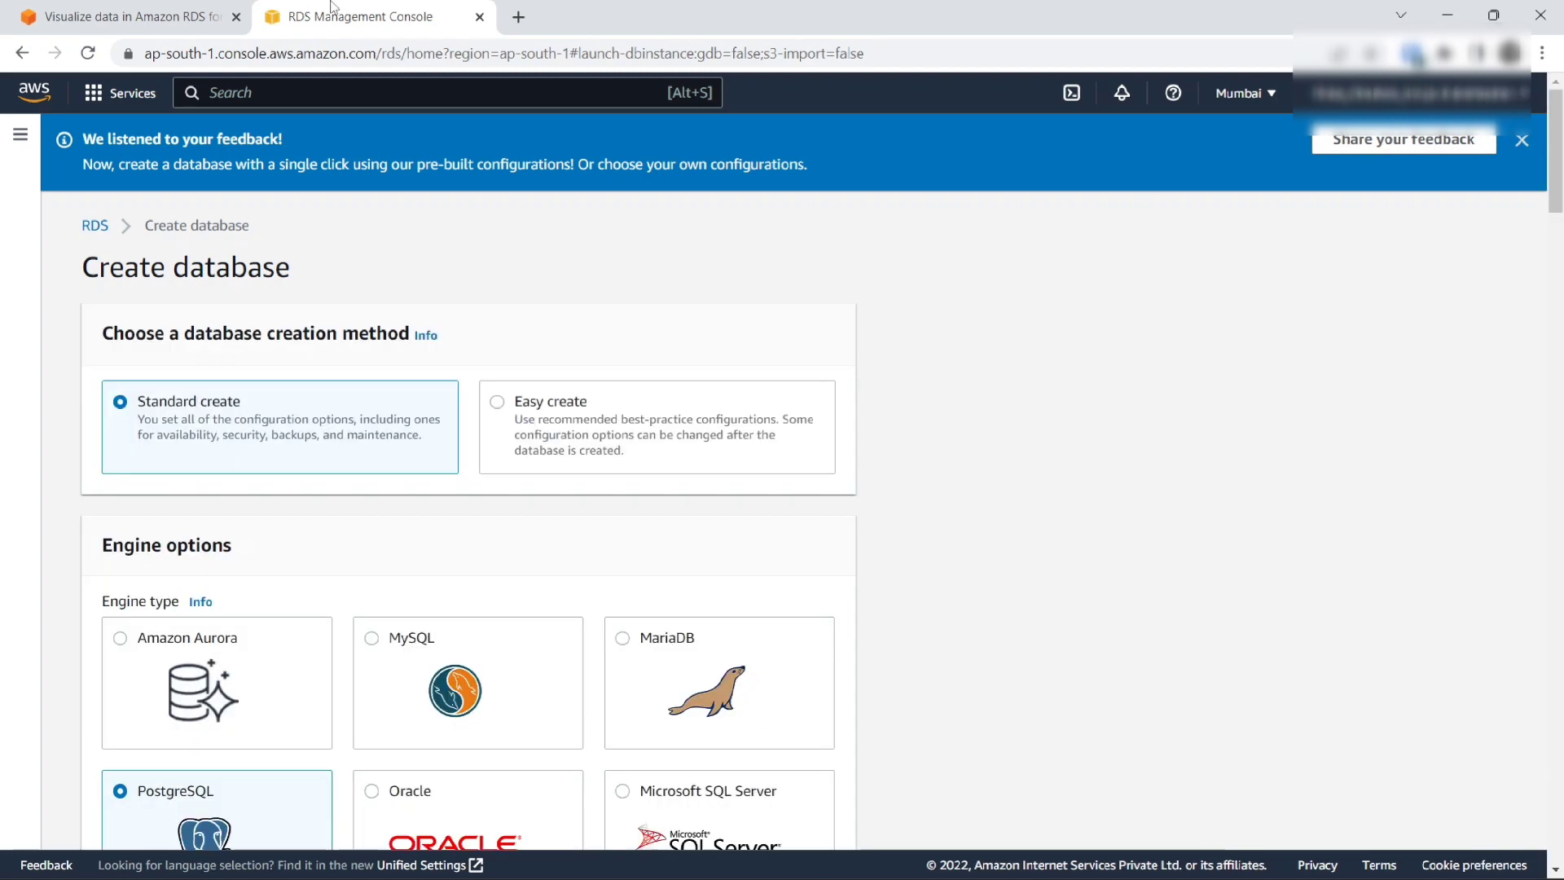
# Step: Check the tutorial's Step 2 instructions and choose Easy create as the database creation method
pyautogui.hotkey('ctrl', 'shift', 'Tab')
pyautogui.scroll(-1, 573, 526)
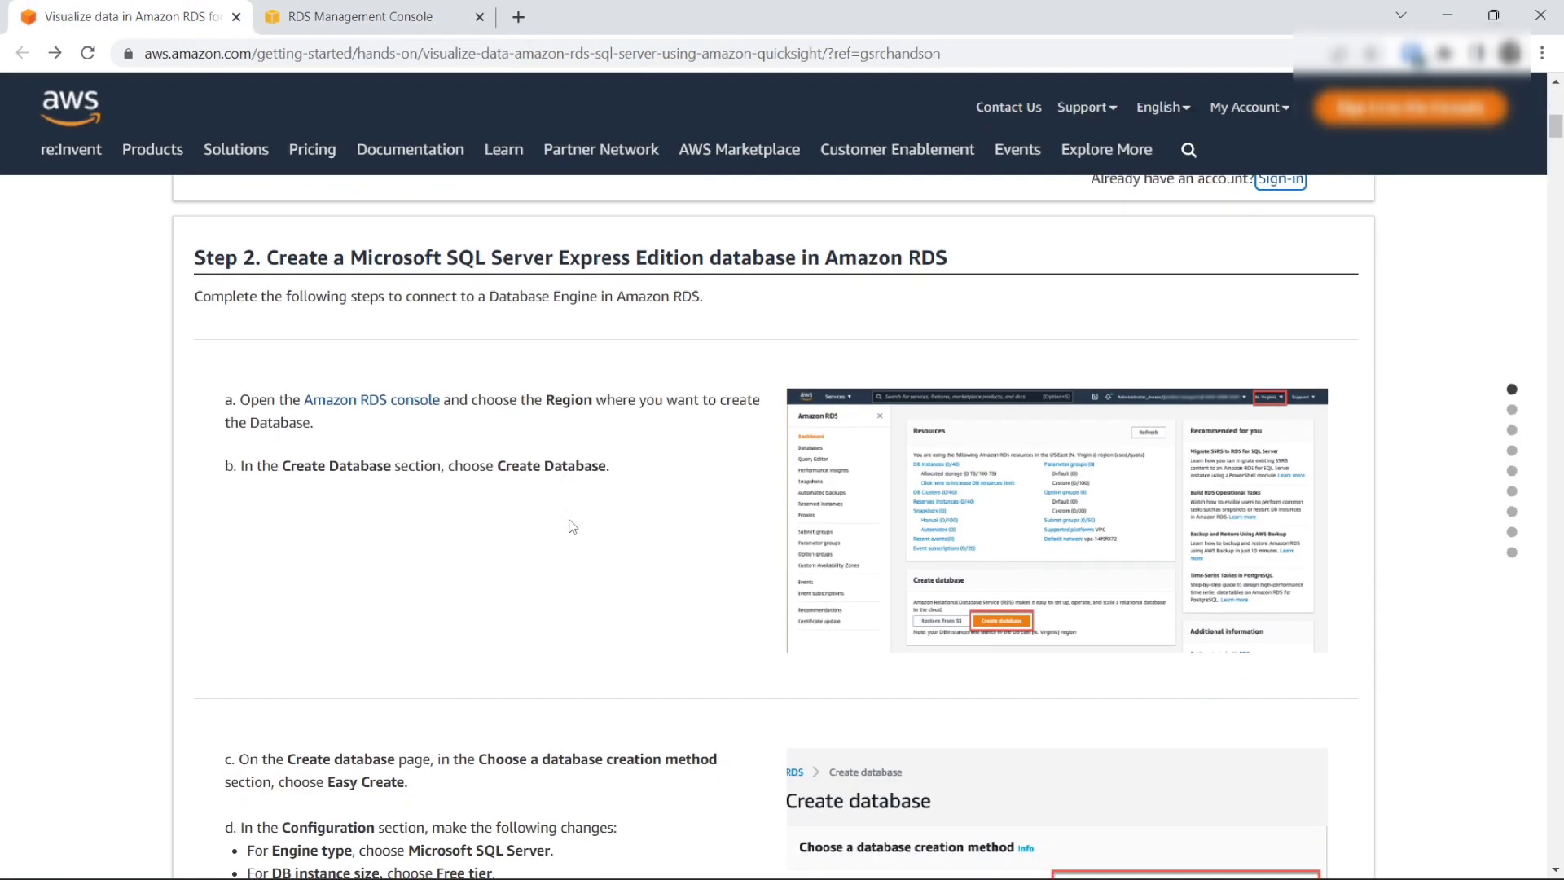
pyautogui.scroll(-1, 570, 519)
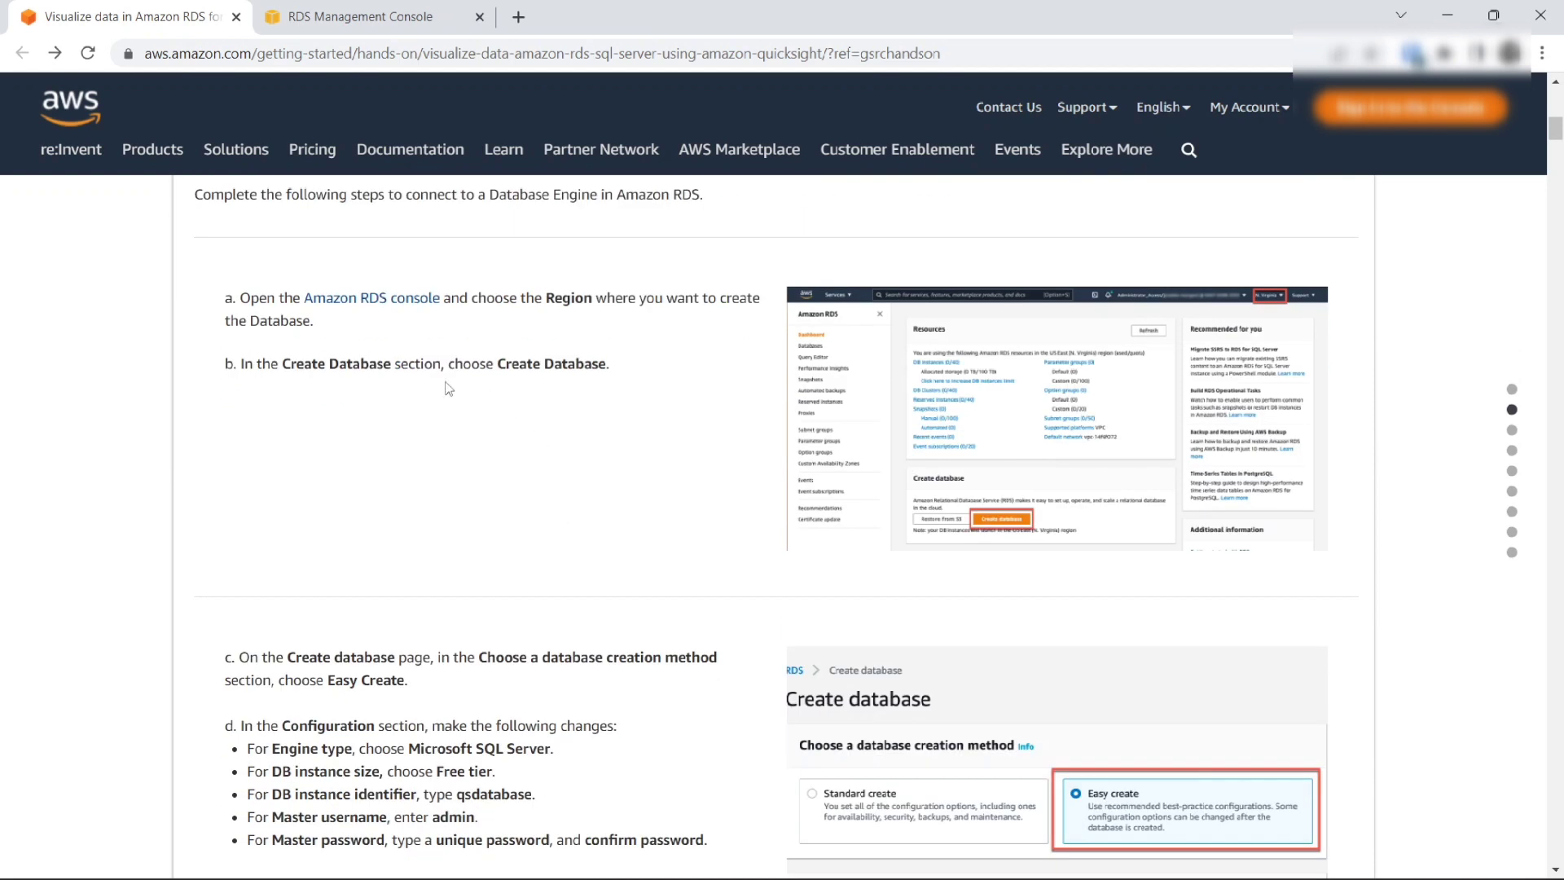
pyautogui.scroll(-1, 334, 387)
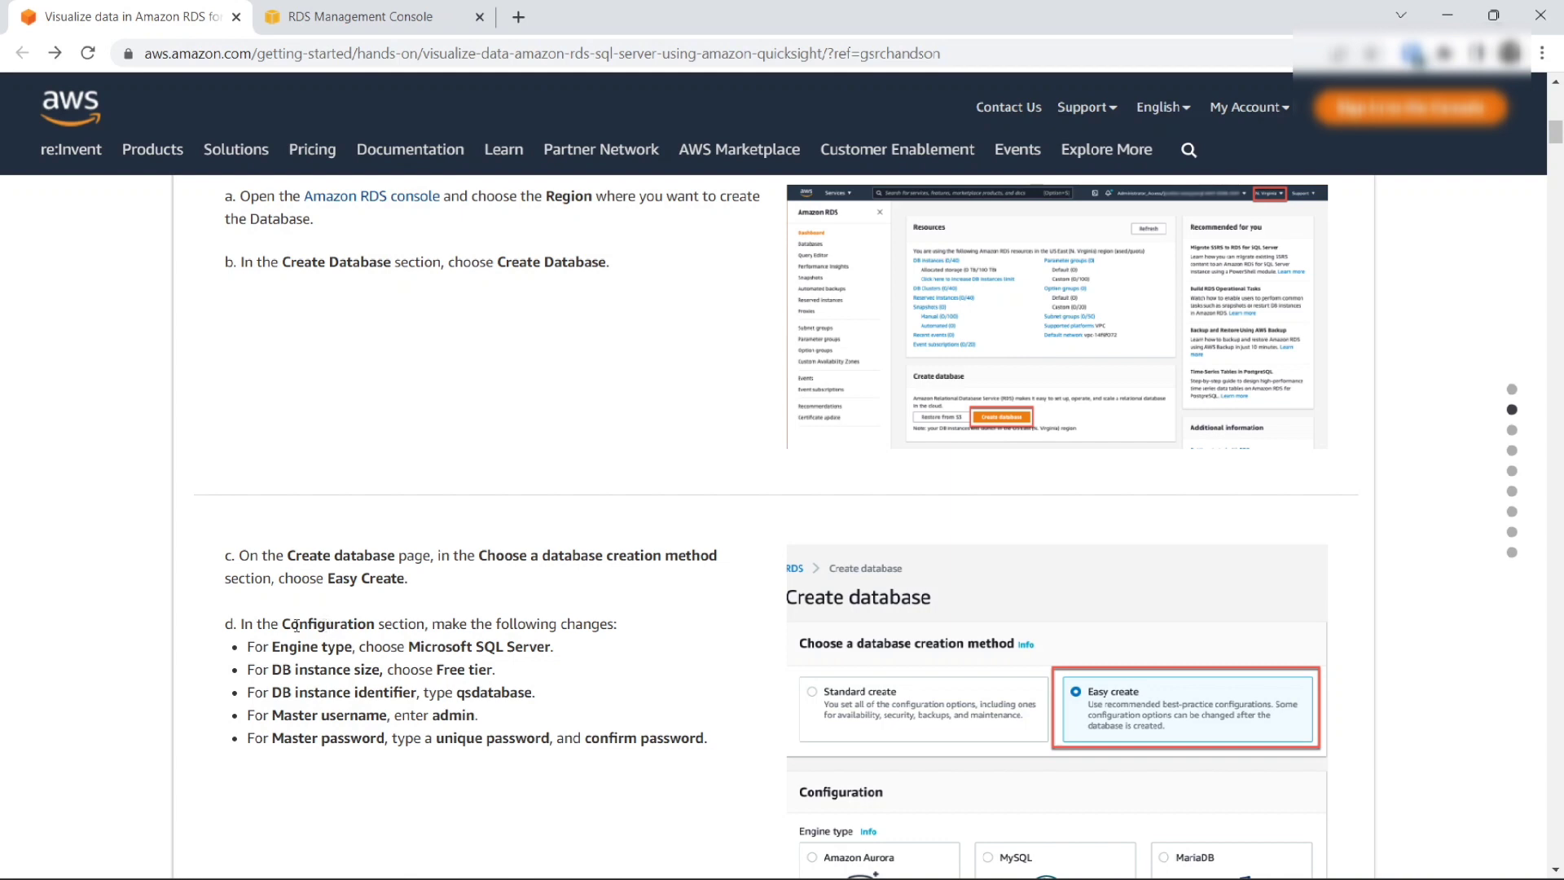
pyautogui.moveTo(298, 643); pyautogui.dragTo(412, 739)
pyautogui.click(466, 778)
pyautogui.moveTo(335, 578); pyautogui.dragTo(401, 578)
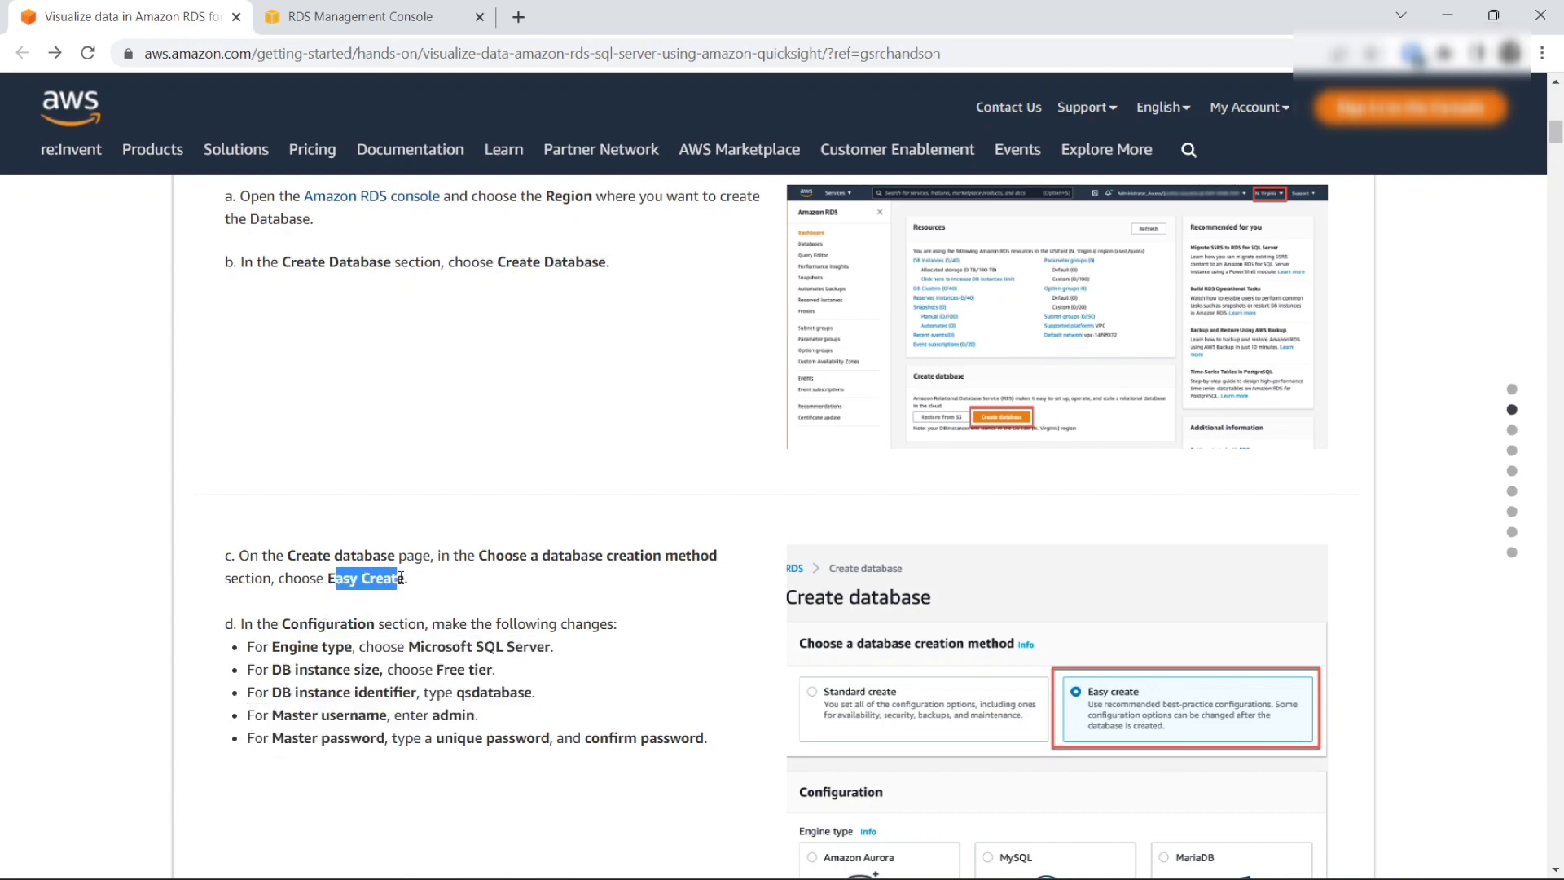
pyautogui.hotkey('ctrl', 'Tab')
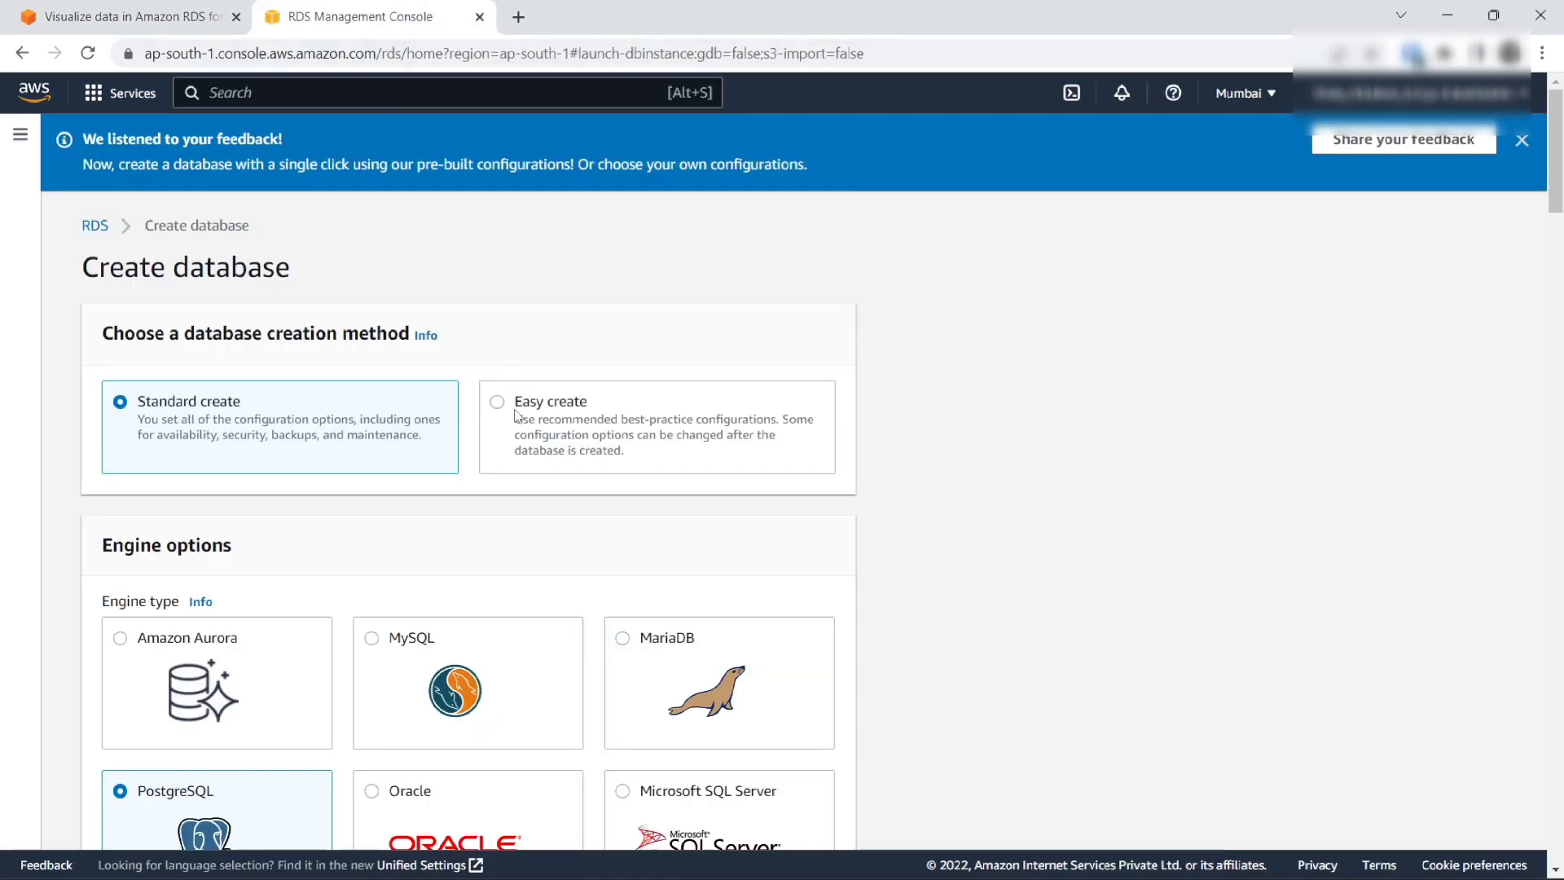
pyautogui.click(499, 402)
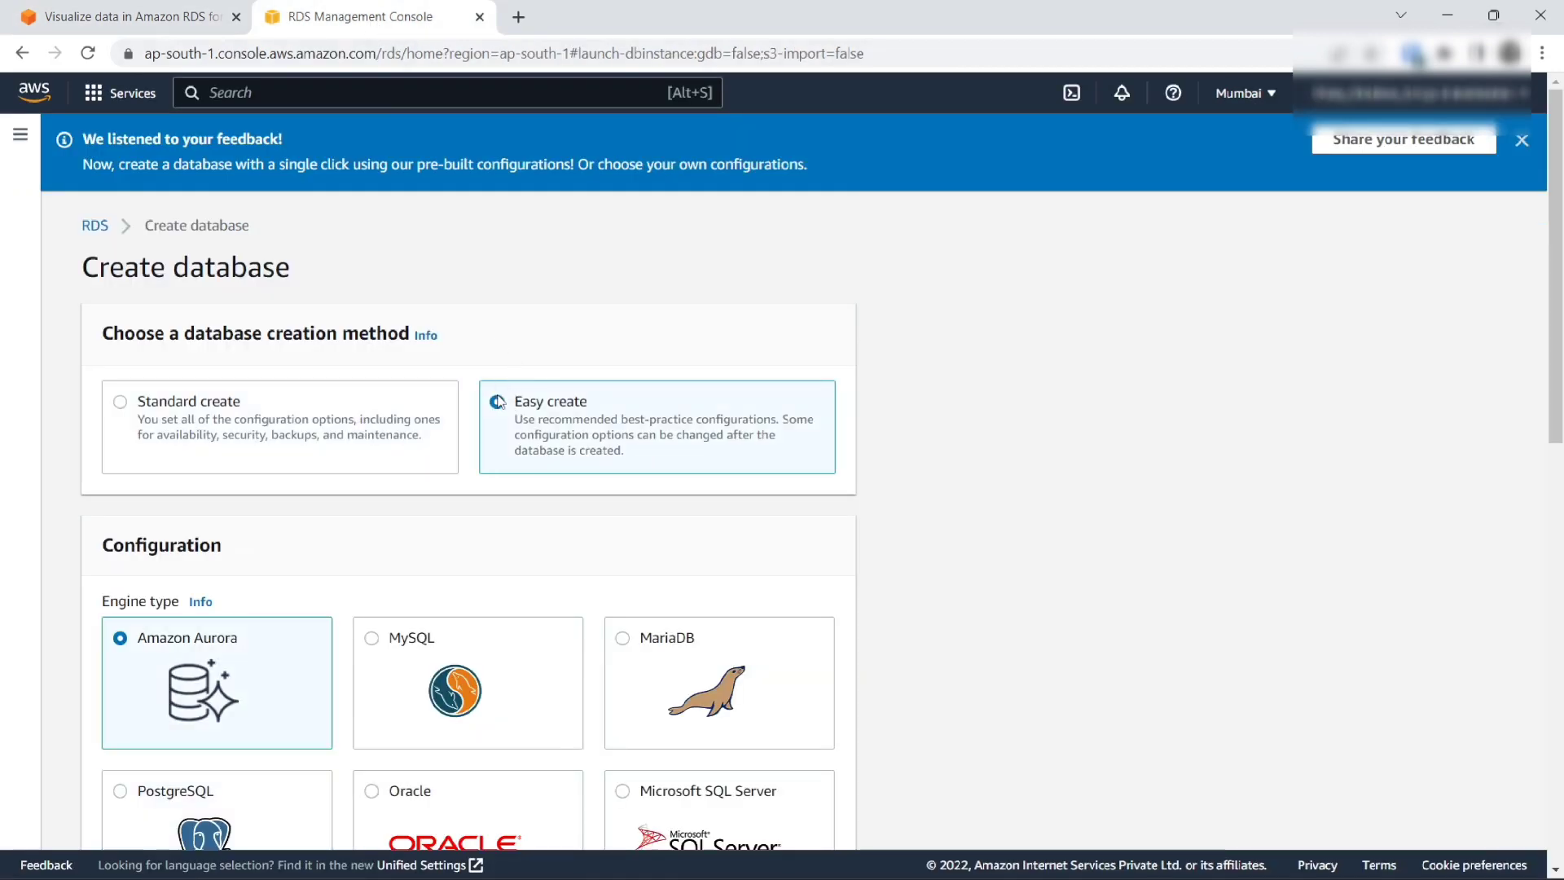
# Step: Check the tutorial's configuration settings and set the engine type to Microsoft SQL Server
pyautogui.hotkey('ctrl', 'Tab')
pyautogui.scroll(-1, 597, 507)
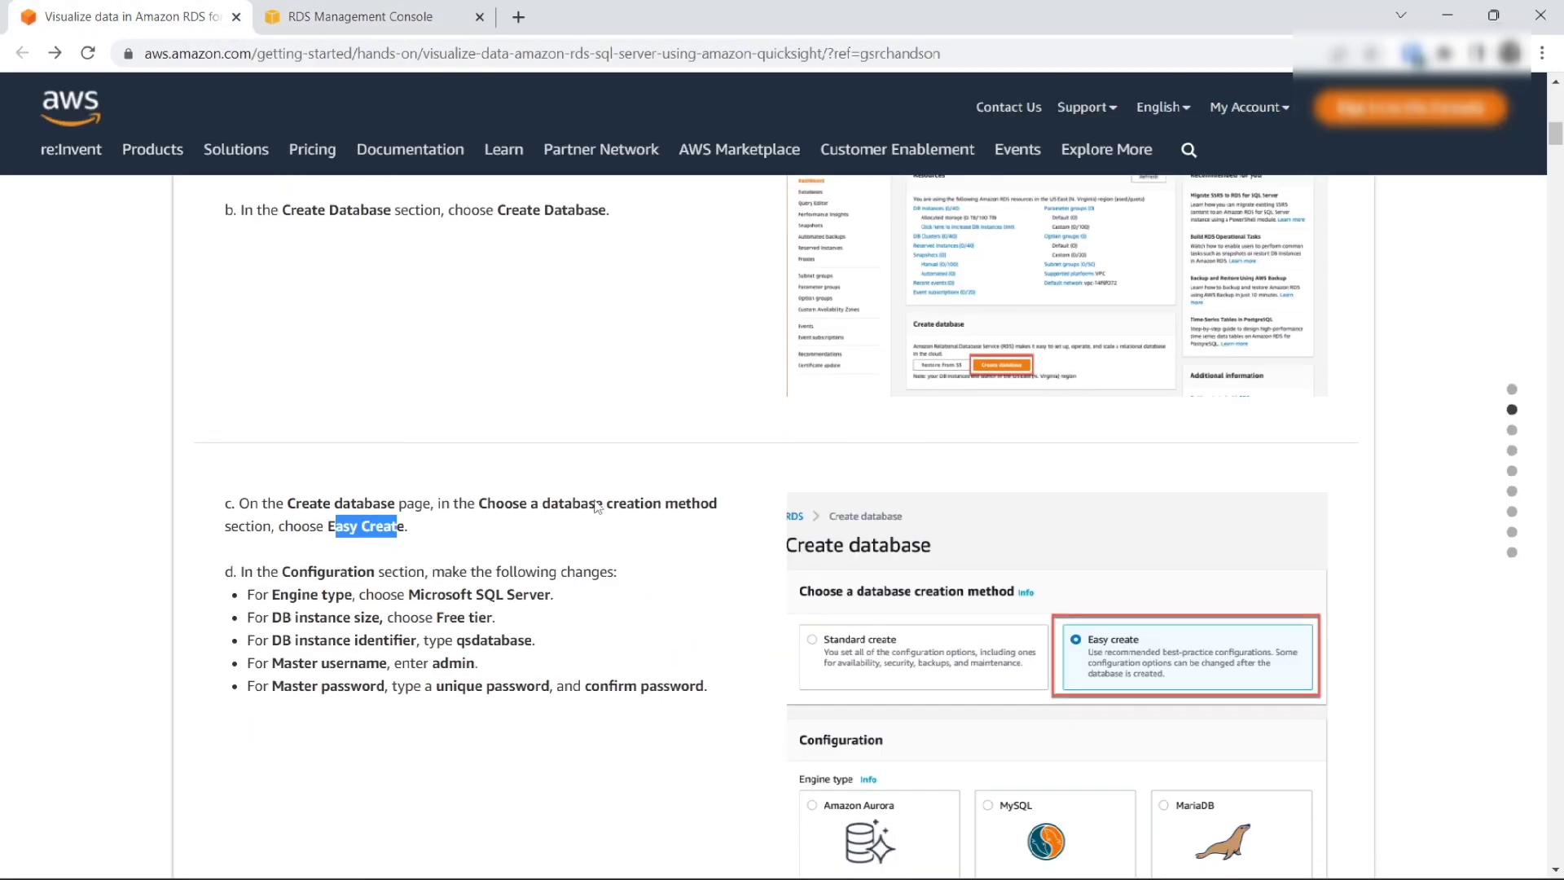
pyautogui.scroll(-1, 597, 507)
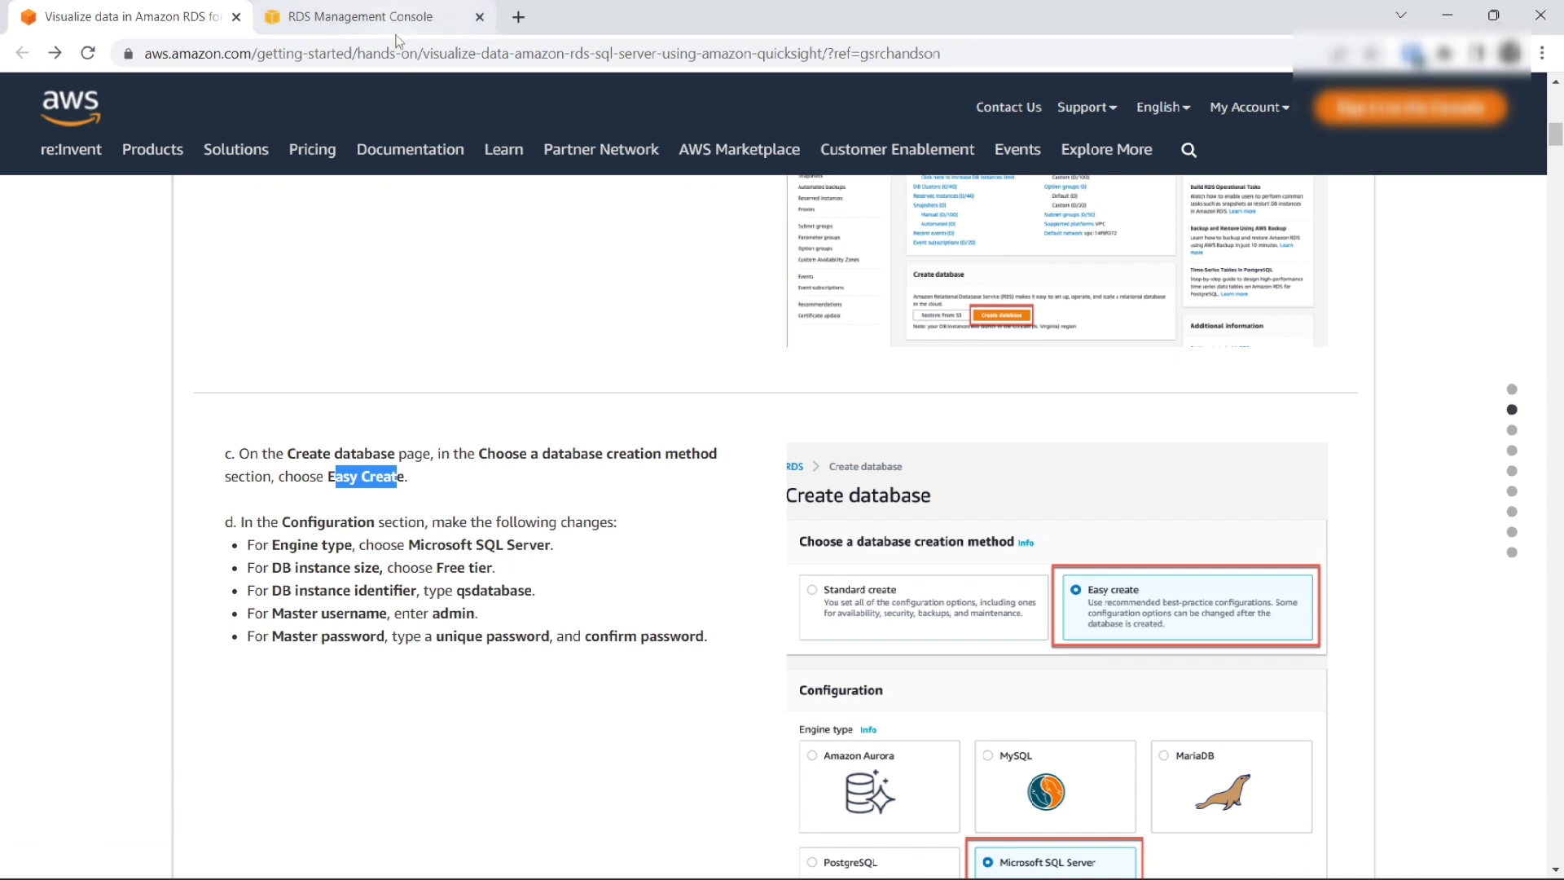
pyautogui.click(396, 29)
pyautogui.scroll(-3, 697, 518)
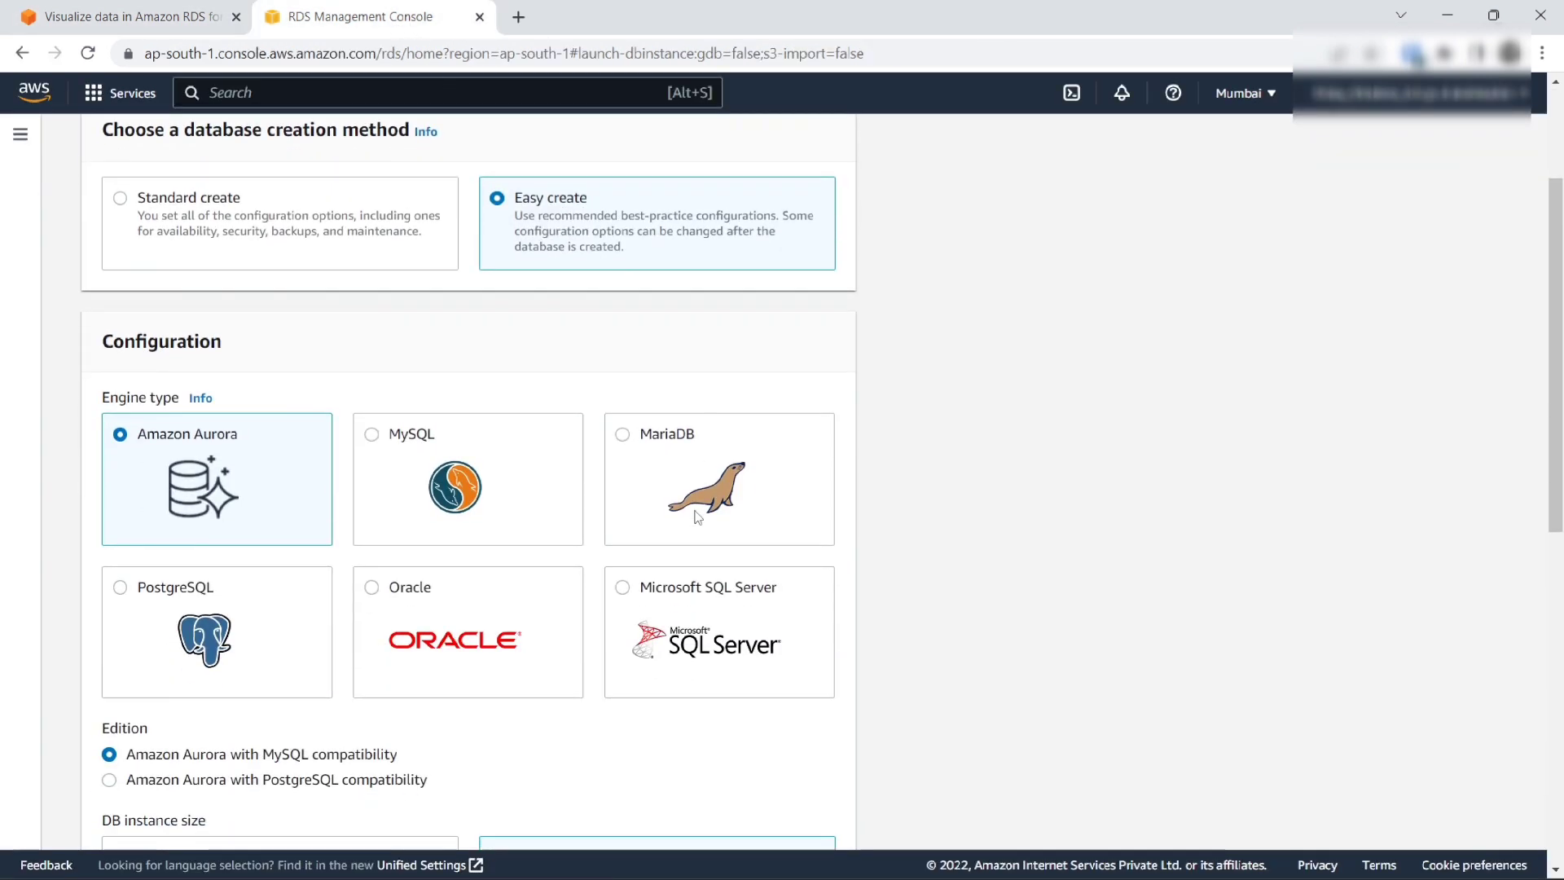
pyautogui.click(685, 584)
# Step: Check the tutorial's instance size and set the DB instance size to Free tier
pyautogui.click(186, 8)
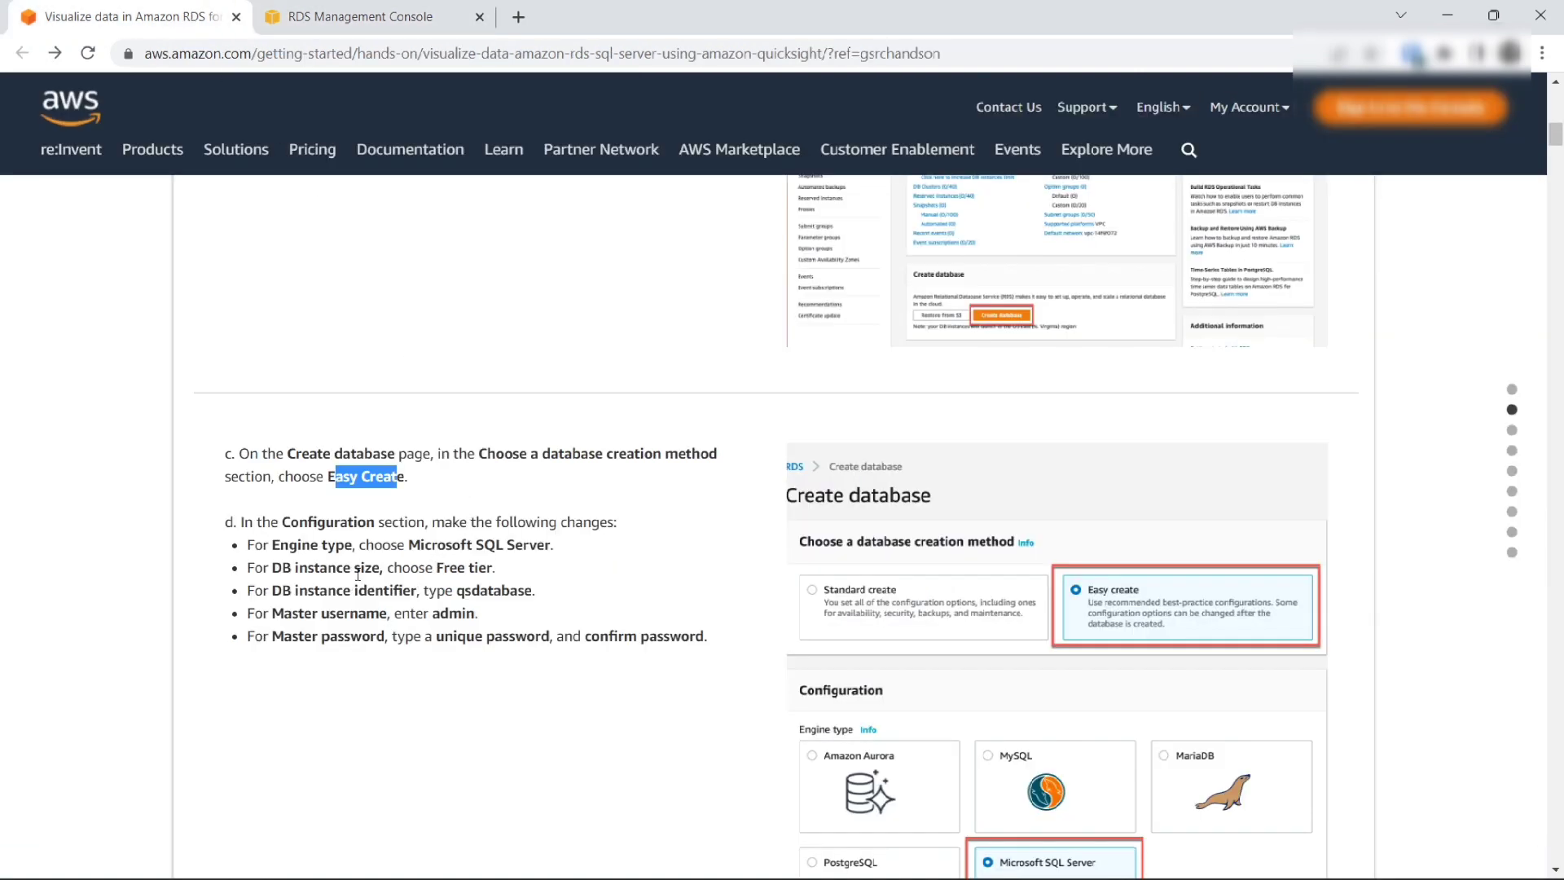
pyautogui.click(411, 18)
pyautogui.scroll(-1, 587, 627)
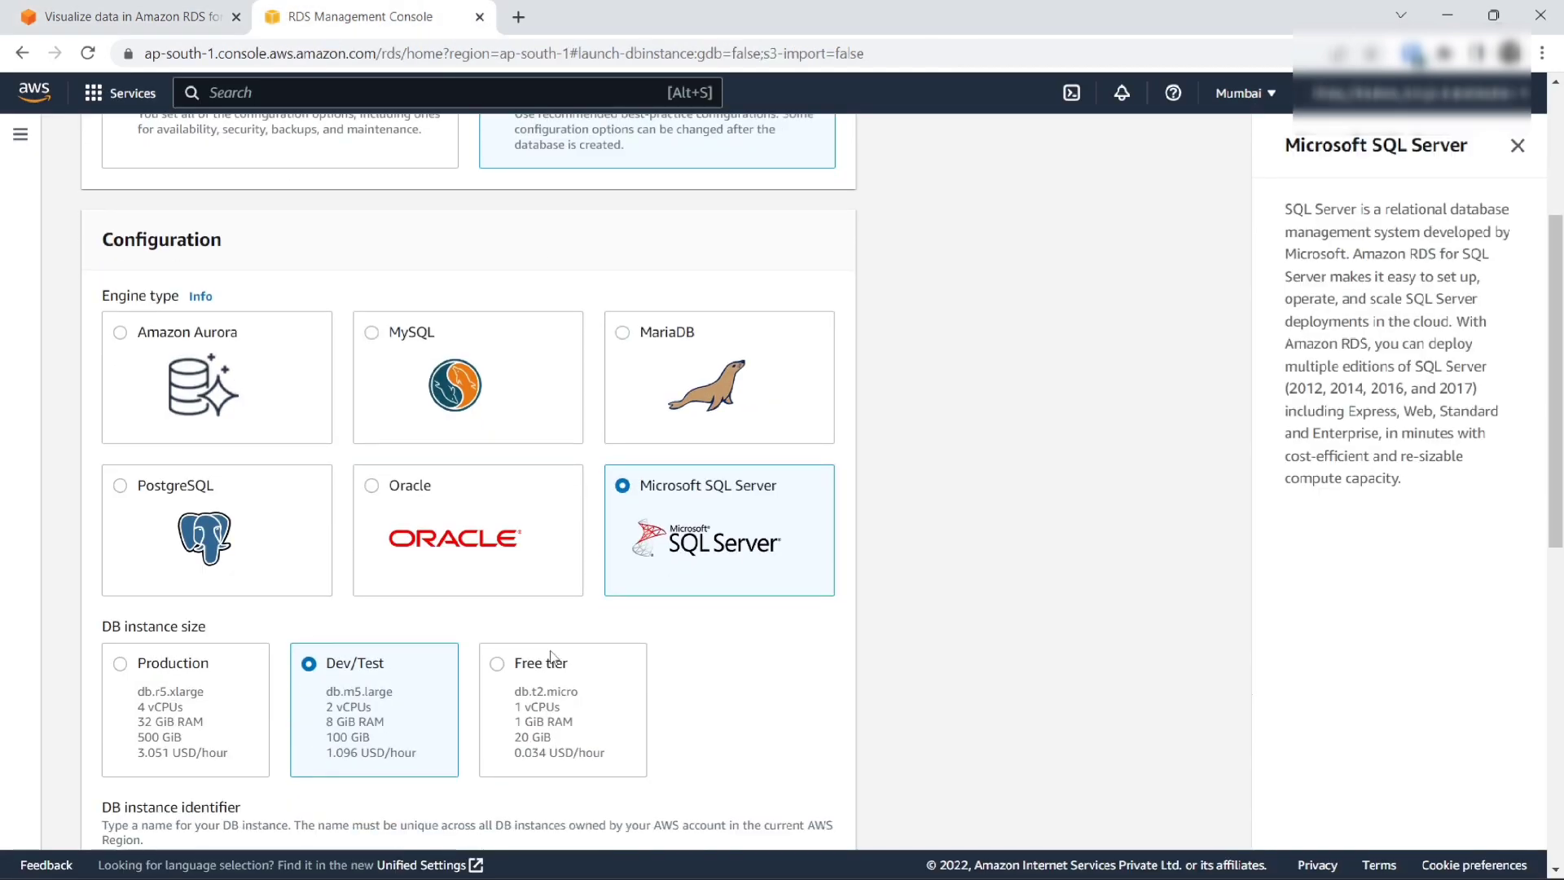
pyautogui.click(551, 660)
# Step: Copy the name qsdatabase from the tutorial and set it as the DB instance identifier
pyautogui.scroll(-5, 554, 668)
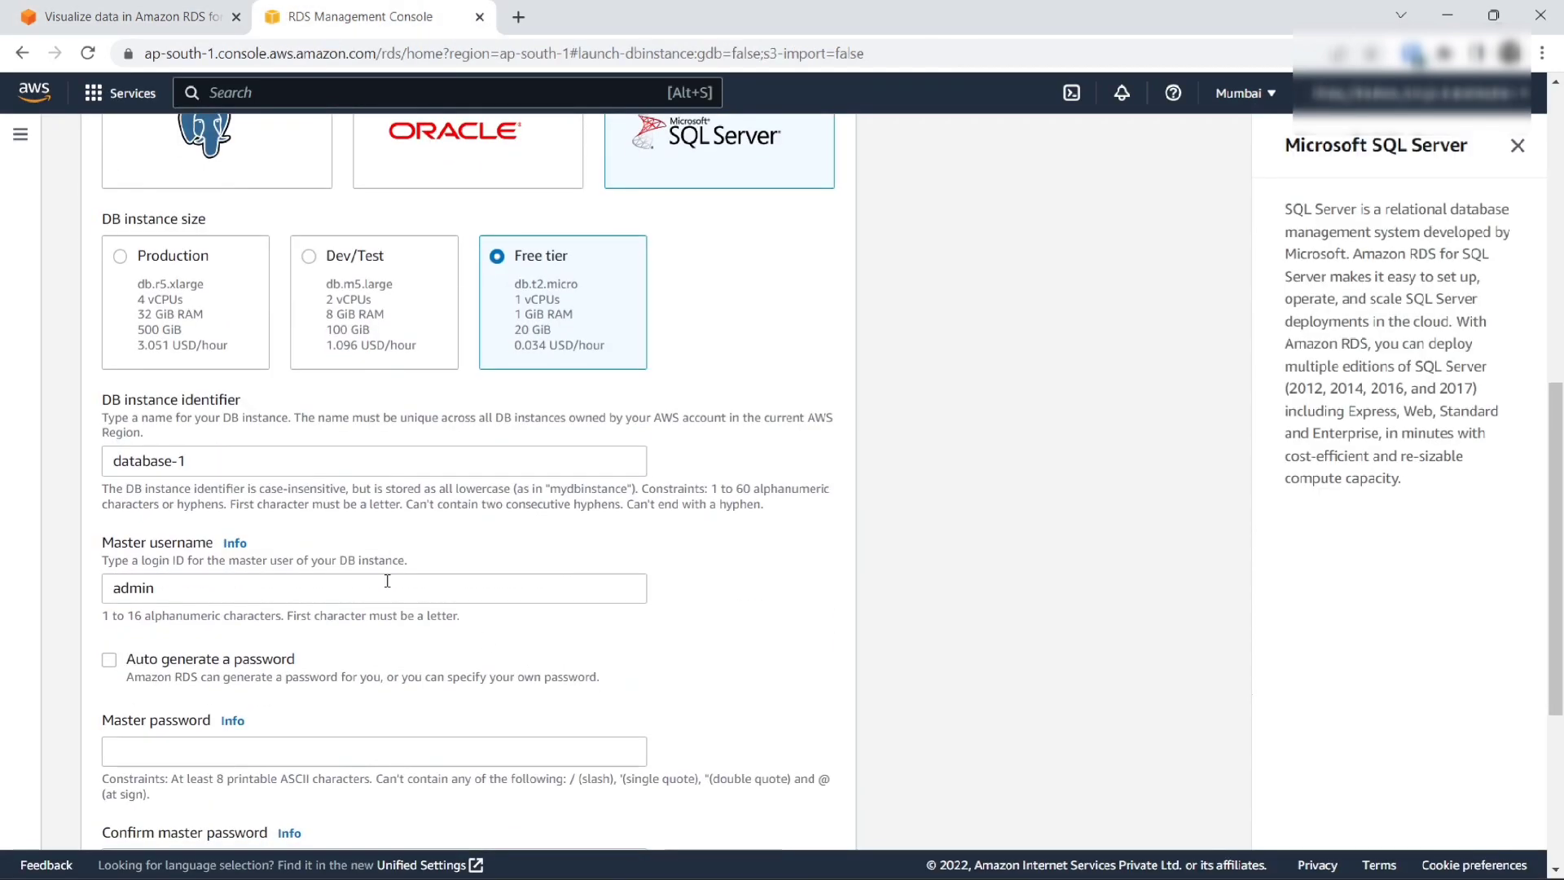
pyautogui.click(187, 16)
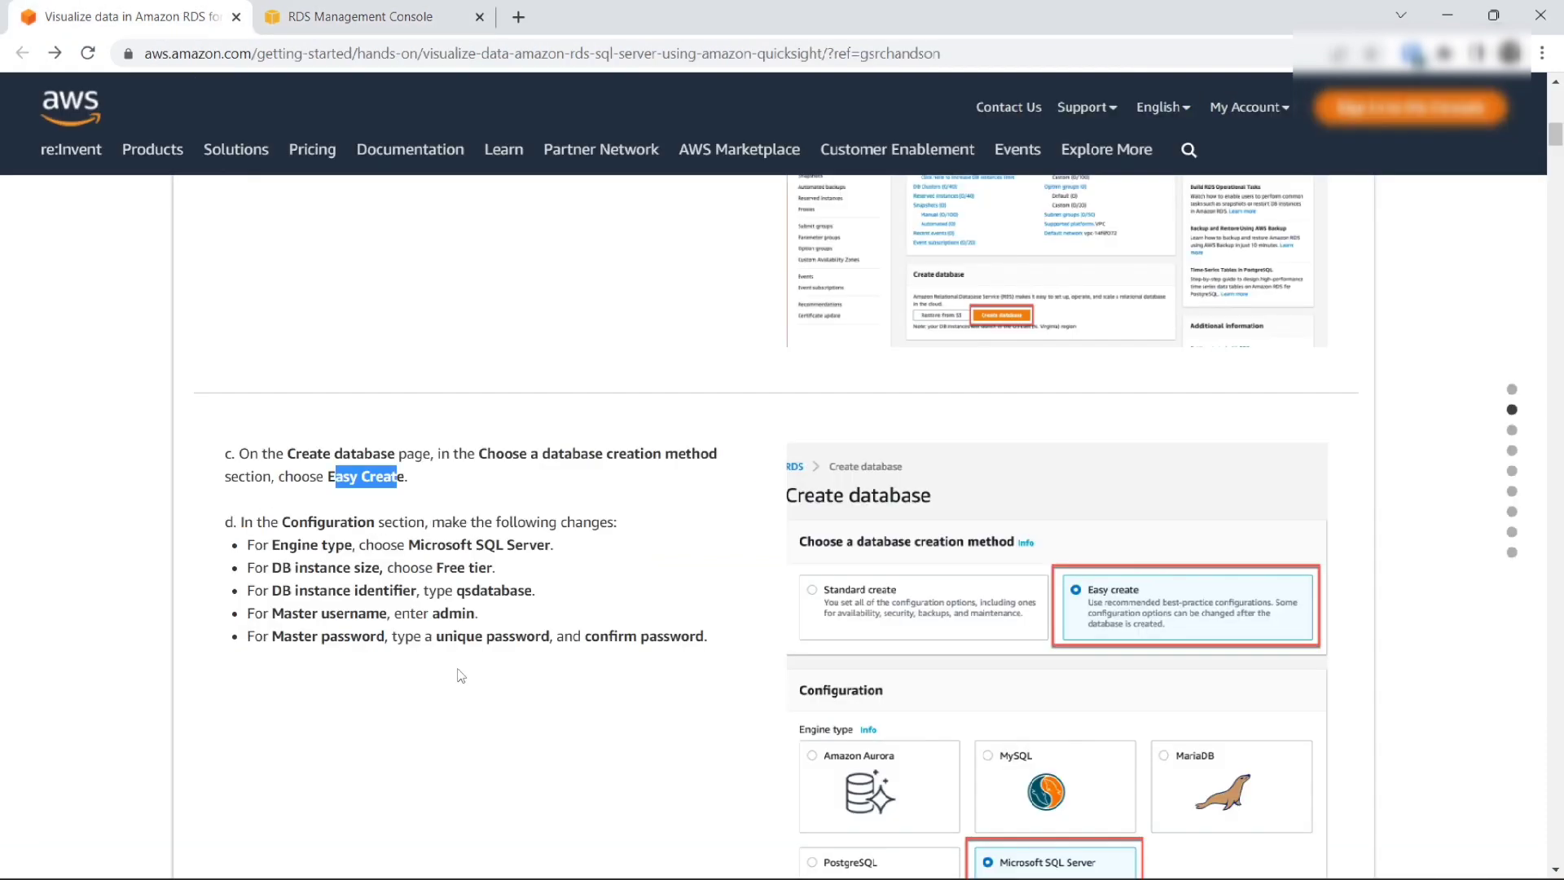
pyautogui.moveTo(532, 590); pyautogui.dragTo(456, 594)
pyautogui.hotkey('ctrl', 'c')
pyautogui.click(352, 10)
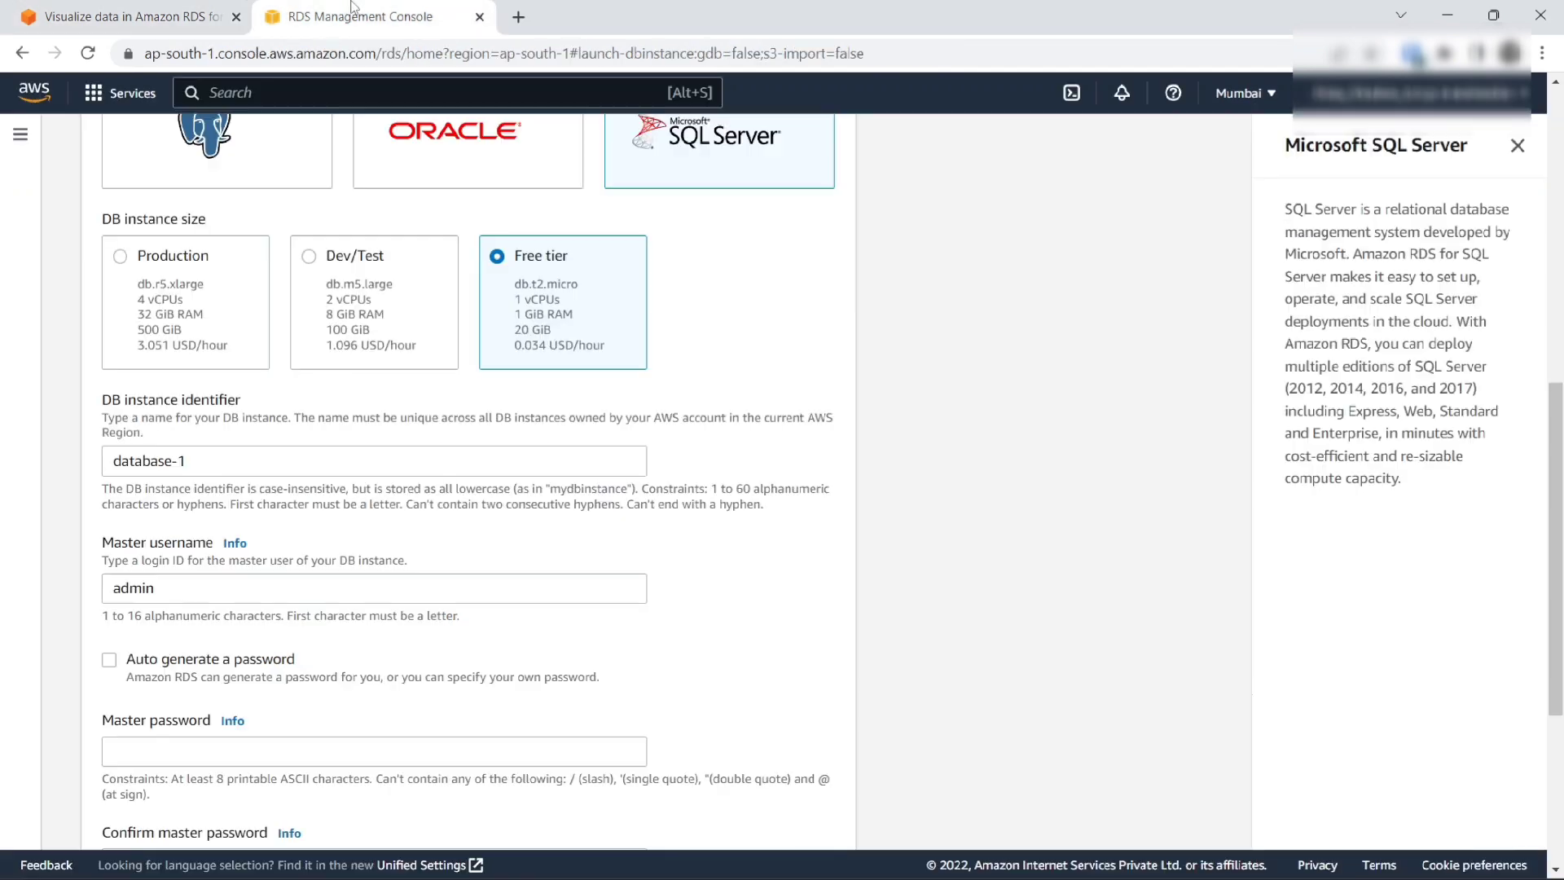
pyautogui.moveTo(226, 463); pyautogui.dragTo(114, 470)
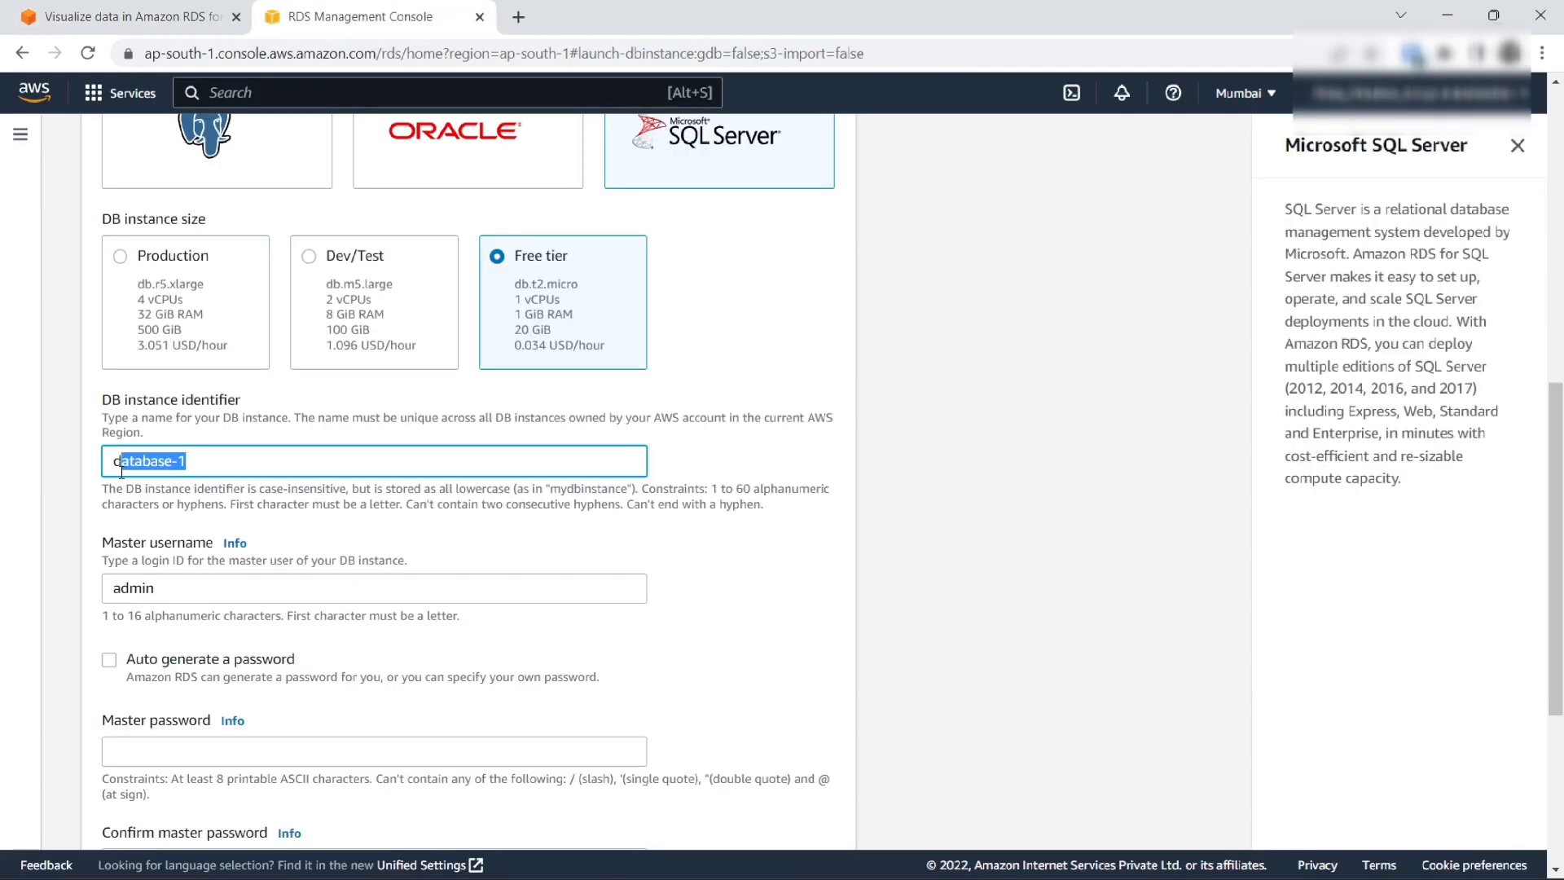
pyautogui.hotkey('ctrl', 'v')
# Step: Enter the master password for the database and repeat it in the confirmation field
pyautogui.scroll(-2, 331, 649)
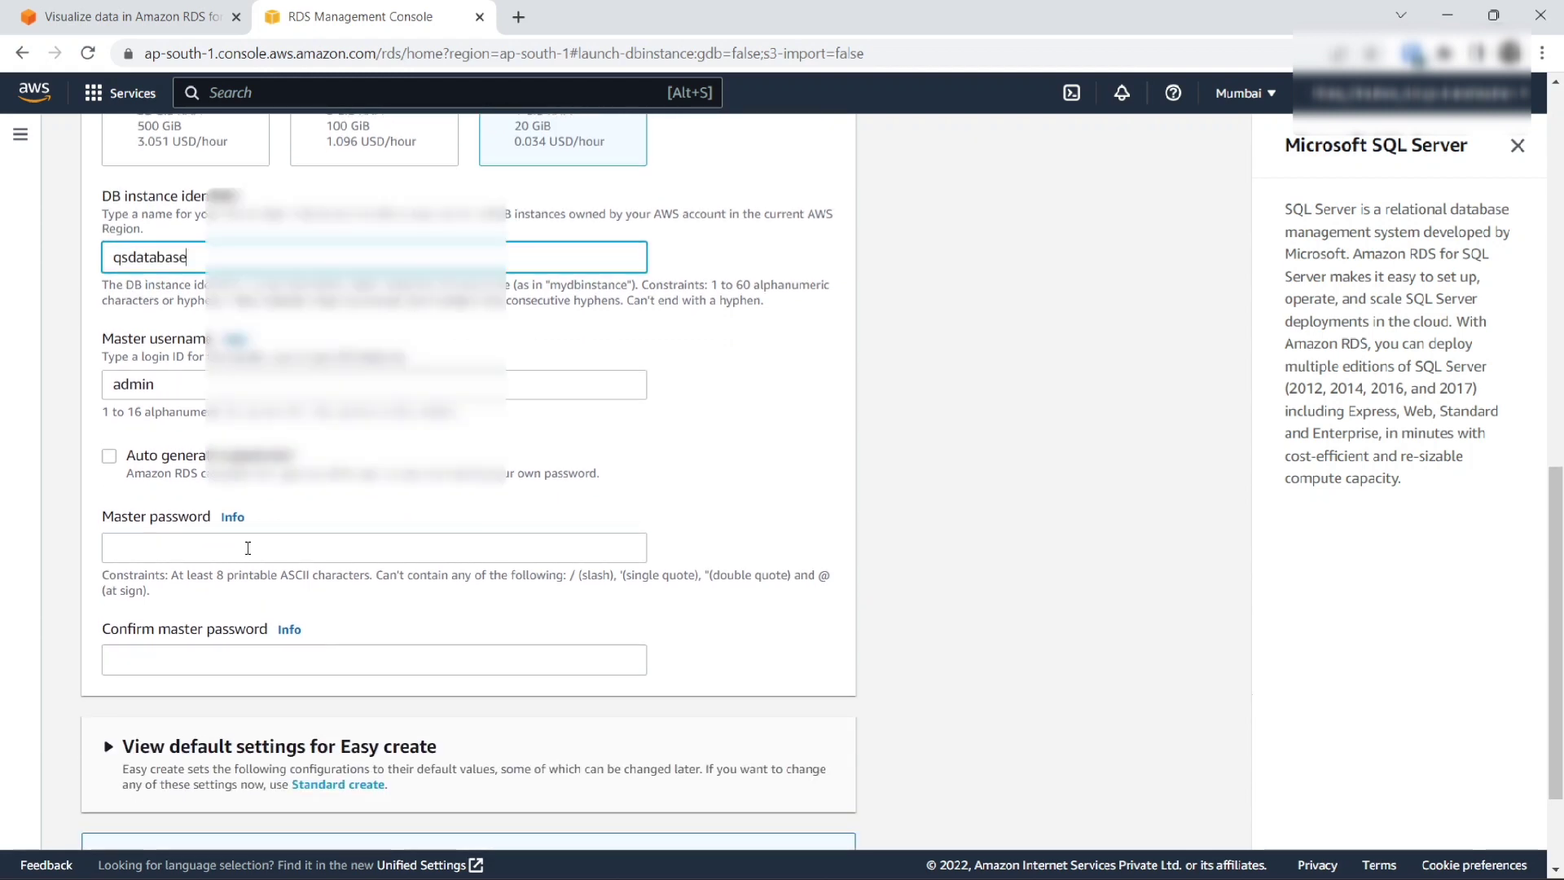
pyautogui.click(224, 548)
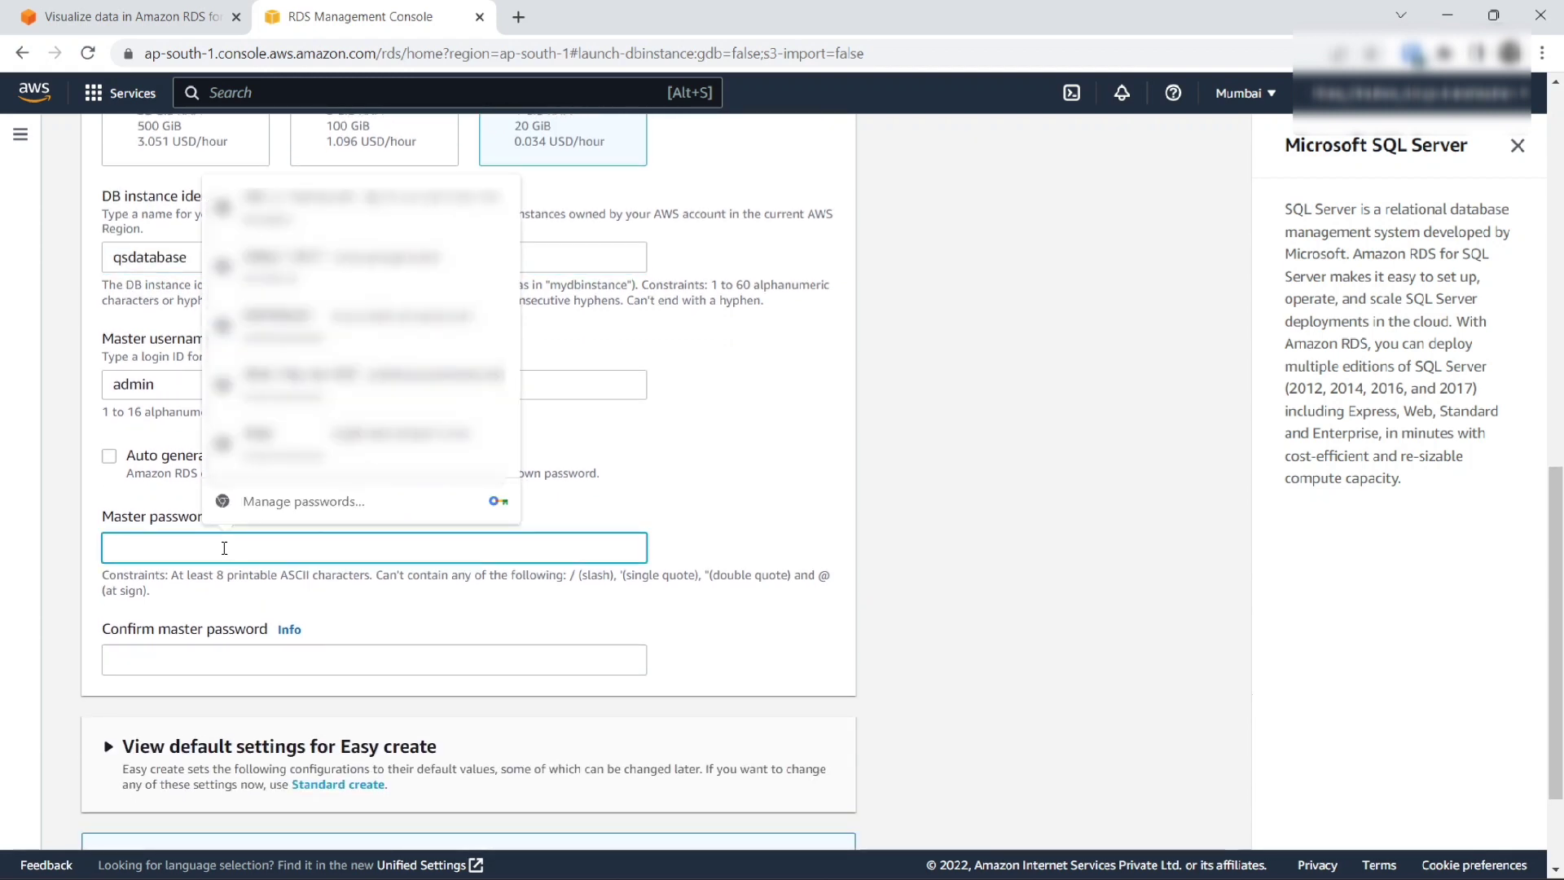
pyautogui.write('•••••')
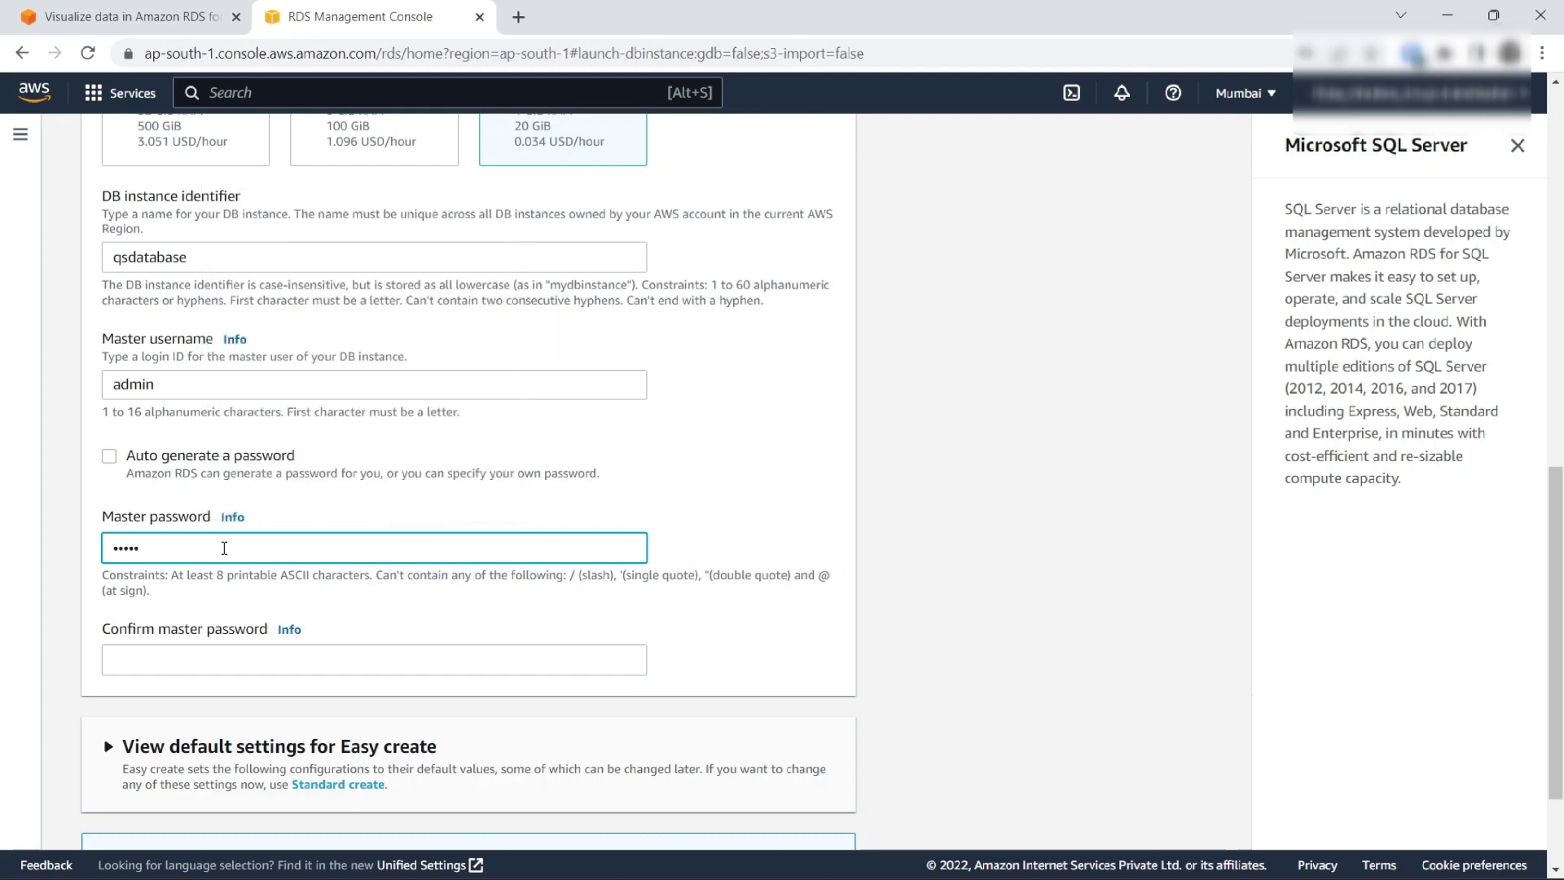
pyautogui.write('••')
pyautogui.click(222, 658)
pyautogui.write('•••')
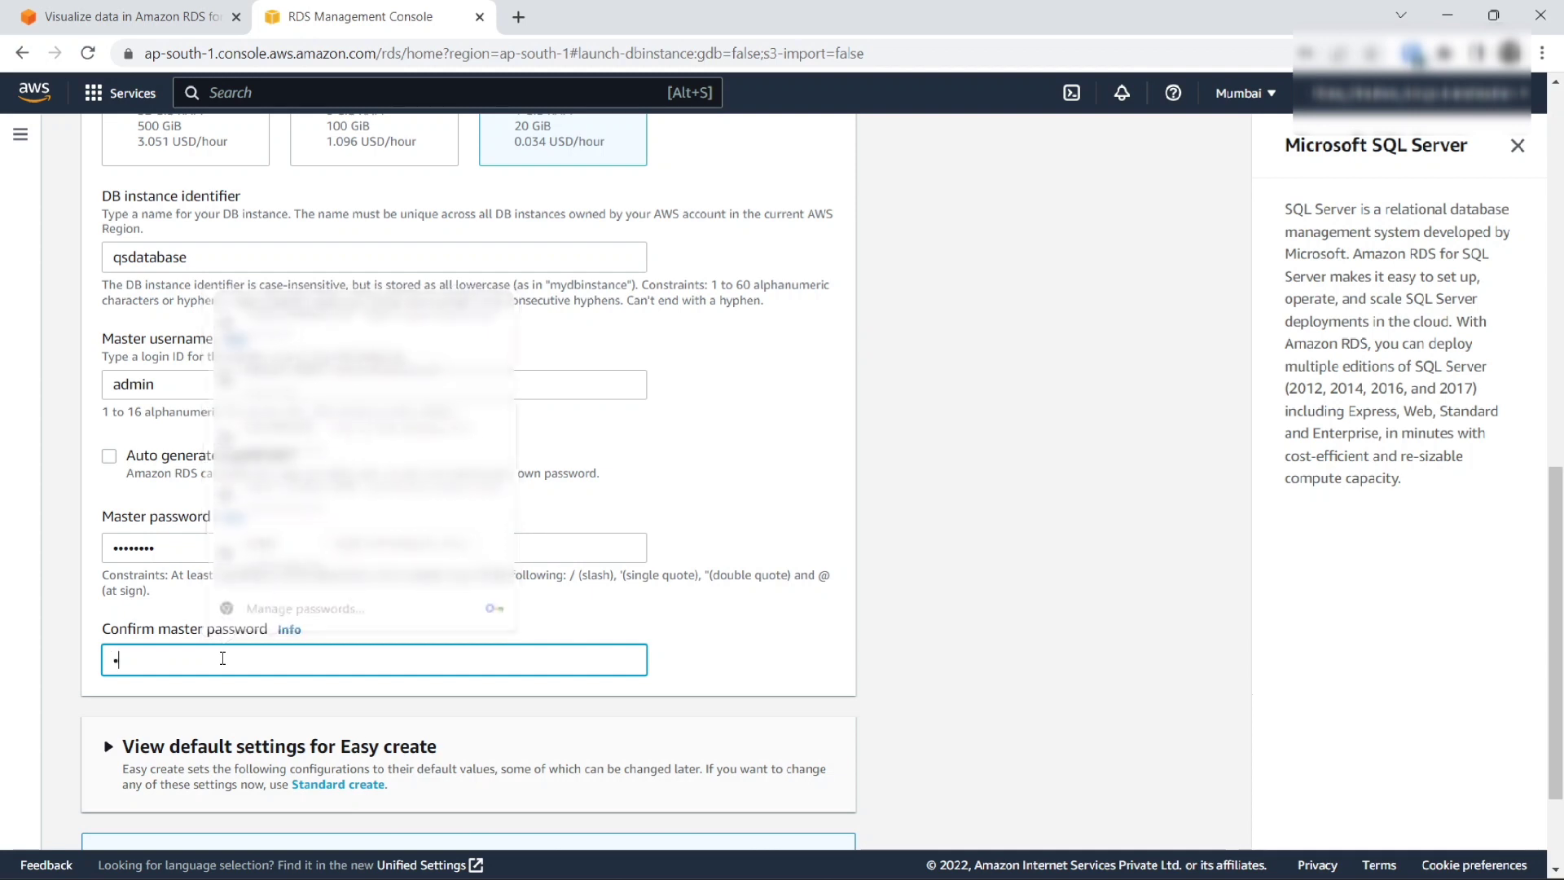
pyautogui.write('••••')
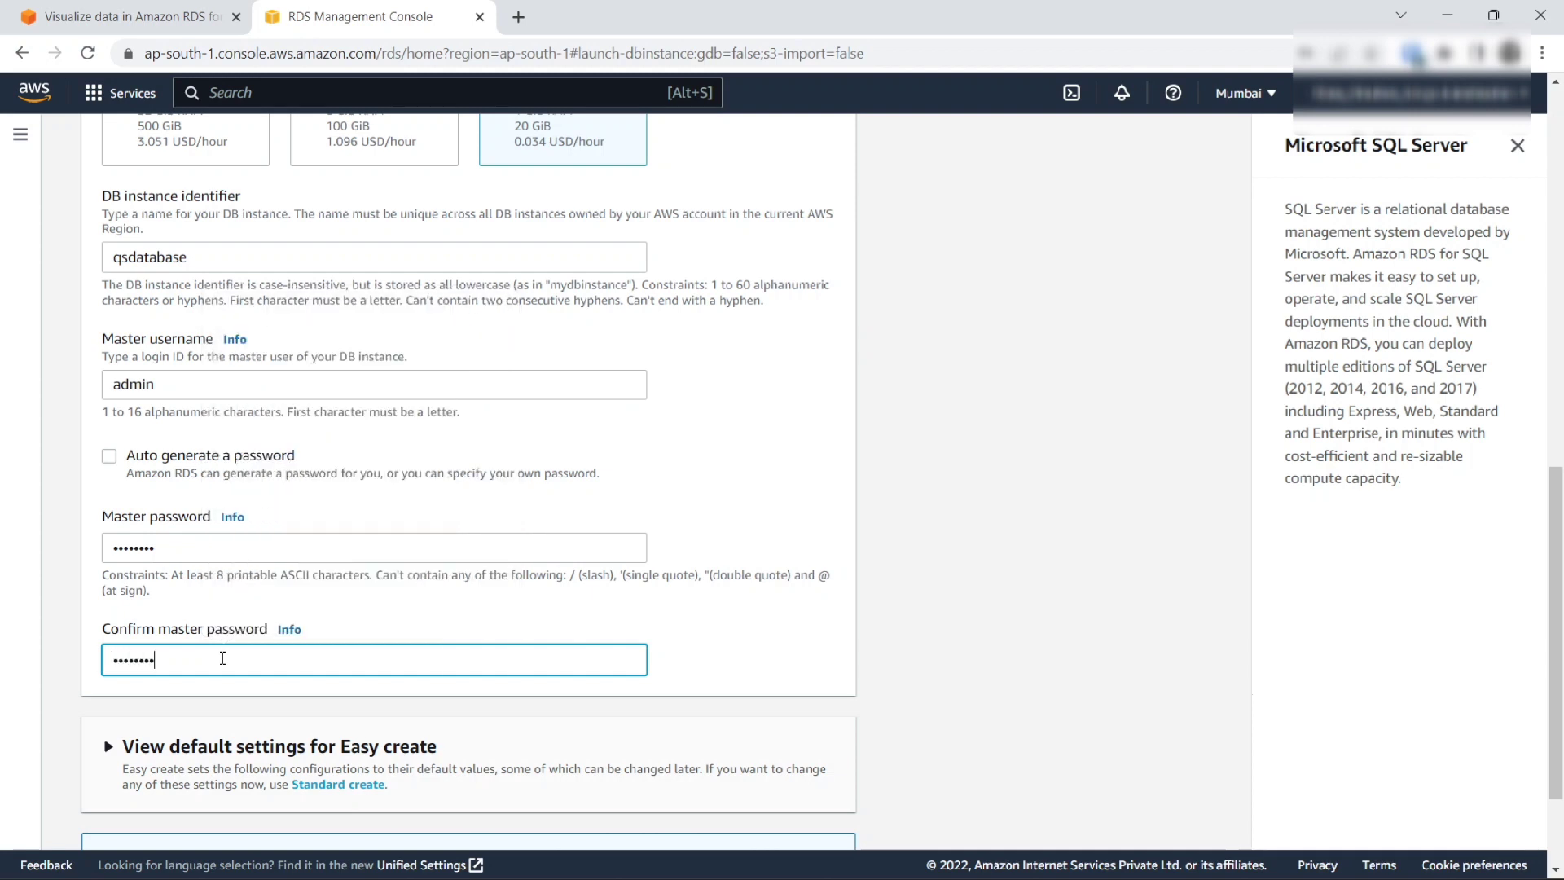
# Step: Create the qsdatabase database and return to the tutorial at Step 3 on the Microsoft SQL Server client
pyautogui.scroll(-2, 222, 658)
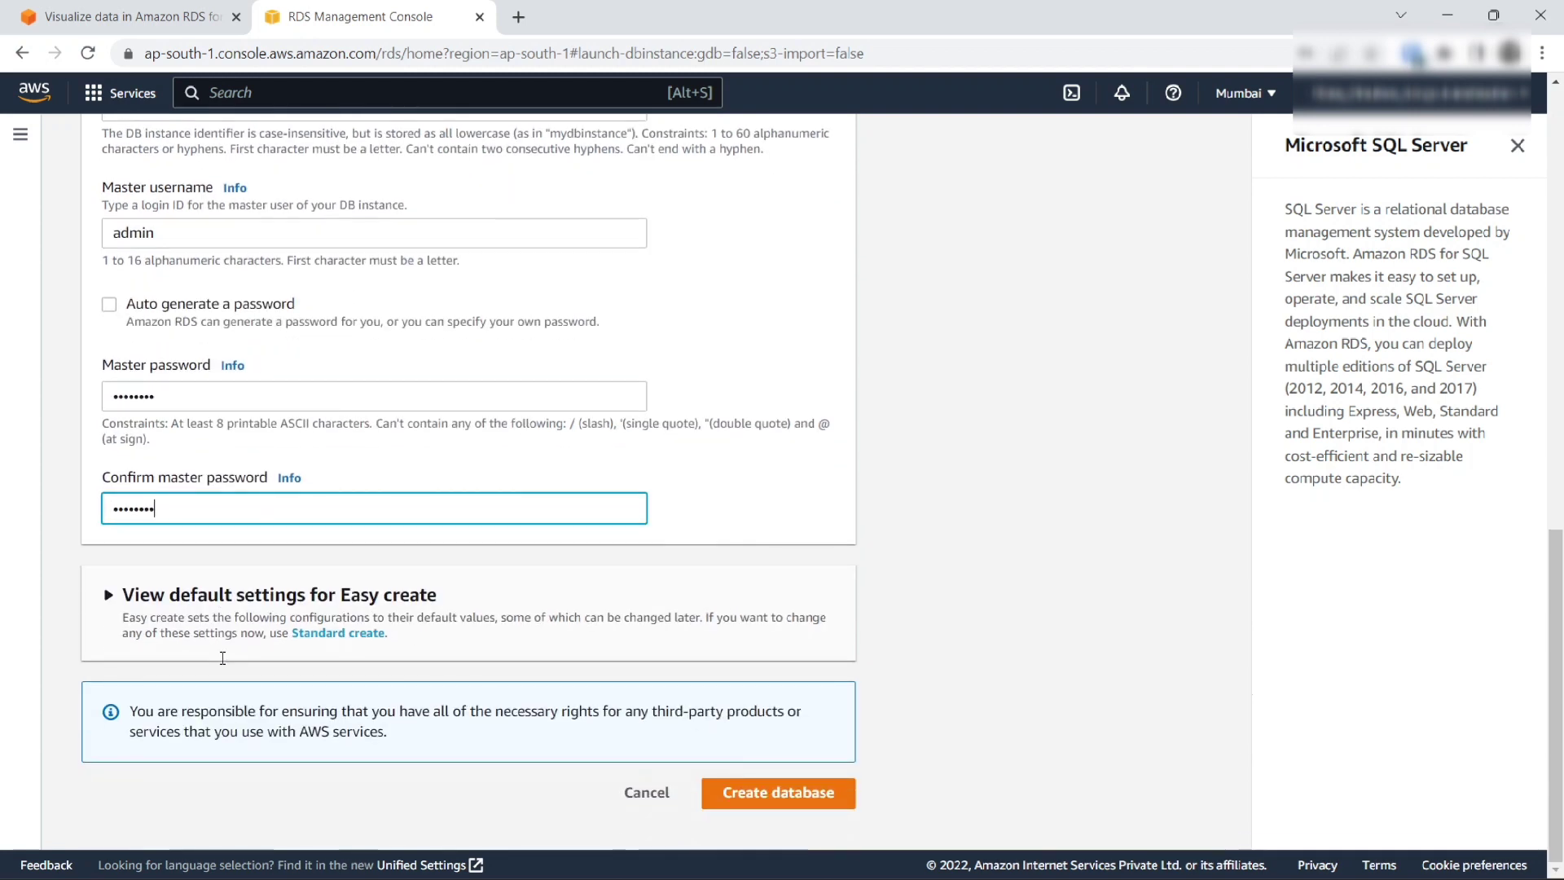
pyautogui.click(740, 790)
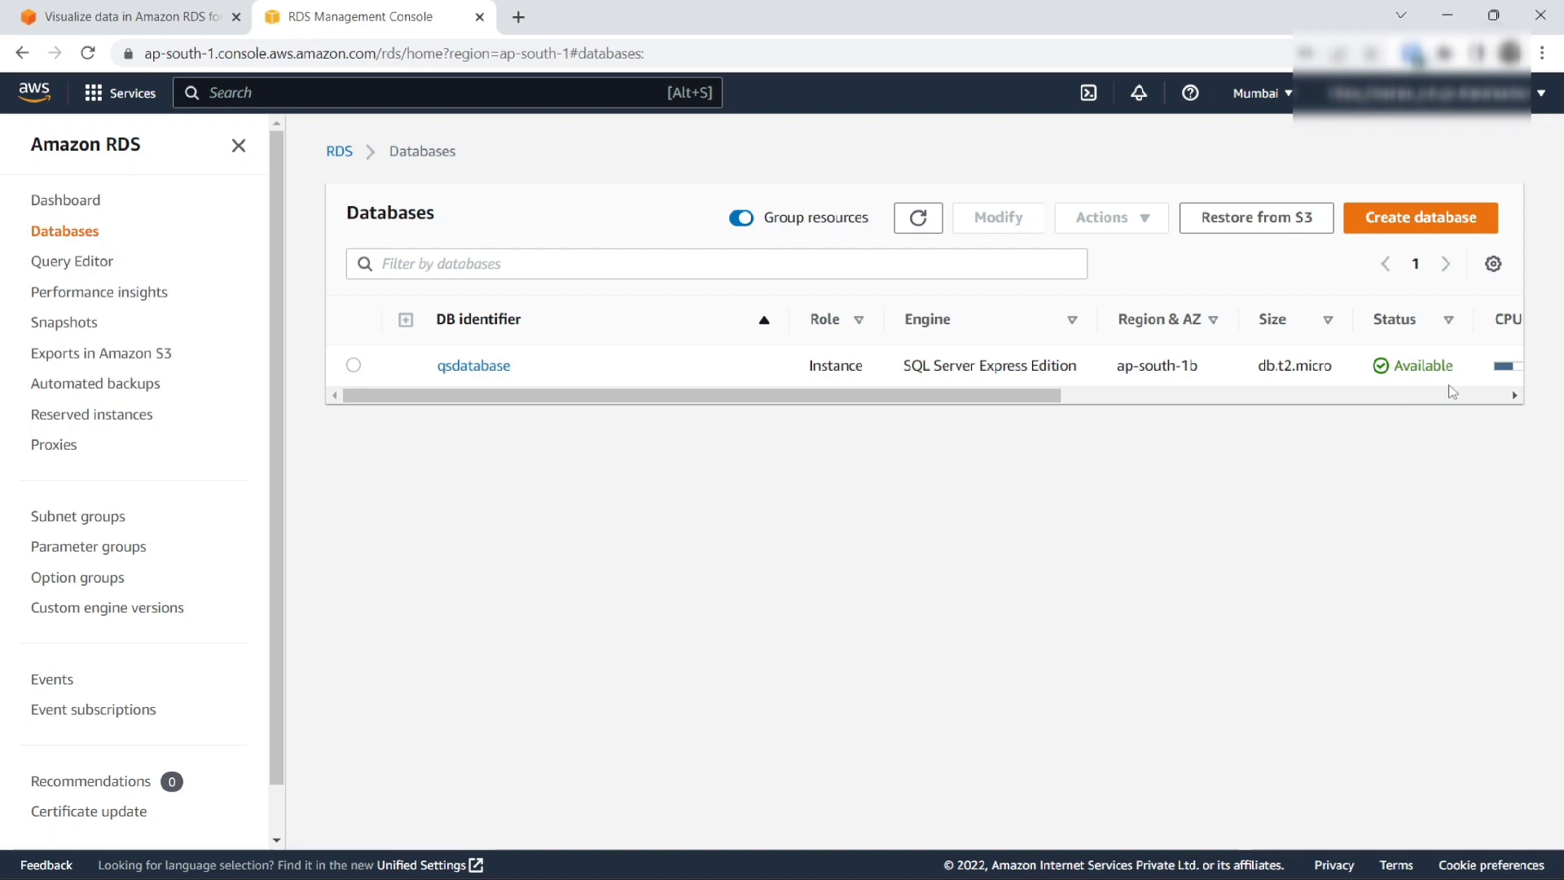
pyautogui.click(150, 10)
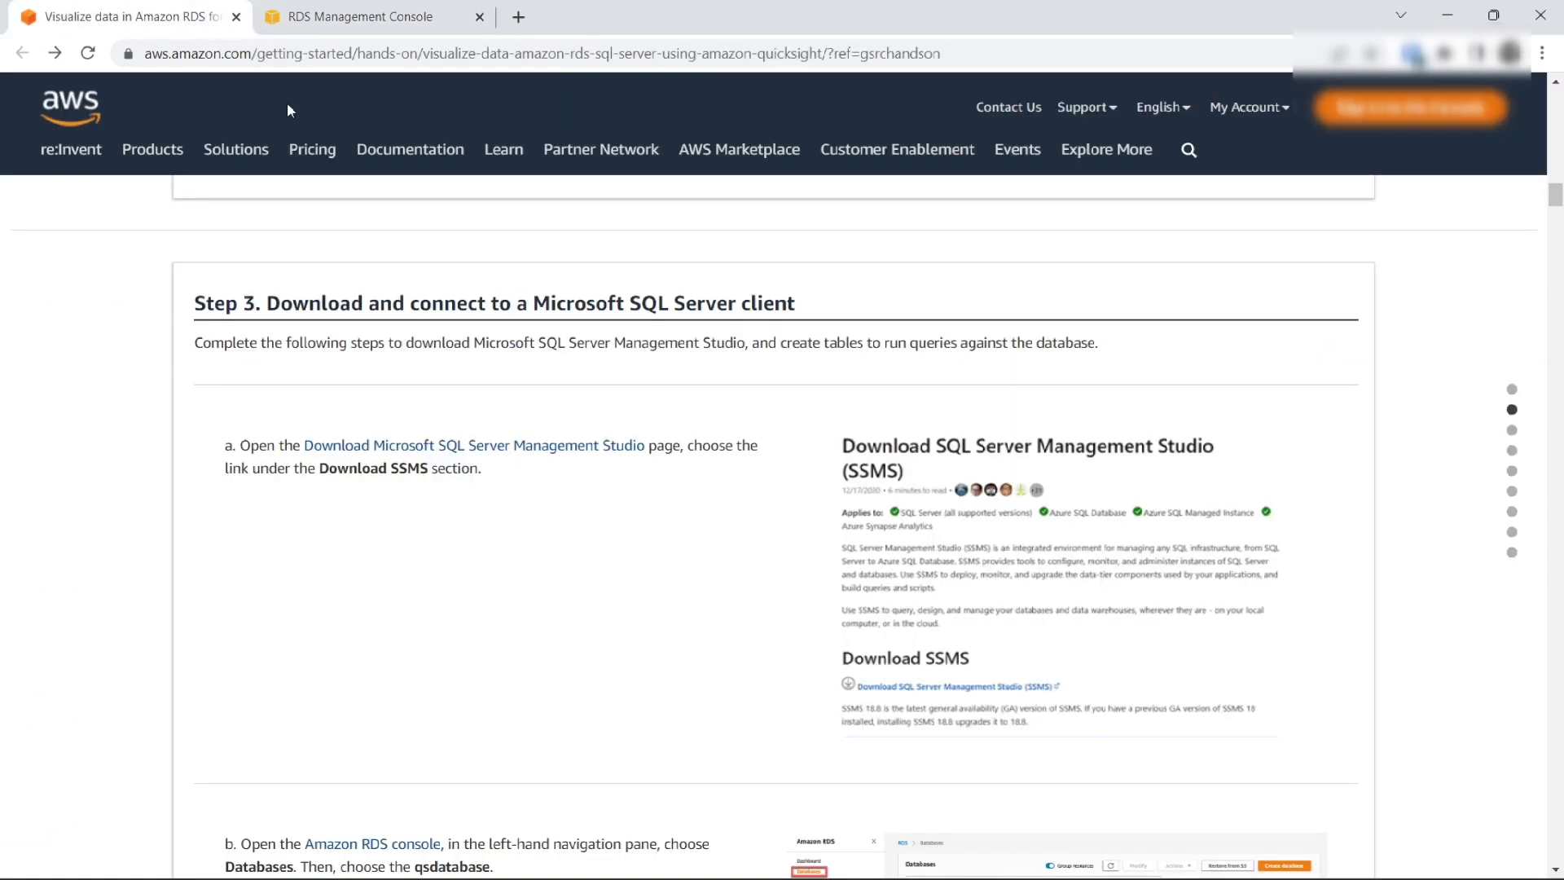
# Step: Review the start of the tutorial's Step 3 and open the qsdatabase instance for modification in the RDS console
pyautogui.scroll(1, 426, 367)
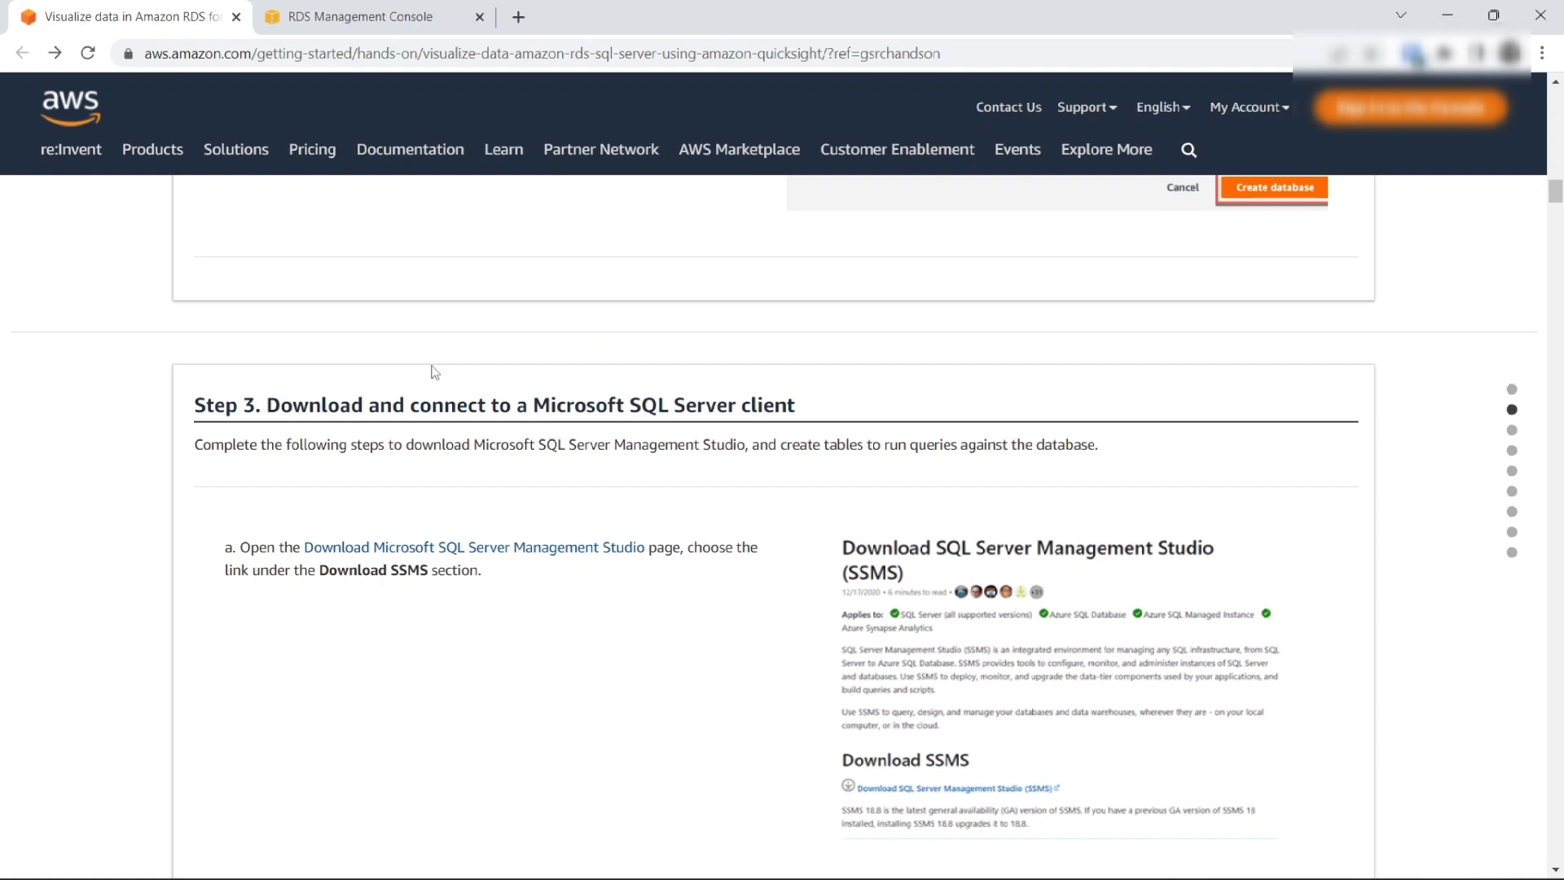
pyautogui.scroll(-1, 435, 372)
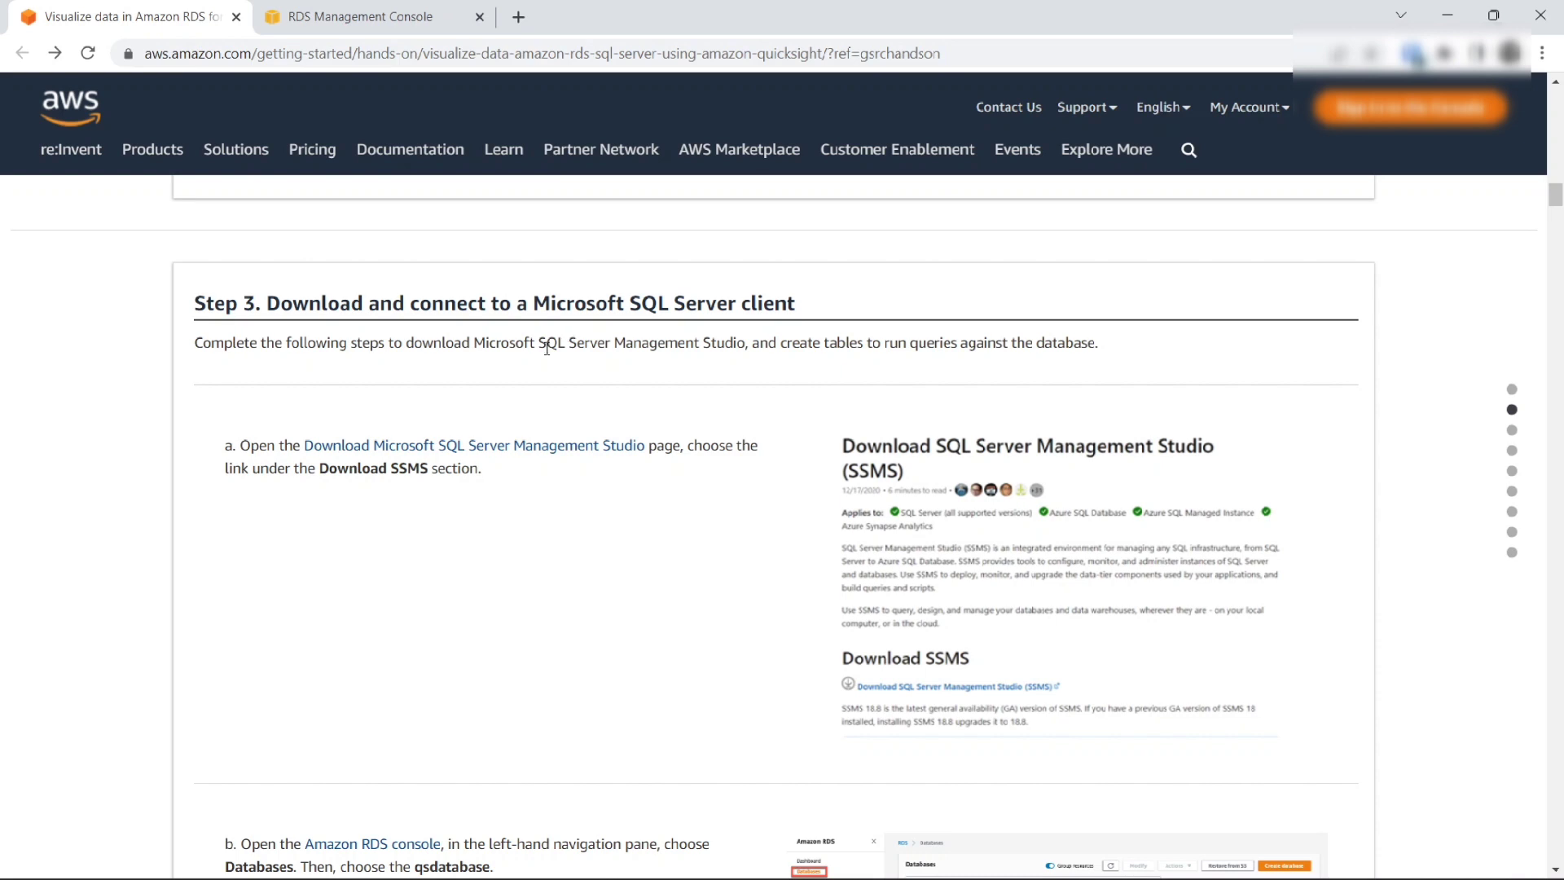
pyautogui.scroll(-4, 546, 349)
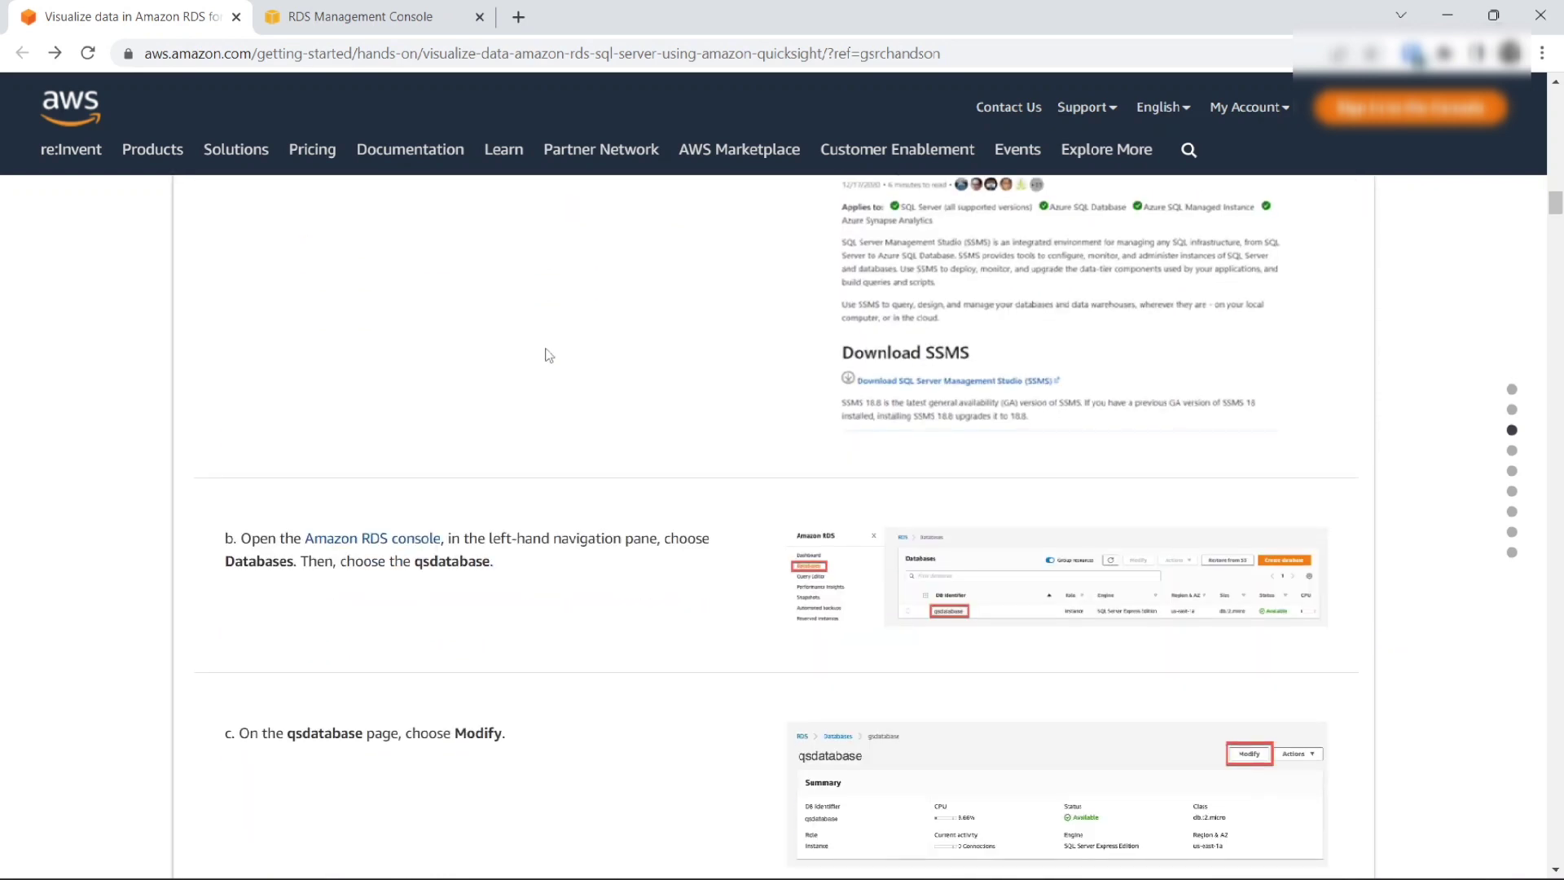
pyautogui.scroll(-1, 547, 355)
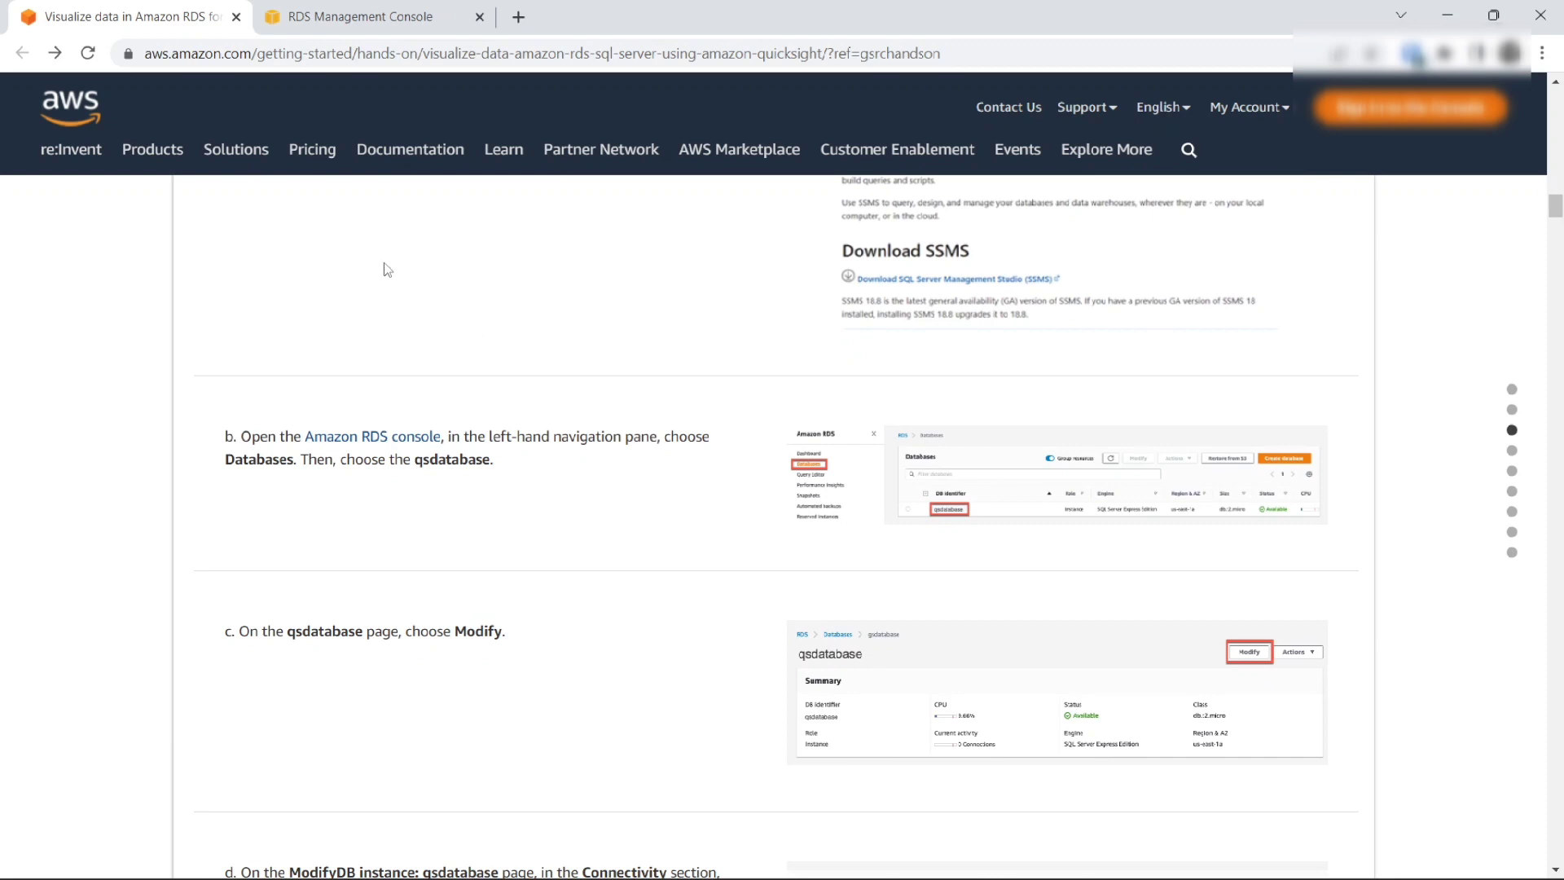
pyautogui.click(389, 7)
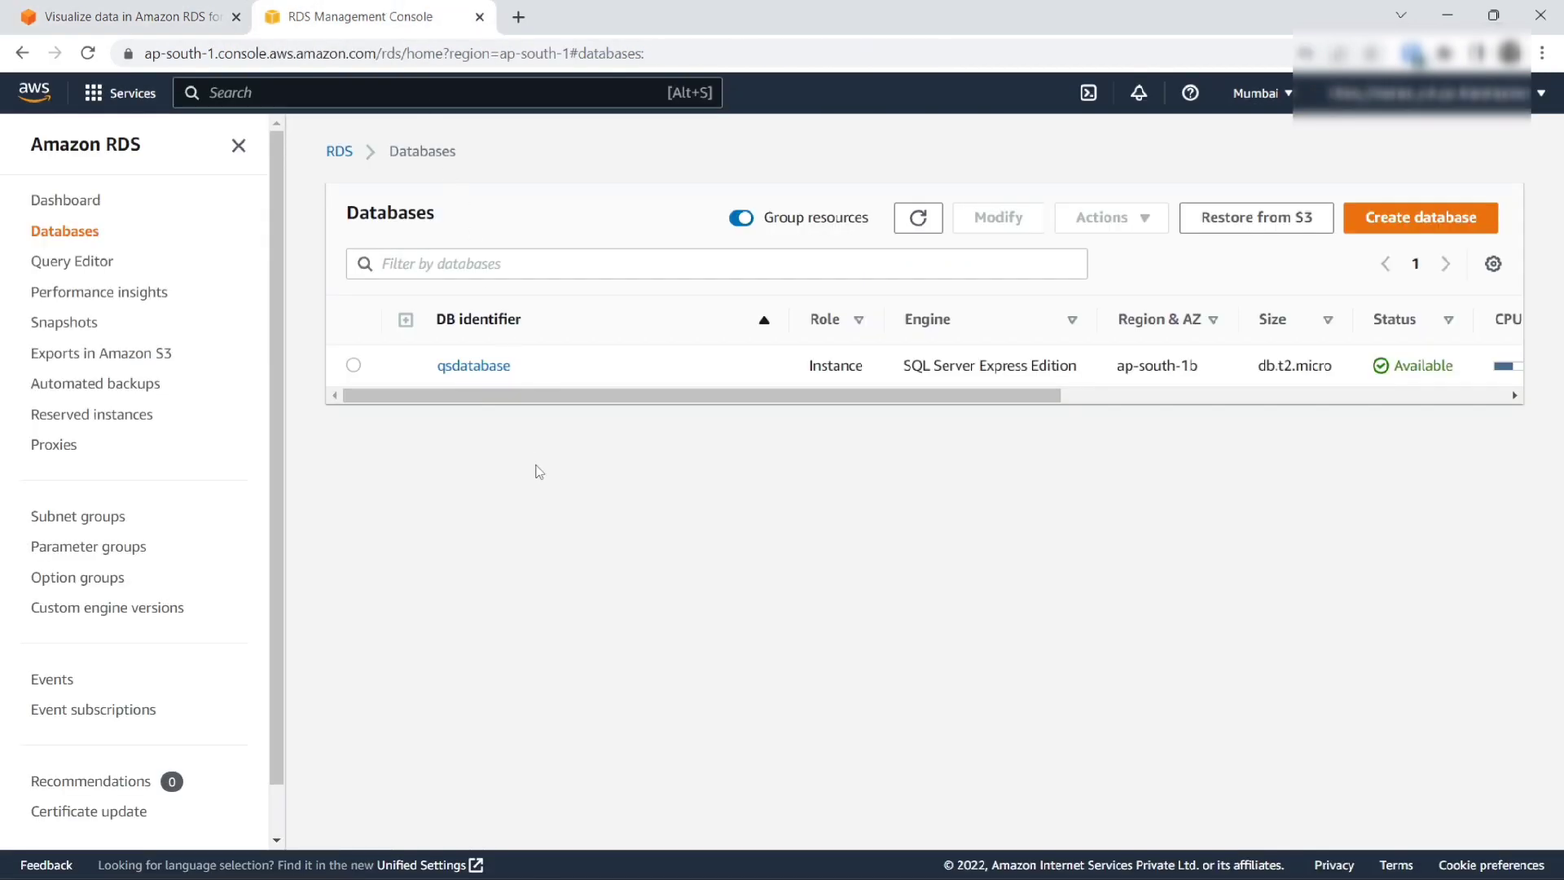
pyautogui.click(481, 367)
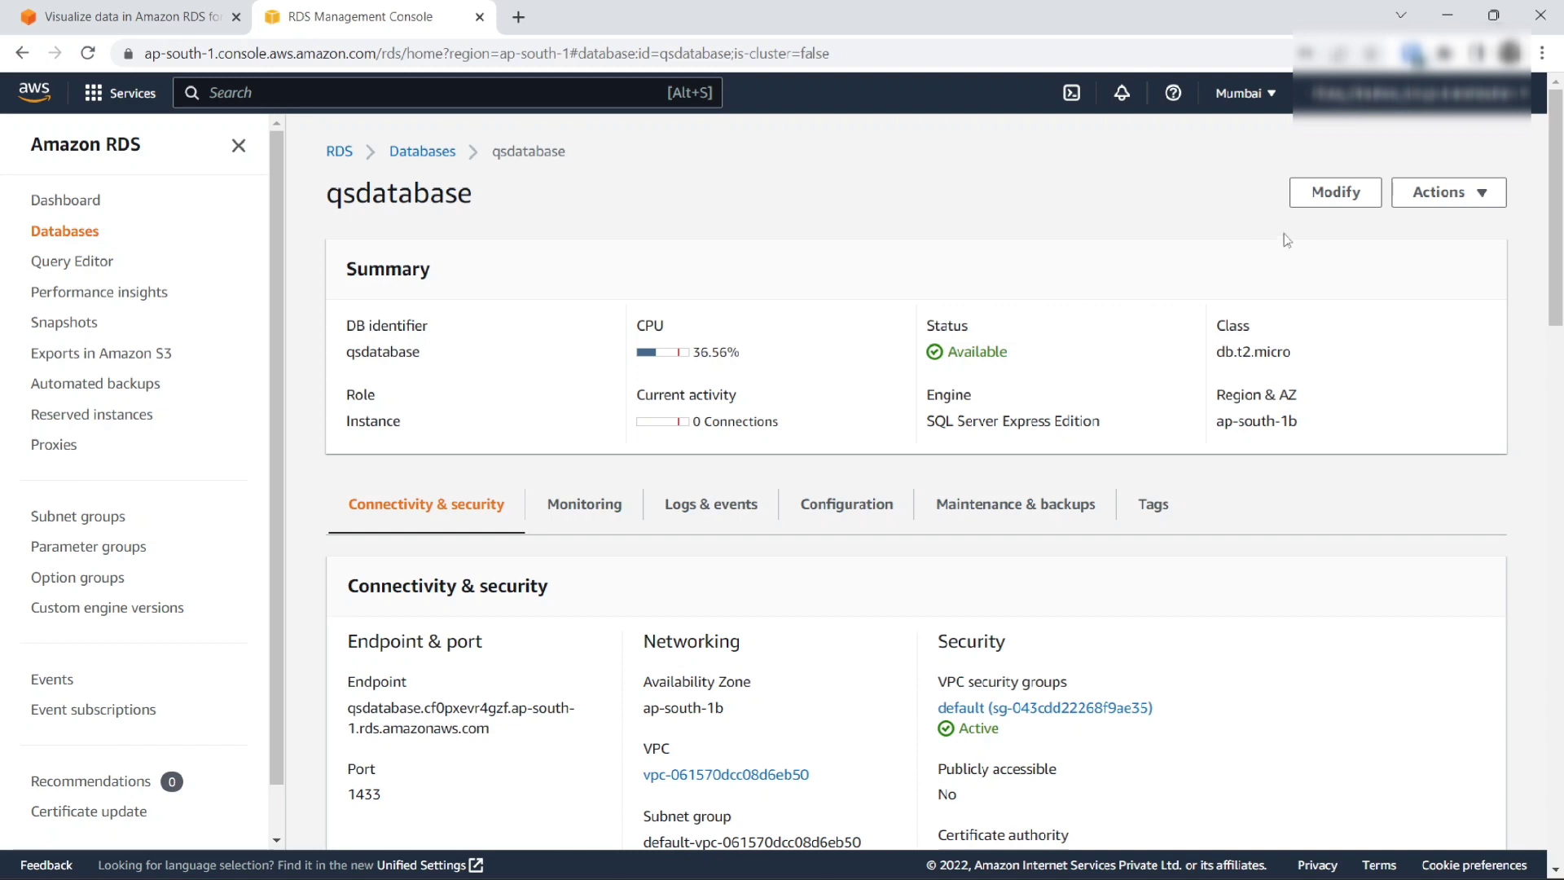
pyautogui.click(1336, 192)
# Step: Set public access to Publicly accessible in the additional connectivity configuration of qsdatabase
pyautogui.scroll(-1, 1170, 339)
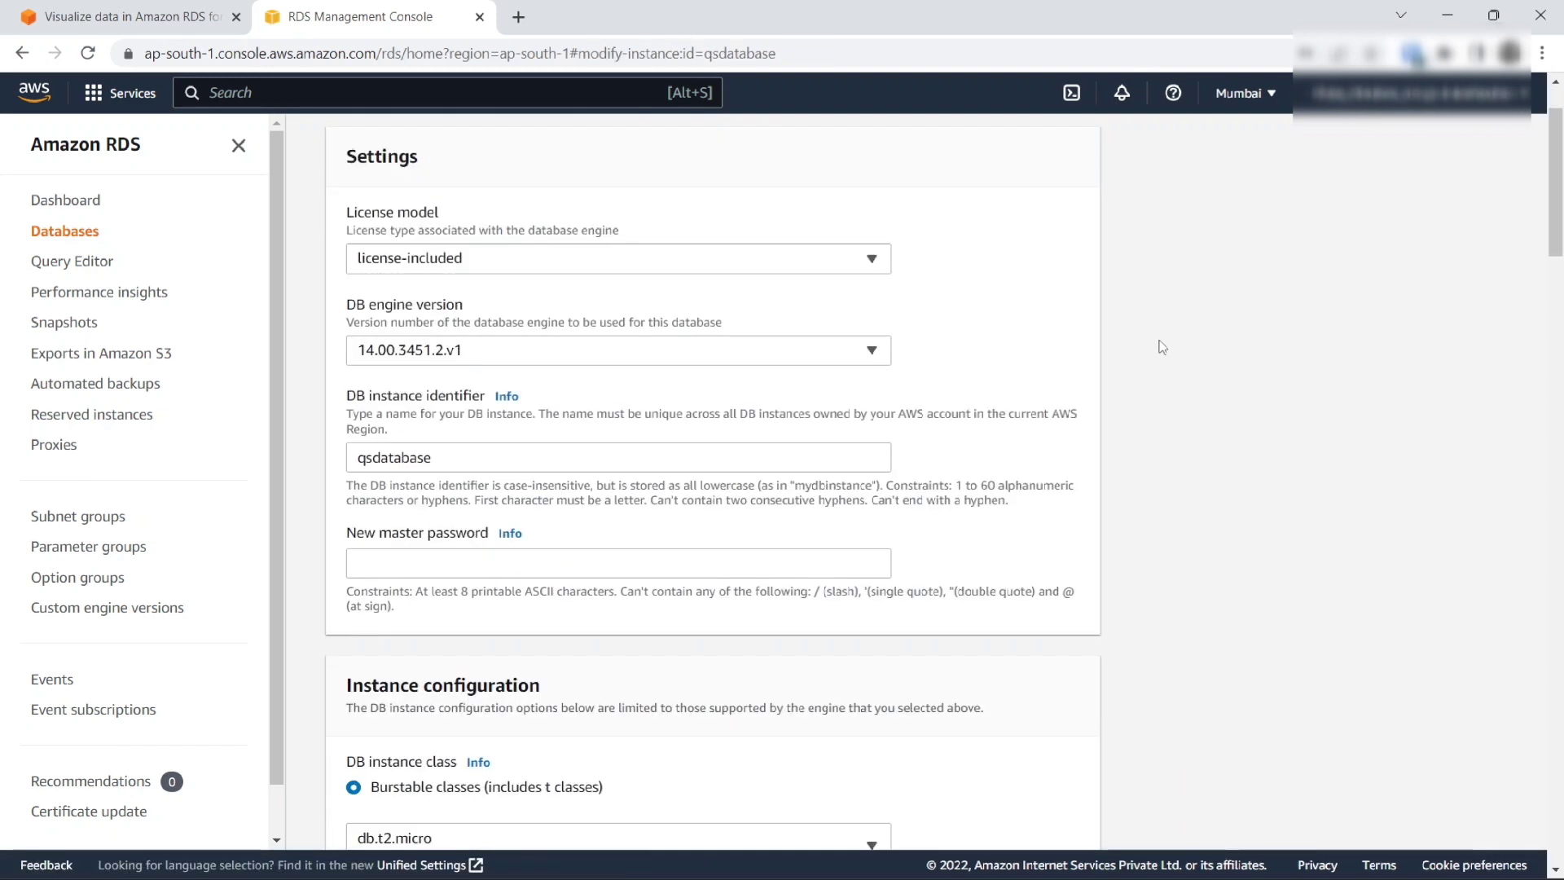
pyautogui.scroll(-8, 1162, 347)
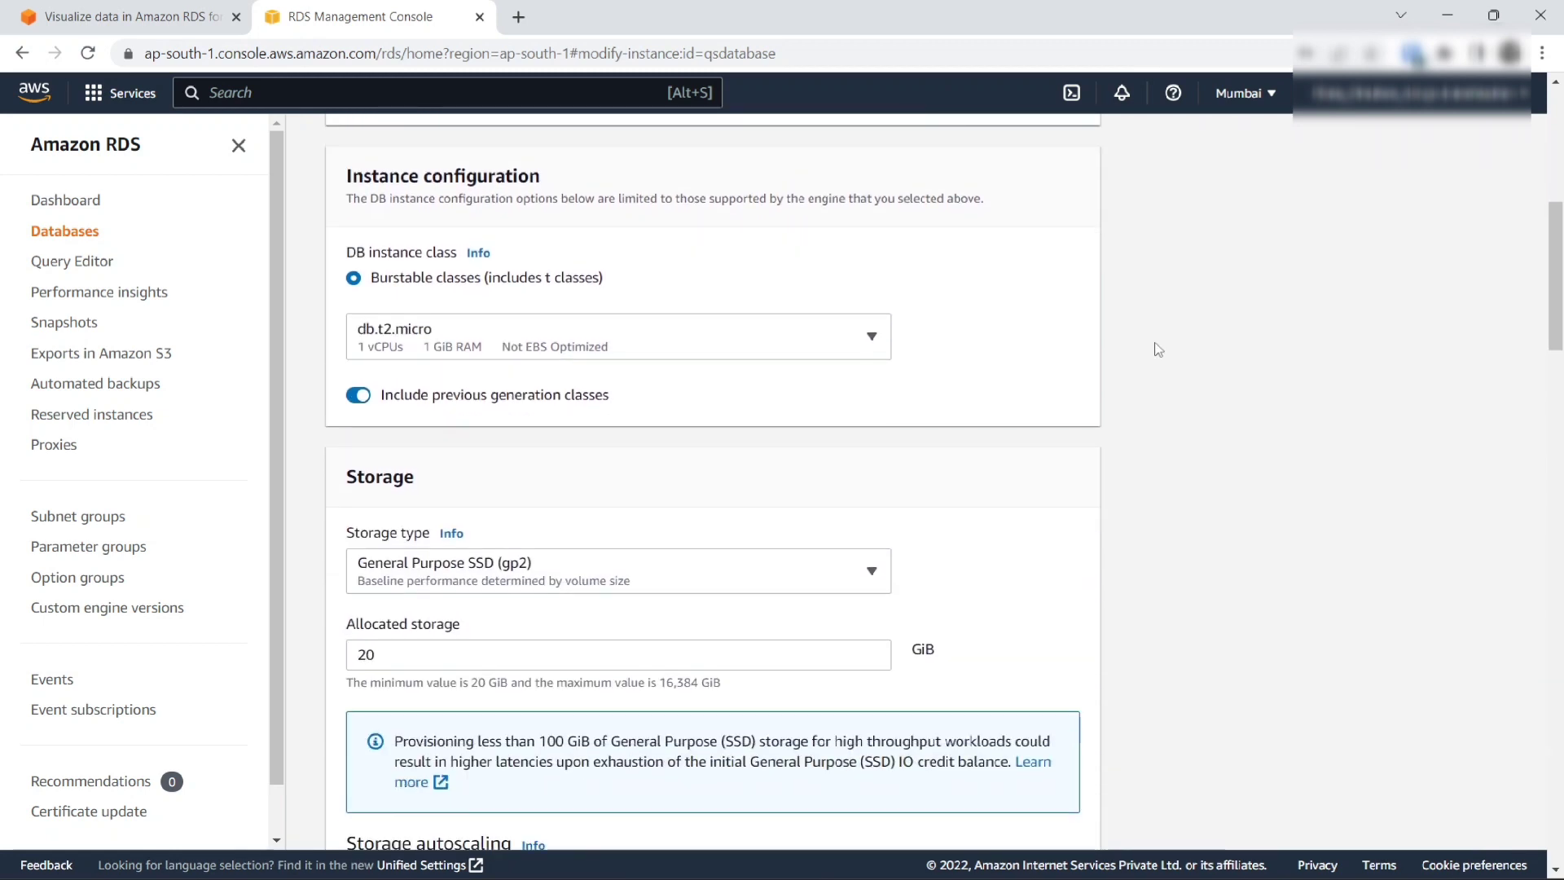
pyautogui.scroll(-6, 1158, 349)
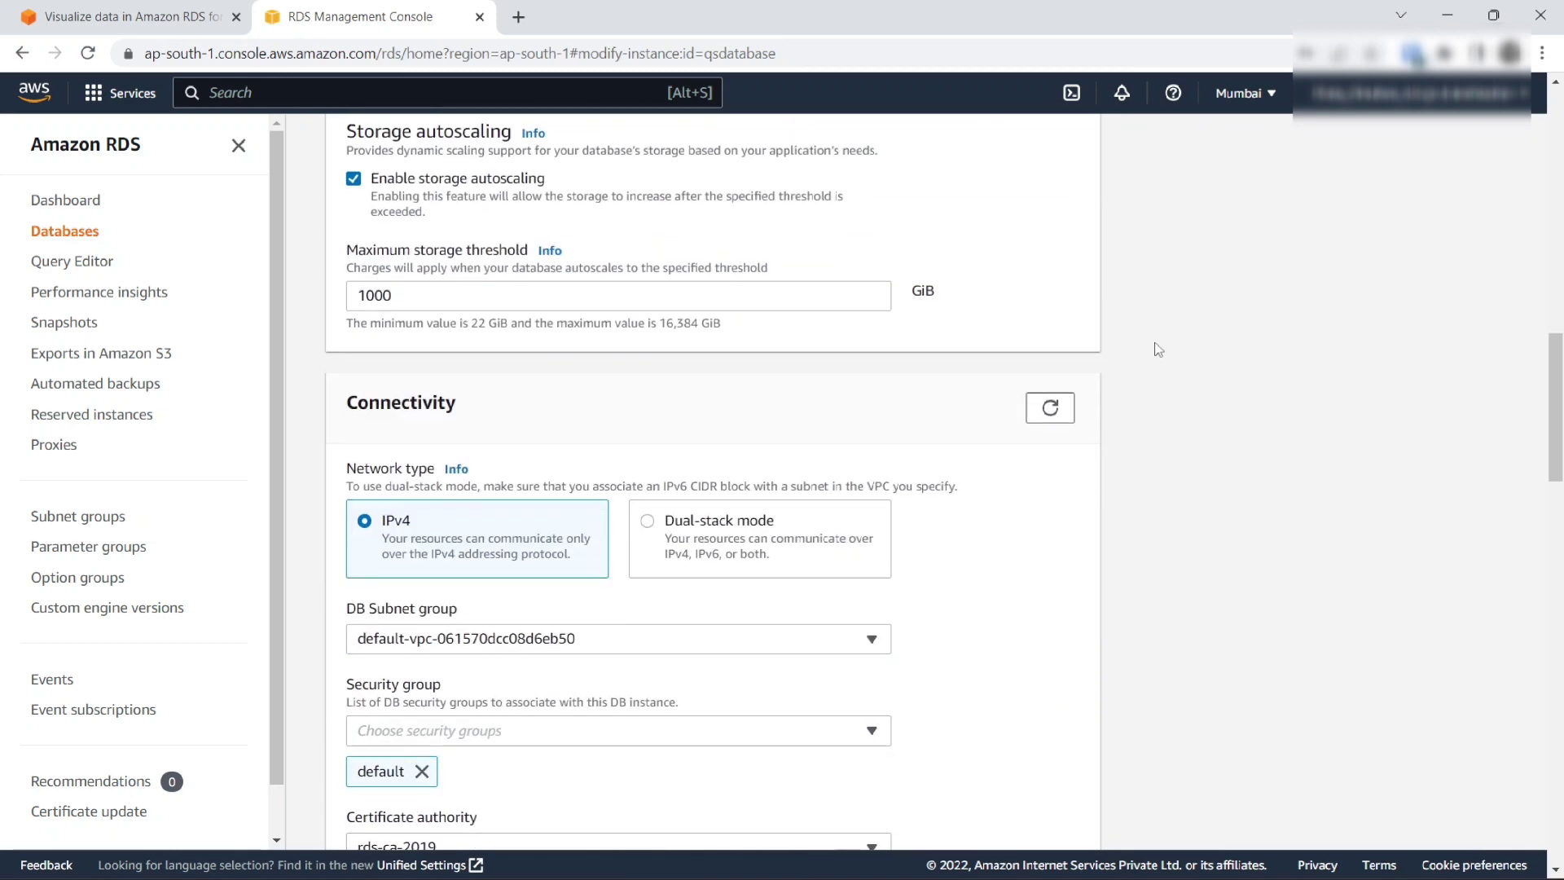
pyautogui.scroll(-4, 933, 399)
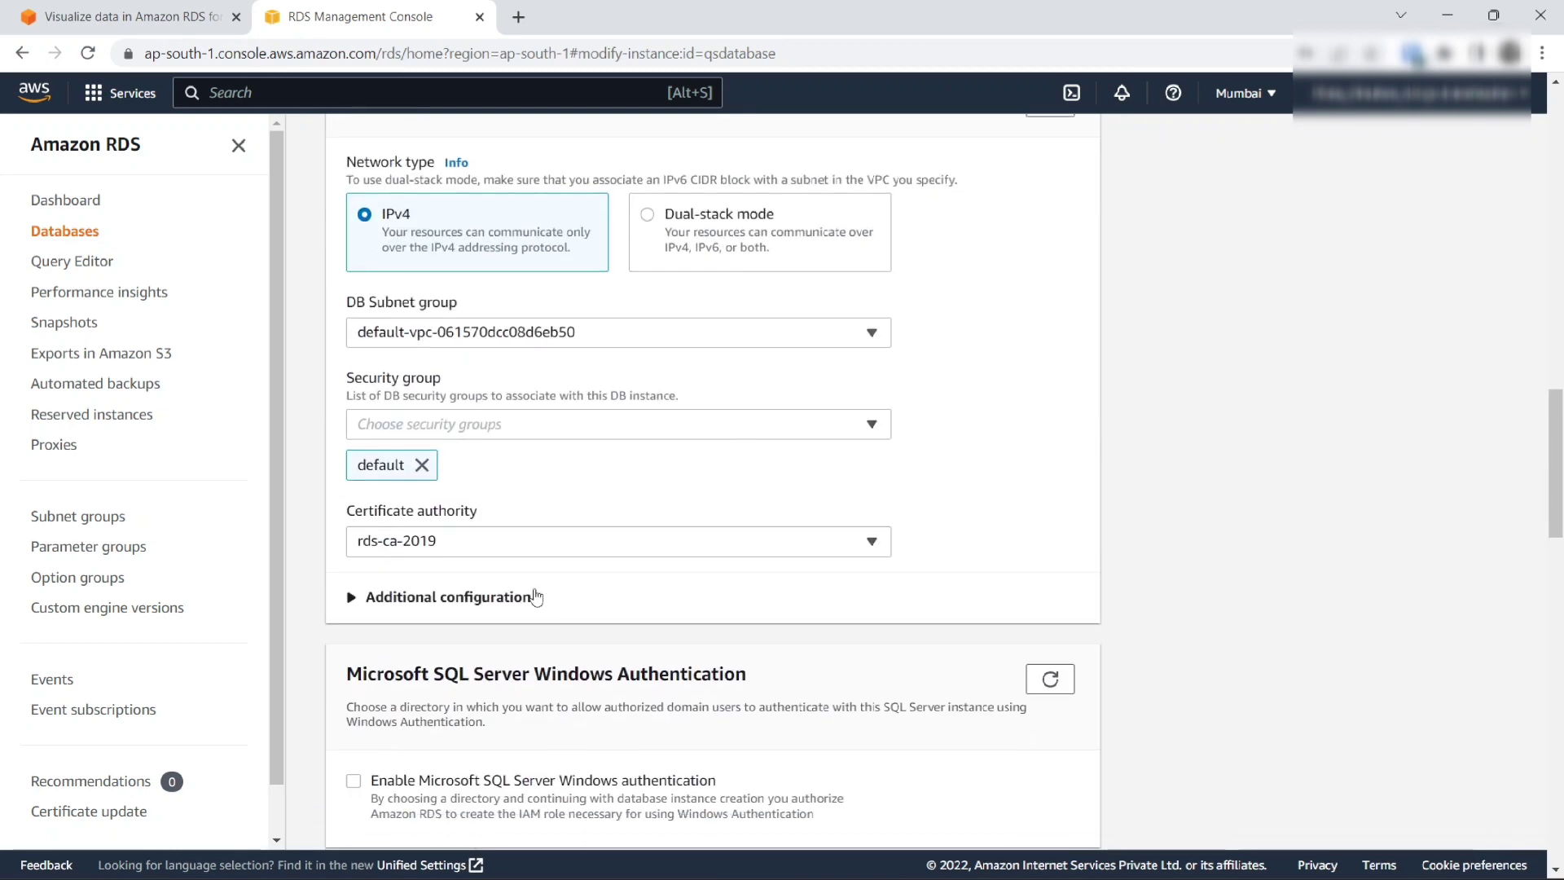
pyautogui.click(397, 599)
pyautogui.scroll(-1, 366, 580)
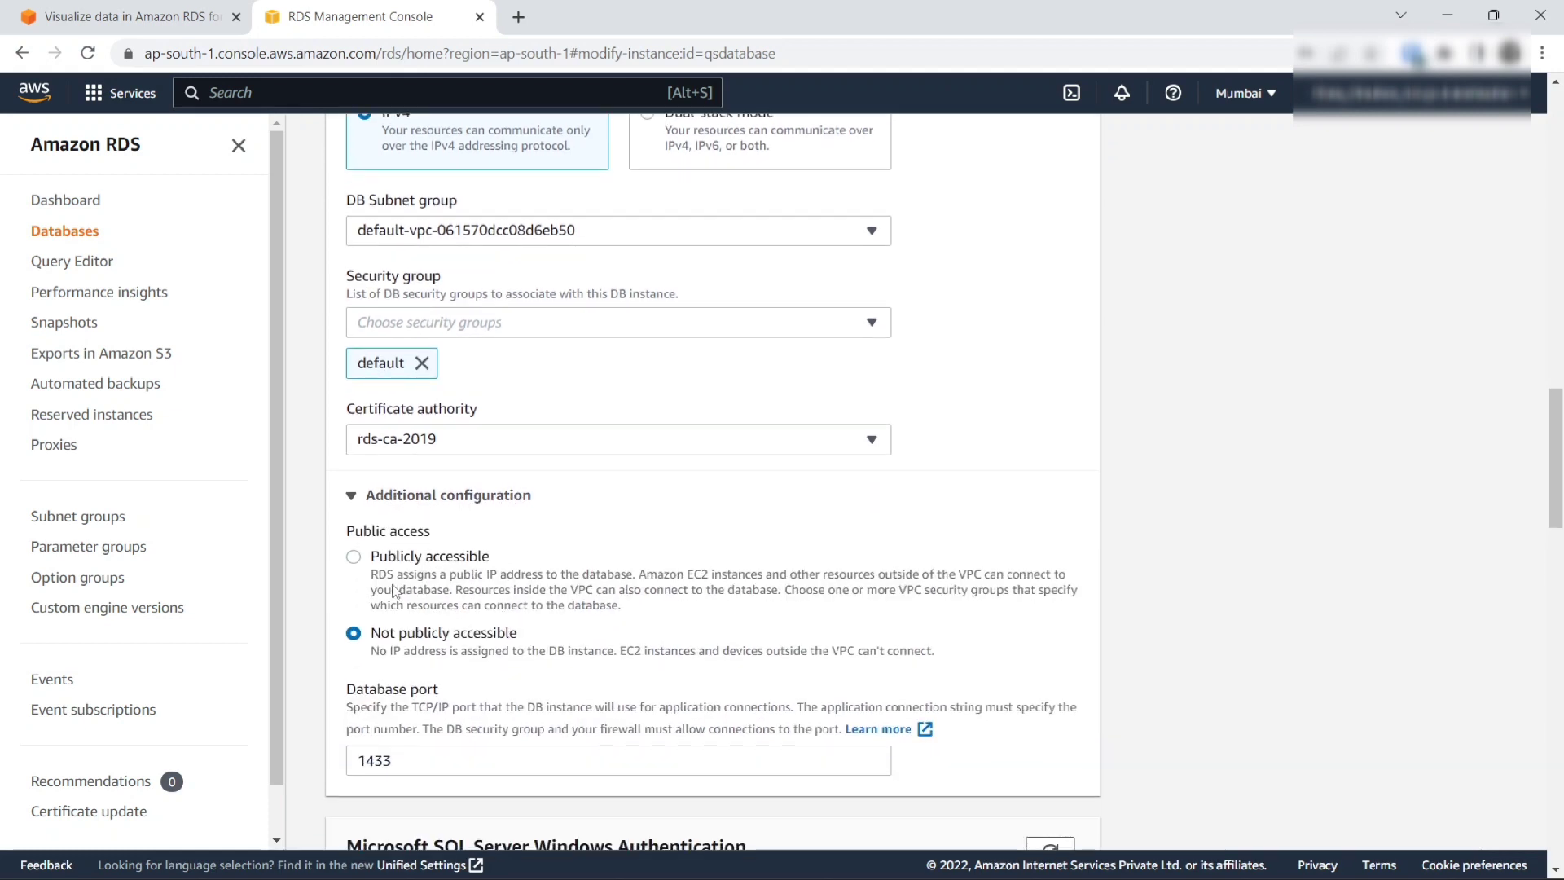
pyautogui.click(356, 559)
# Step: Proceed to the summary of modifications, schedule the change to apply immediately and modify the DB instance
pyautogui.scroll(-5, 624, 609)
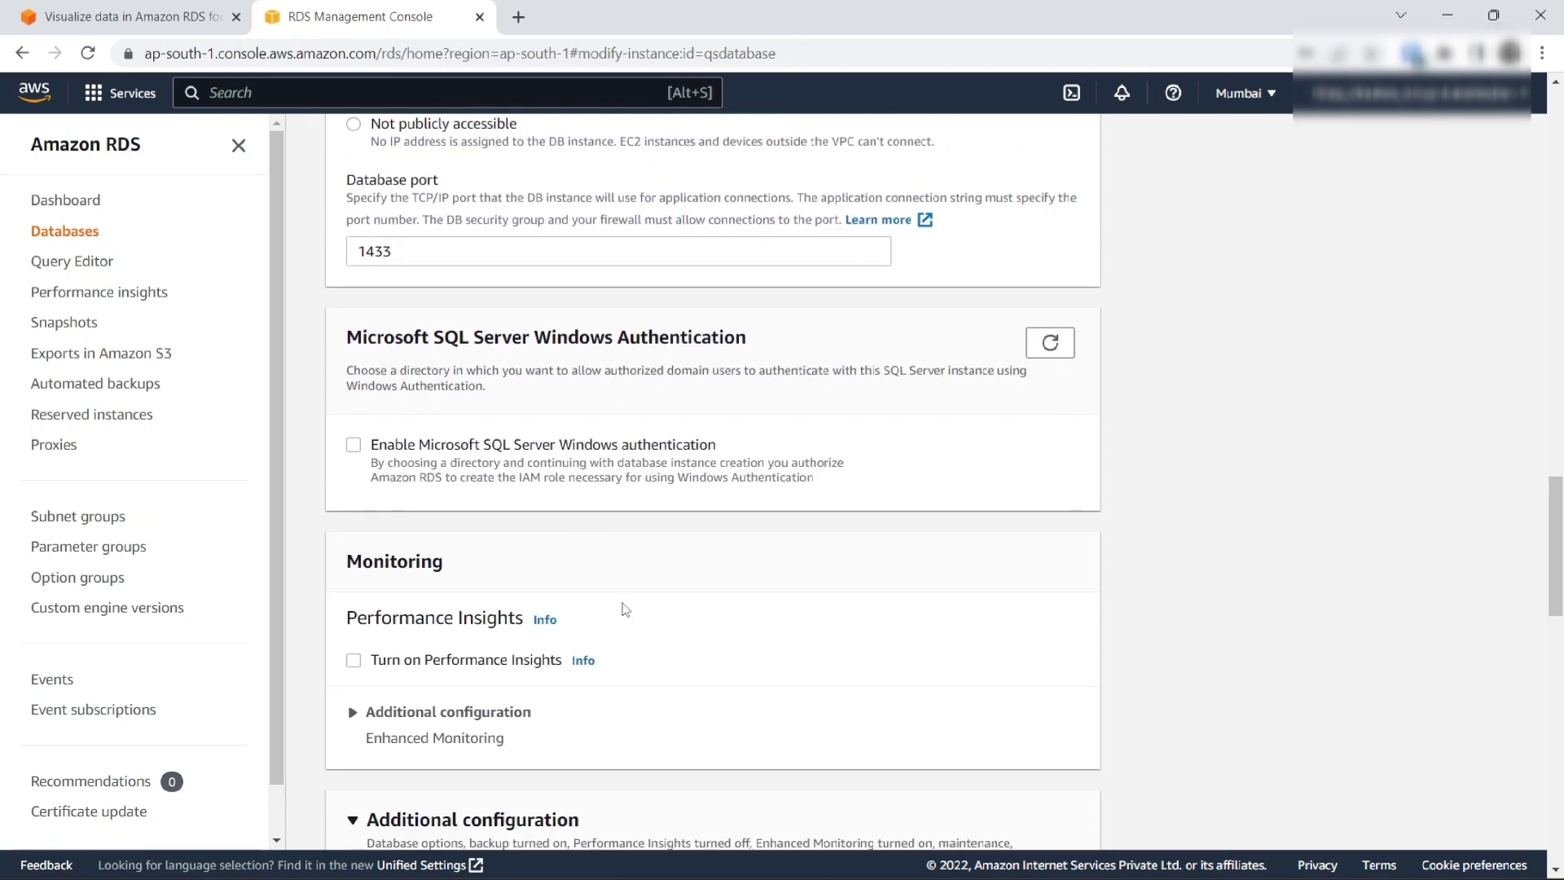
pyautogui.scroll(-14, 625, 609)
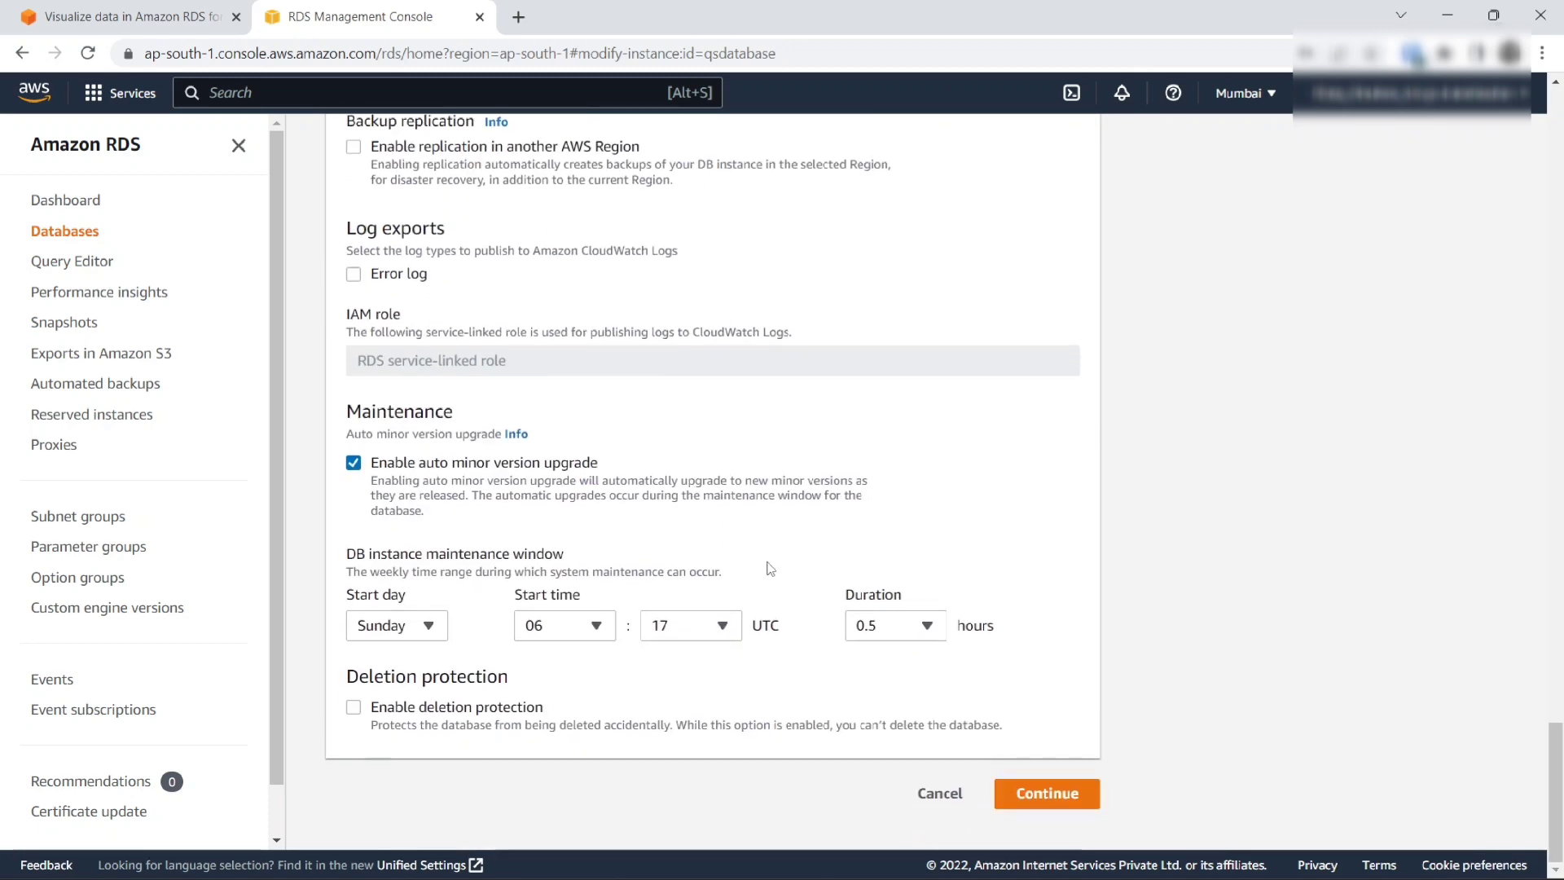
pyautogui.click(1039, 802)
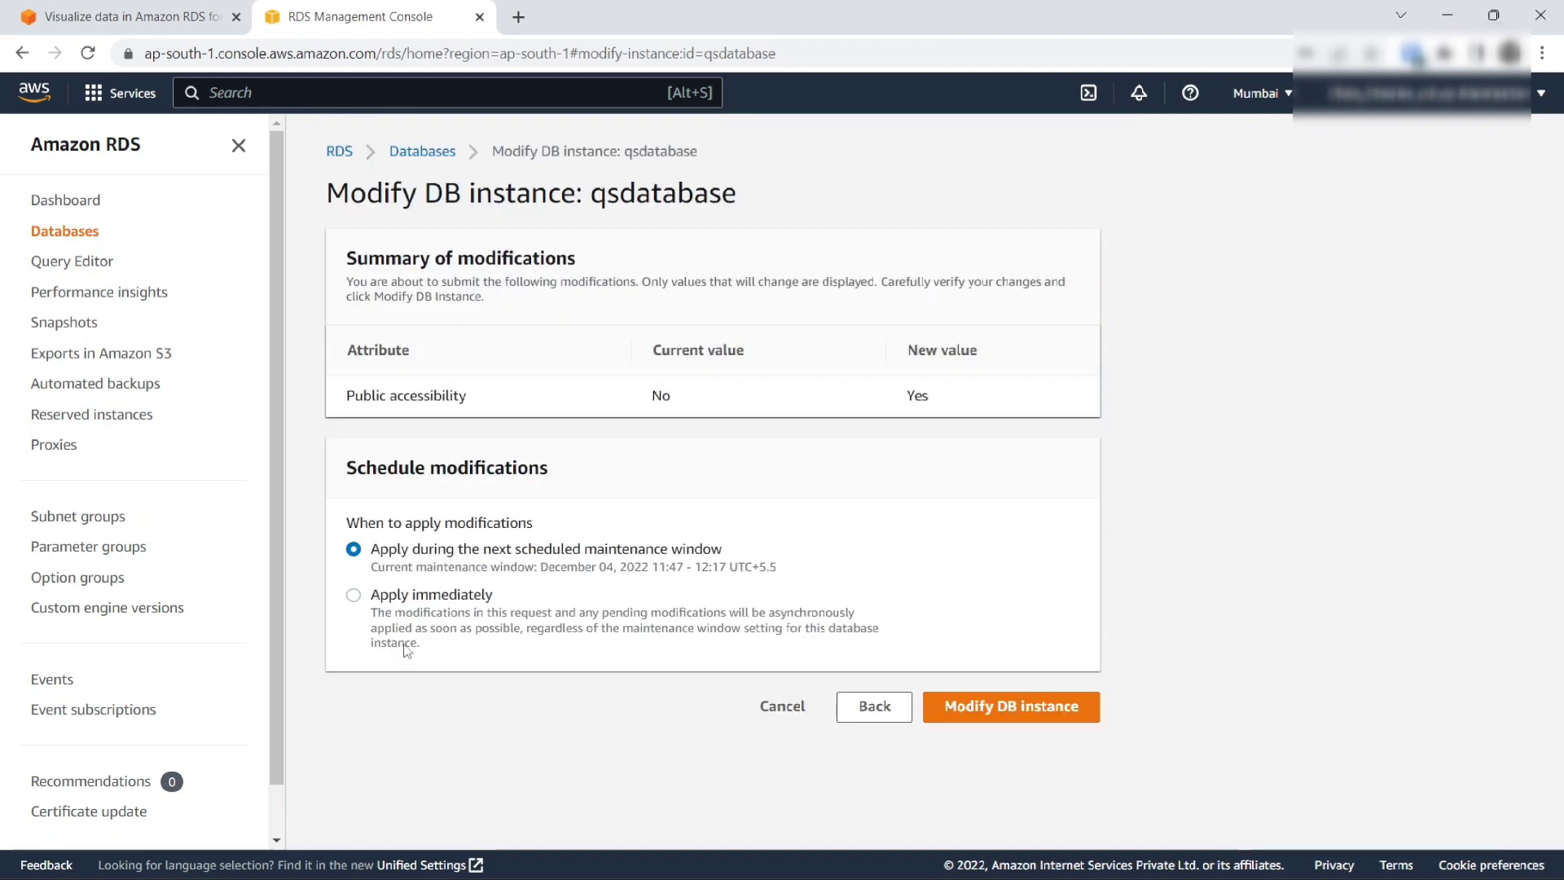
pyautogui.click(384, 603)
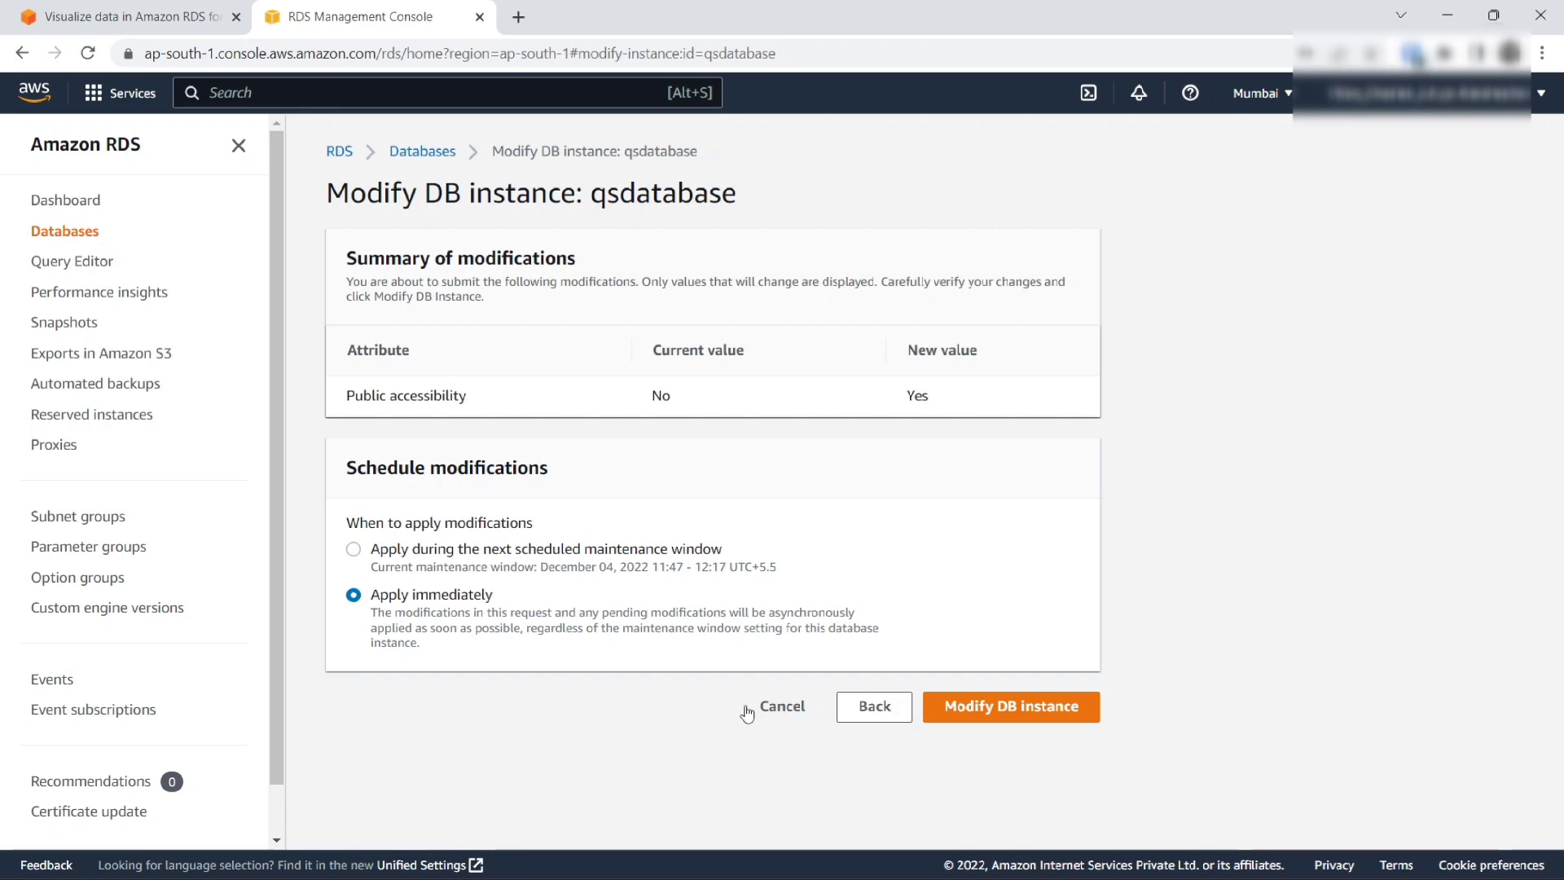
pyautogui.click(985, 714)
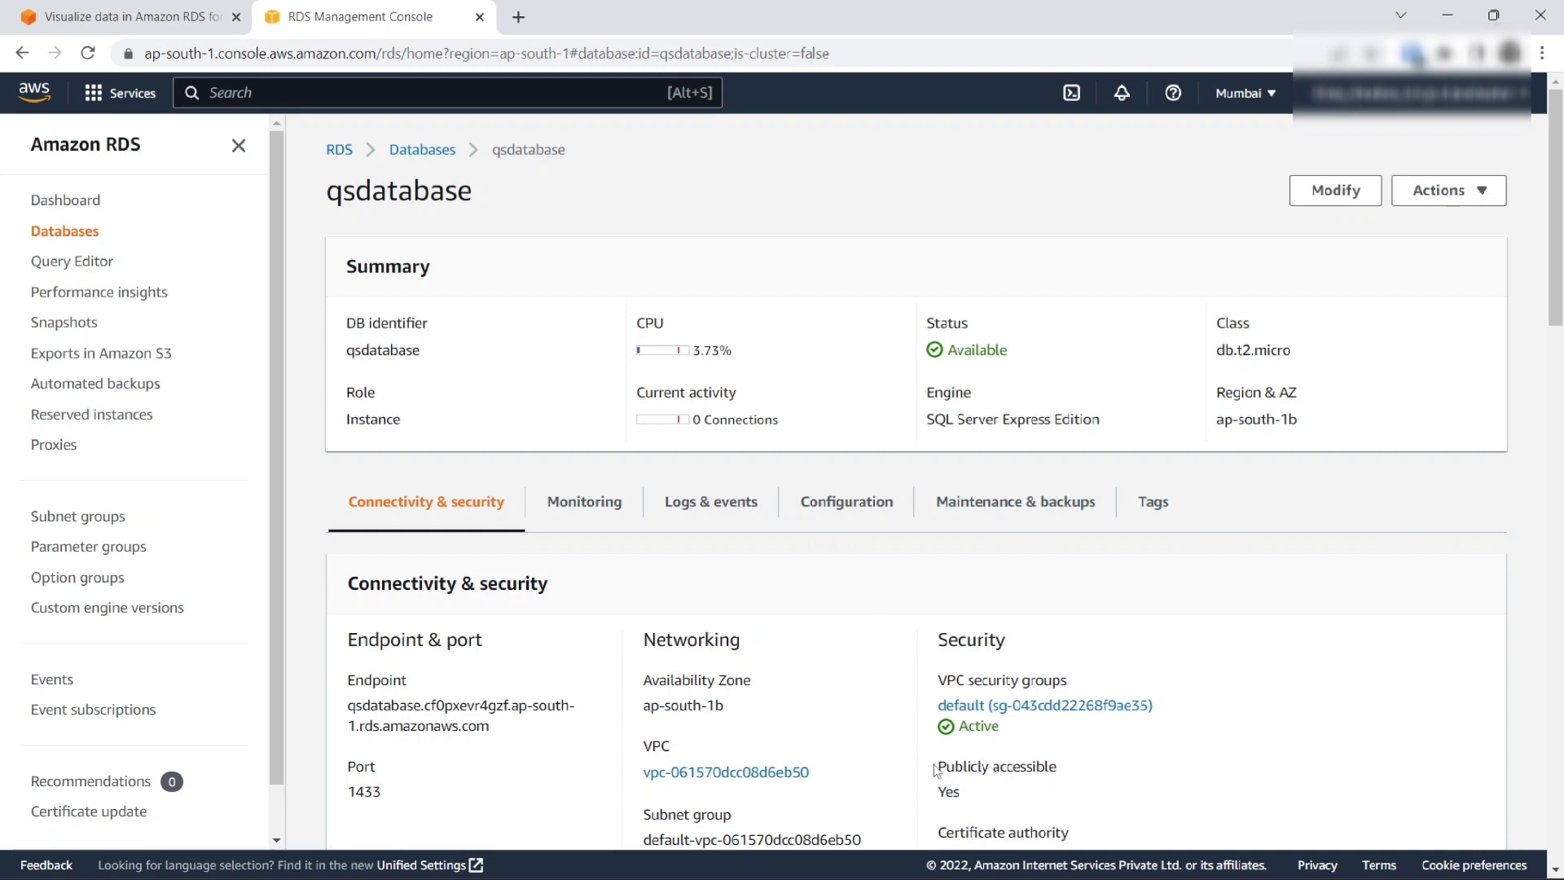
# Step: Check the public accessibility setting in qsdatabase's connectivity and security details
pyautogui.moveTo(936, 770); pyautogui.dragTo(960, 797)
pyautogui.click(997, 803)
pyautogui.scroll(-2, 855, 688)
pyautogui.scroll(2, 843, 676)
pyautogui.scroll(-1, 932, 607)
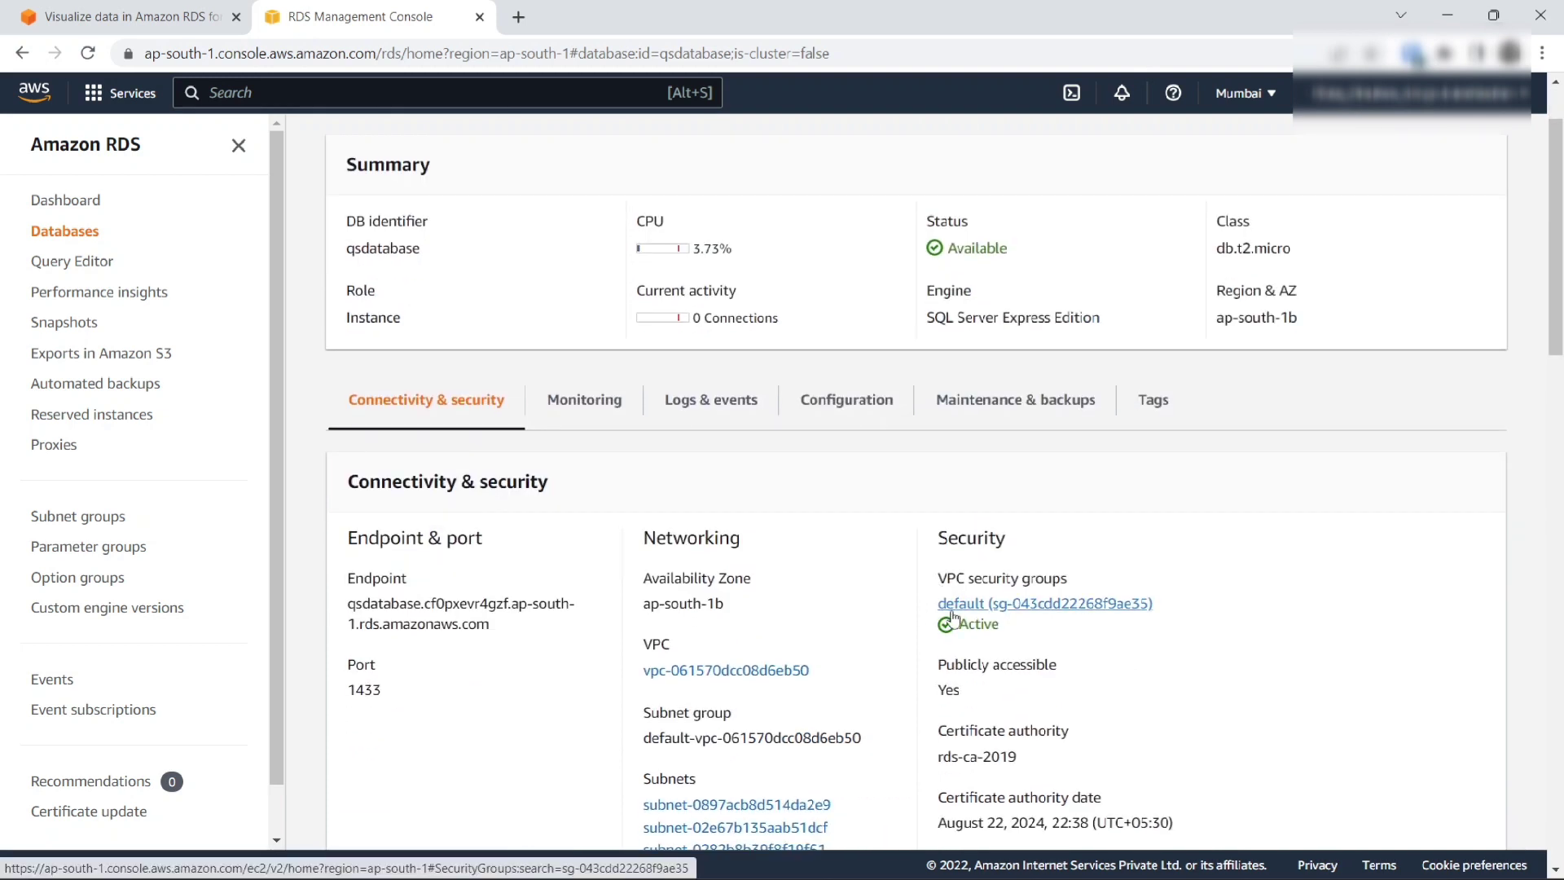
# Step: Open the inbound rules of the database's default VPC security group for editing
pyautogui.click(952, 617)
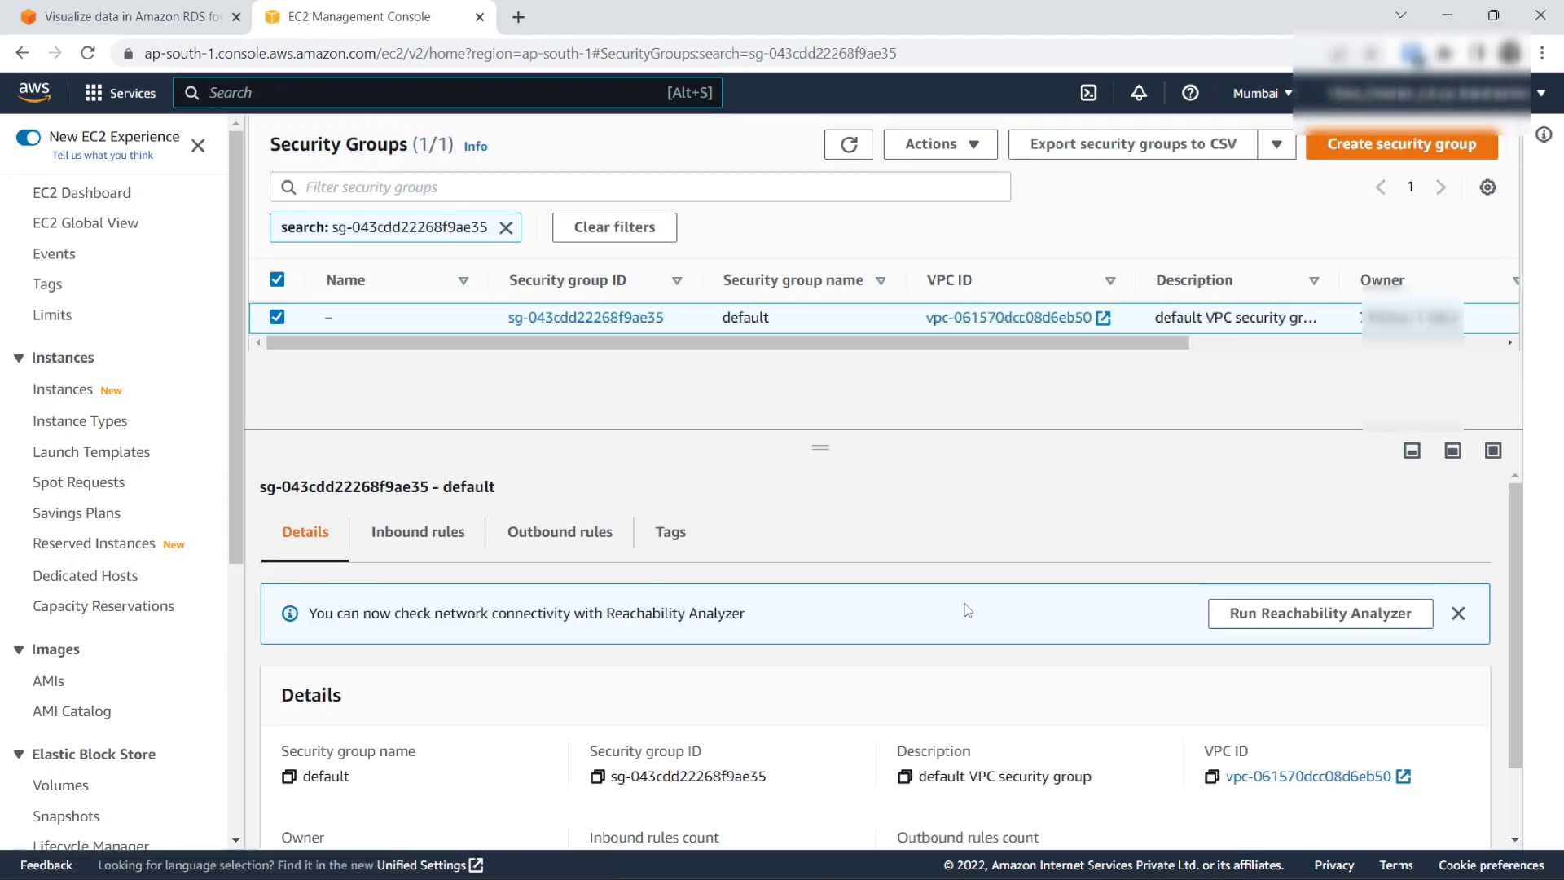
pyautogui.click(389, 544)
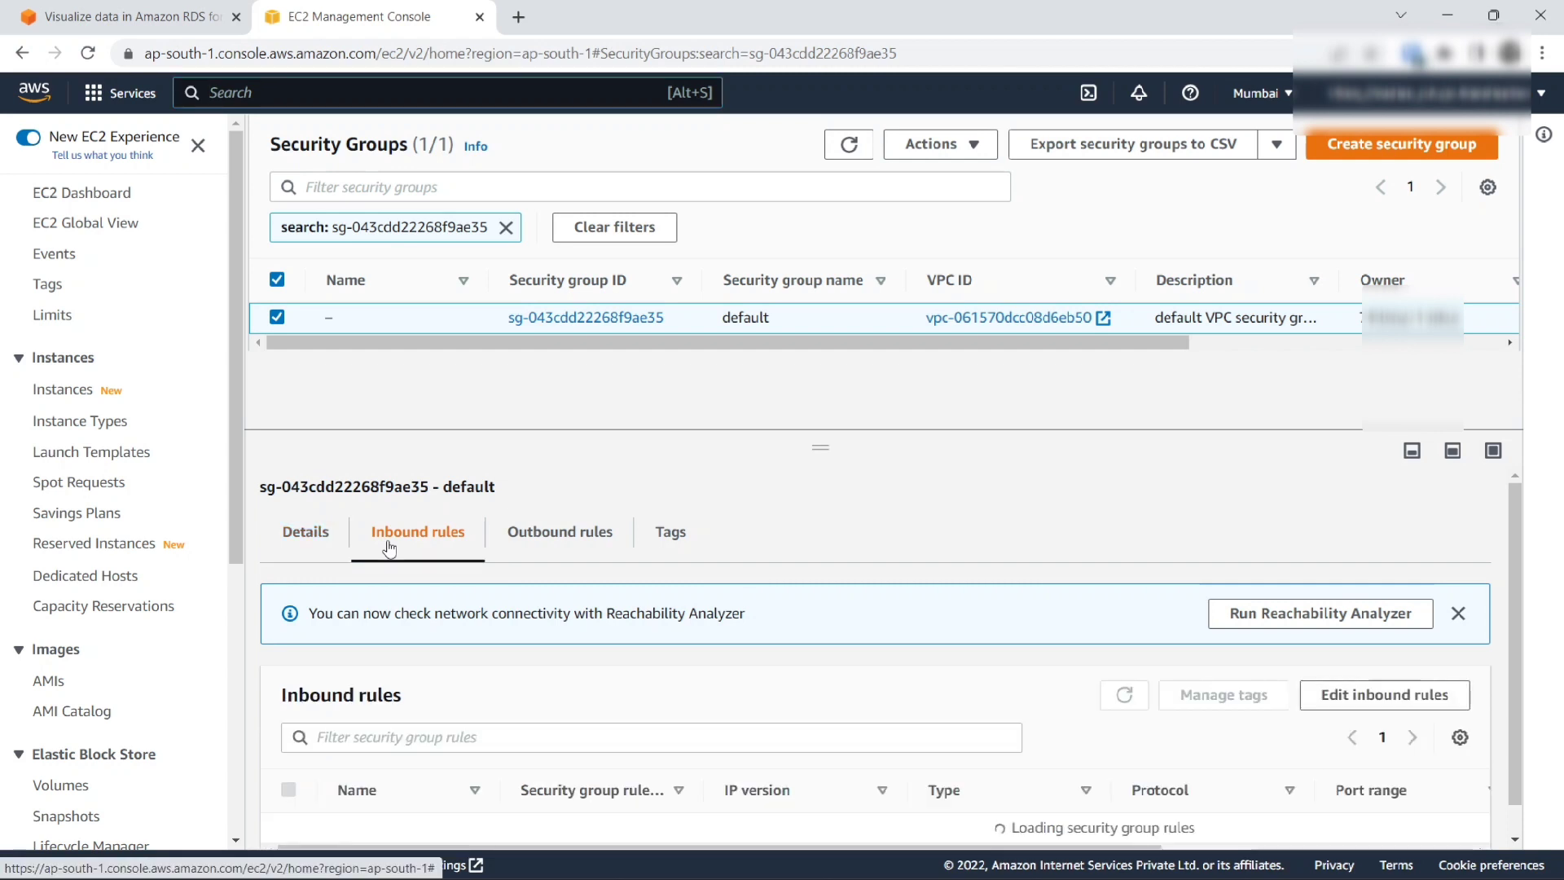
pyautogui.click(1376, 698)
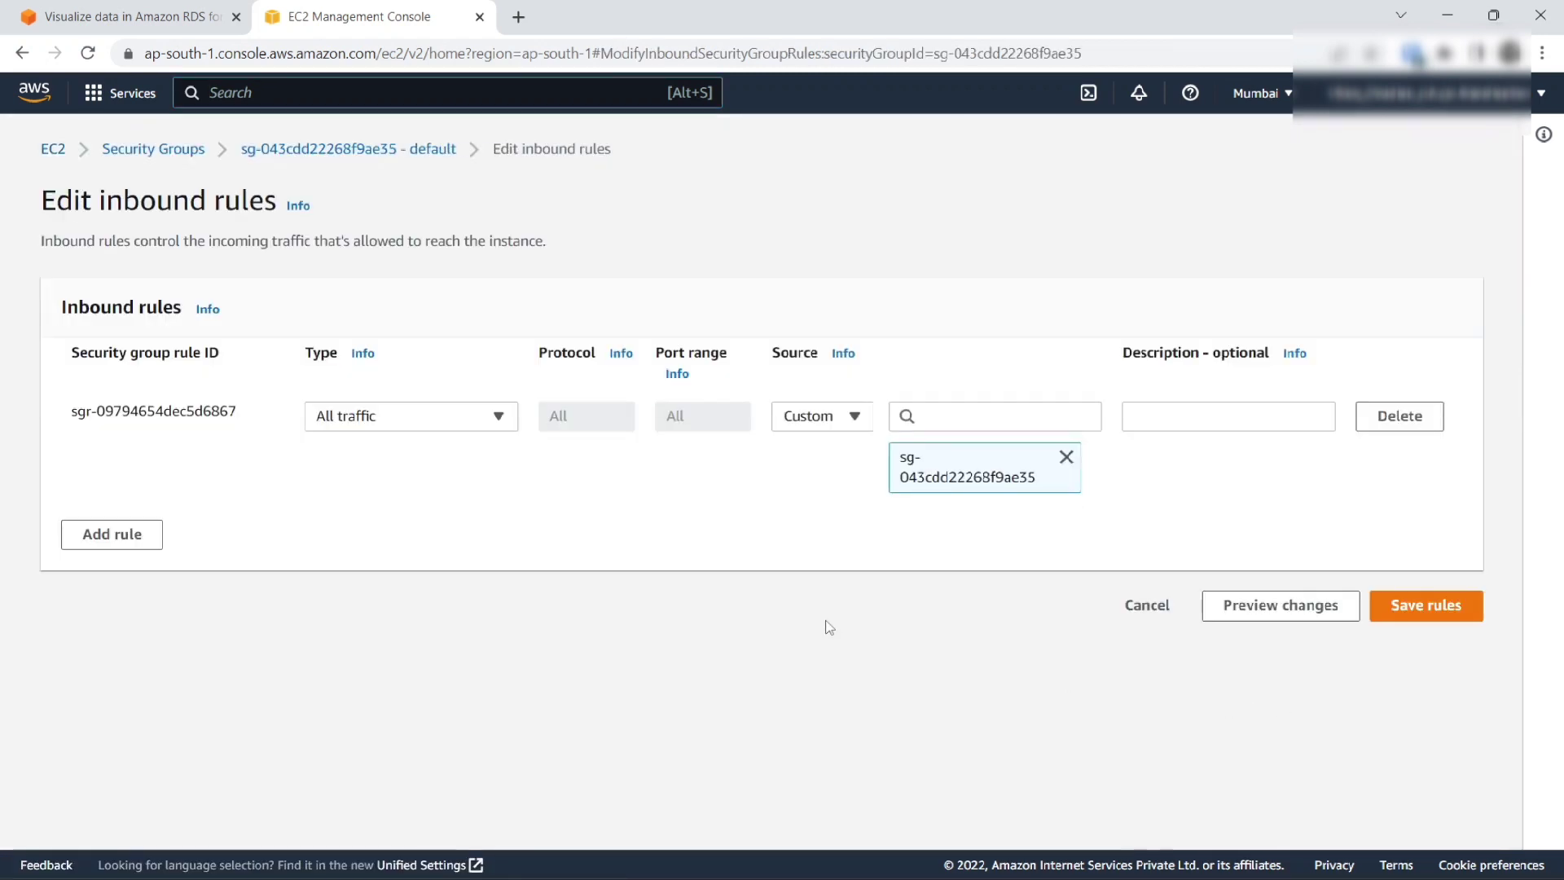
# Step: Add an inbound rule allowing All TCP from source 0.0.0.0/0 and save the rules
pyautogui.click(110, 535)
pyautogui.click(401, 525)
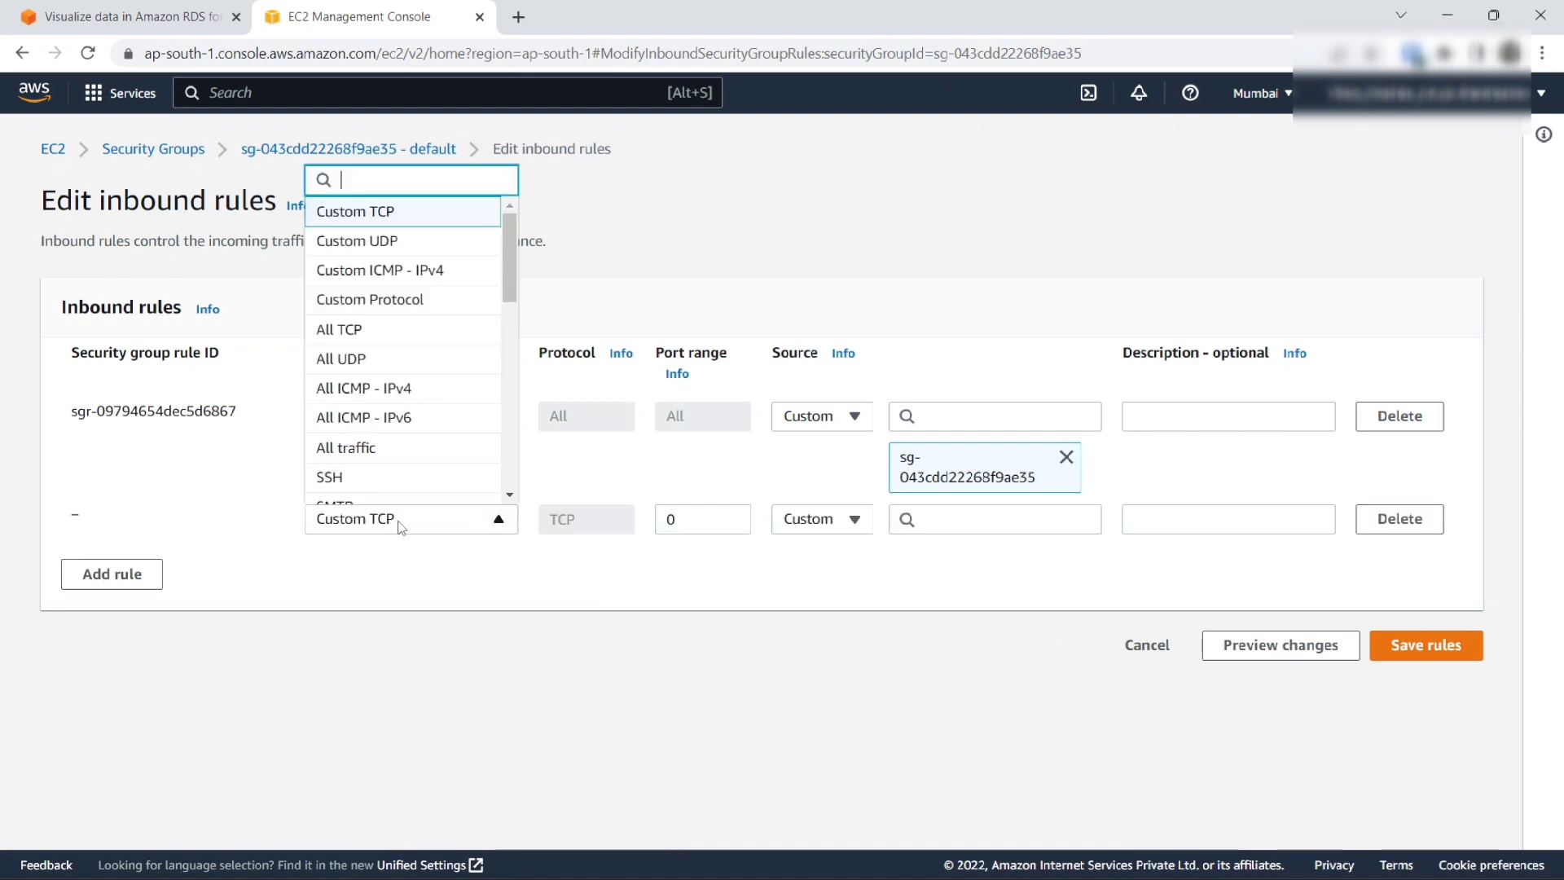
pyautogui.click(387, 346)
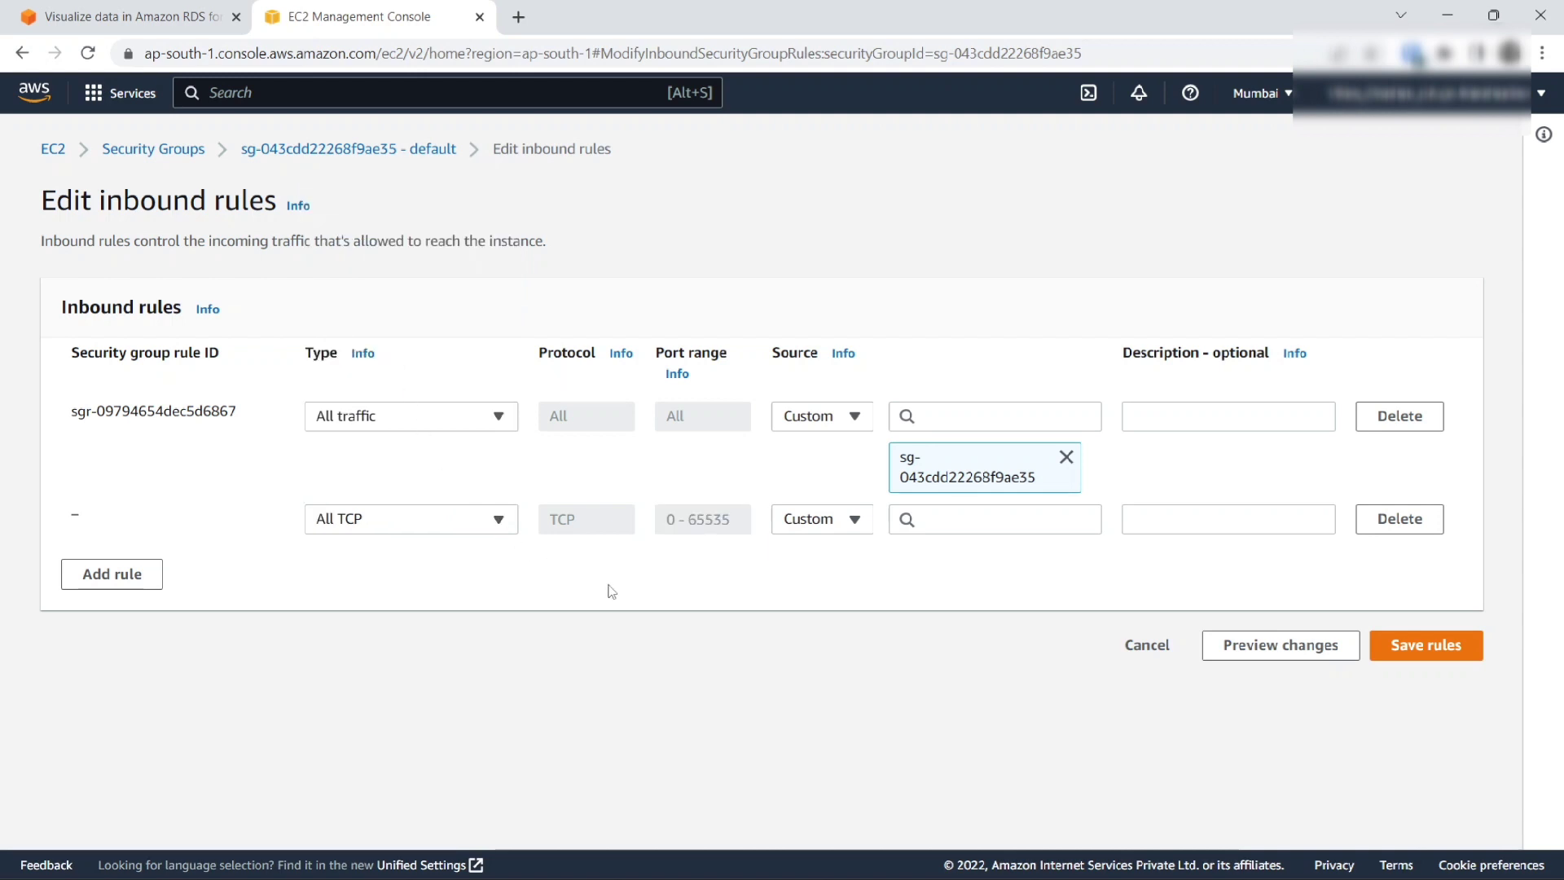
pyautogui.click(925, 515)
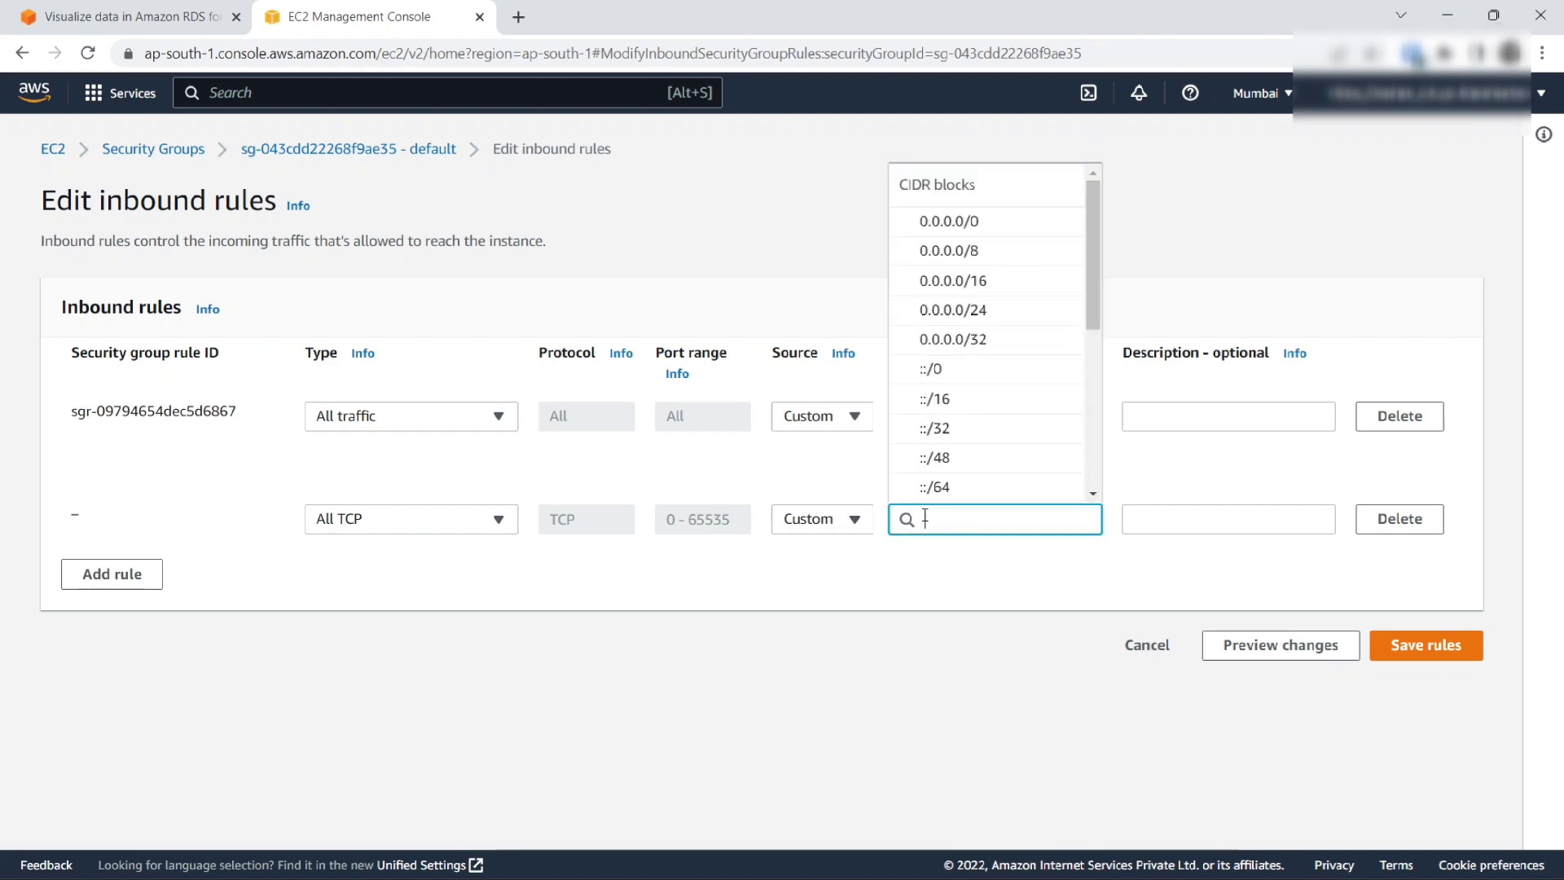
pyautogui.click(937, 230)
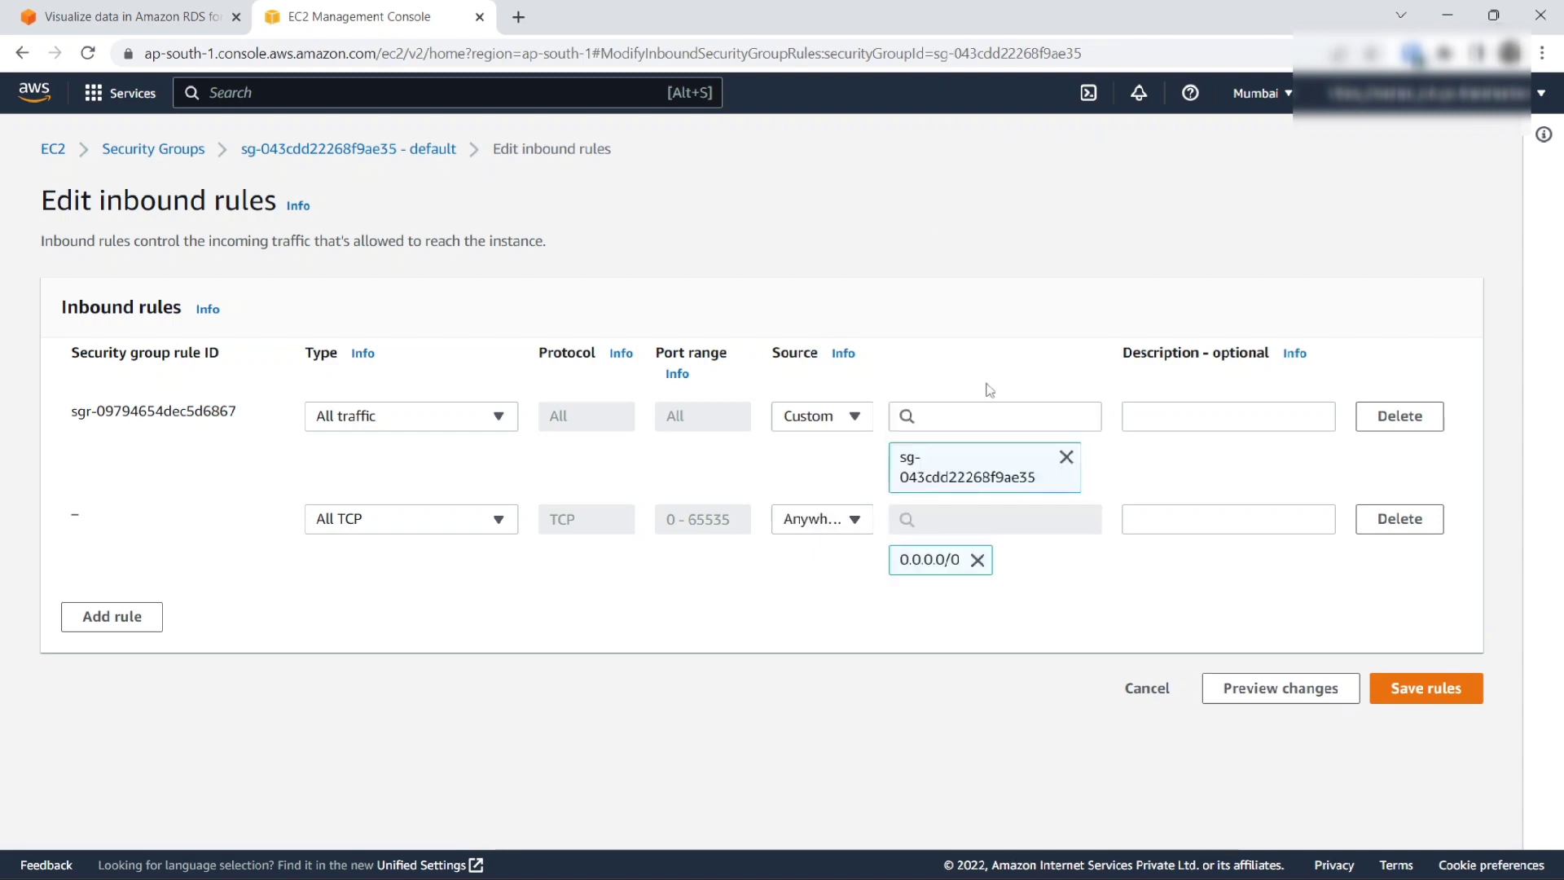
pyautogui.click(1425, 689)
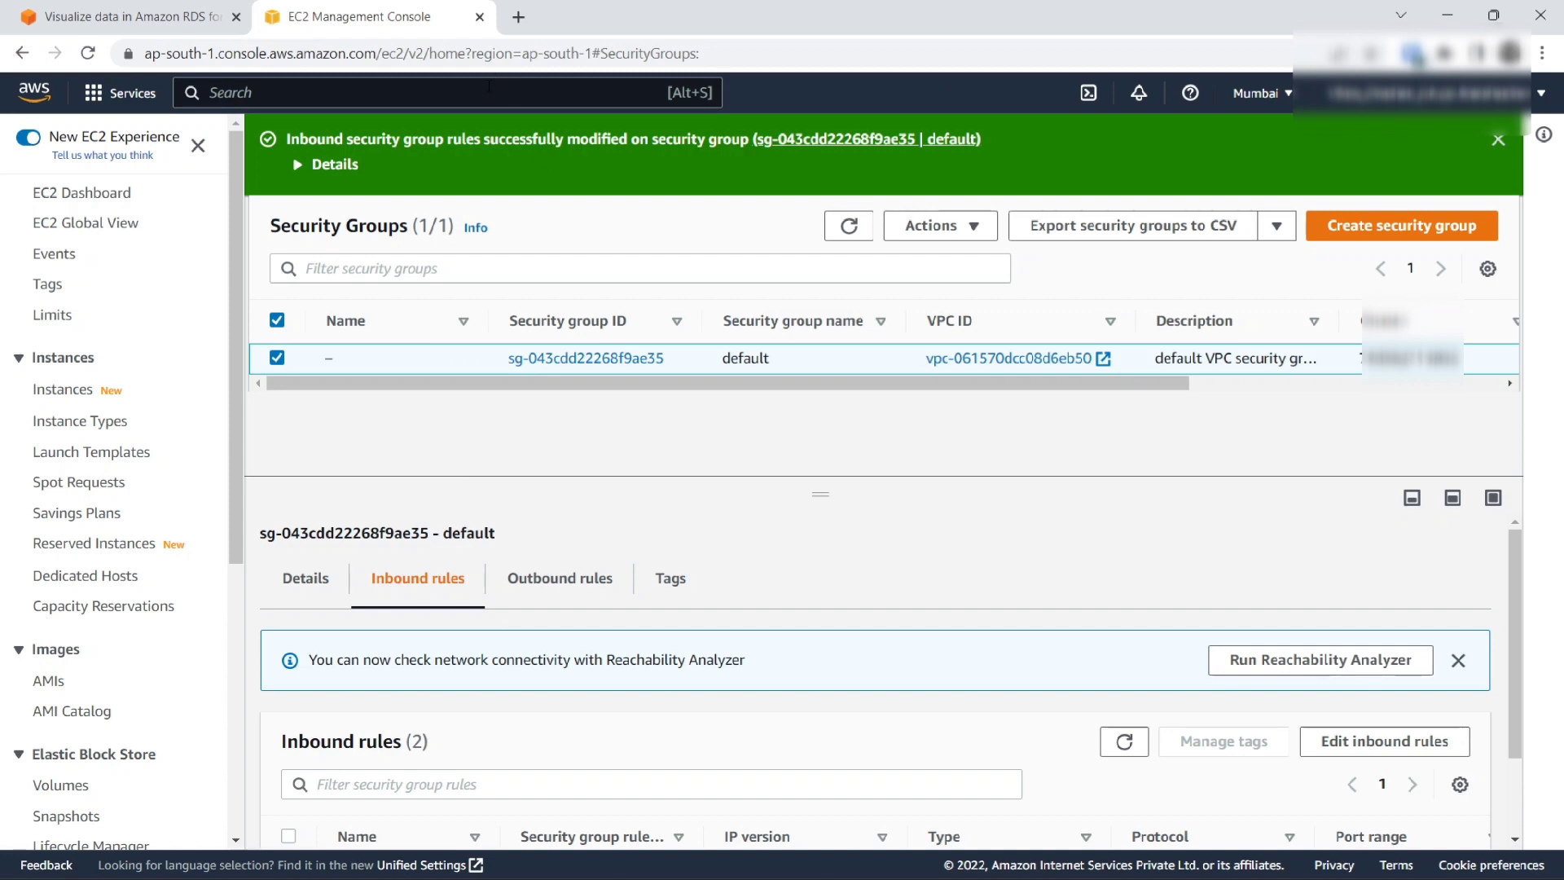
# Step: Search for rds, return to the qsdatabase details and select its endpoint address
pyautogui.write('rds')
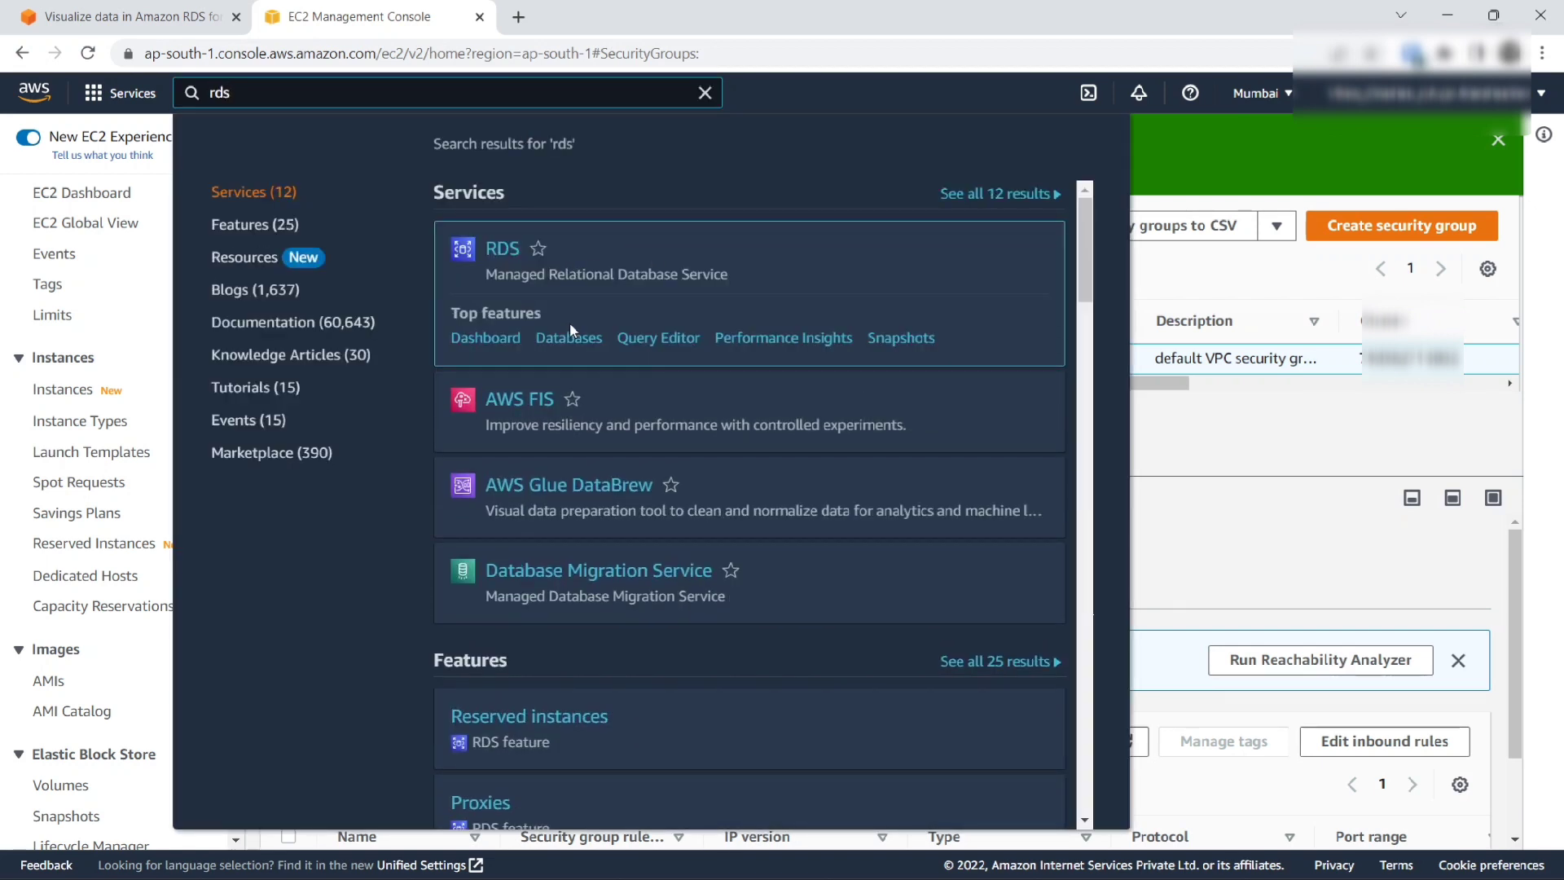
pyautogui.click(570, 339)
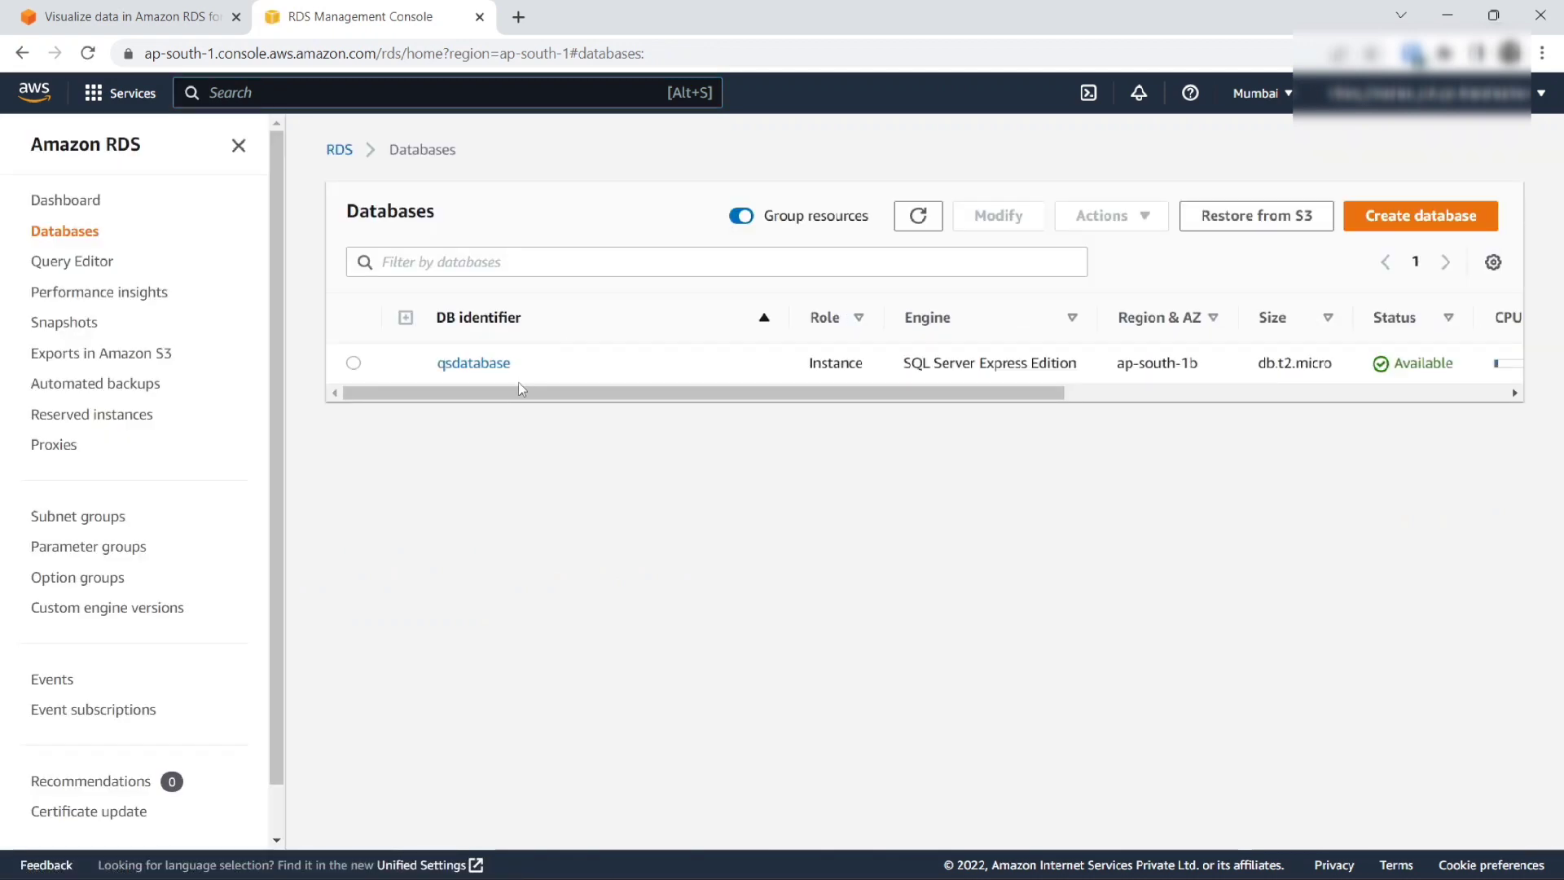
pyautogui.click(499, 366)
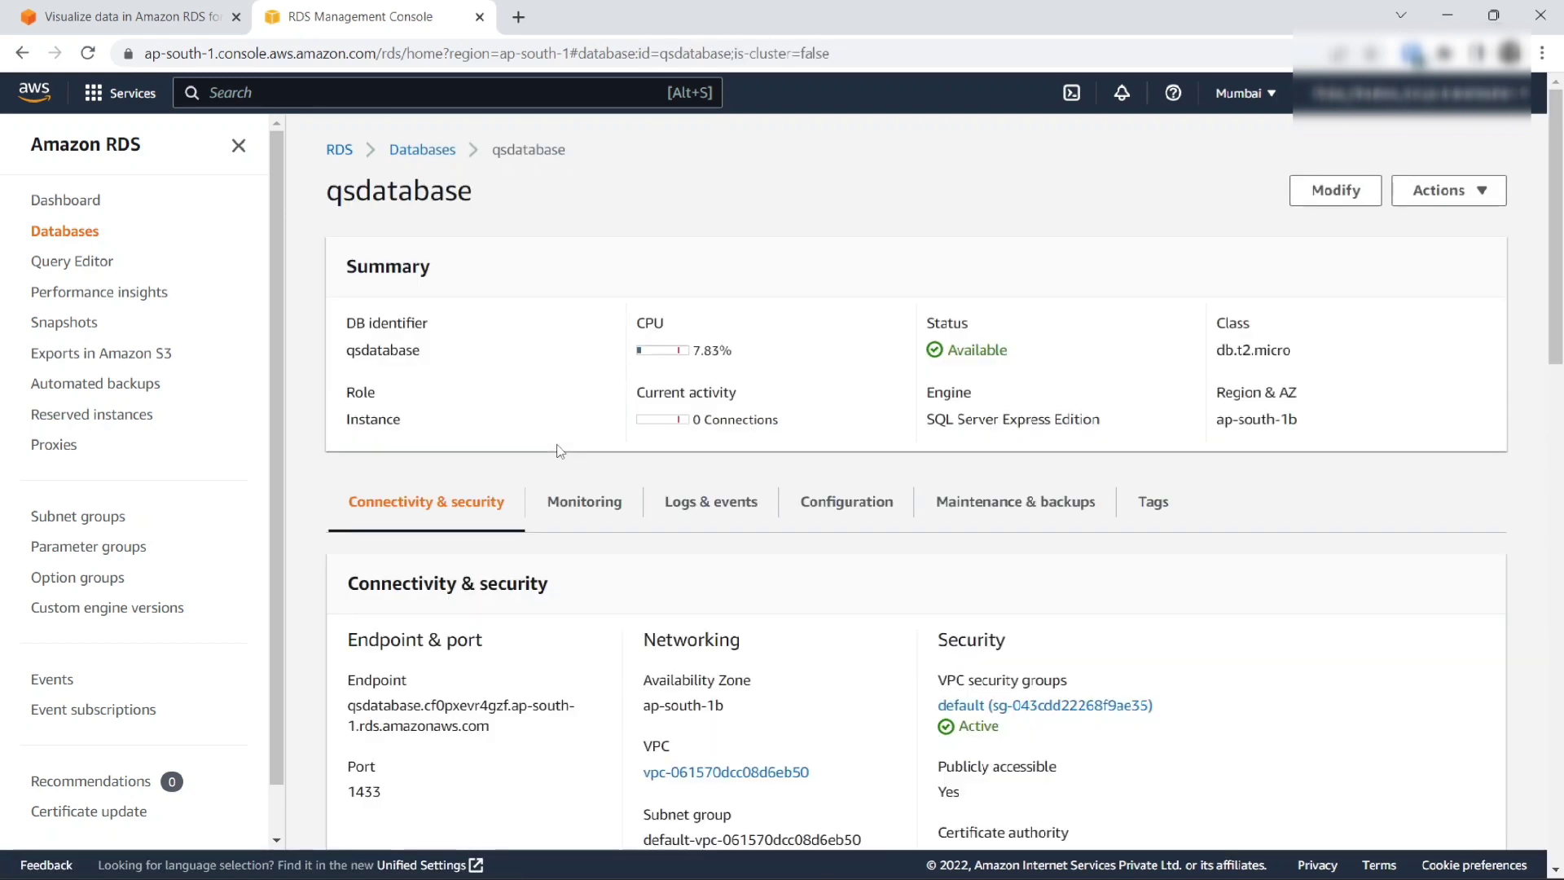
pyautogui.scroll(-2, 559, 450)
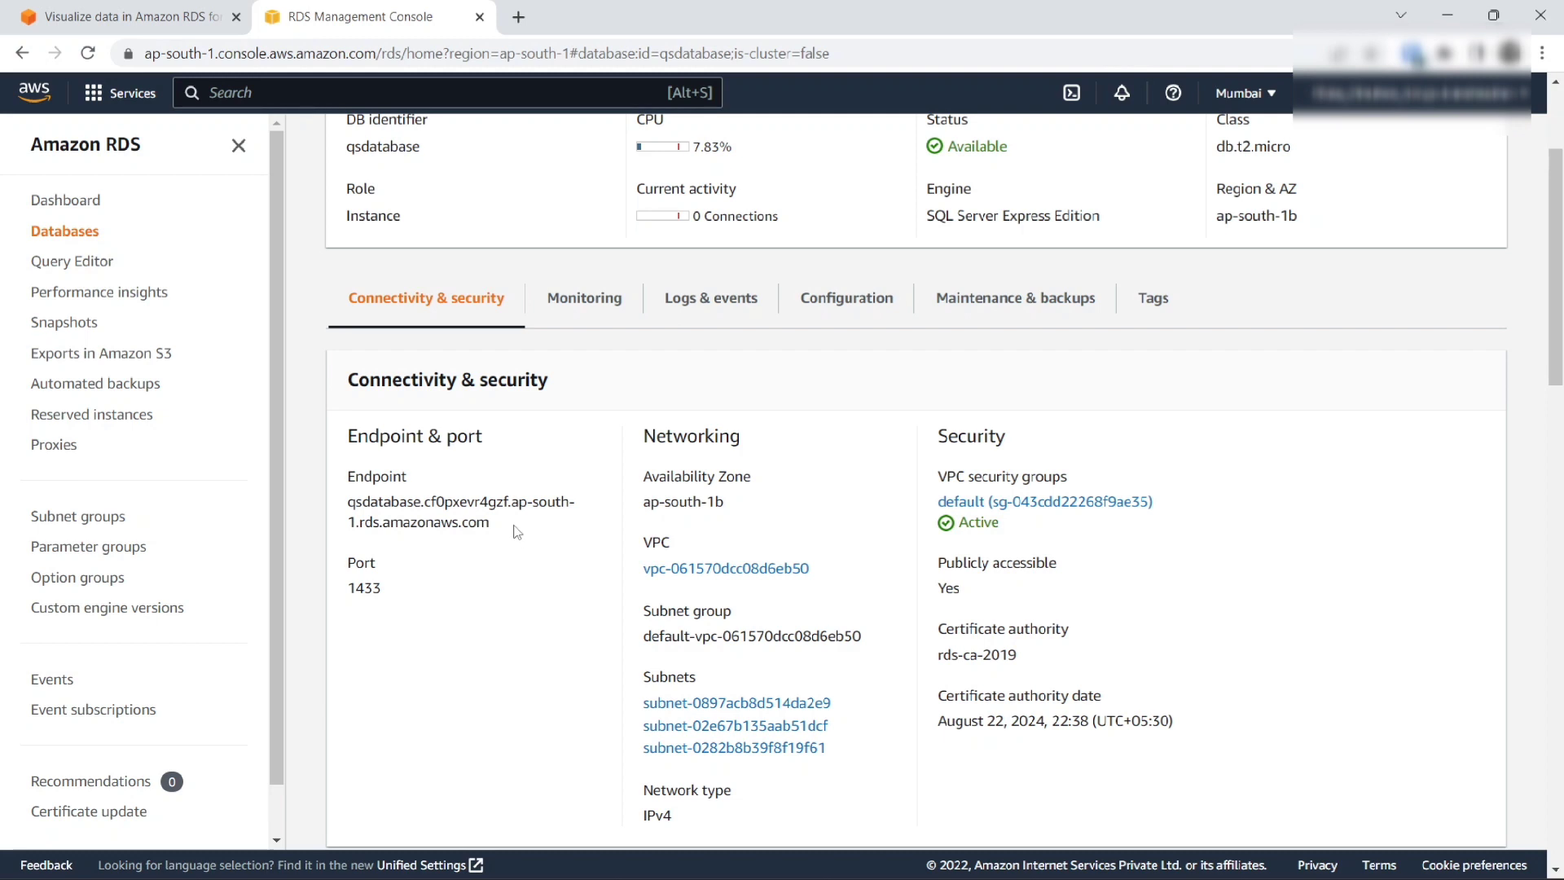
pyautogui.moveTo(489, 525); pyautogui.dragTo(355, 505)
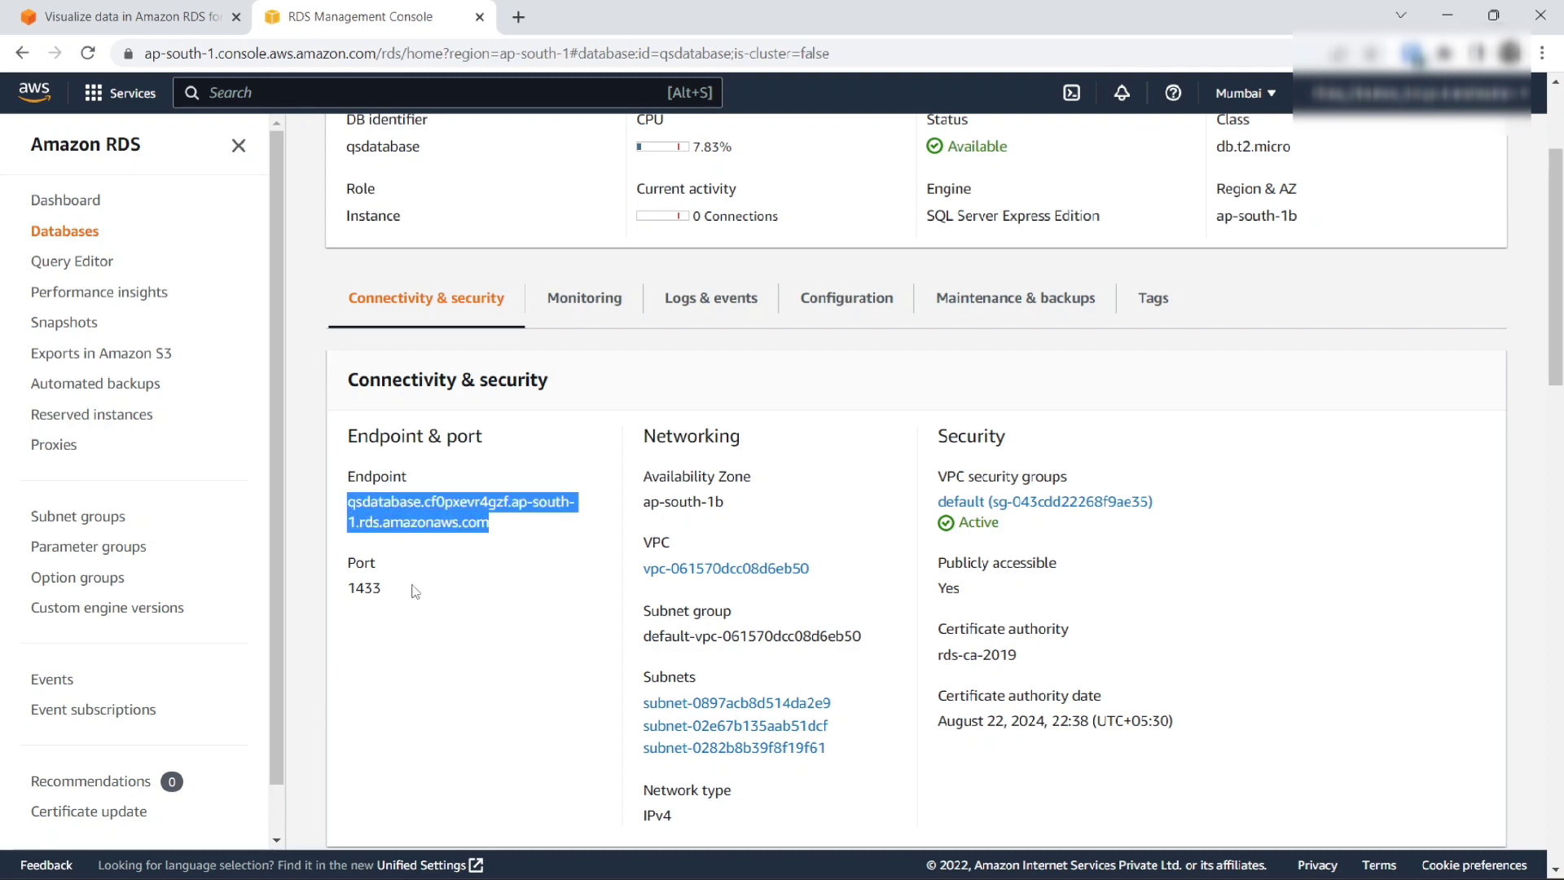
pyautogui.click(516, 584)
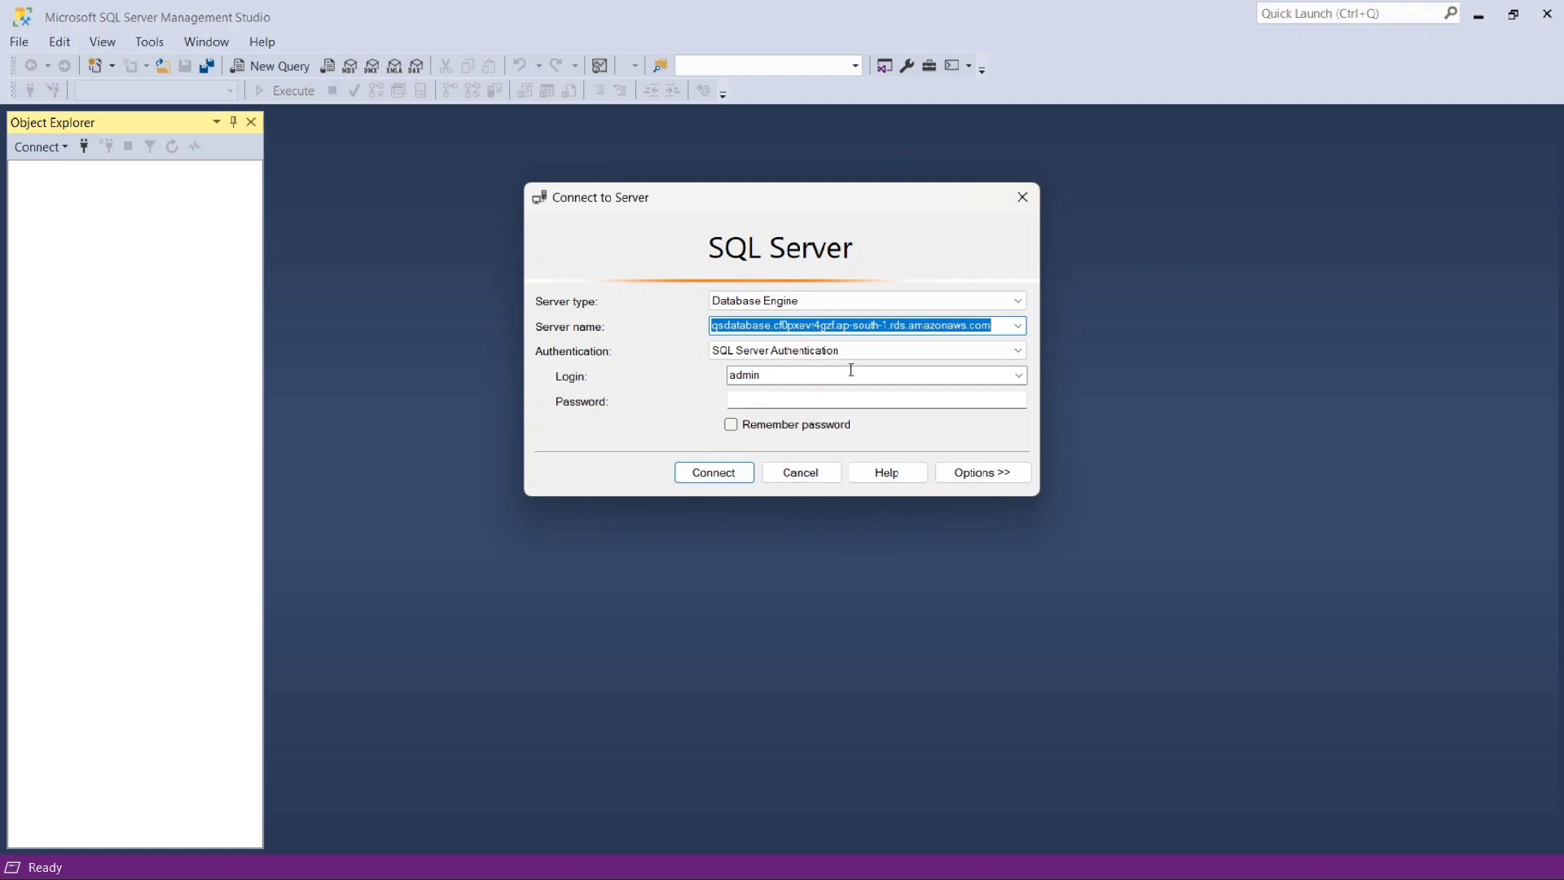
# Step: In SQL Server Management Studio, check the qsdatabase endpoint in the server name and choose SQL Server Authentication
pyautogui.click(998, 326)
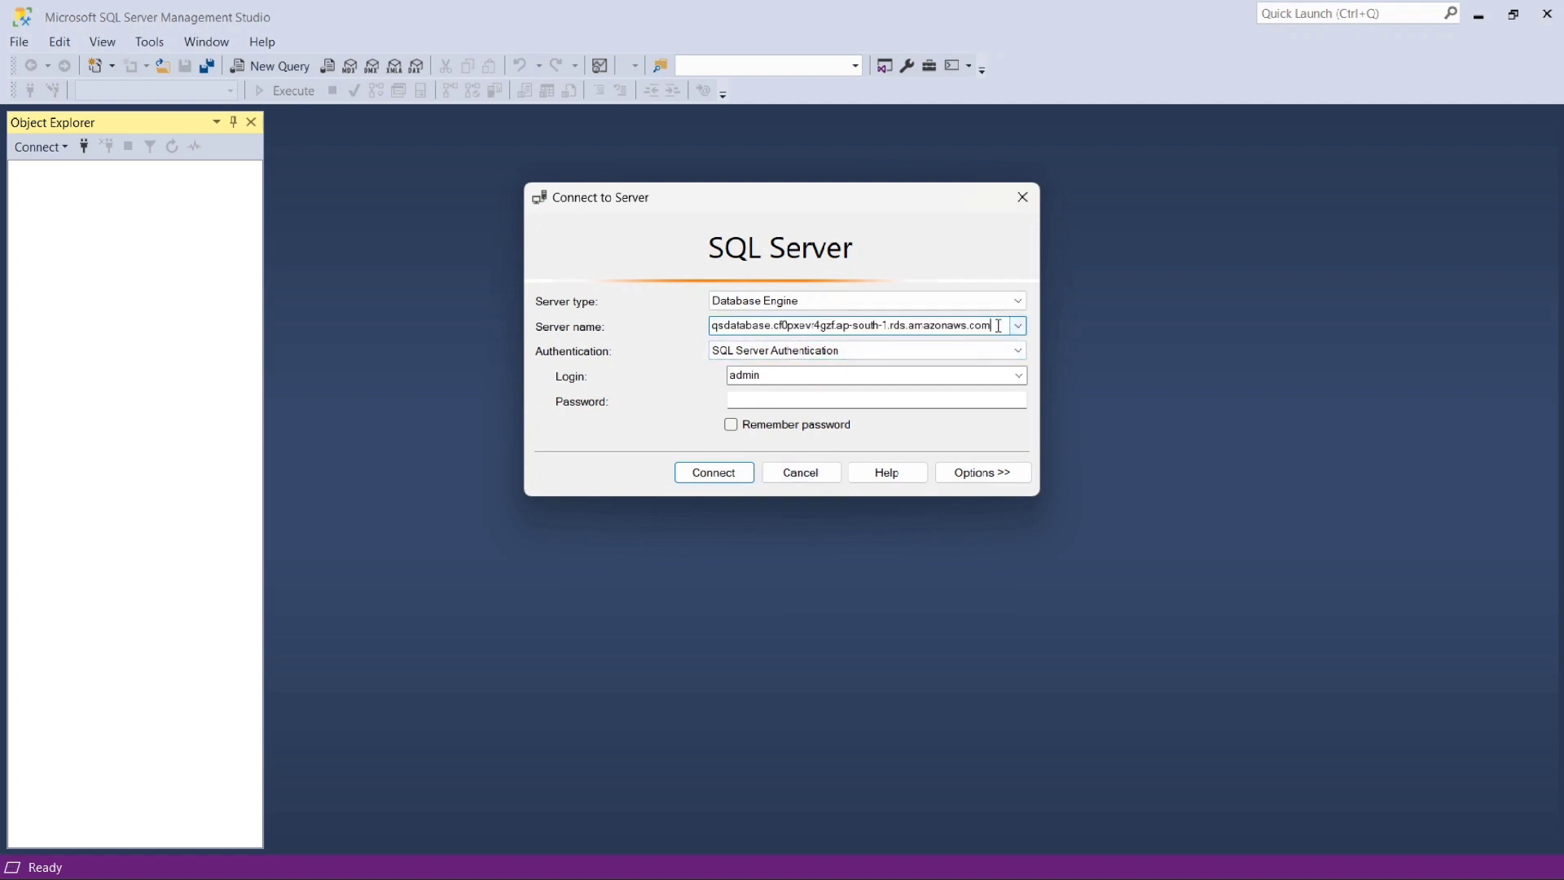
pyautogui.moveTo(998, 326); pyautogui.dragTo(712, 324)
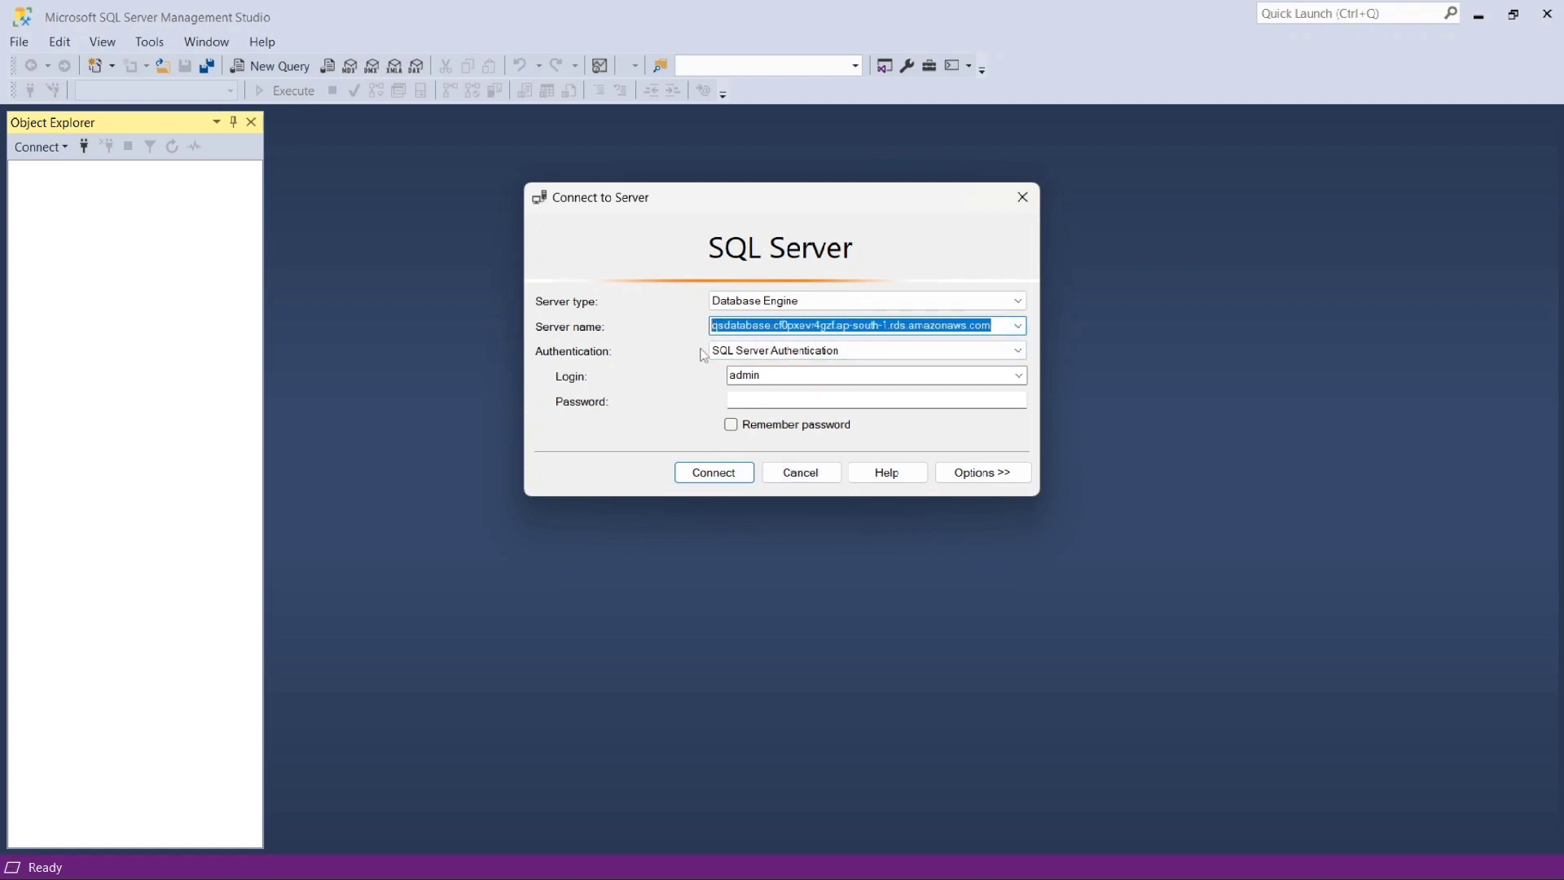
pyautogui.click(762, 350)
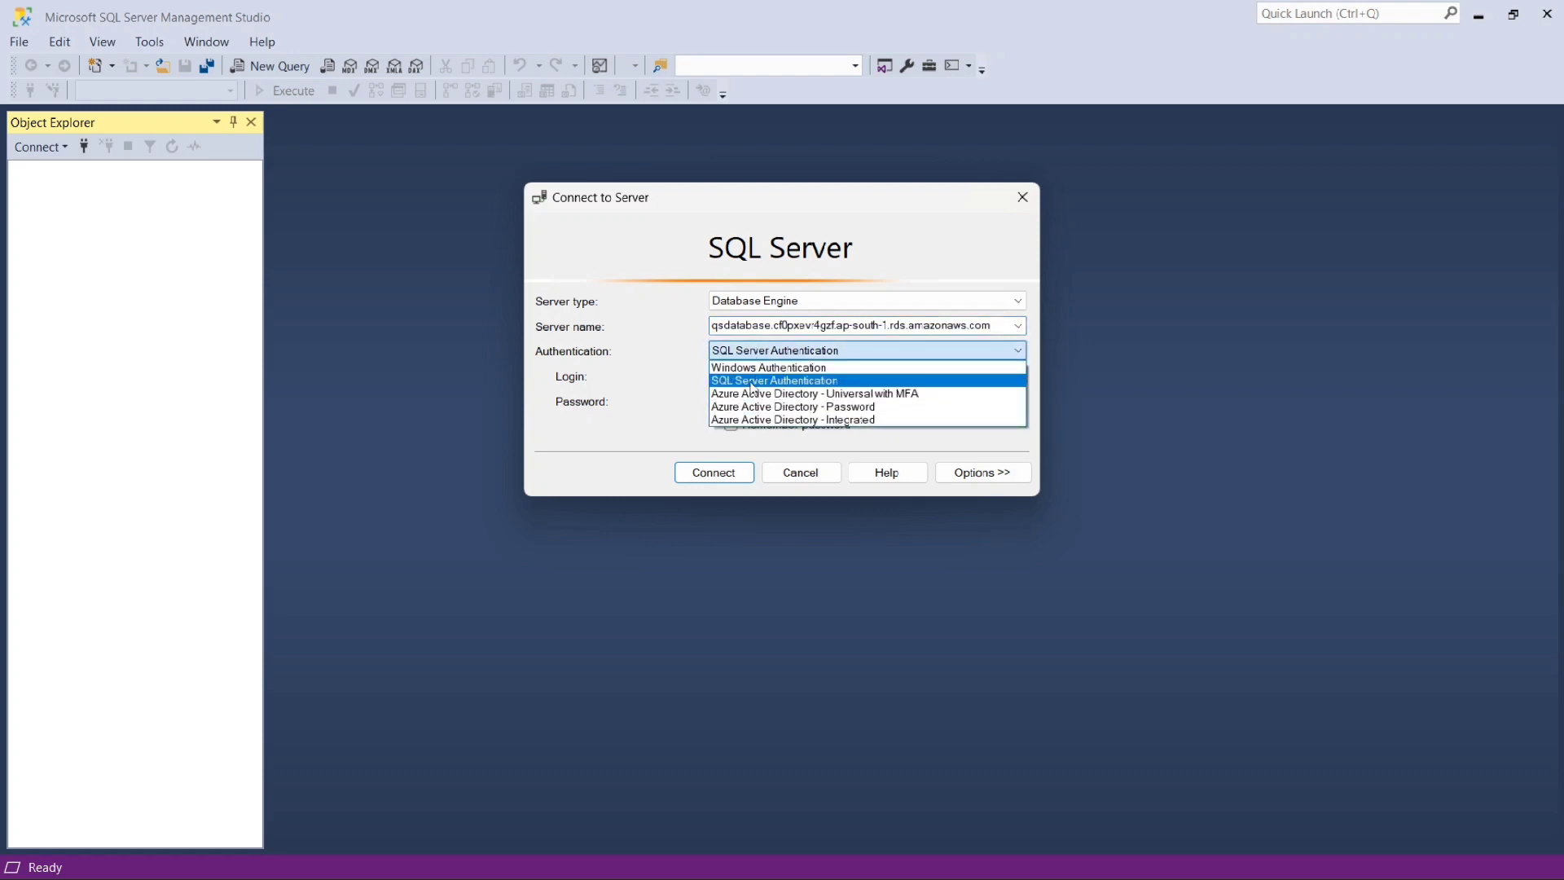
pyautogui.click(751, 381)
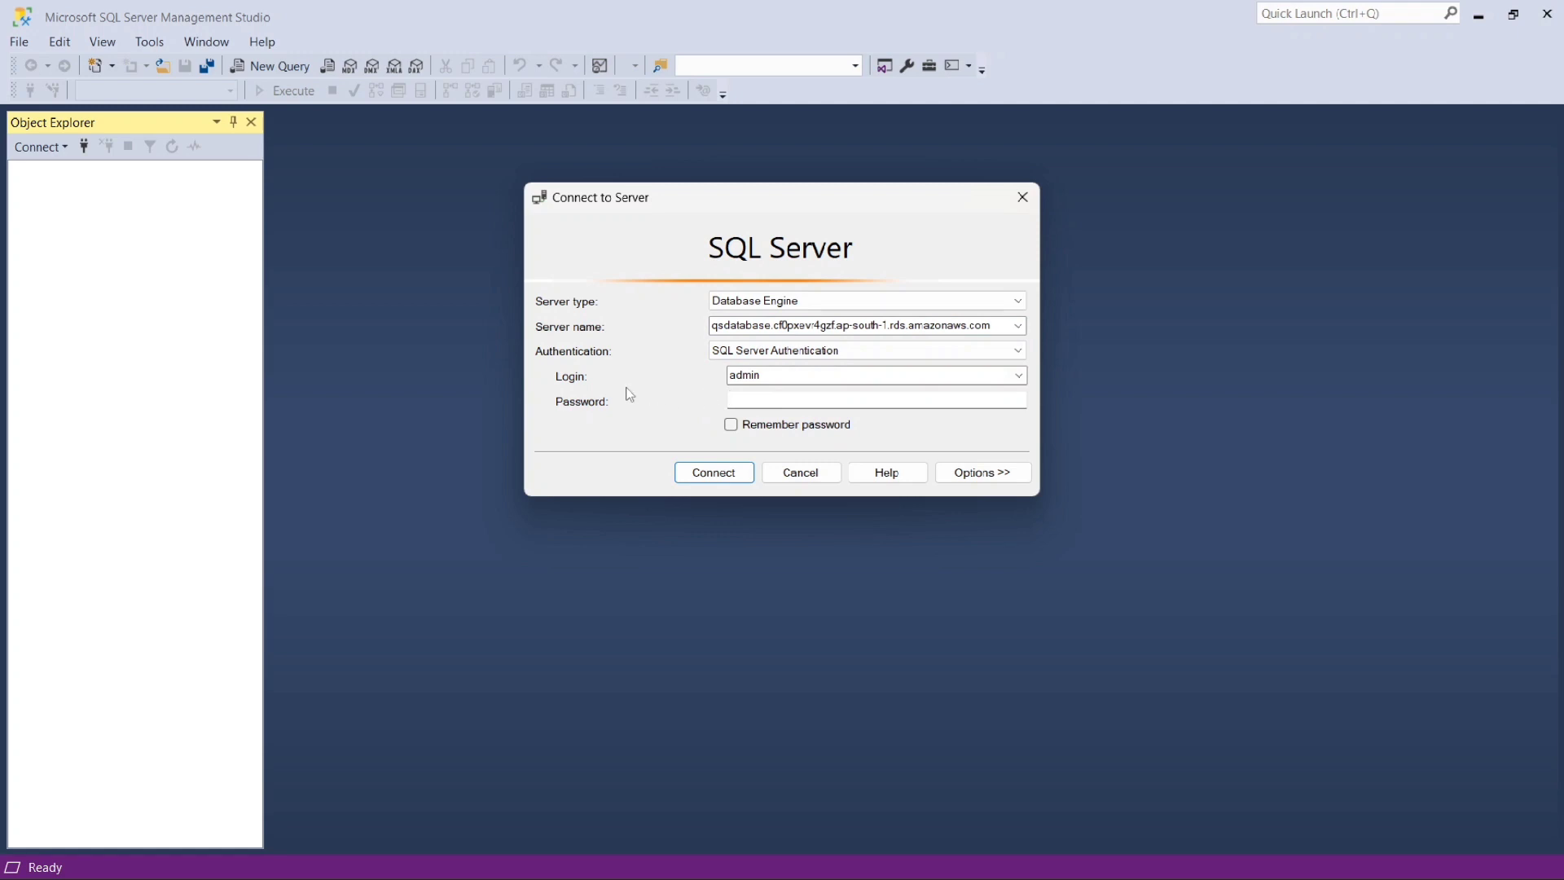
# Step: Enter the password for the admin login and connect to the qsdatabase server
pyautogui.click(779, 375)
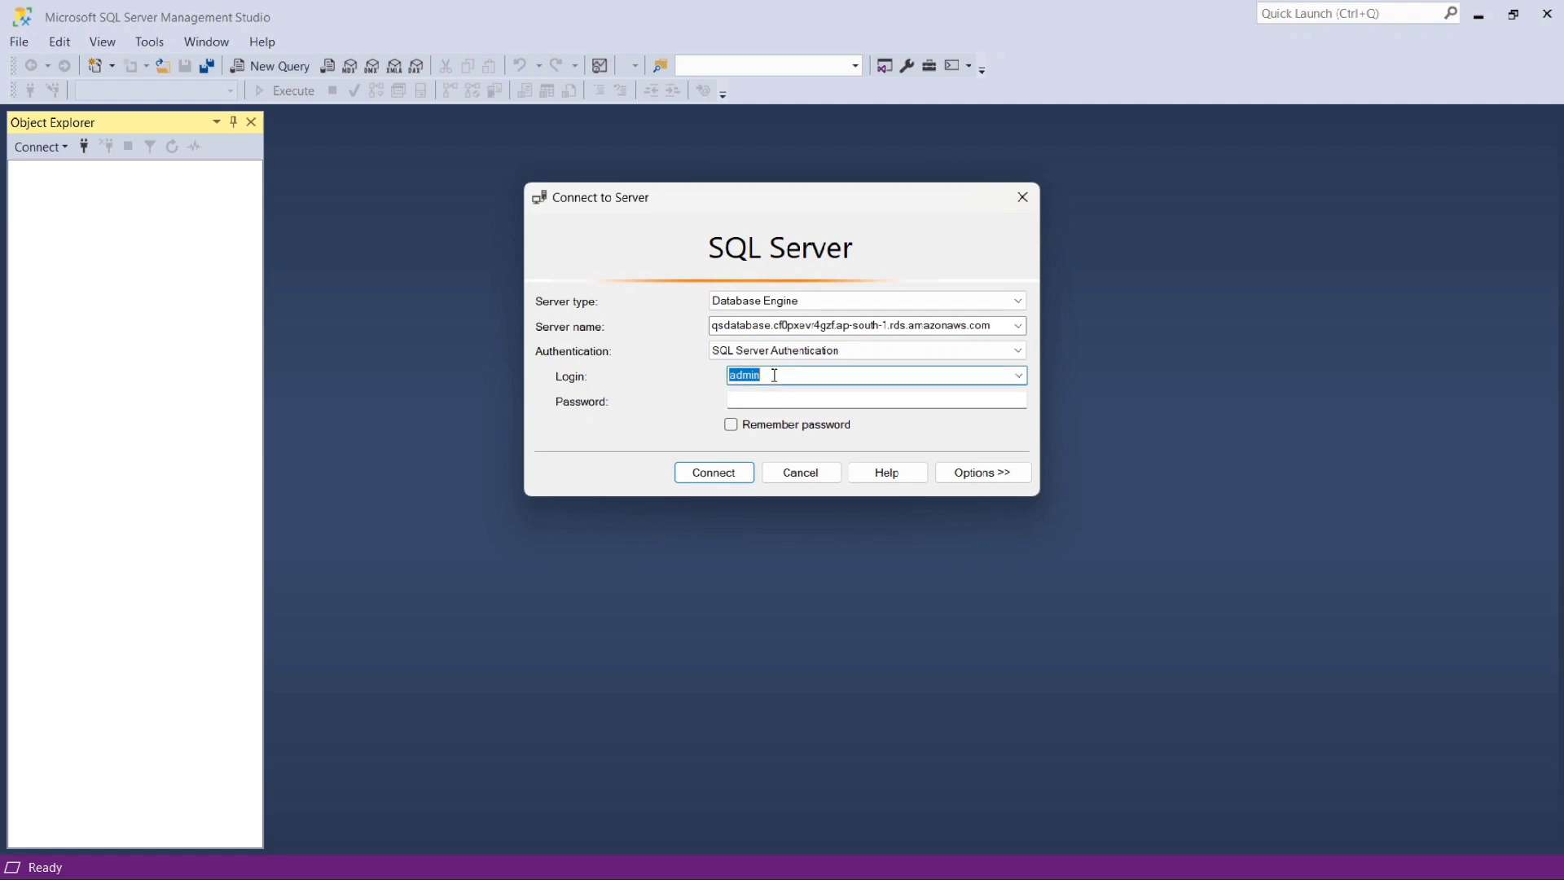
pyautogui.click(775, 376)
pyautogui.click(766, 401)
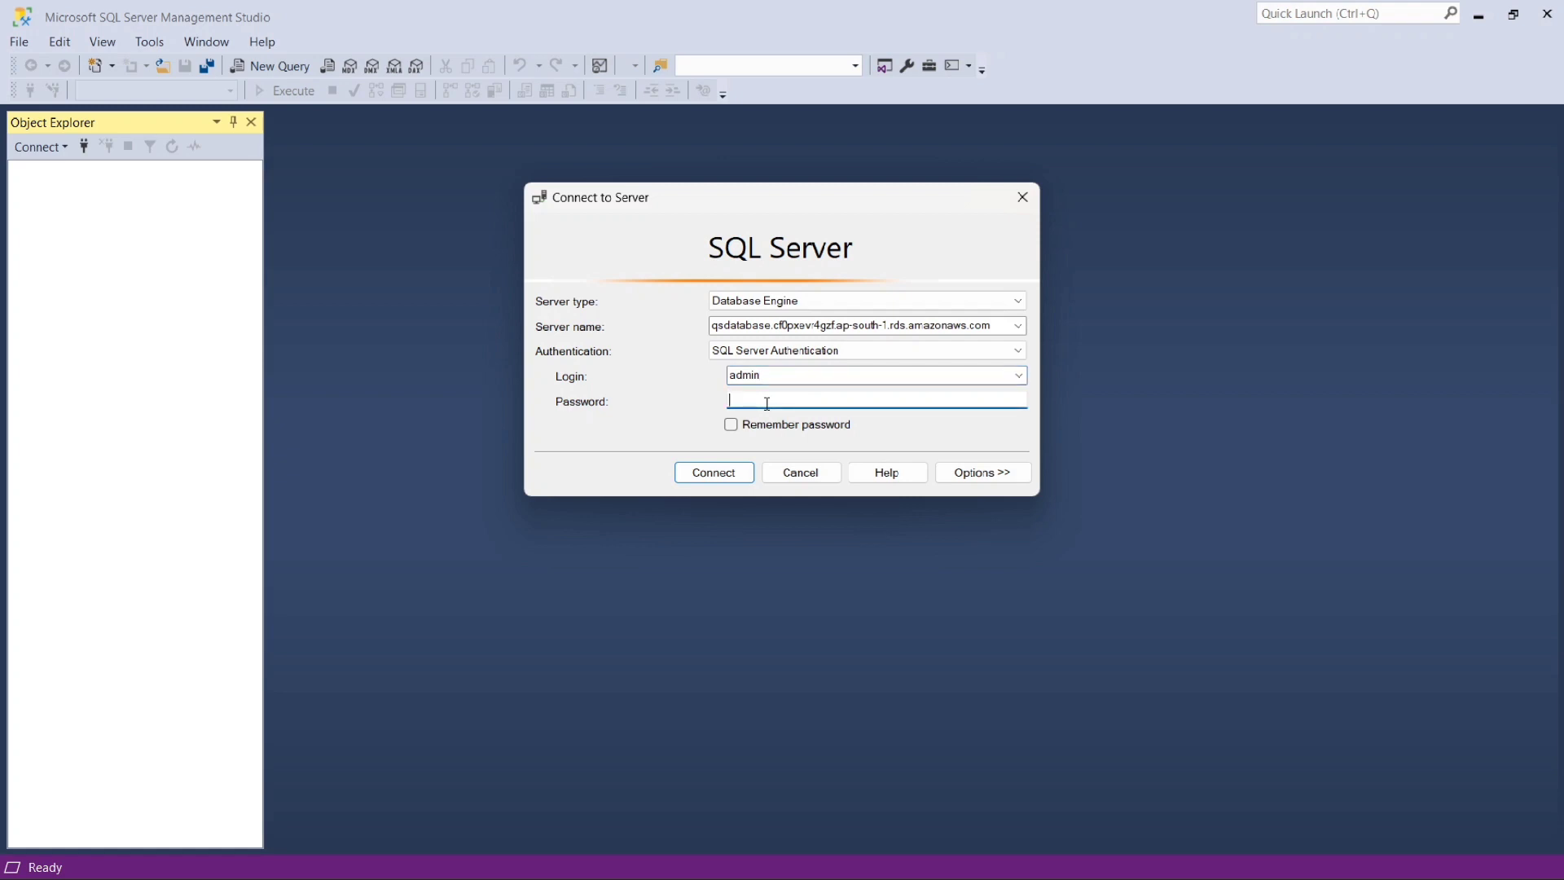
pyautogui.write('*')
pyautogui.click(734, 476)
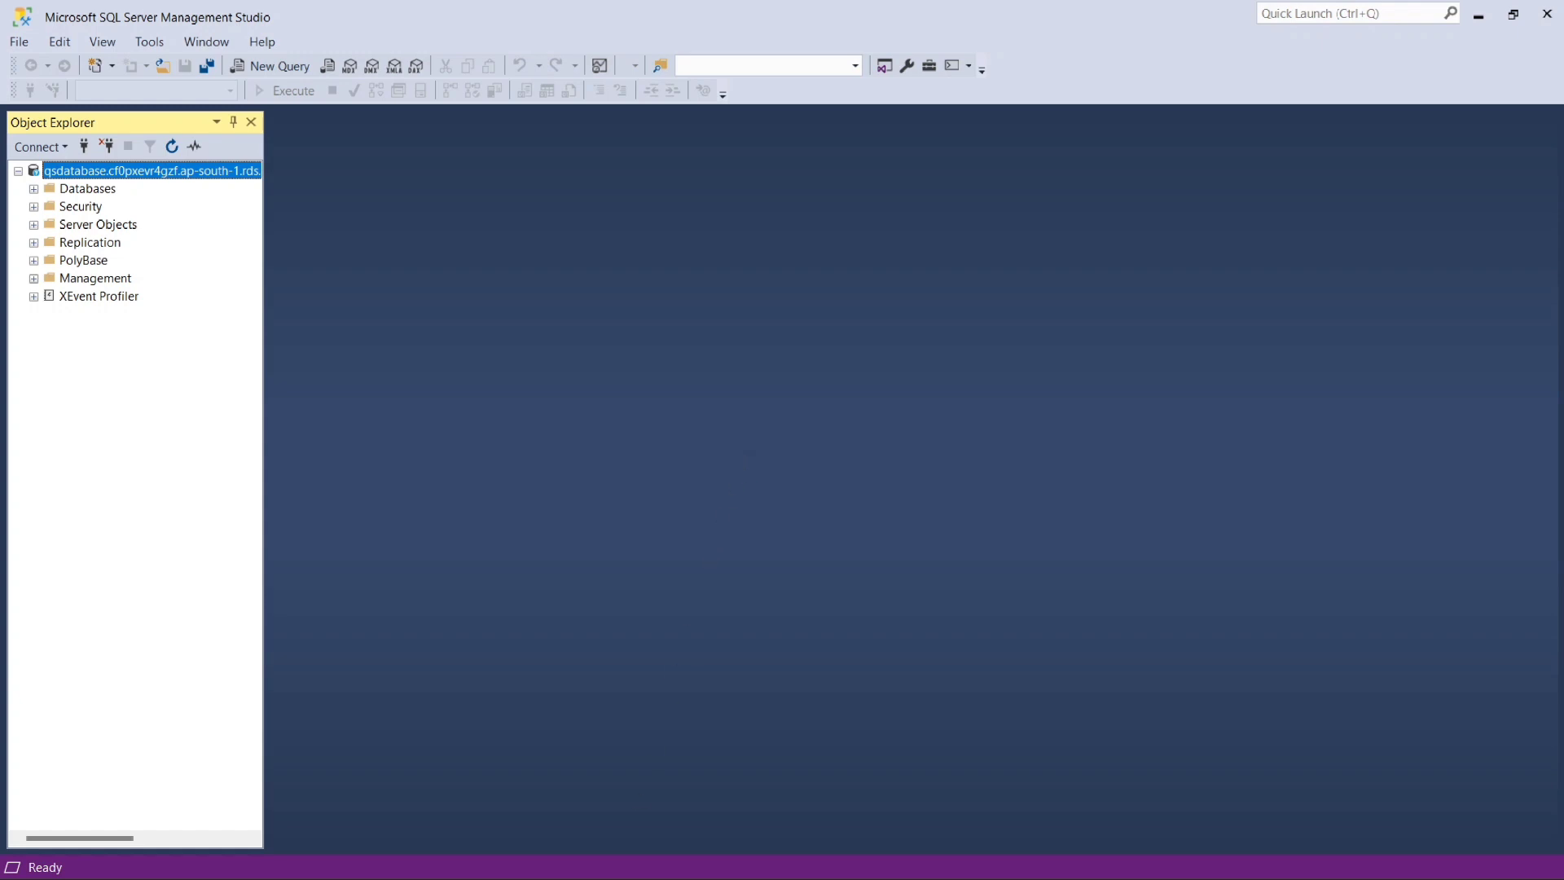
# Step: Switch to the AWS tutorial in the browser and read Step 4 on creating the sample database
pyautogui.hotkey('alt', 'Tab')
pyautogui.scroll(-6, 583, 497)
pyautogui.scroll(2, 581, 487)
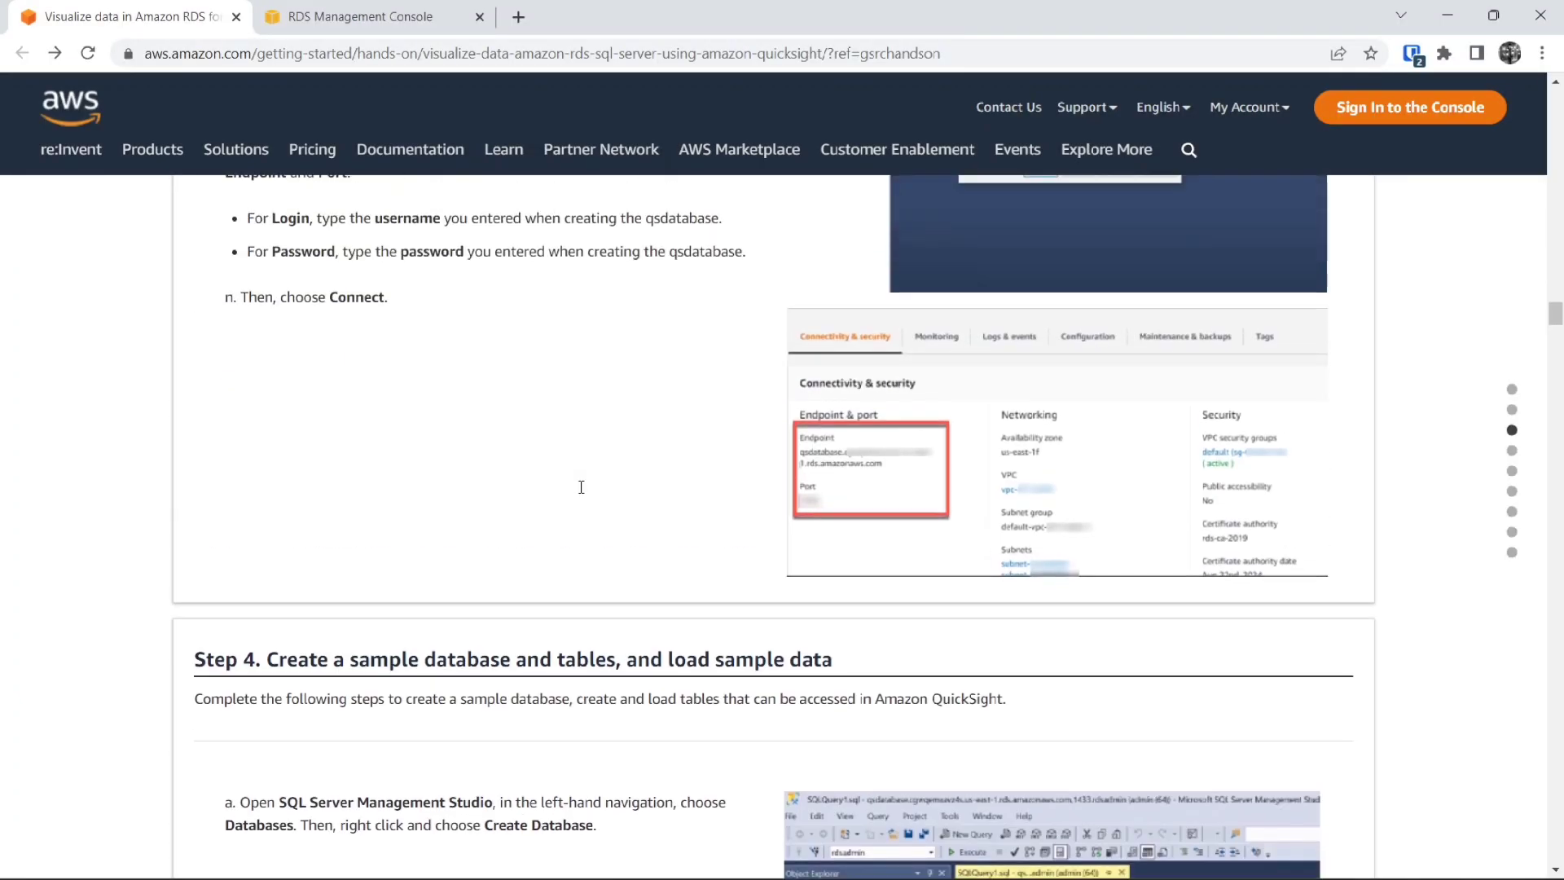
pyautogui.scroll(1, 581, 487)
pyautogui.scroll(-3, 862, 571)
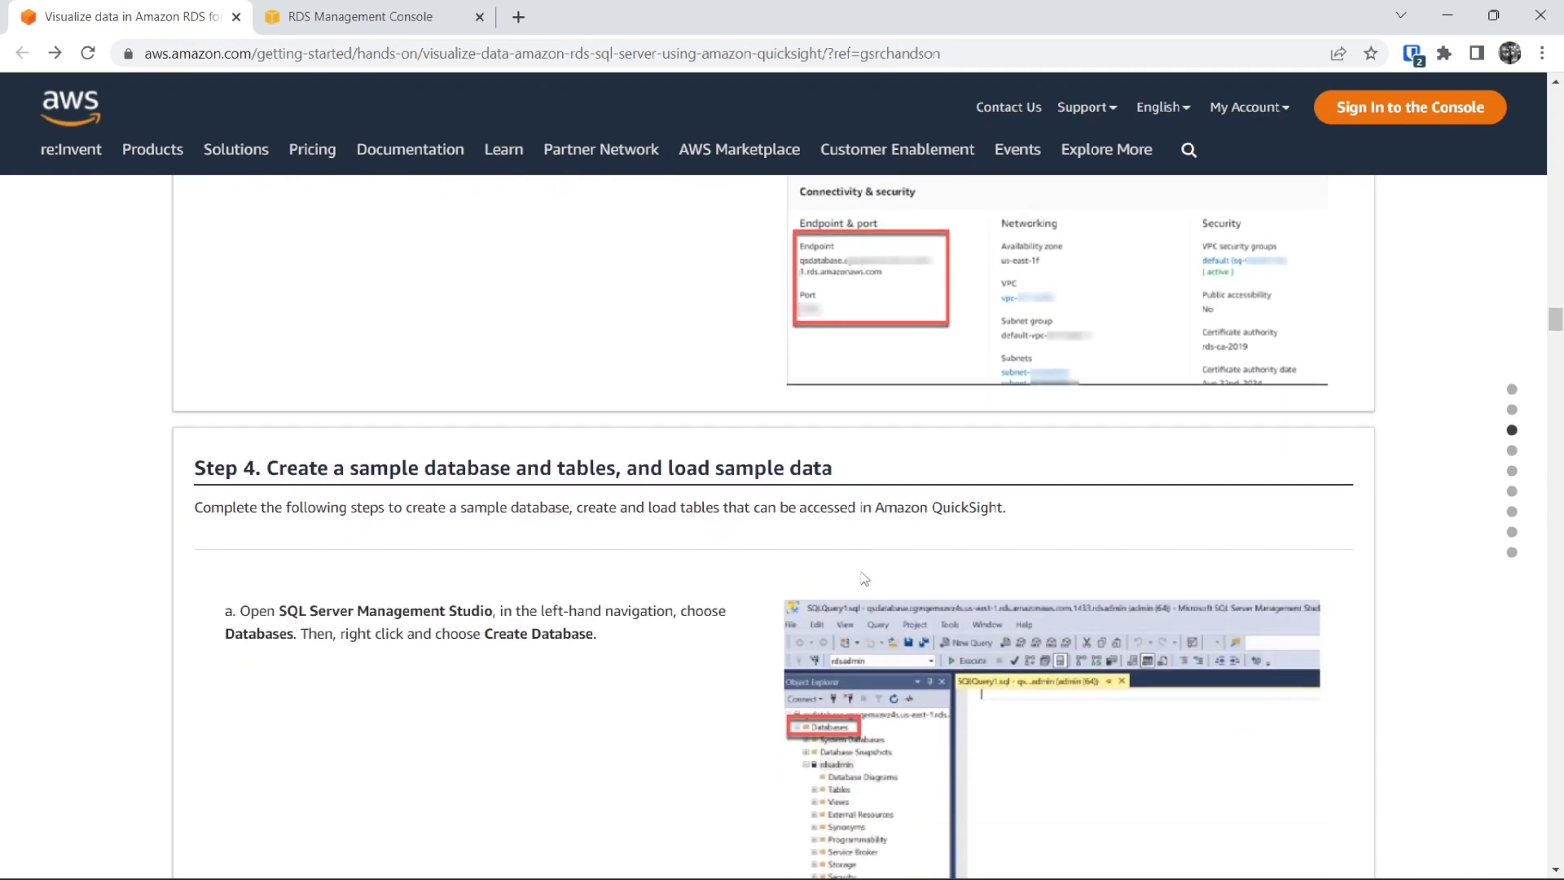
pyautogui.scroll(-2, 865, 578)
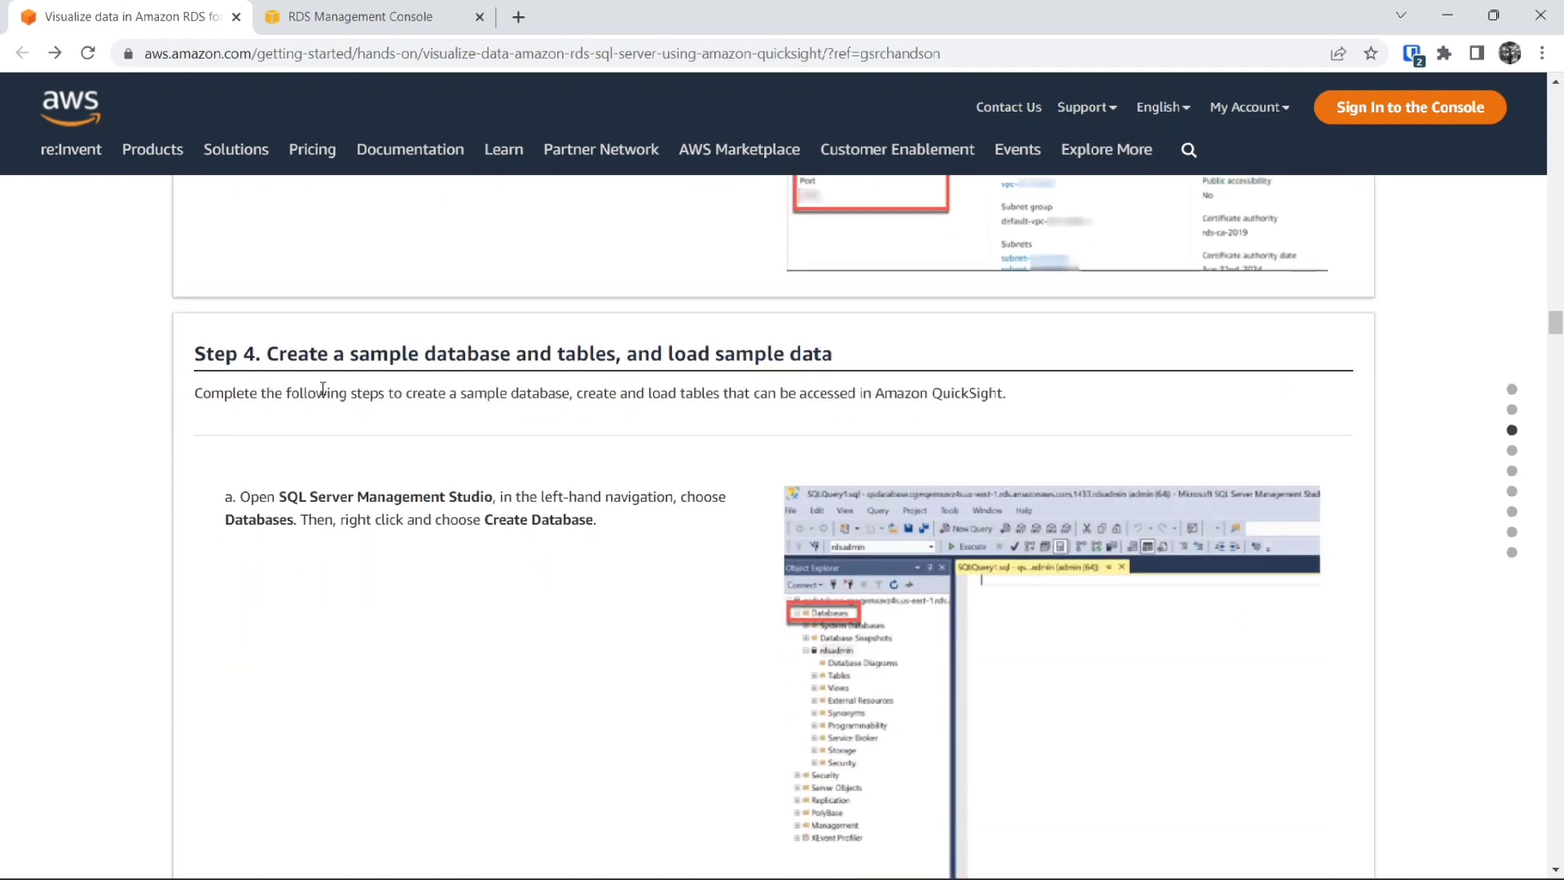
pyautogui.scroll(-2, 323, 389)
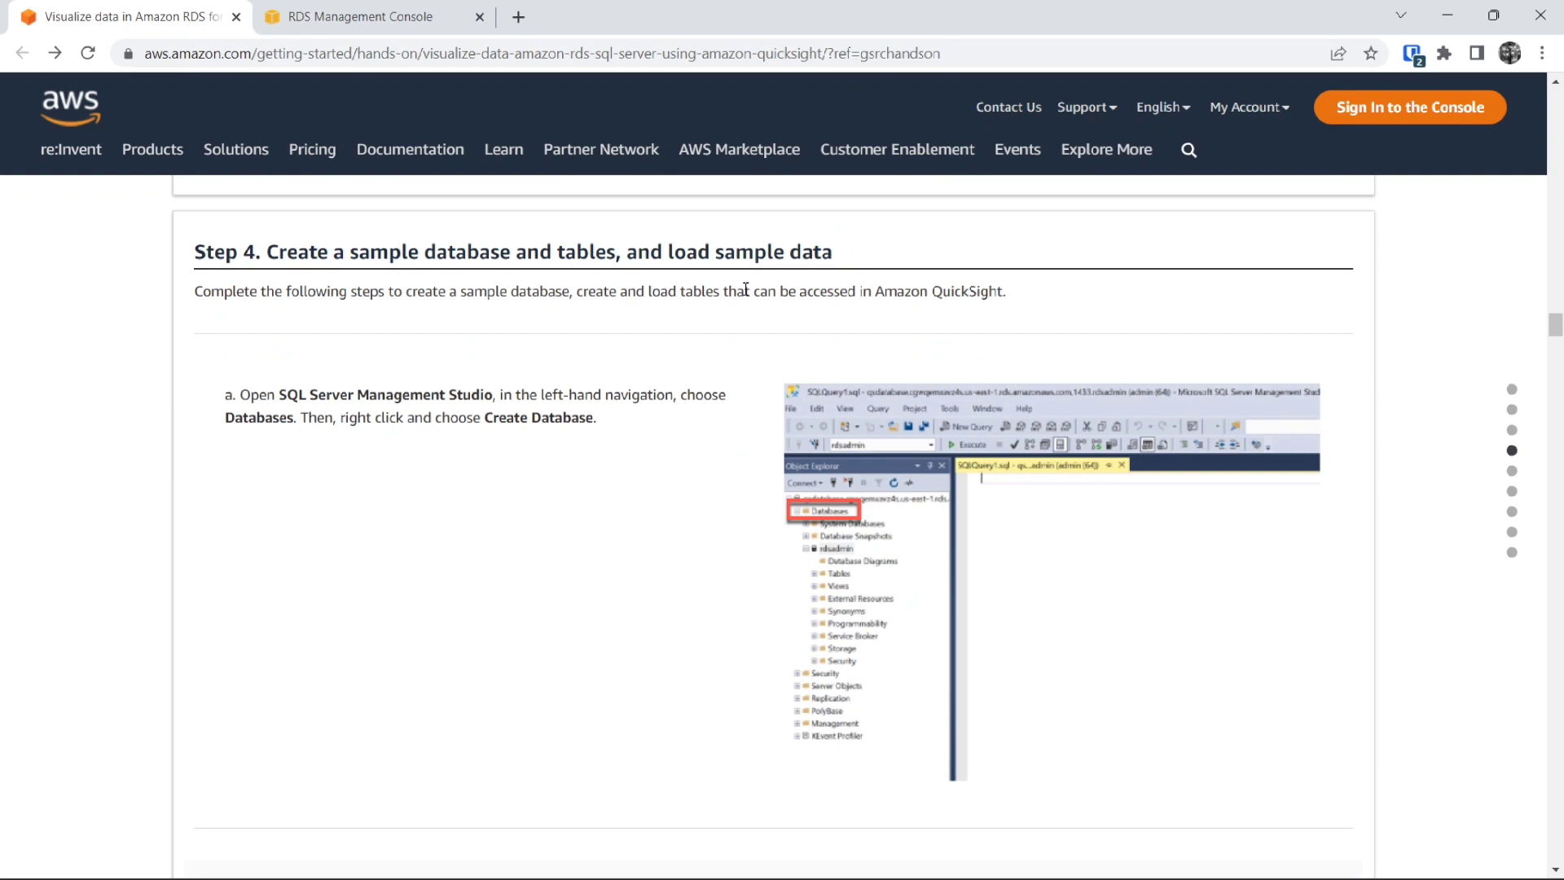
pyautogui.scroll(-2, 718, 393)
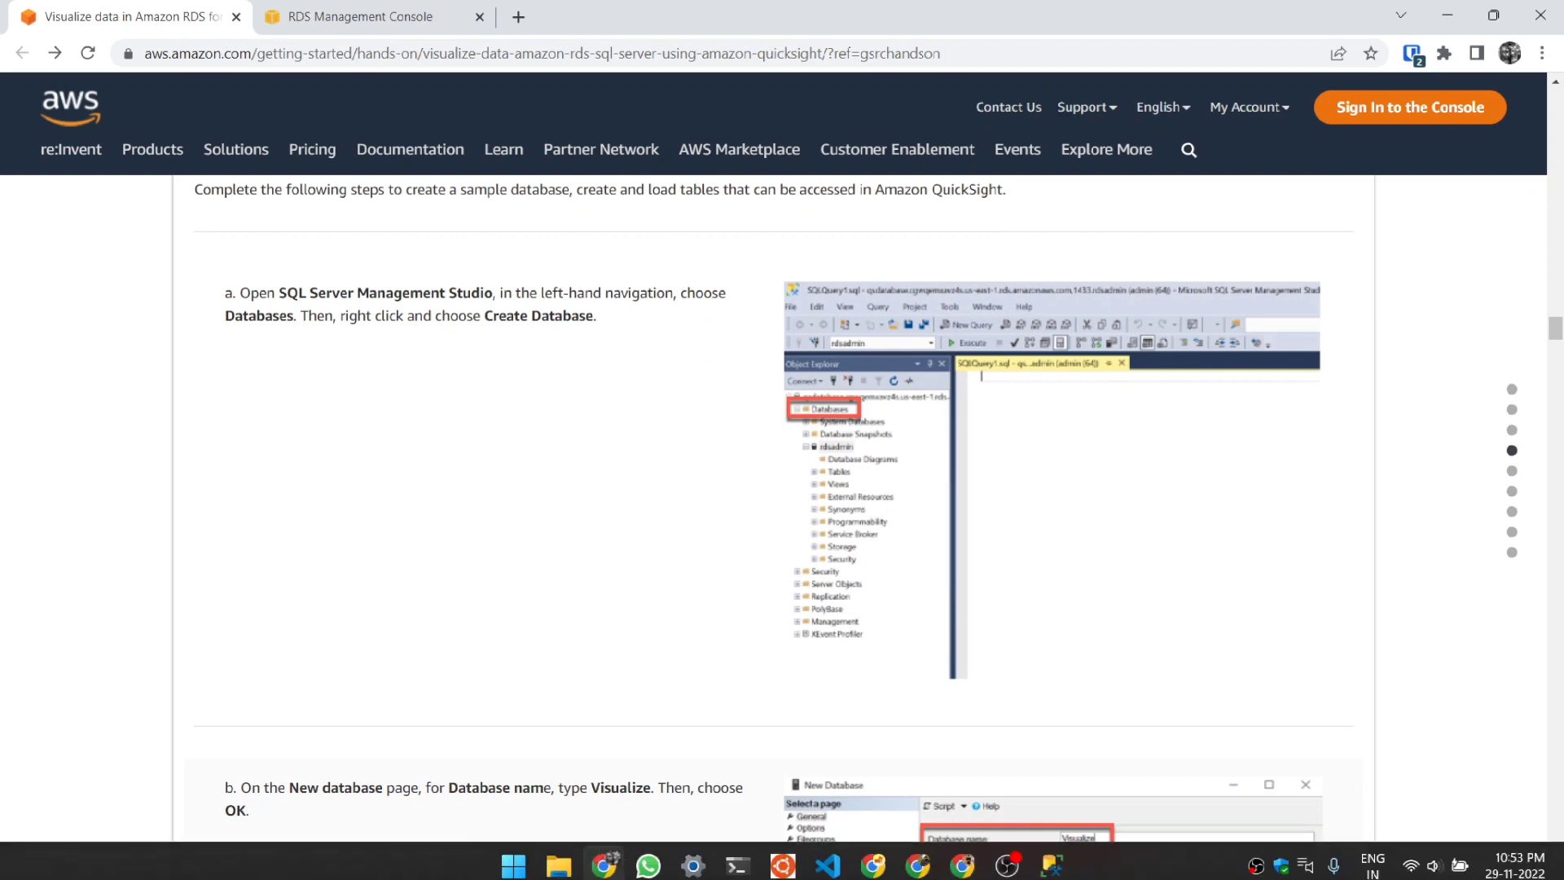
# Step: In SQL Server Management Studio, create a new database named Visualize
pyautogui.click(1050, 853)
pyautogui.click(81, 189)
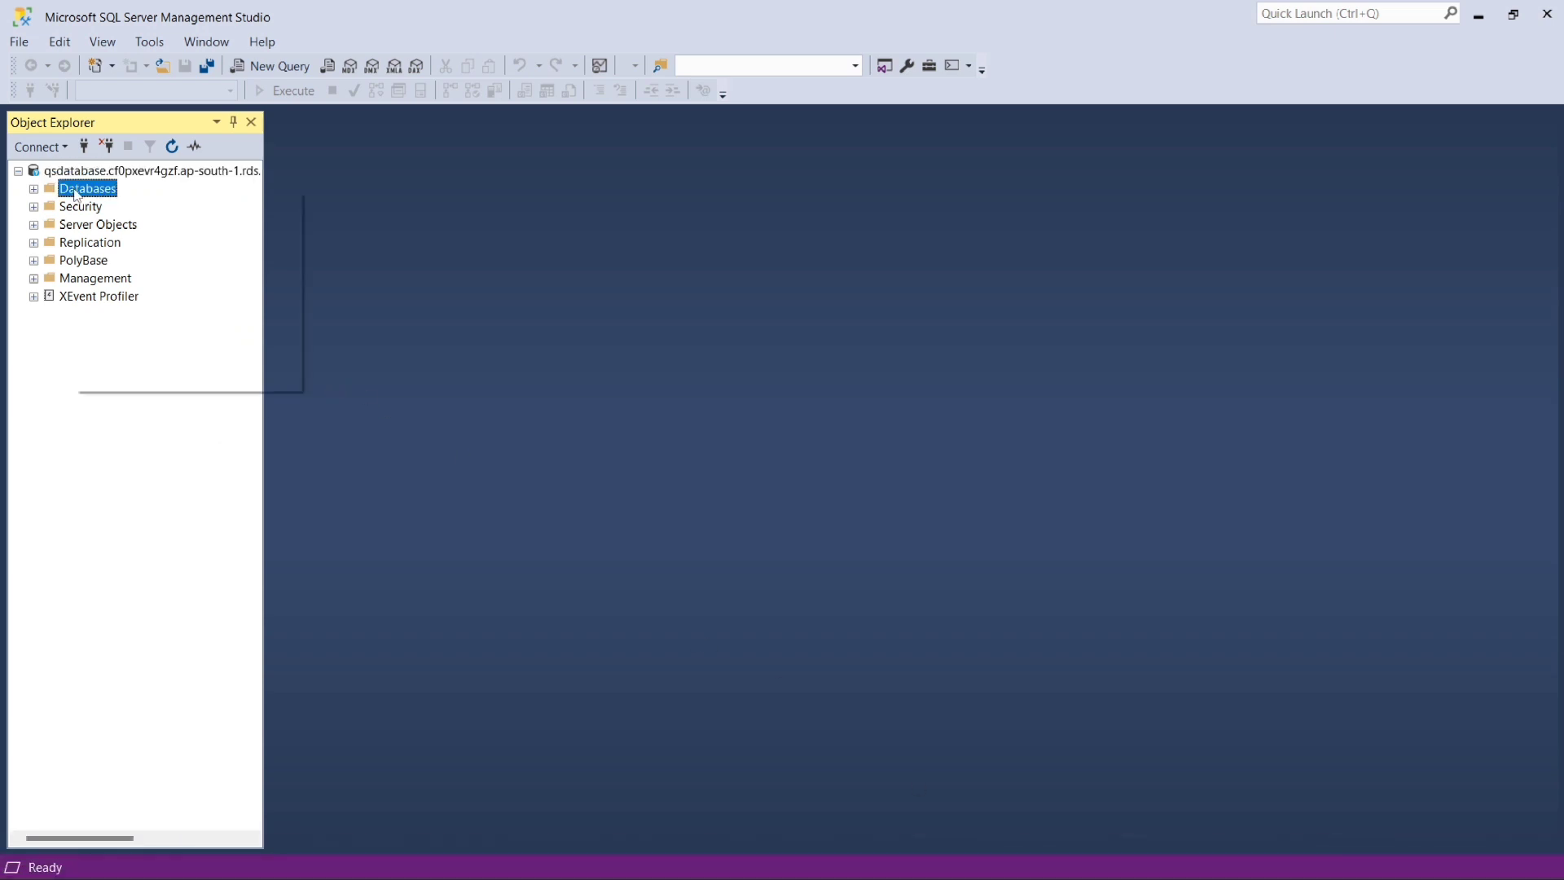
pyautogui.rightClick(76, 193)
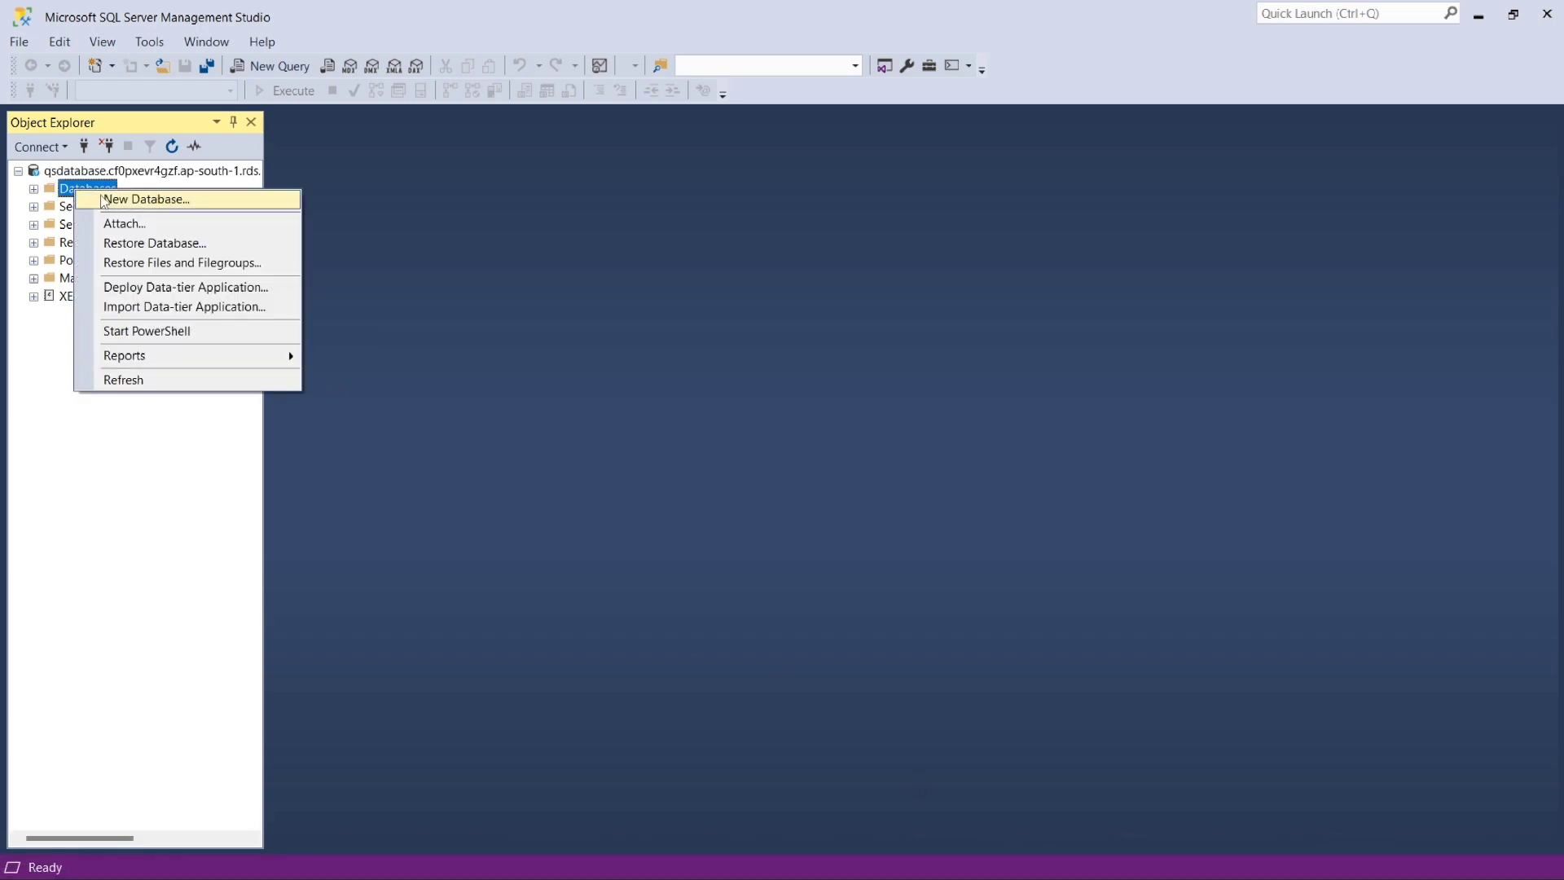
pyautogui.click(104, 199)
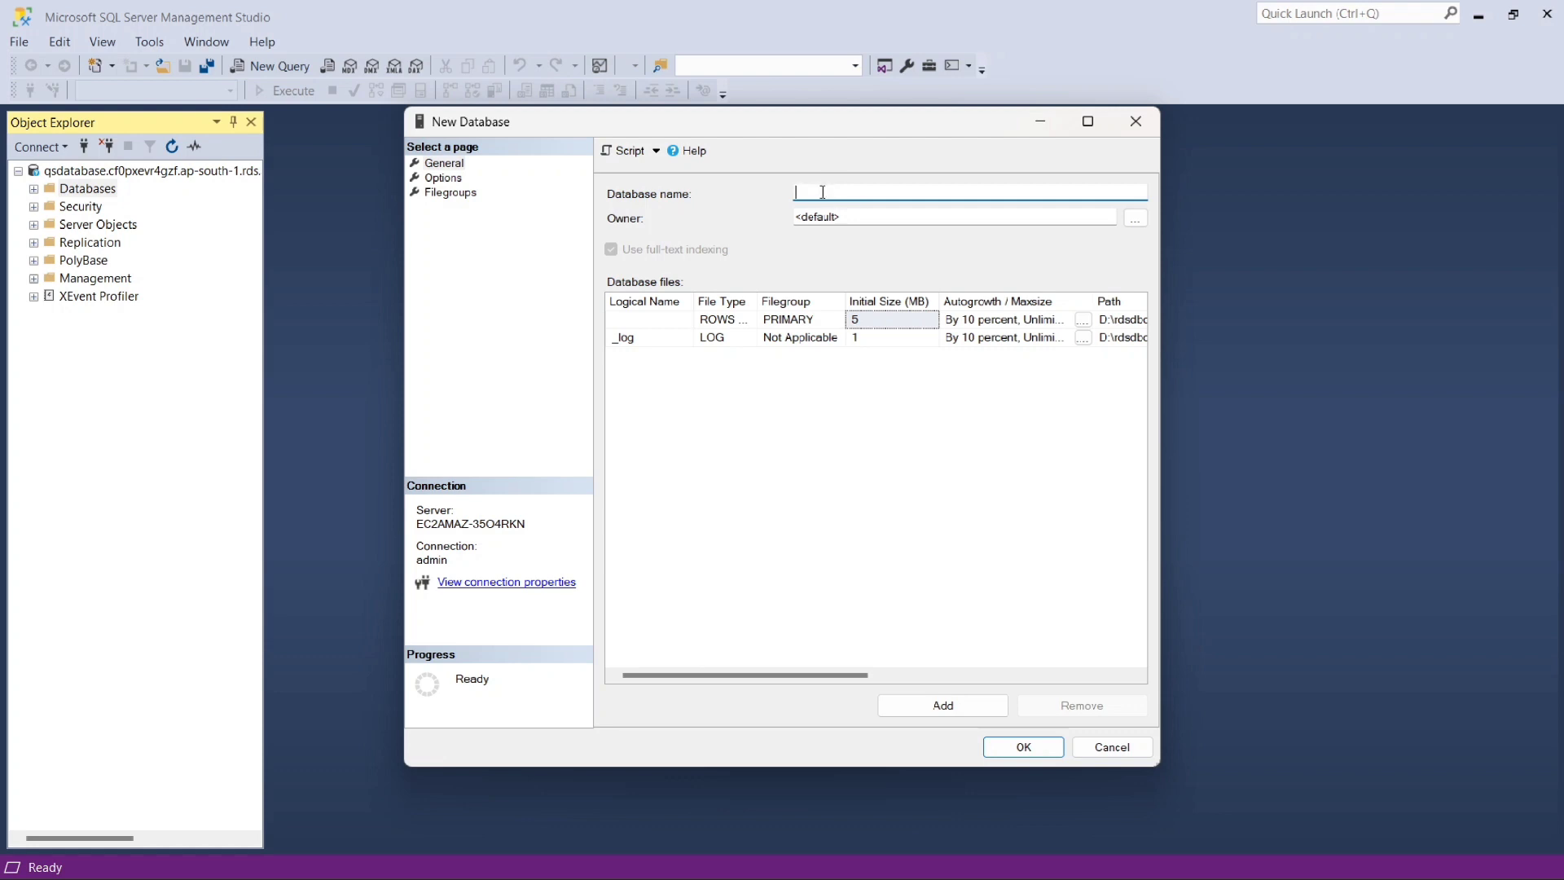
pyautogui.write('Visualize')
pyautogui.click(1023, 748)
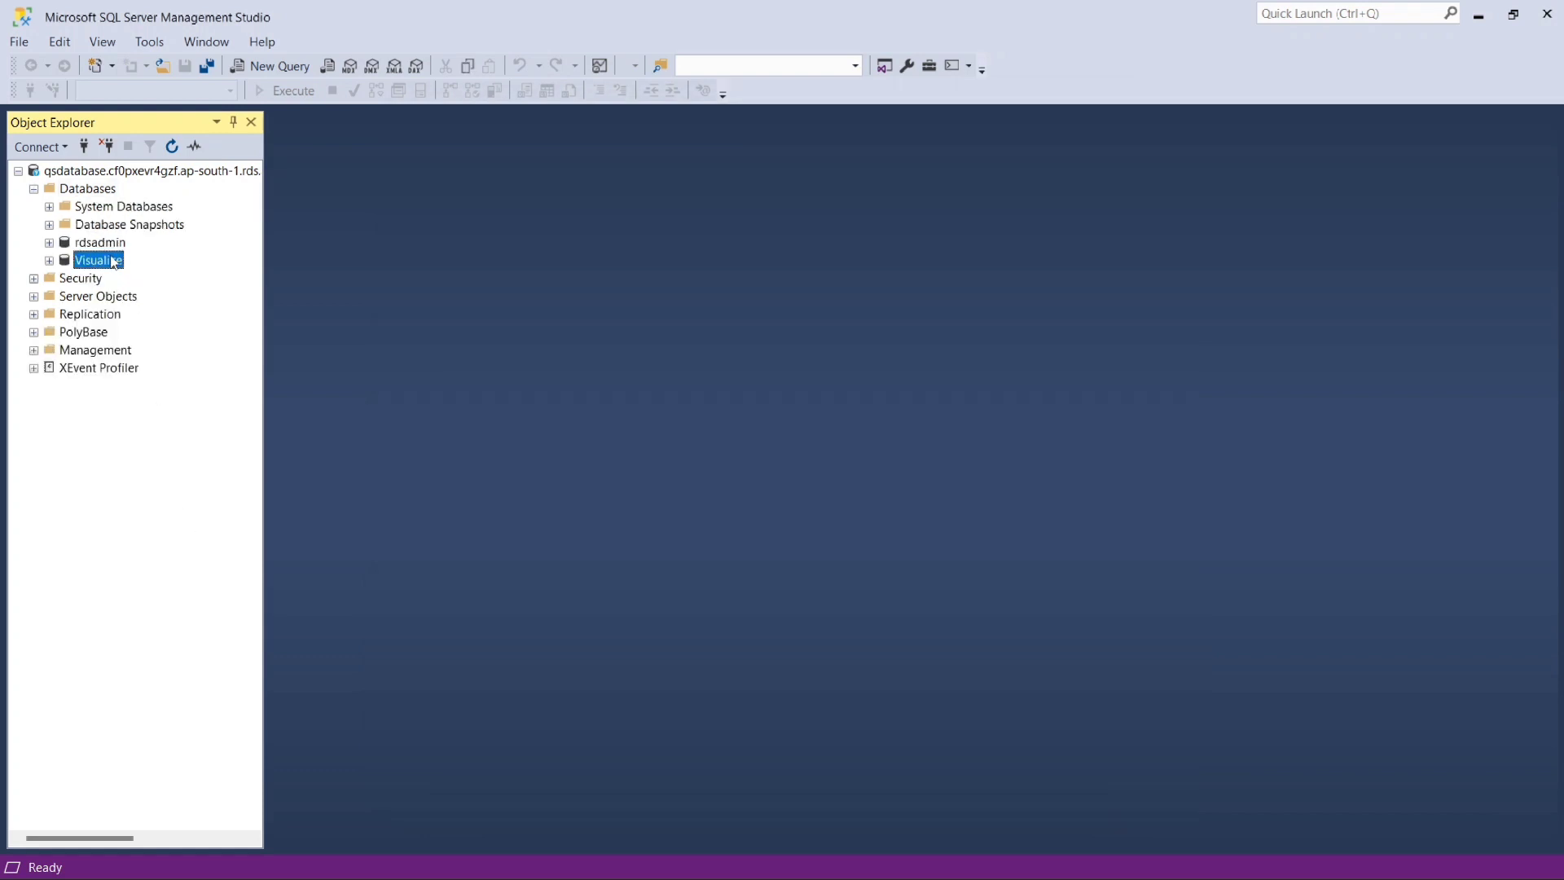
# Step: Open a new query on the Visualize database and copy the full newhire and department table script from the AWS tutorial
pyautogui.click(114, 262)
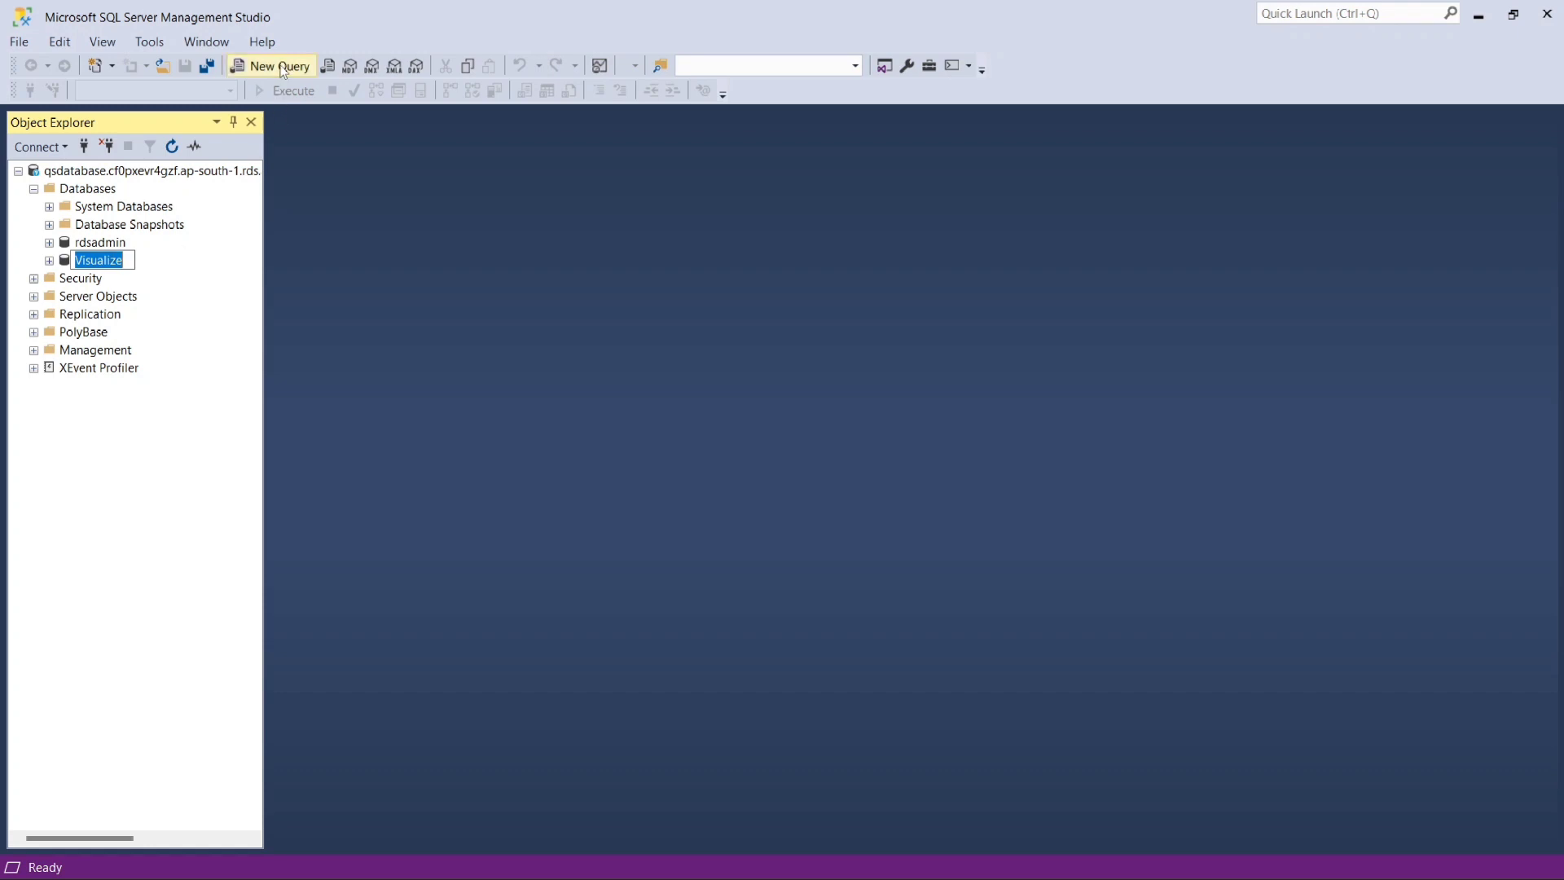
pyautogui.click(282, 70)
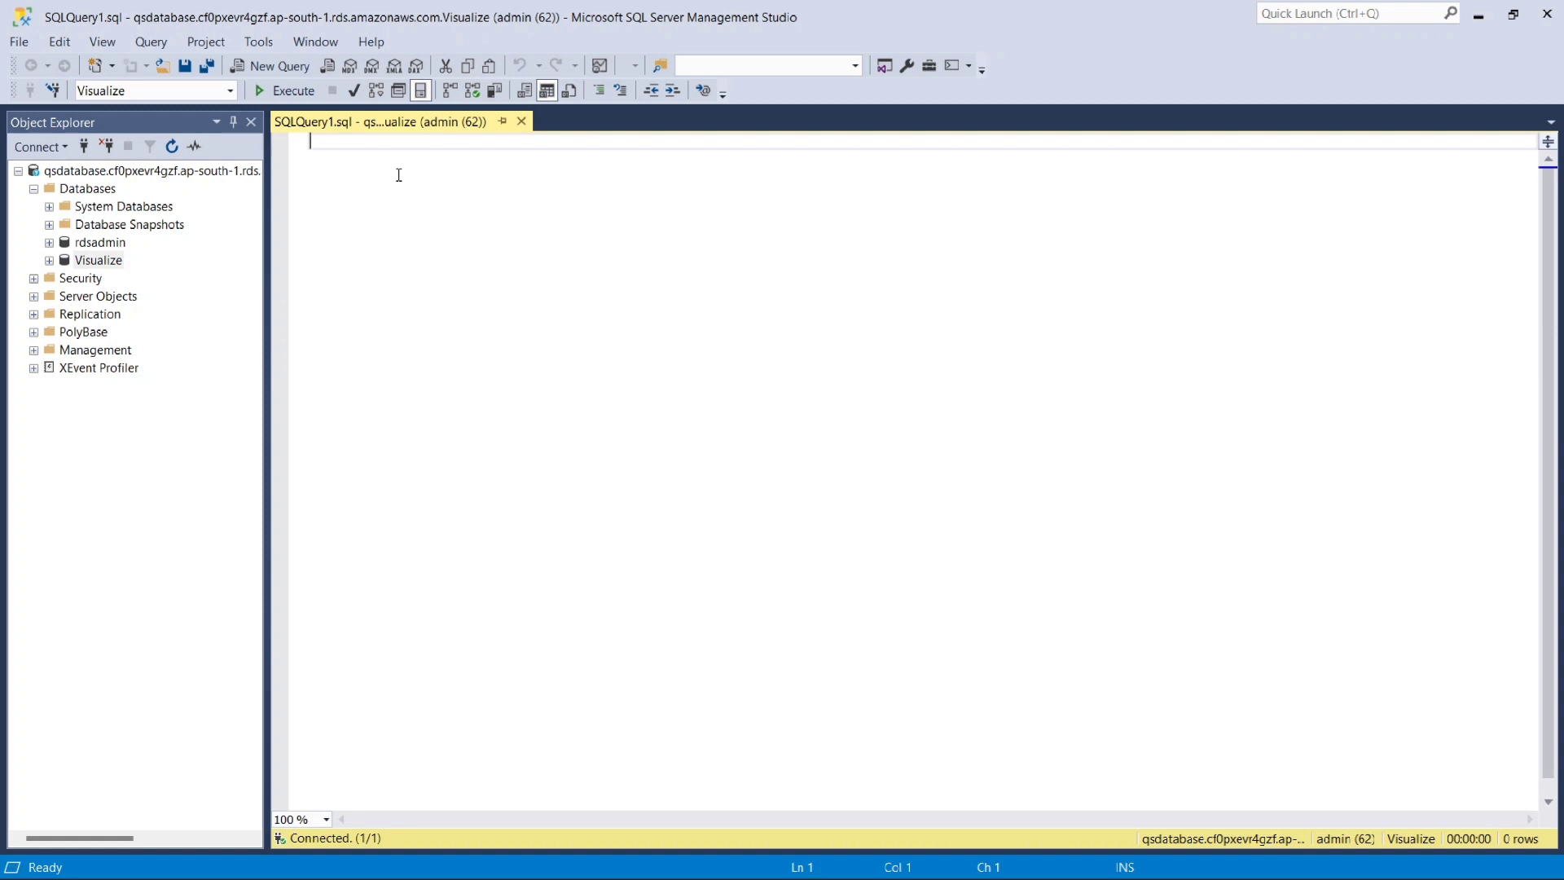
pyautogui.moveTo(727, 877)
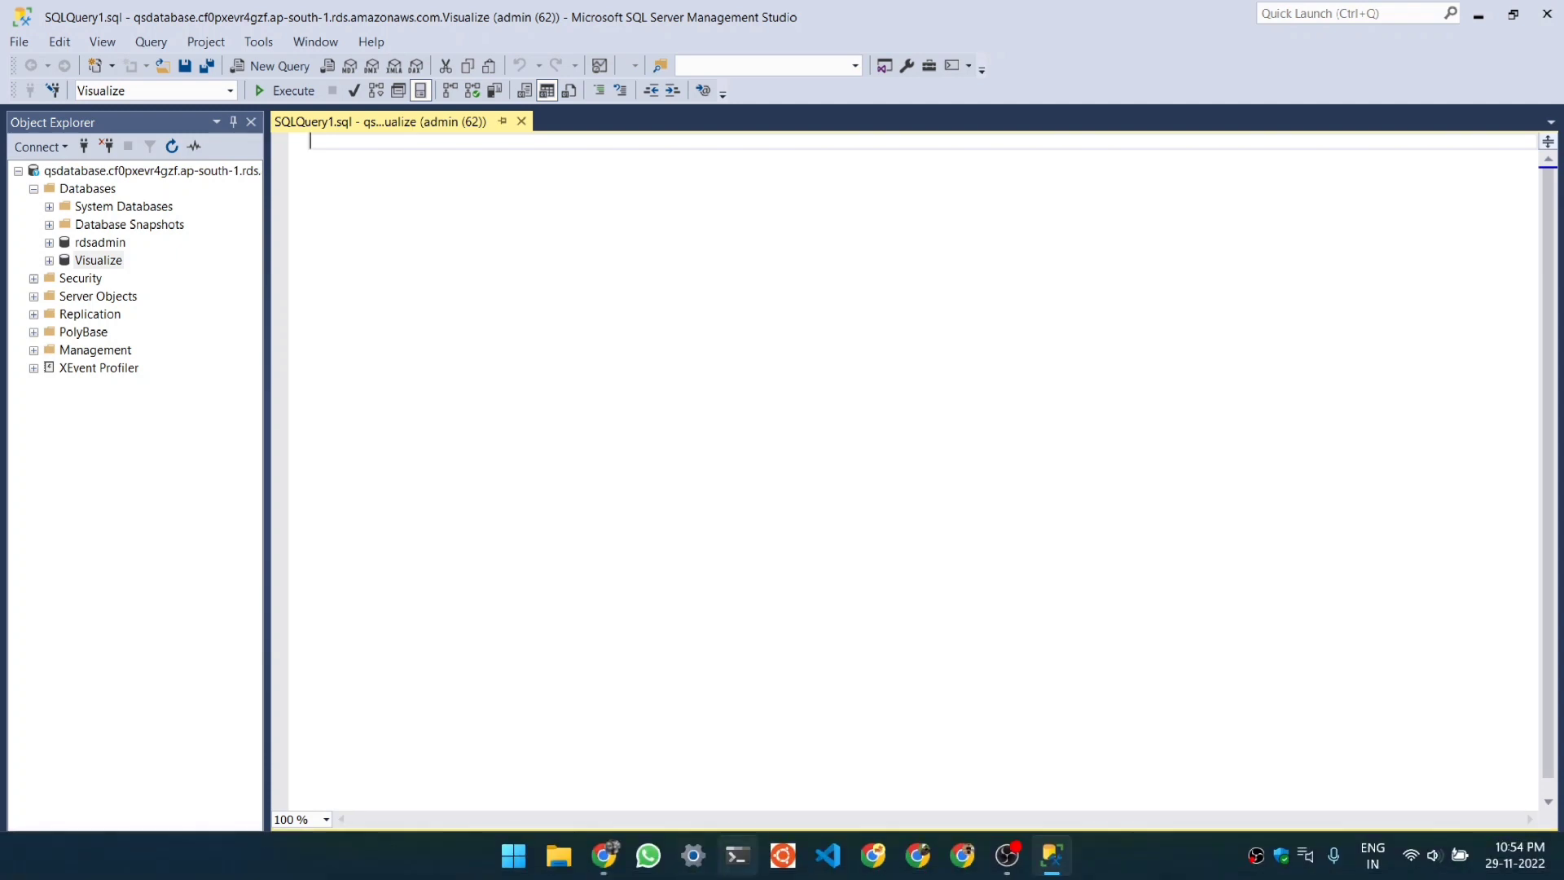
pyautogui.click(603, 856)
pyautogui.scroll(-18, 663, 594)
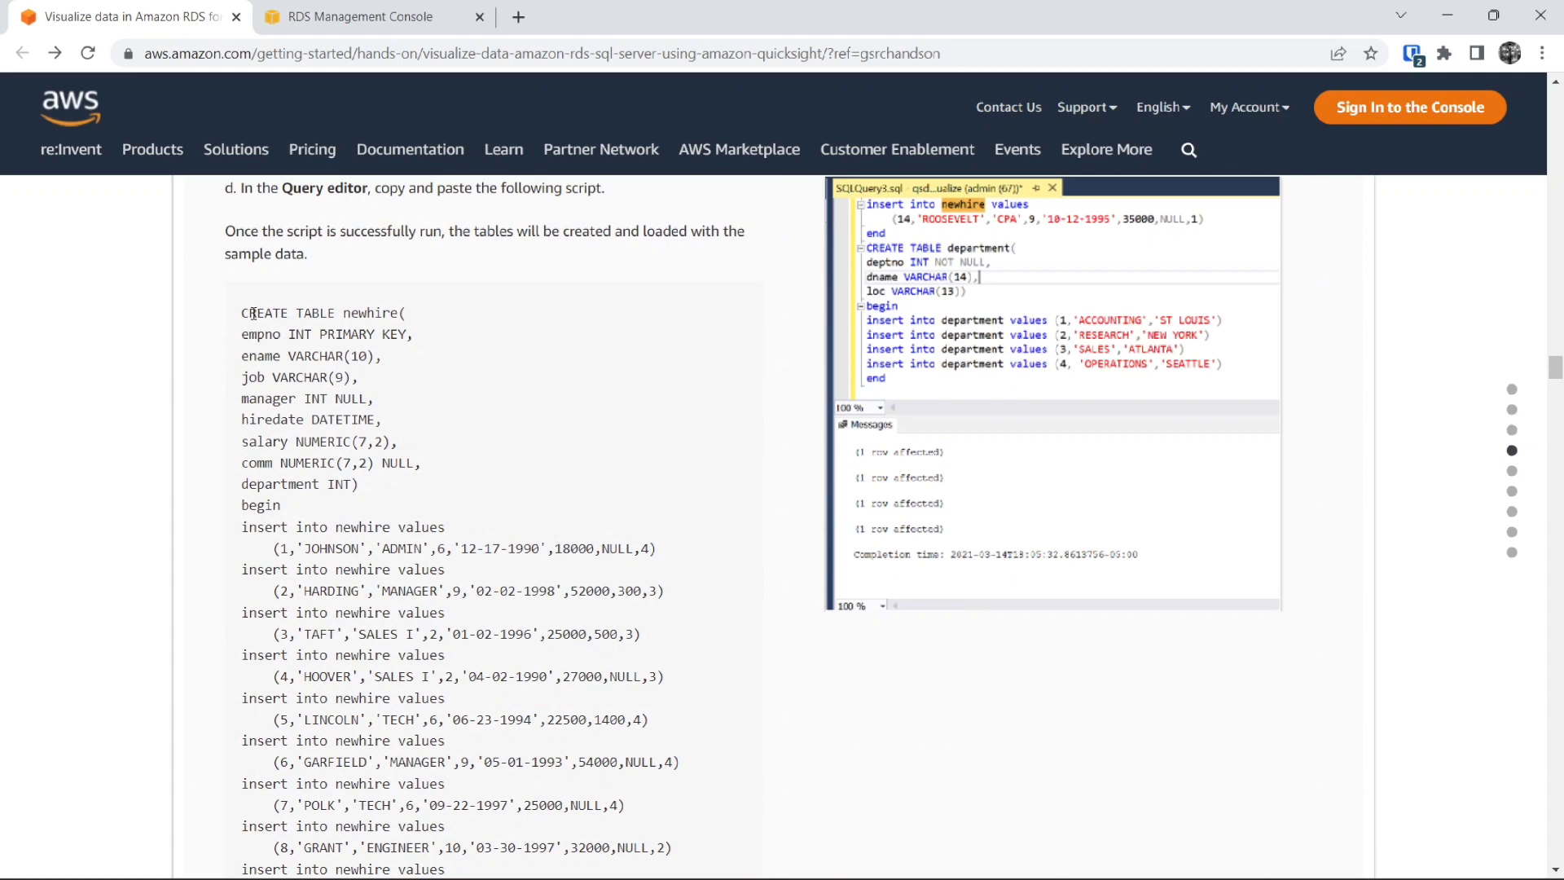
pyautogui.moveTo(242, 313); pyautogui.dragTo(318, 546)
pyautogui.scroll(-3, 375, 552)
pyautogui.scroll(-7, 377, 562)
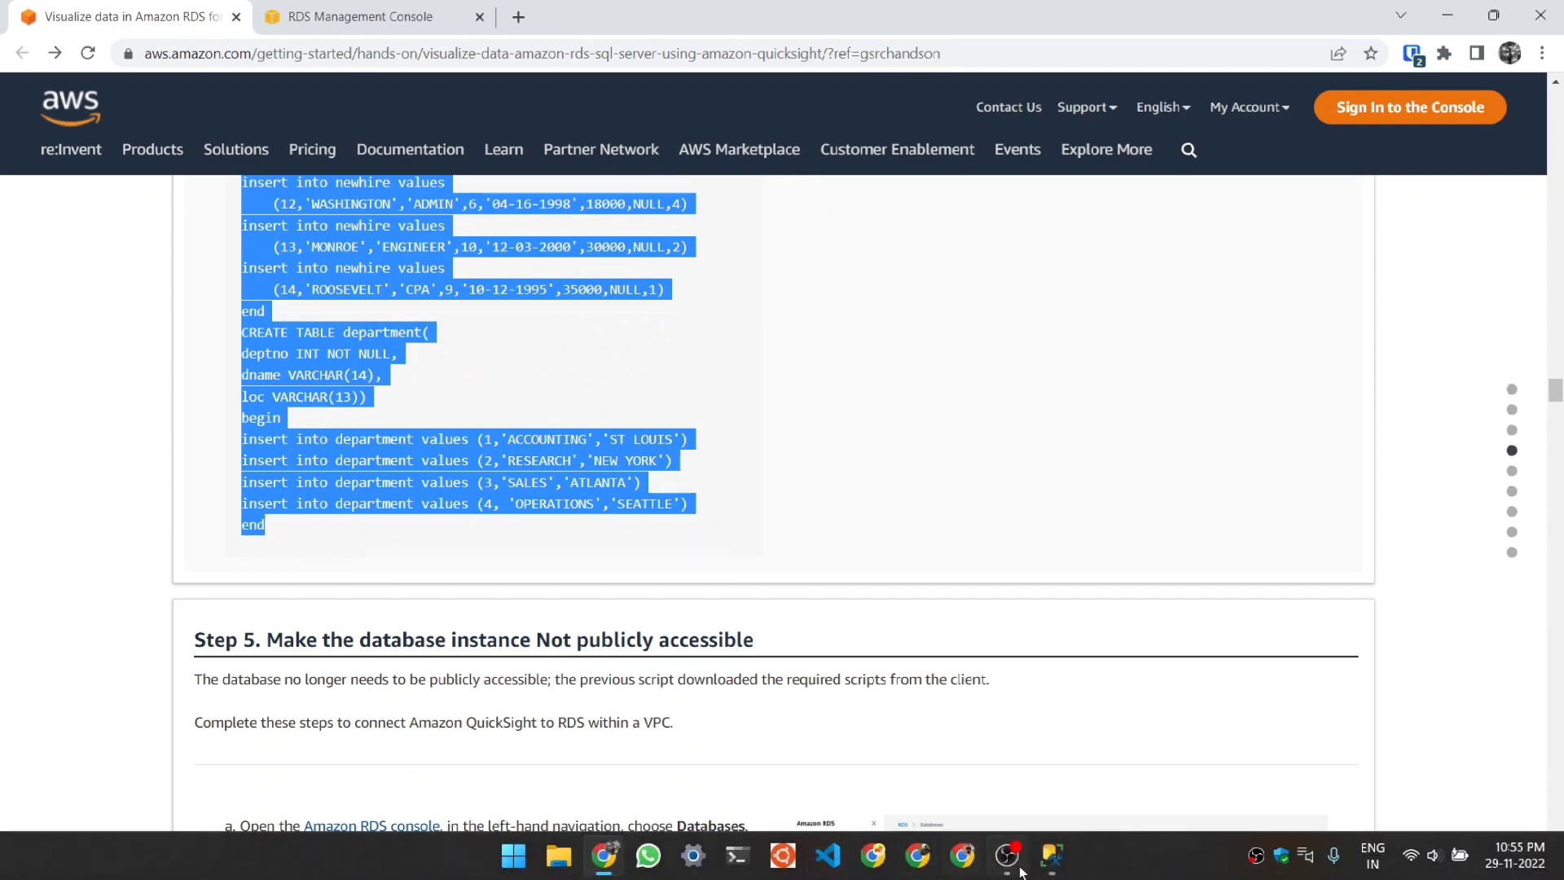
# Step: Paste the table creation script into the Visualize query in SQL Server Management Studio and execute it
pyautogui.moveTo(1052, 855)
pyautogui.click(1060, 797)
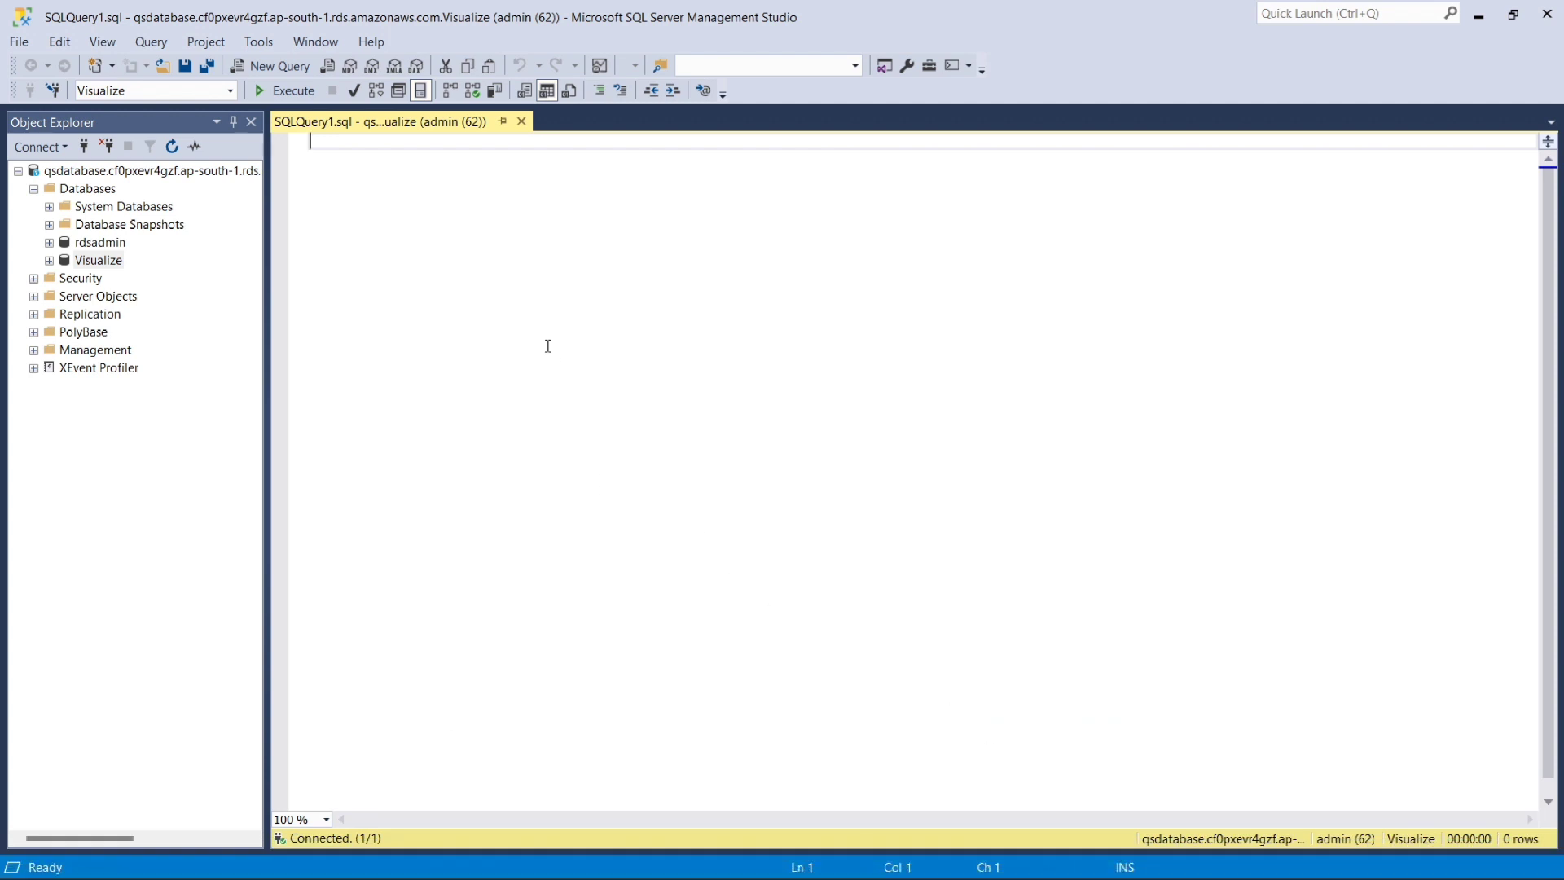
pyautogui.hotkey('ctrl', 'v')
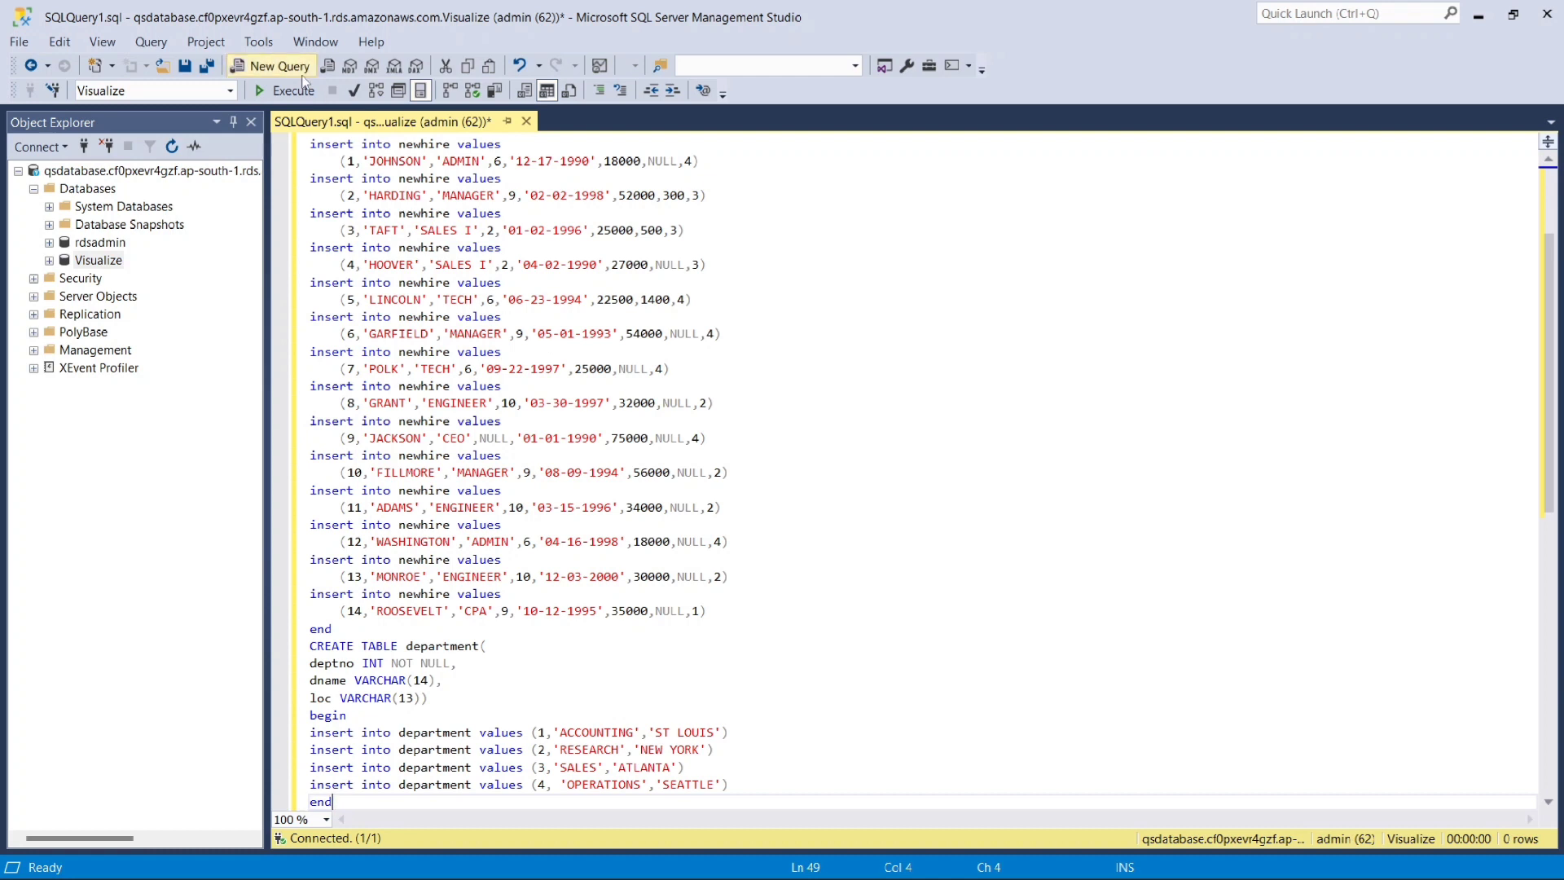
pyautogui.click(281, 91)
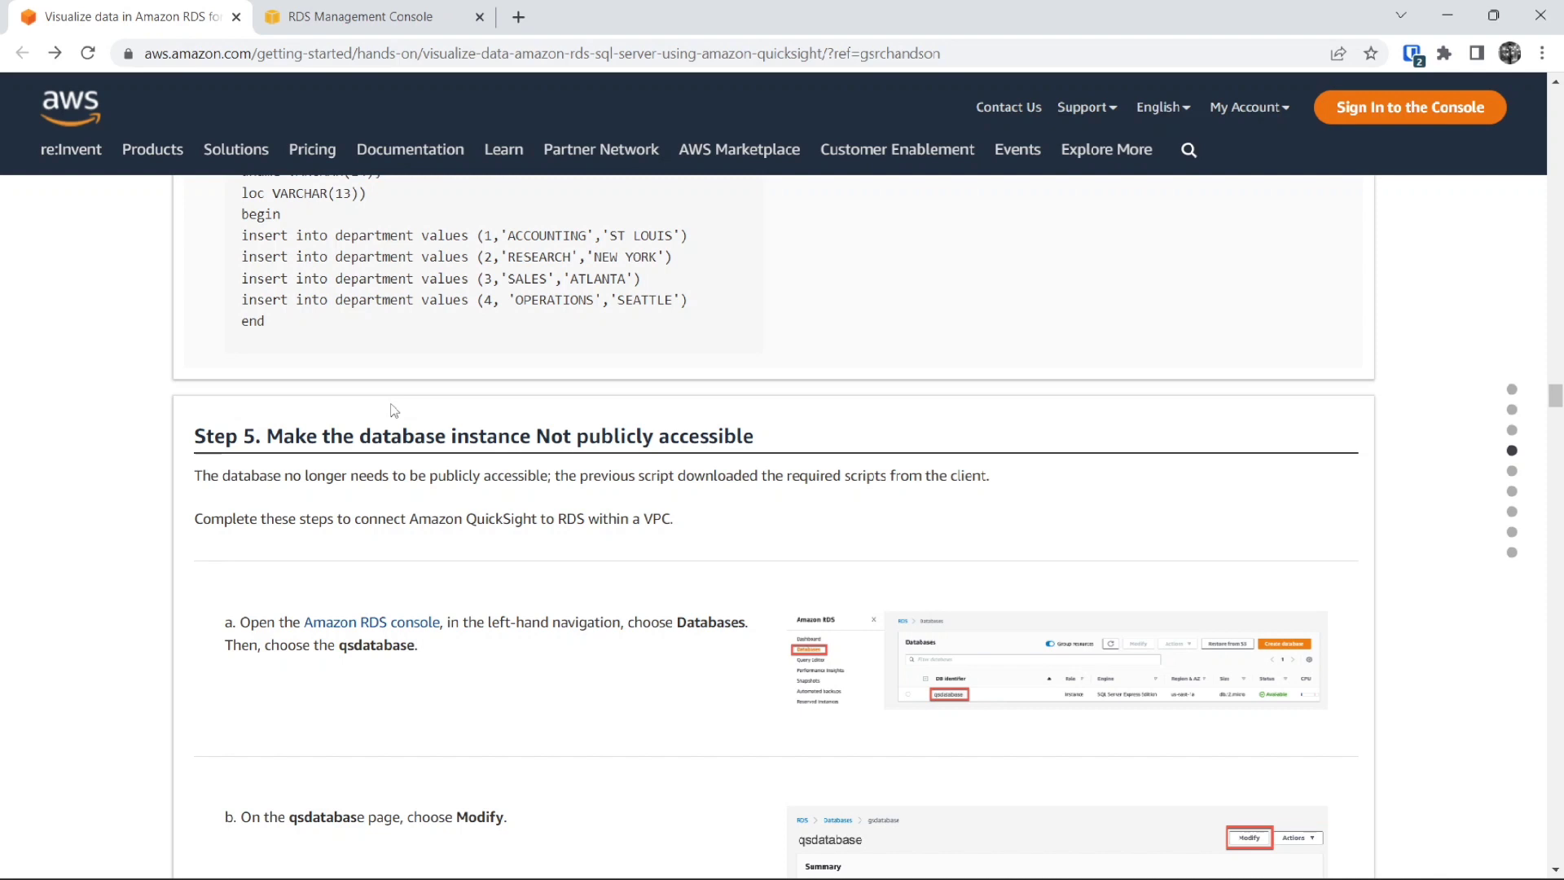
# Step: Check Step 5 of the AWS tutorial and open the qsdatabase instance for modification in the RDS console
pyautogui.scroll(-1, 383, 411)
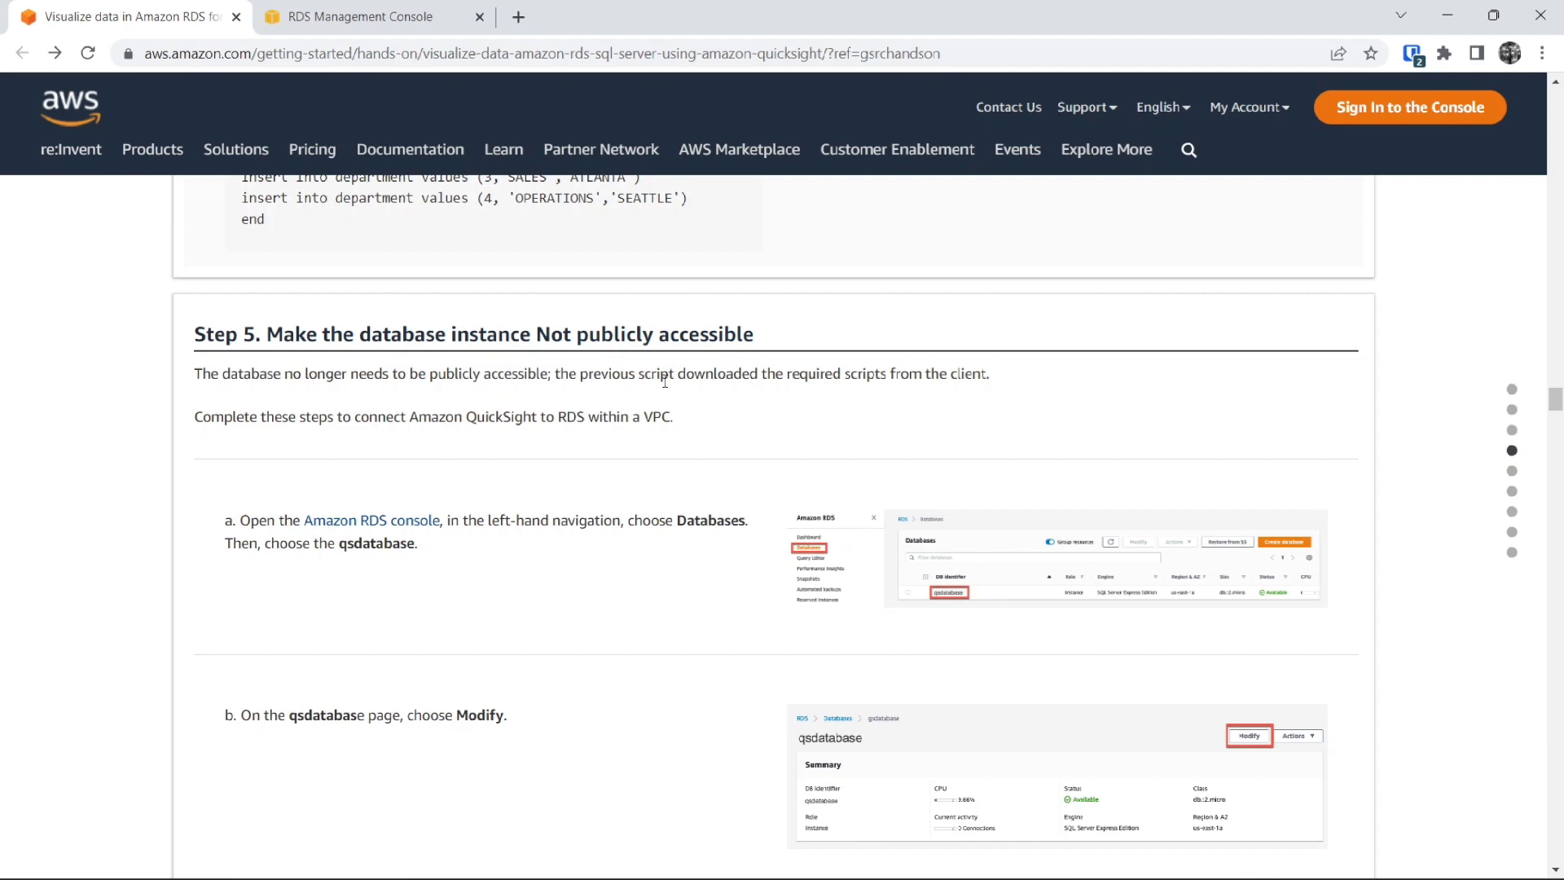
pyautogui.click(373, 10)
pyautogui.scroll(3, 484, 263)
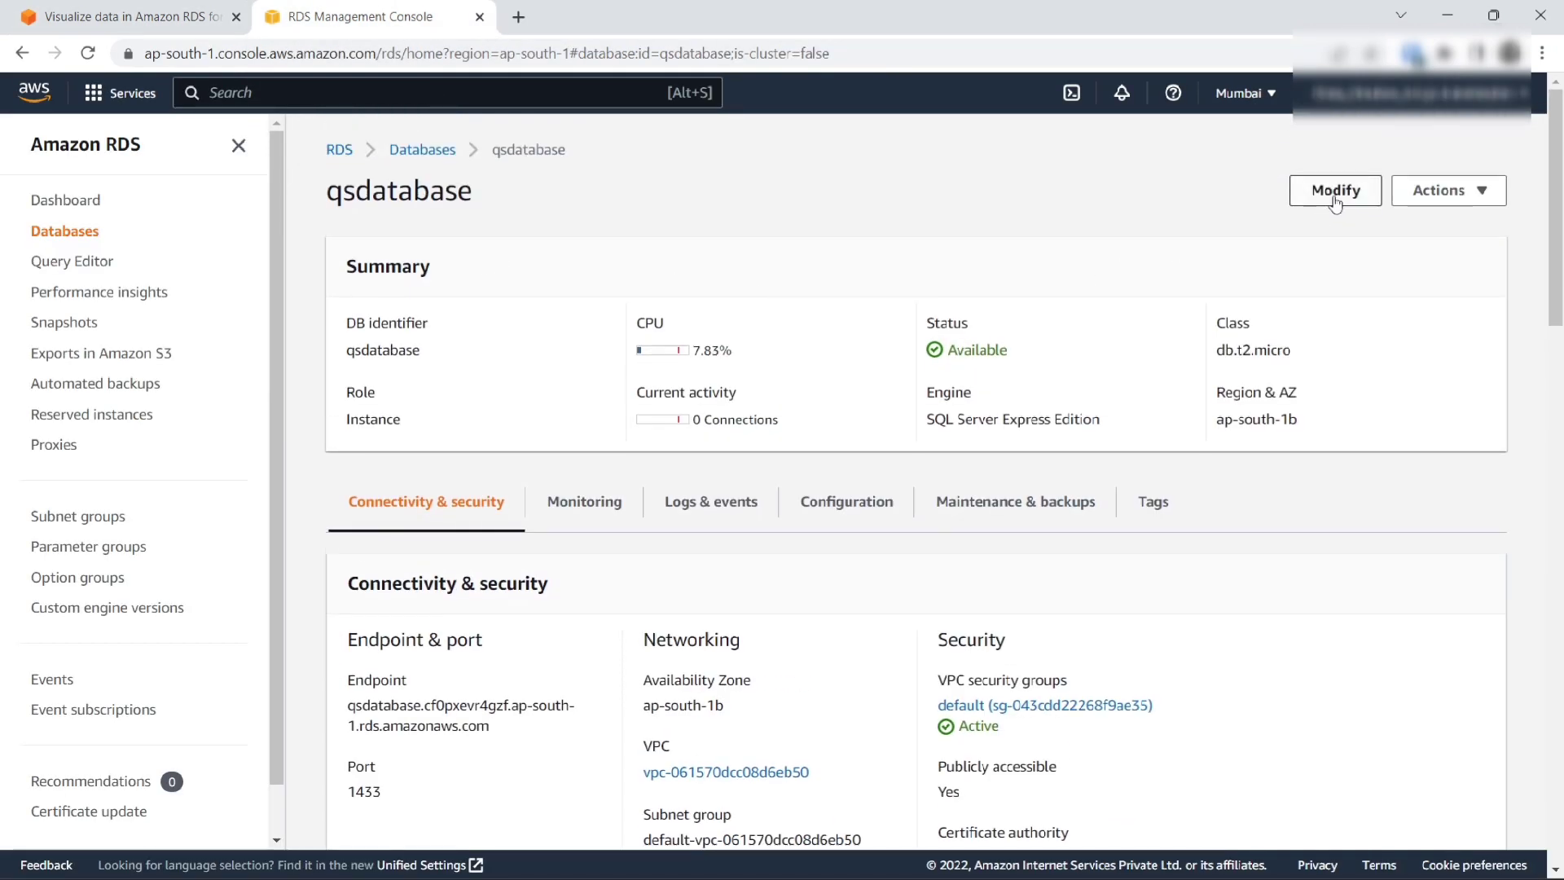
pyautogui.click(1336, 193)
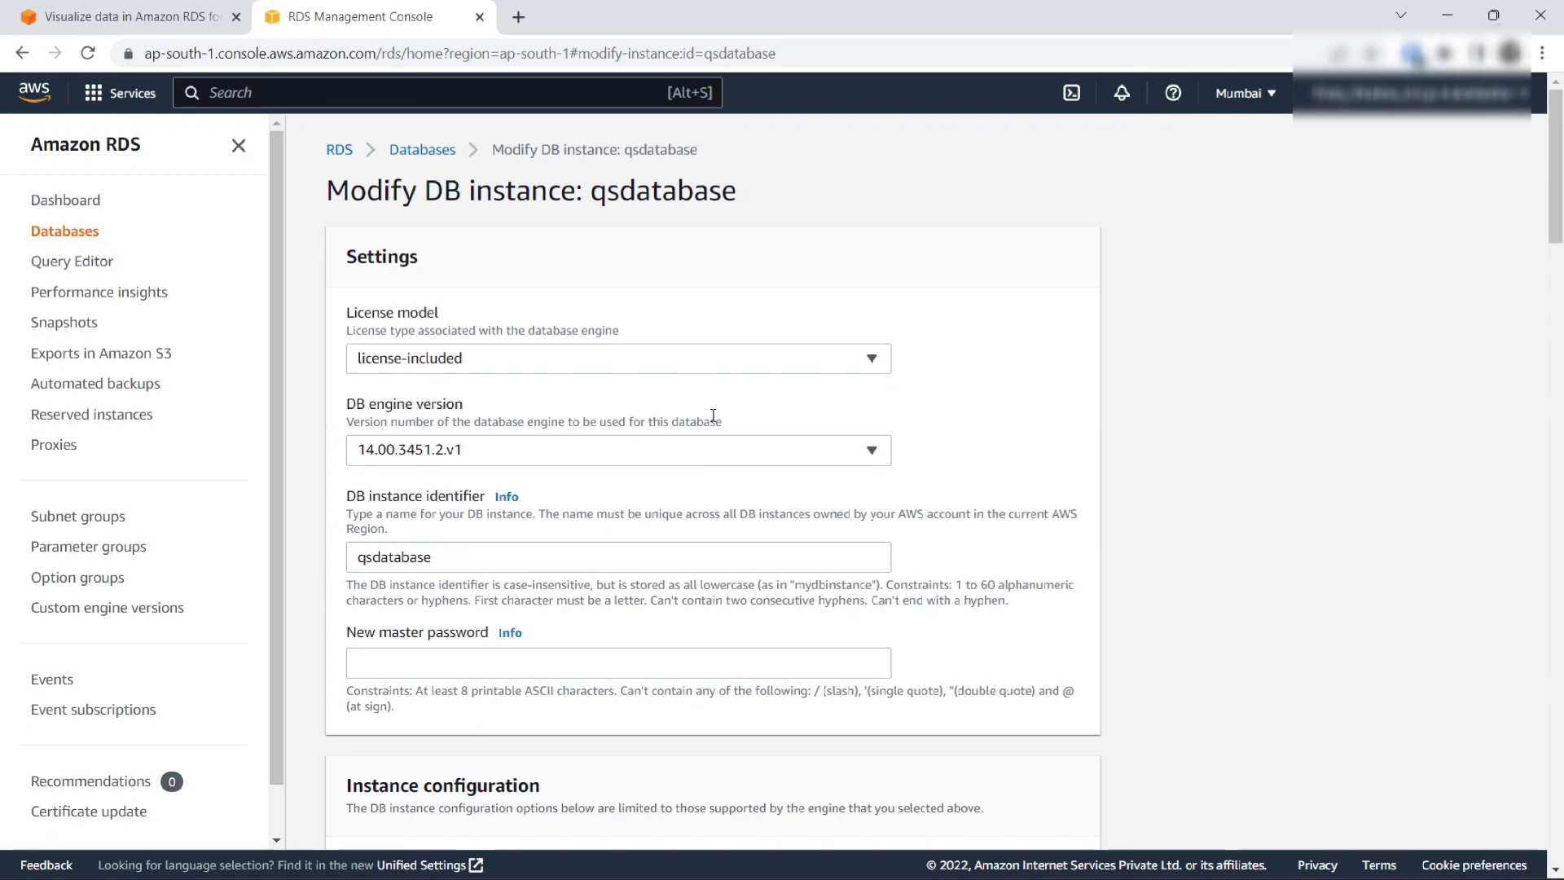
# Step: Expand the additional connectivity configuration of qsdatabase and set public access to Not publicly accessible
pyautogui.scroll(-12, 712, 416)
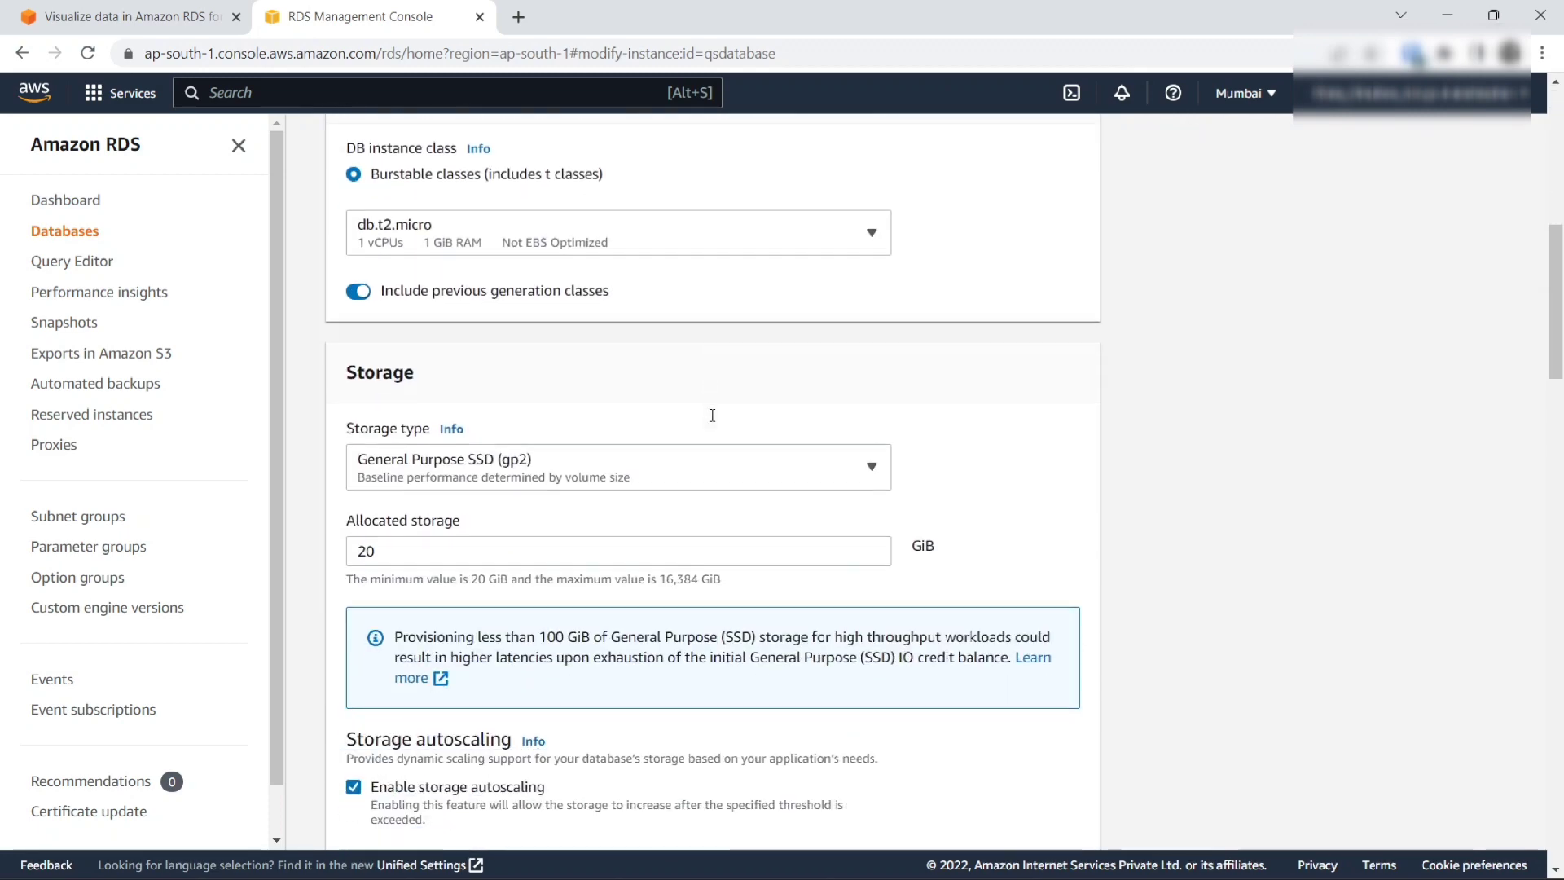
pyautogui.scroll(-4, 712, 415)
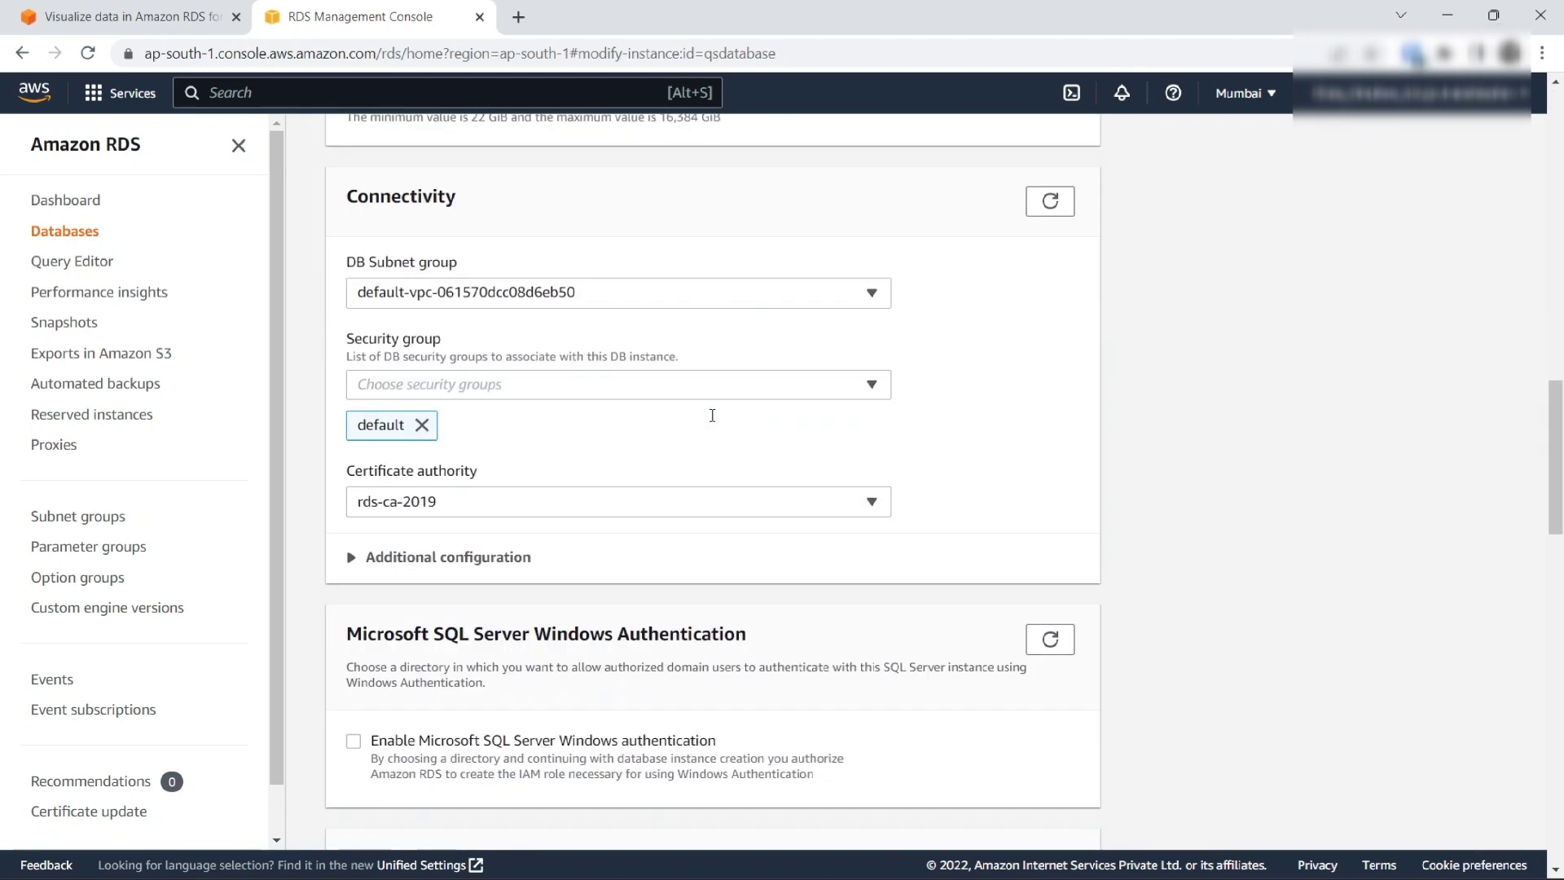
pyautogui.click(436, 562)
pyautogui.scroll(-3, 448, 575)
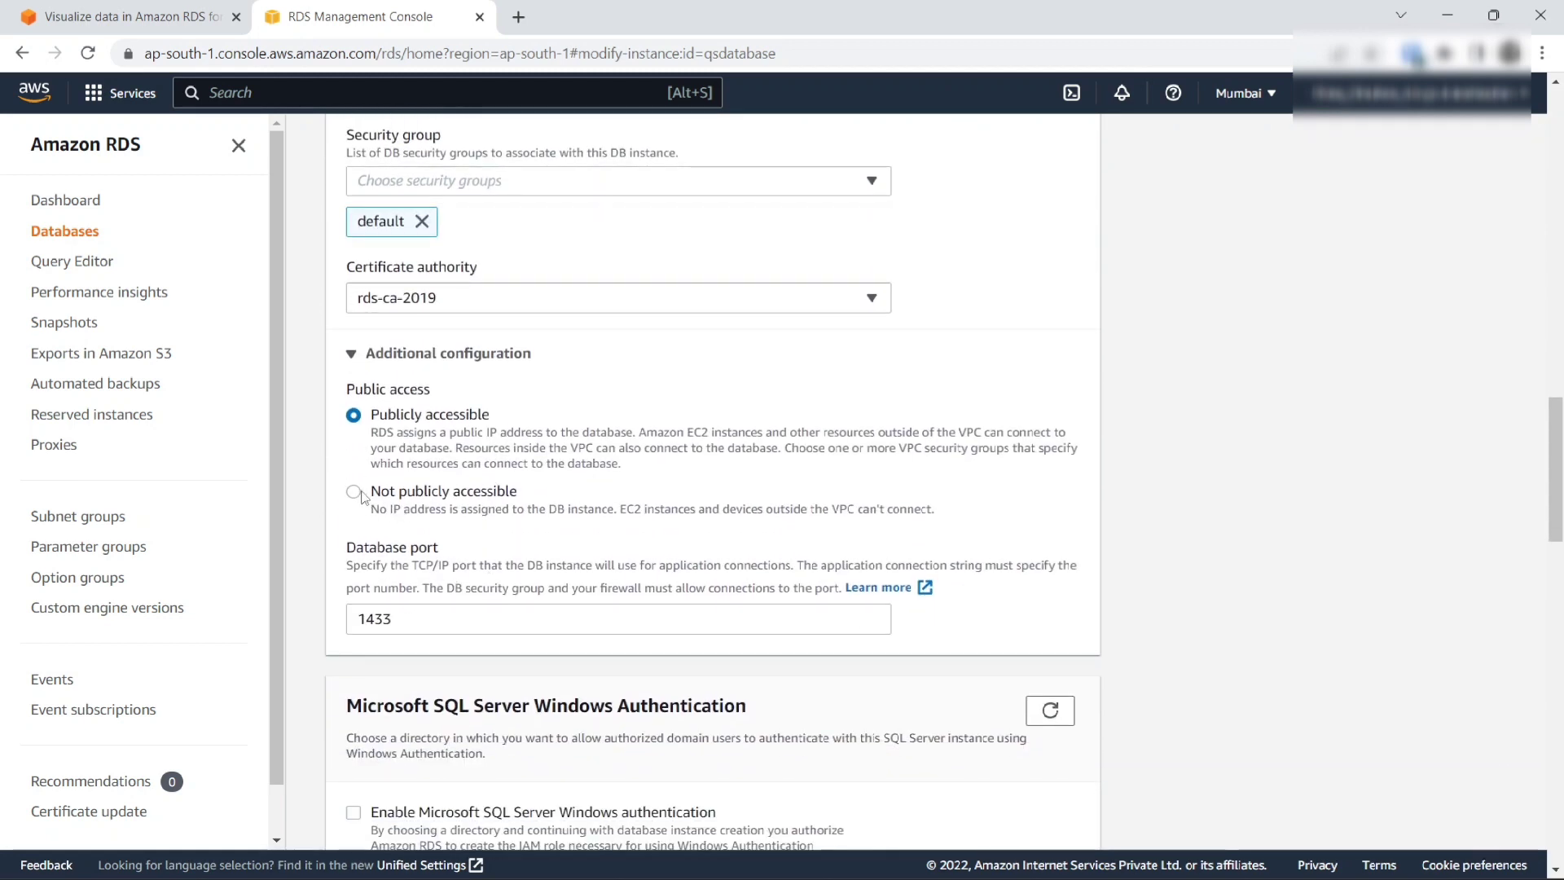
pyautogui.click(358, 492)
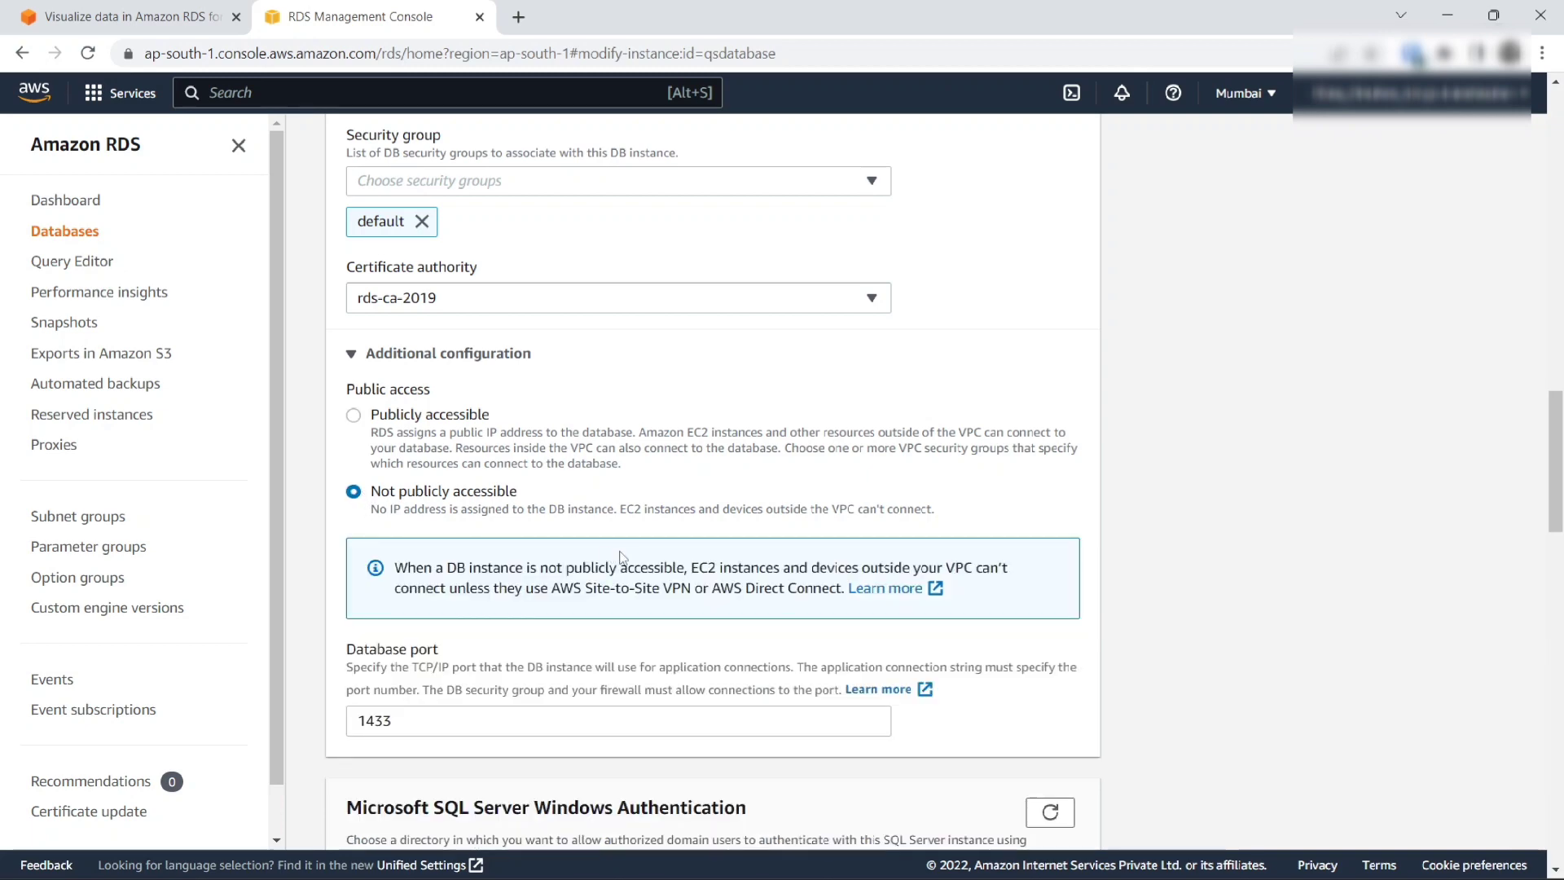
# Step: Continue to the summary of modifications, choose Apply immediately and submit the qsdatabase changes
pyautogui.scroll(-10, 621, 556)
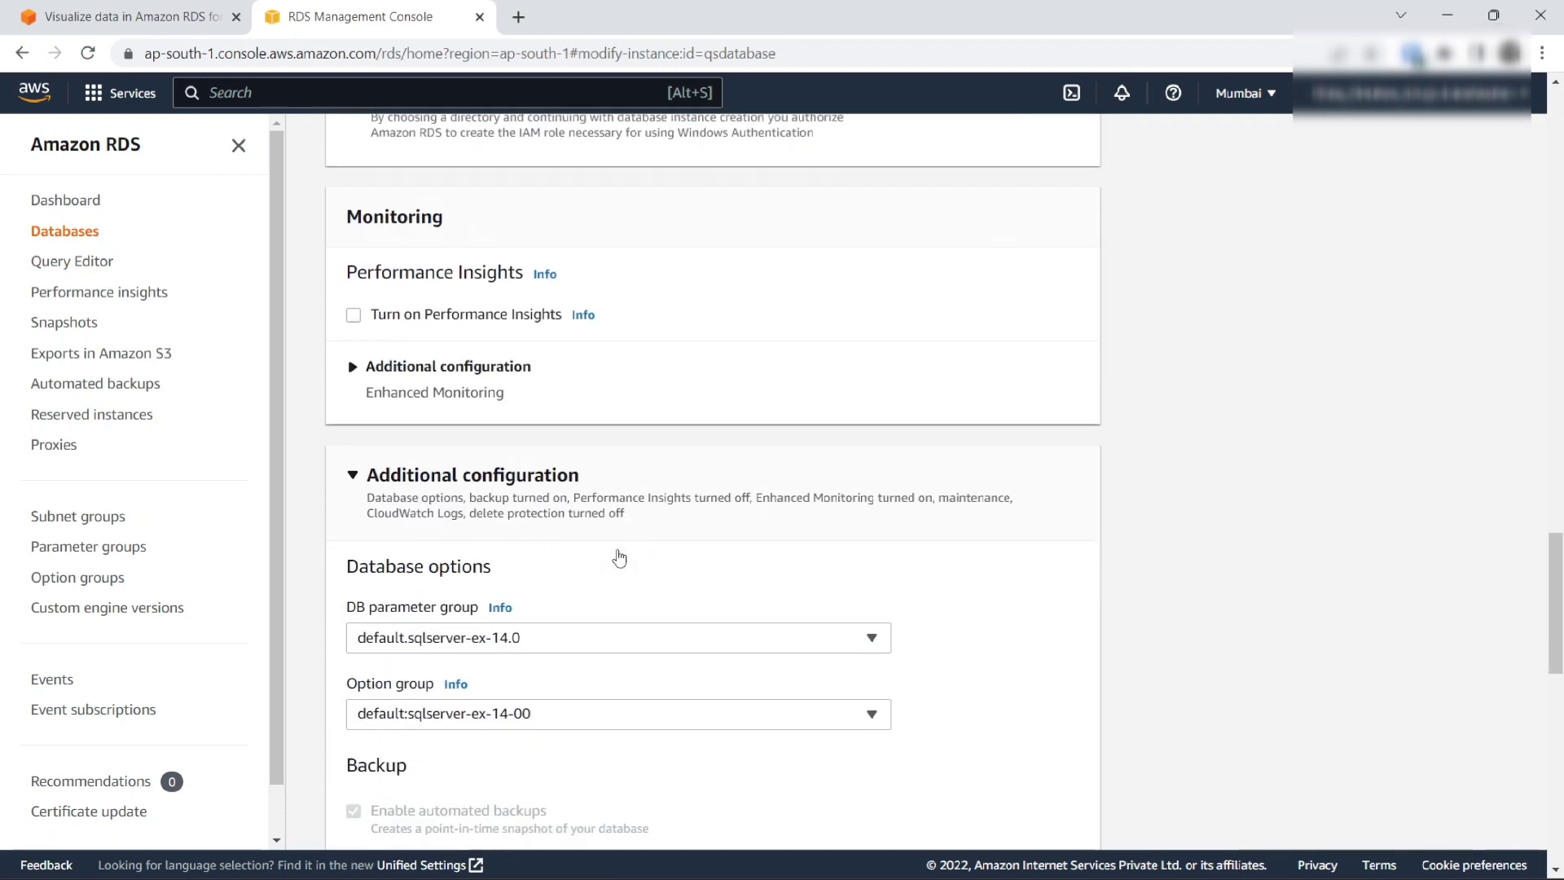
pyautogui.scroll(-10, 619, 557)
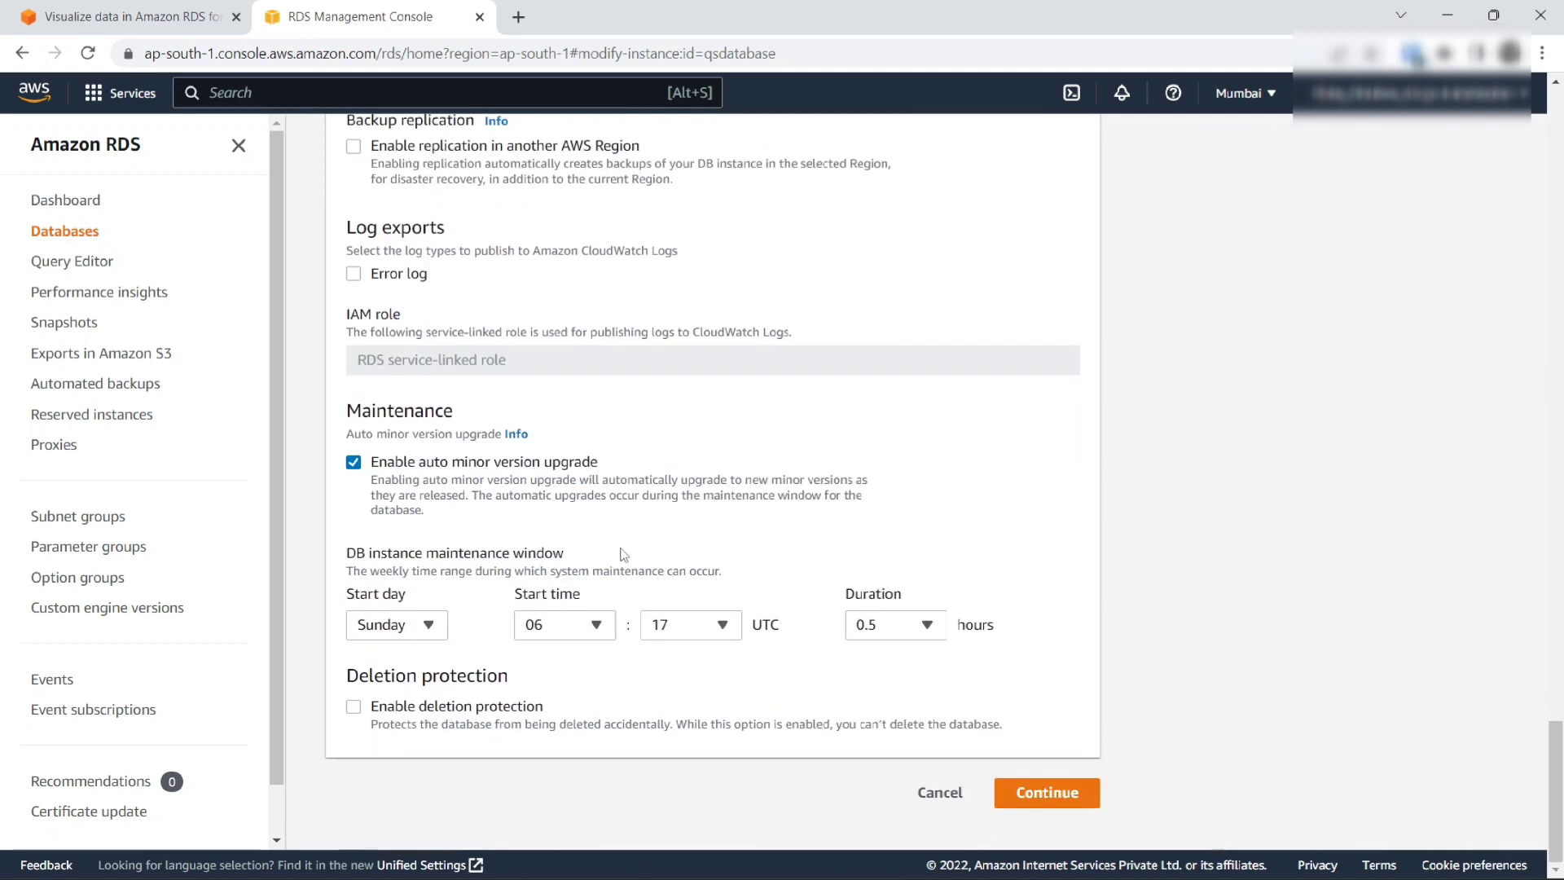
pyautogui.click(1056, 790)
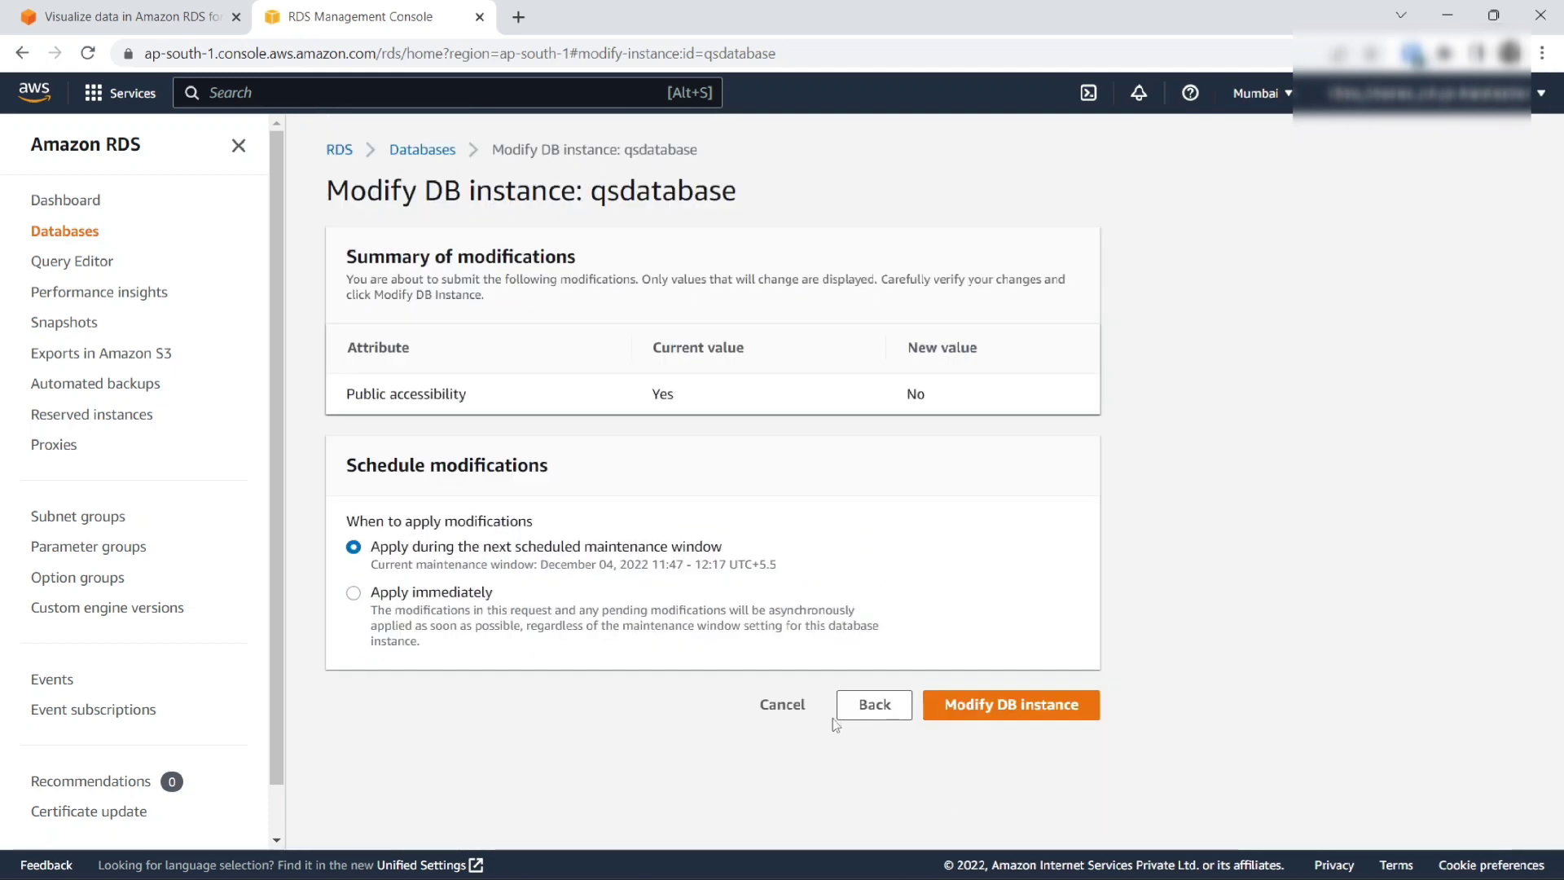
pyautogui.click(353, 593)
pyautogui.click(1017, 705)
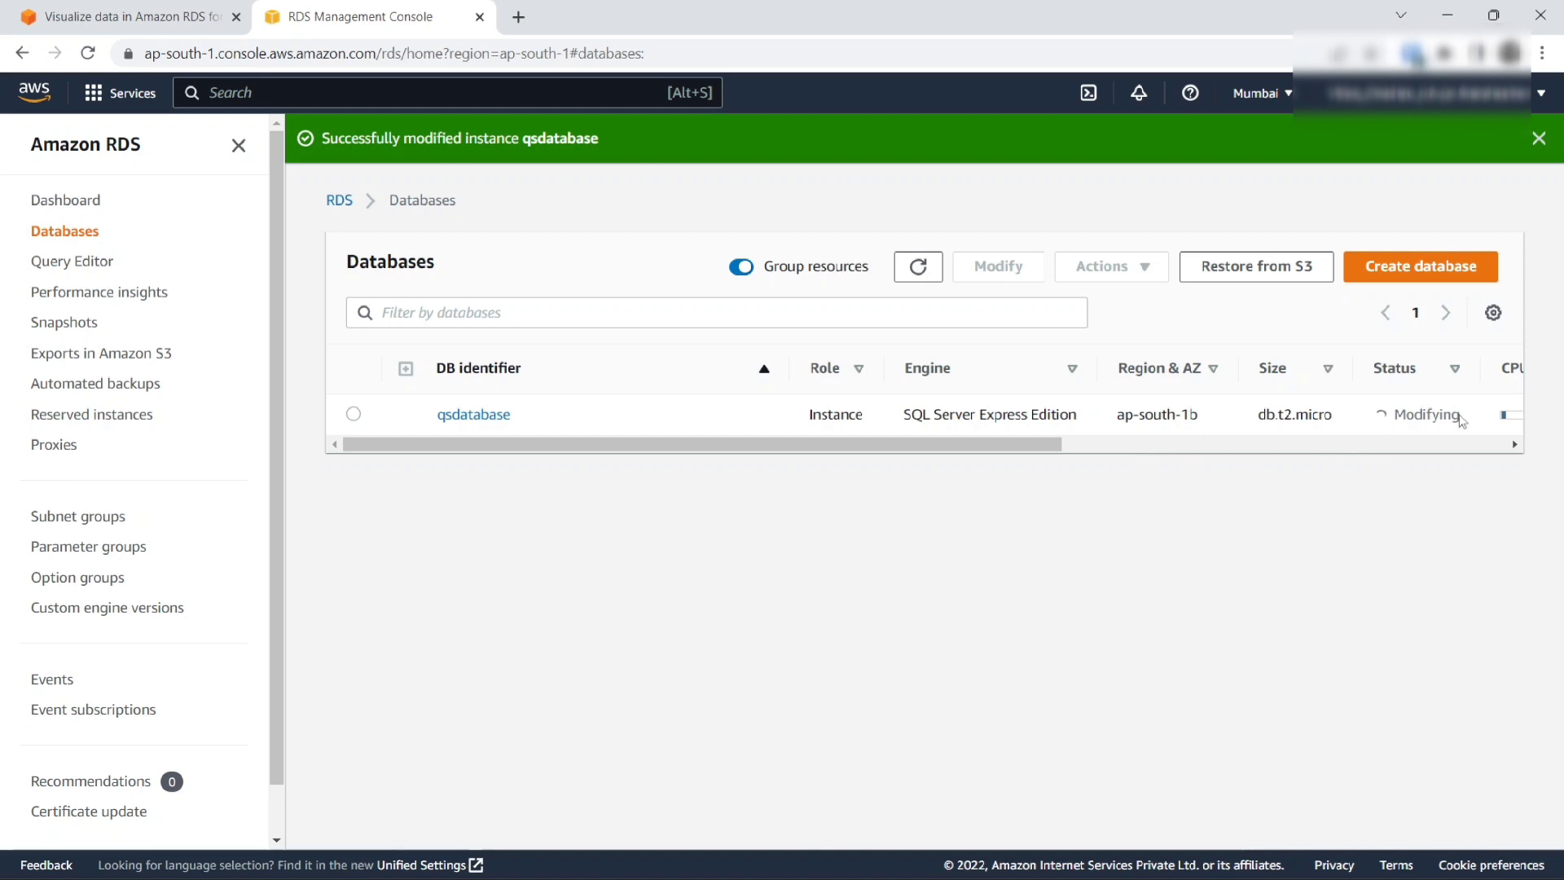
# Step: Open the qsdatabase details and check the Publicly accessible setting under Connectivity & security
pyautogui.click(472, 415)
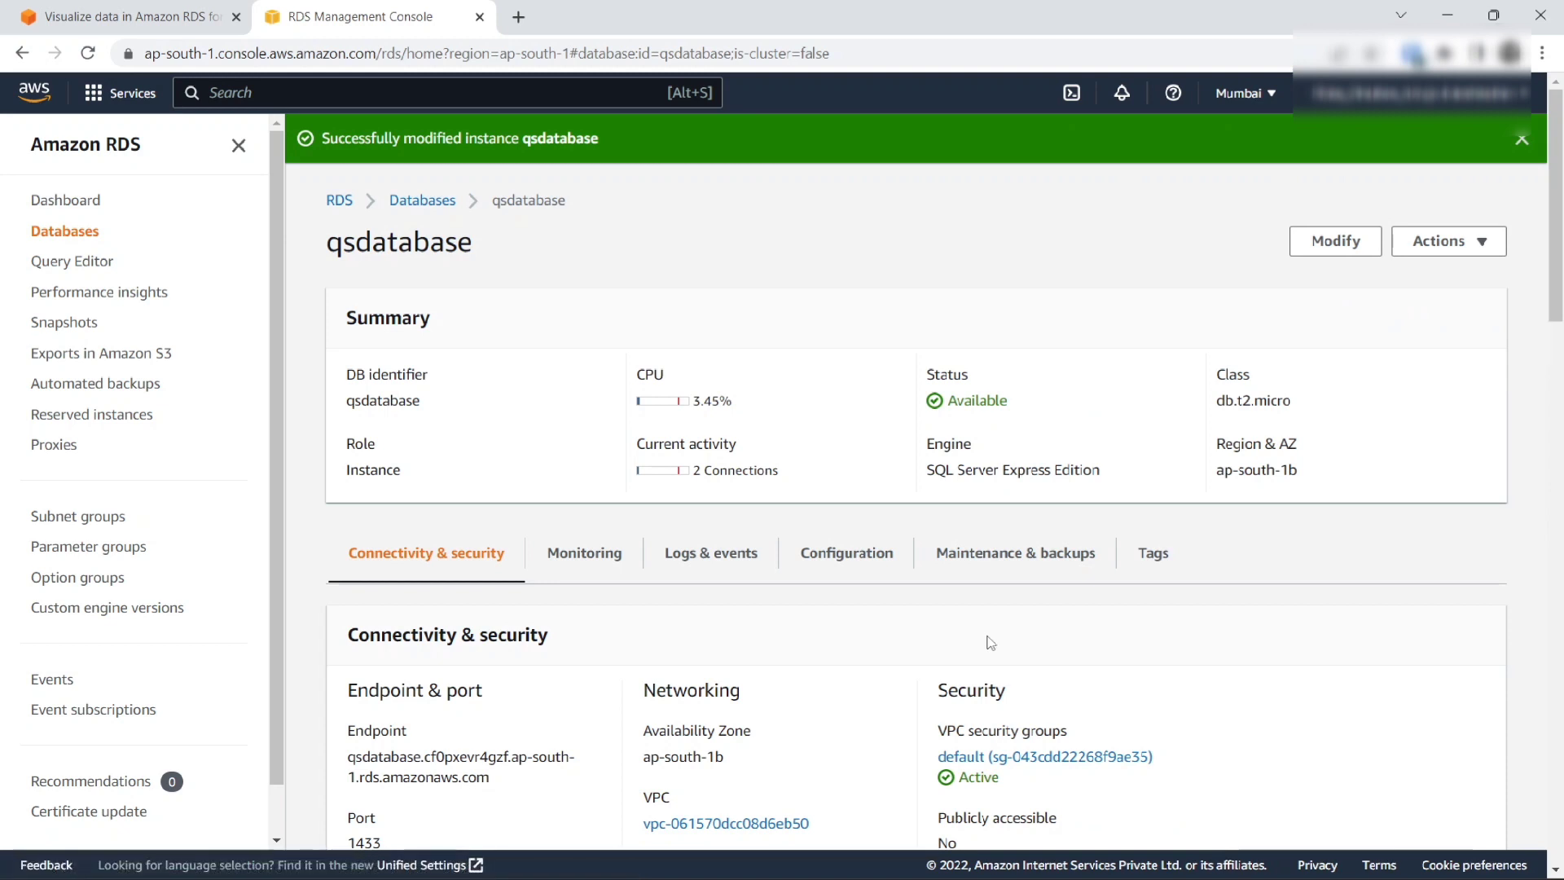
pyautogui.scroll(-3, 987, 644)
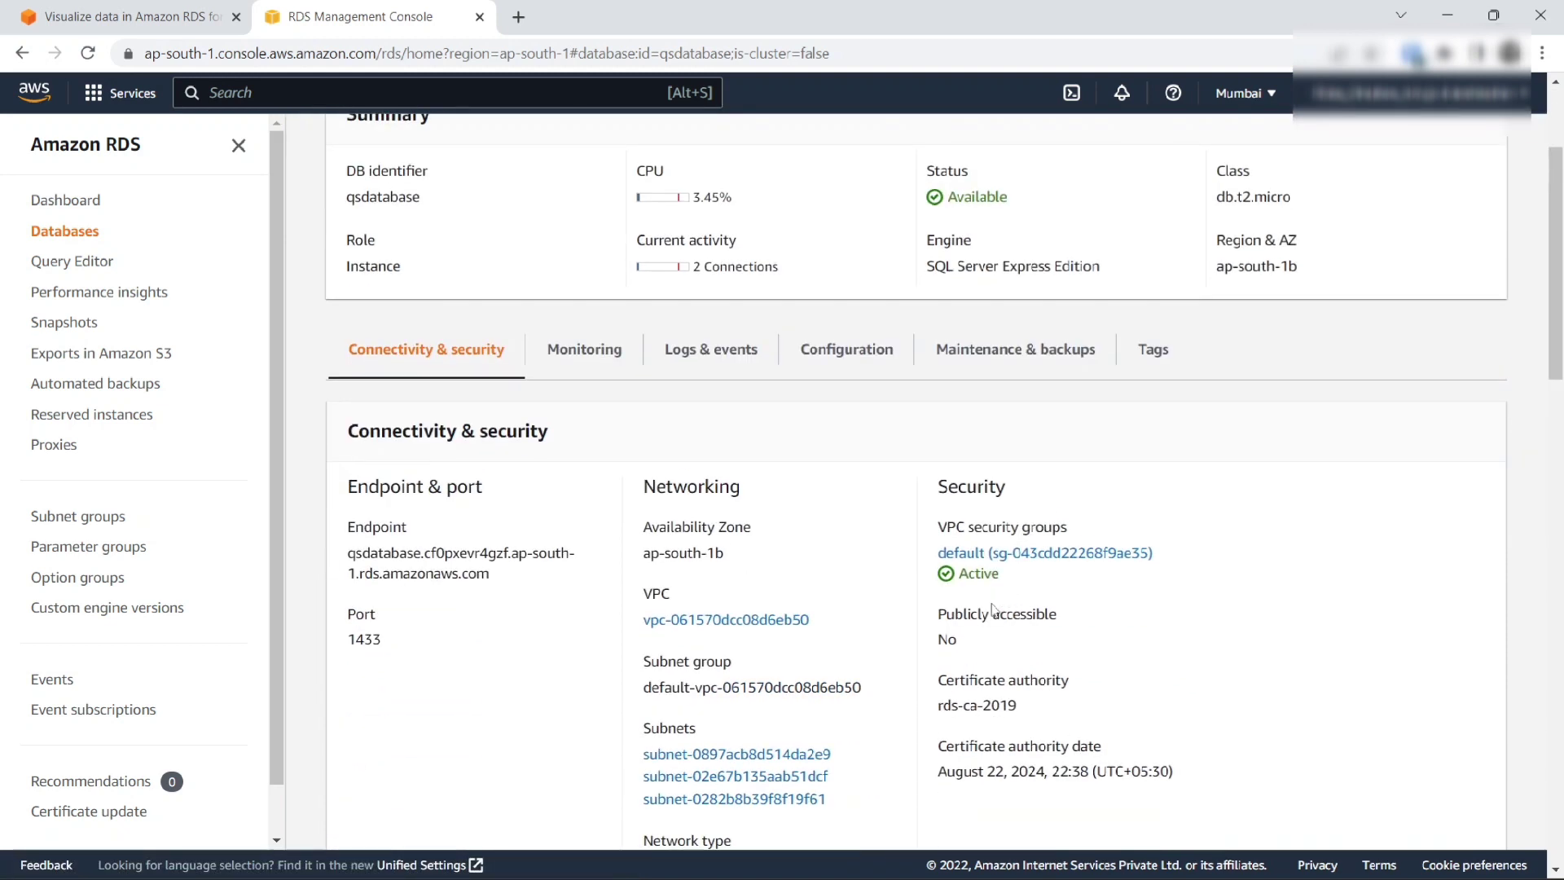
pyautogui.moveTo(939, 638); pyautogui.dragTo(968, 656)
pyautogui.click(997, 650)
# Step: Read Step 6 of the AWS tutorial on enabling the RDS database instance for access to Amazon QuickSight
pyautogui.click(130, 16)
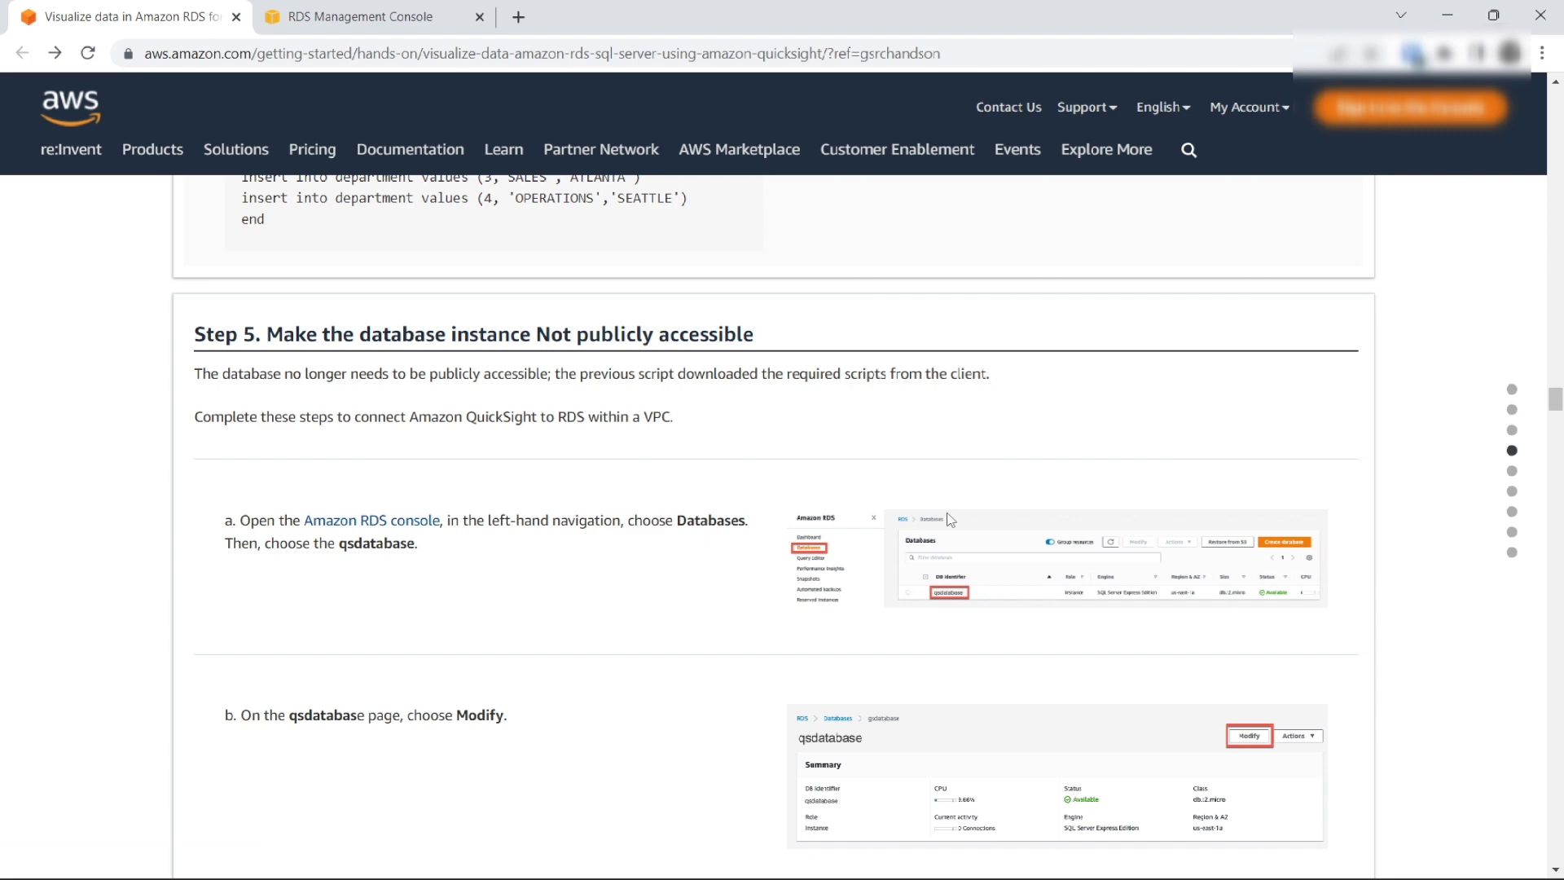
pyautogui.scroll(-10, 951, 515)
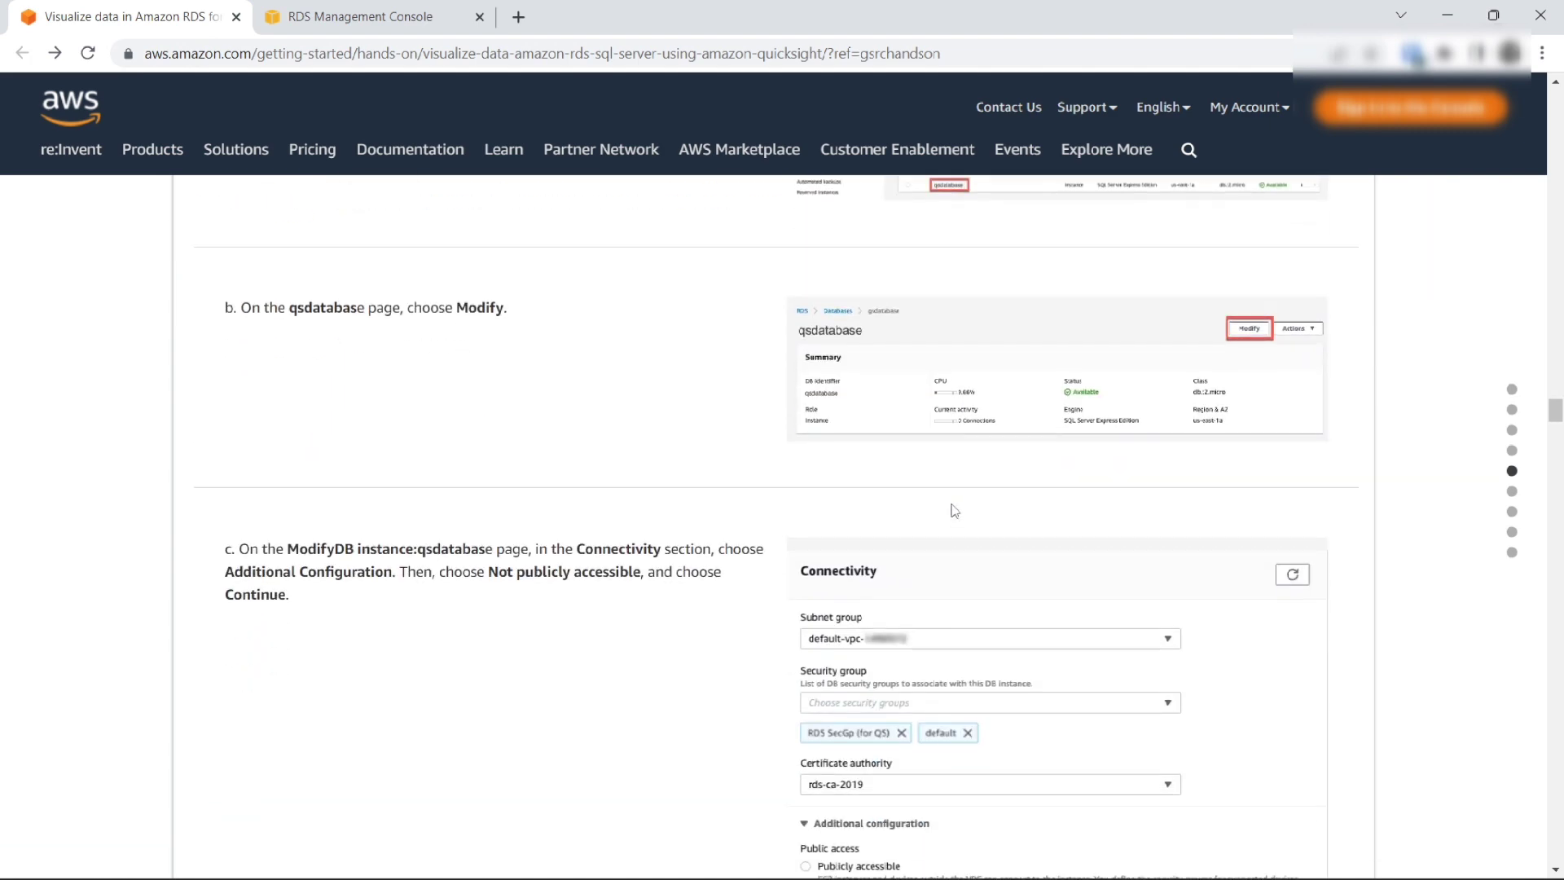
pyautogui.scroll(-10, 953, 511)
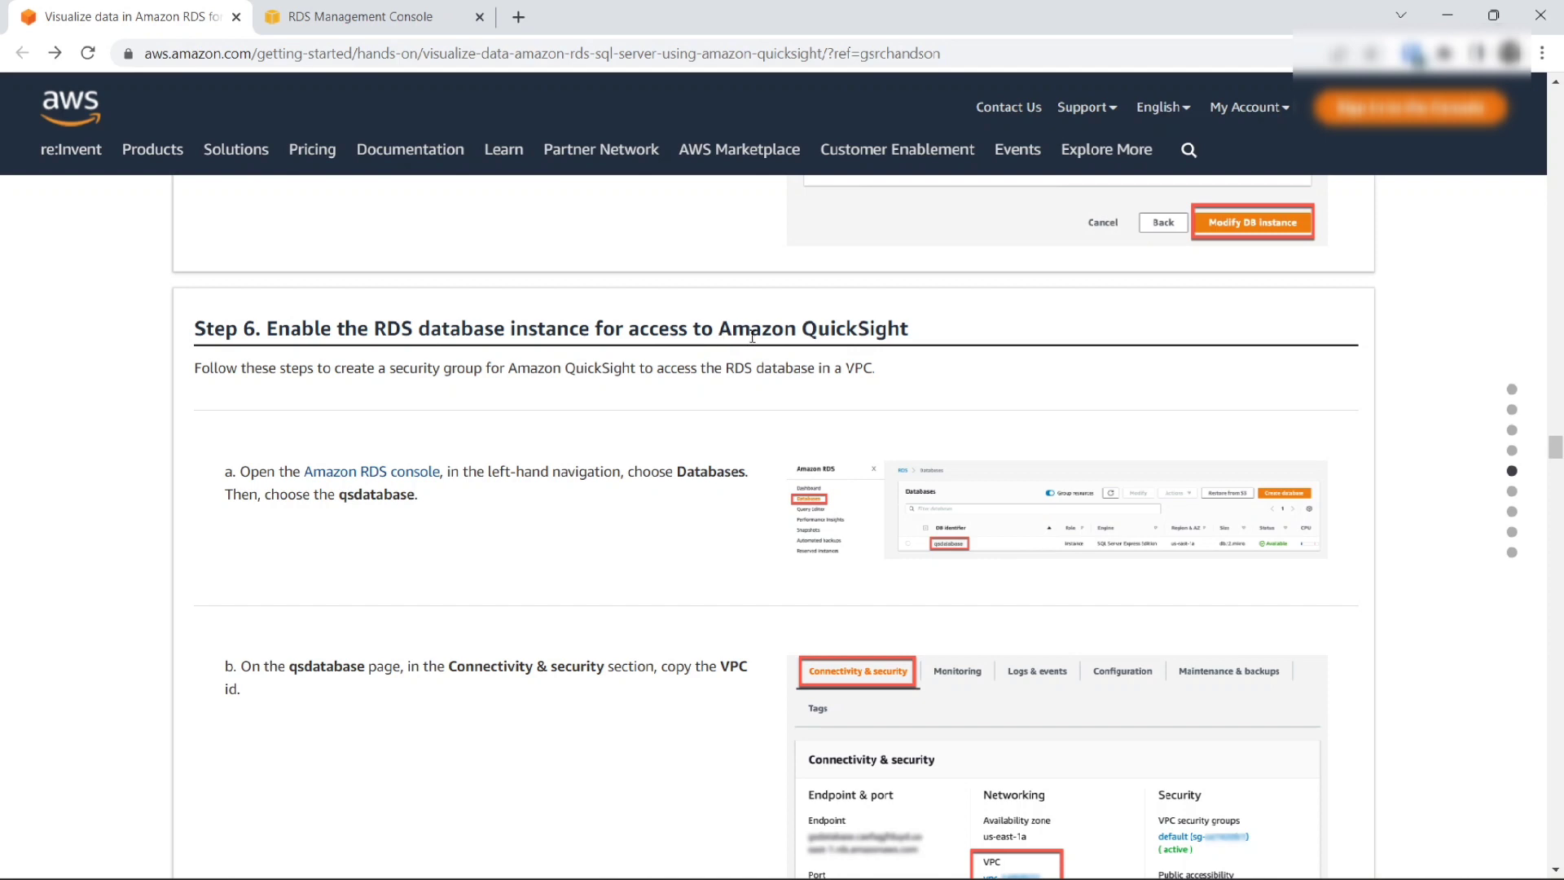
pyautogui.scroll(-3, 968, 440)
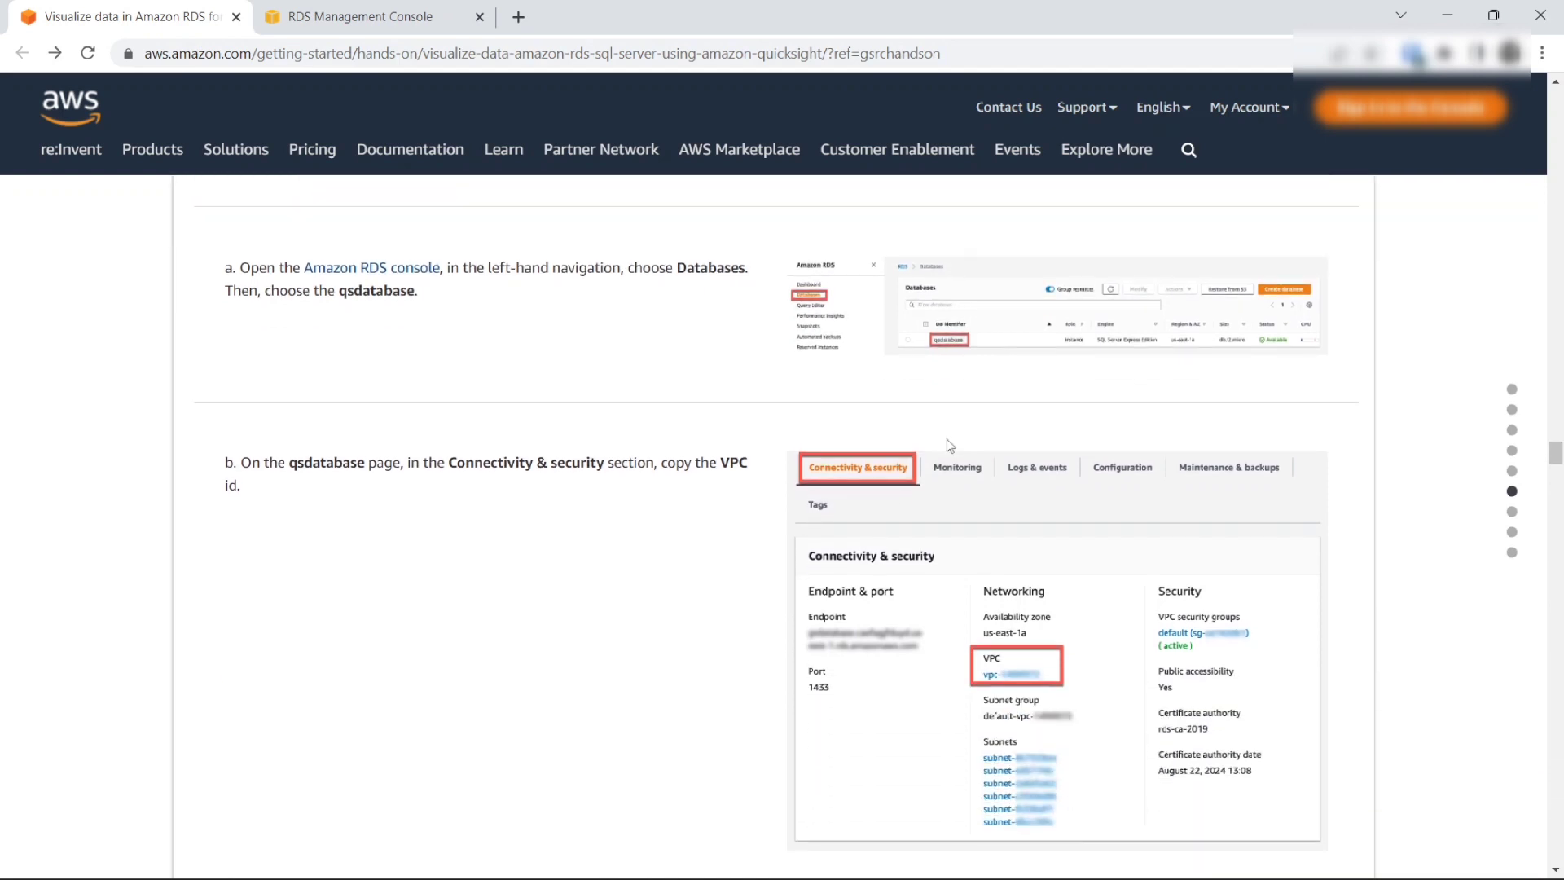
# Step: Open the qsdatabase details in the RDS console and follow its default VPC security group to EC2
pyautogui.click(363, 13)
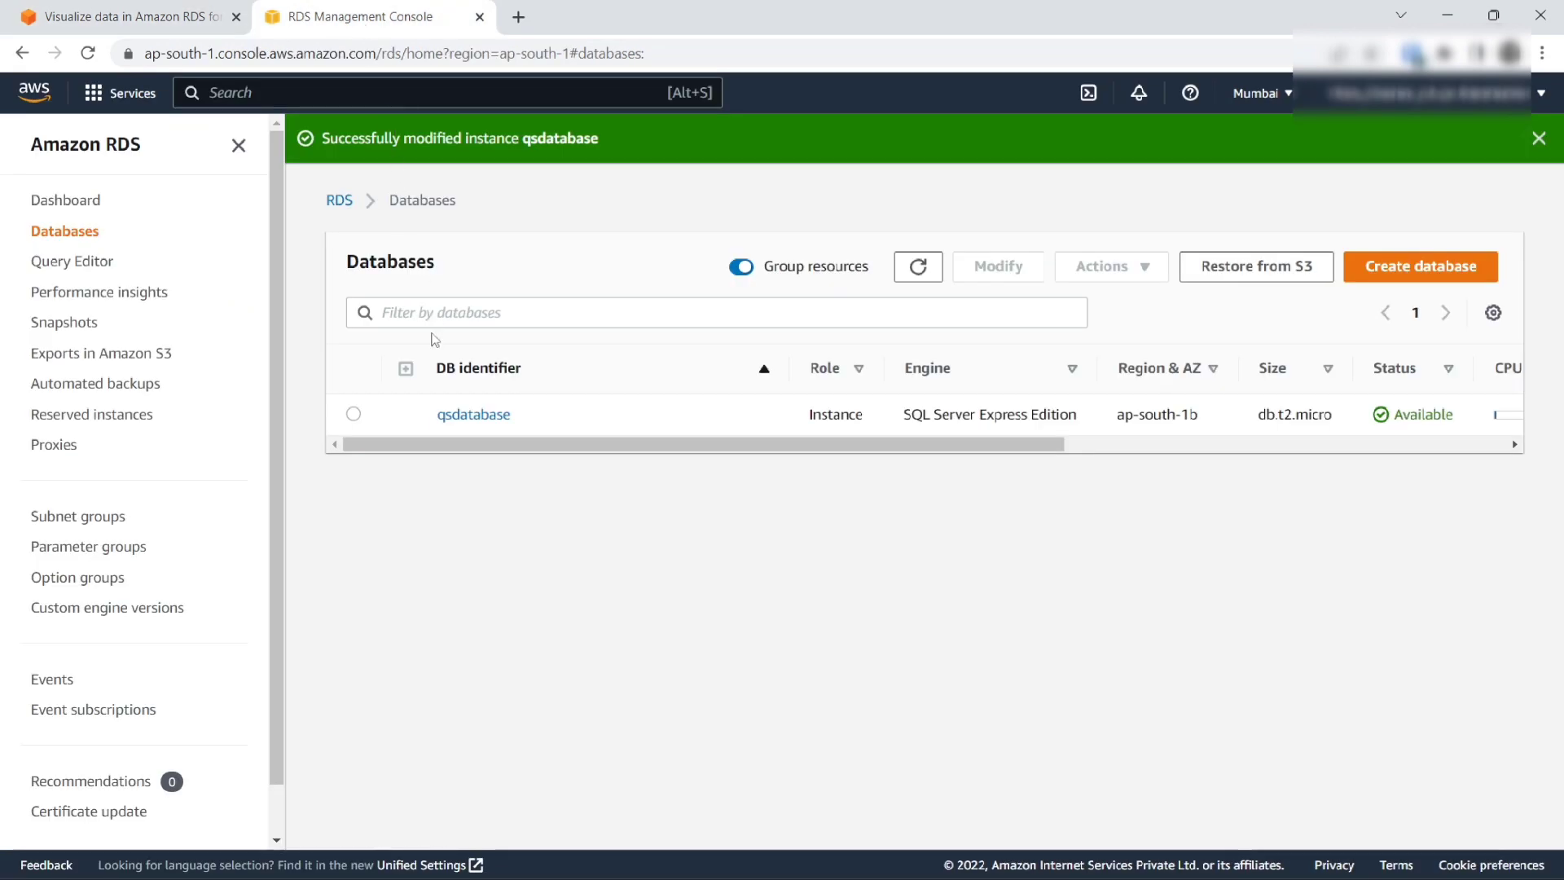
pyautogui.click(454, 417)
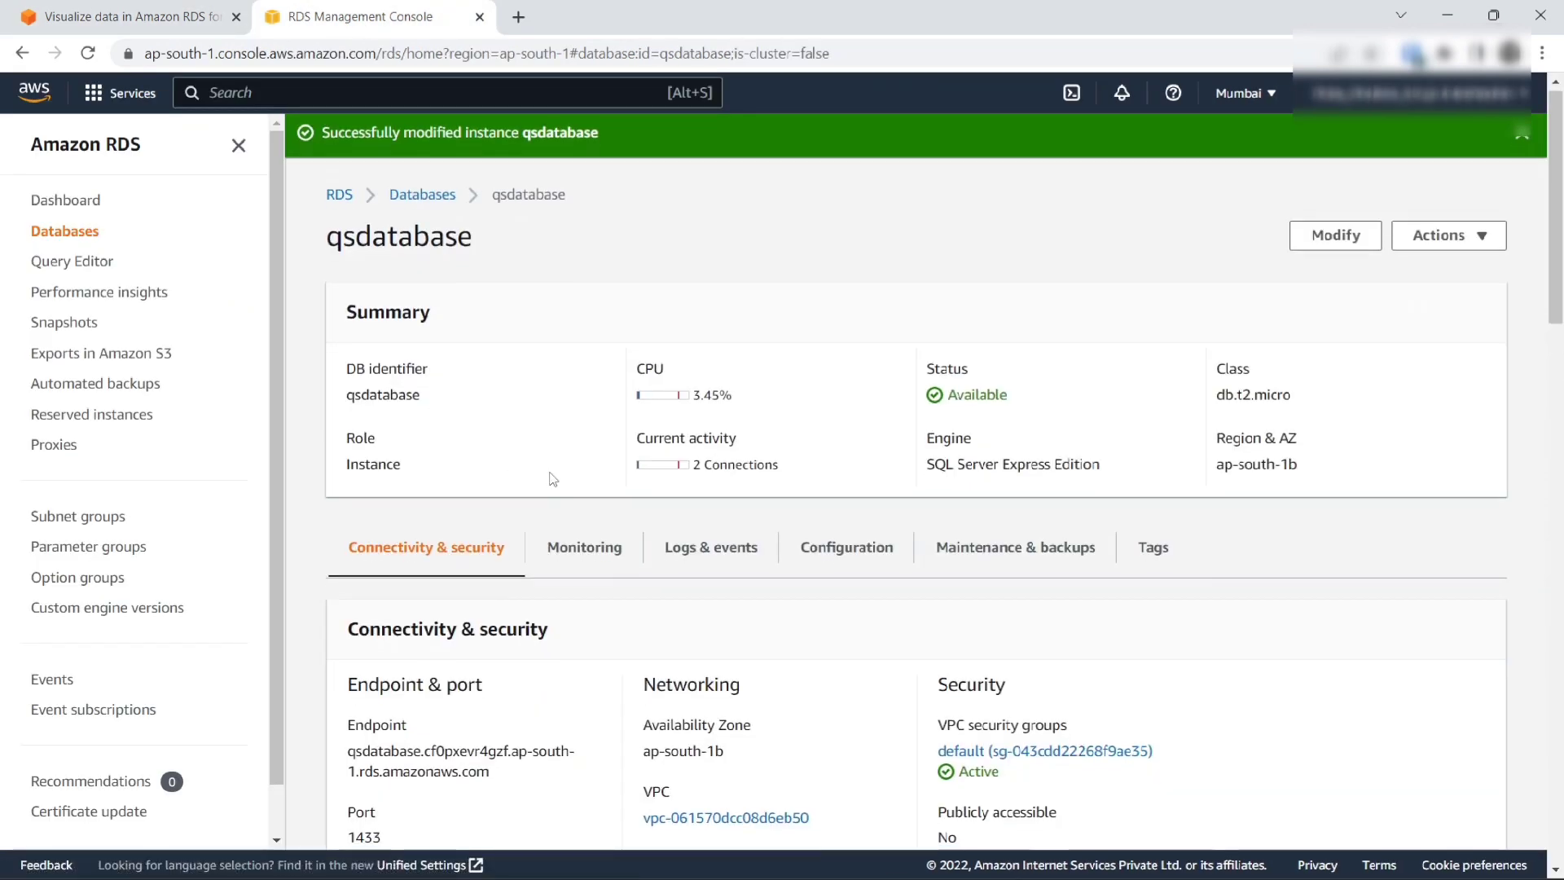
pyautogui.scroll(-2, 553, 479)
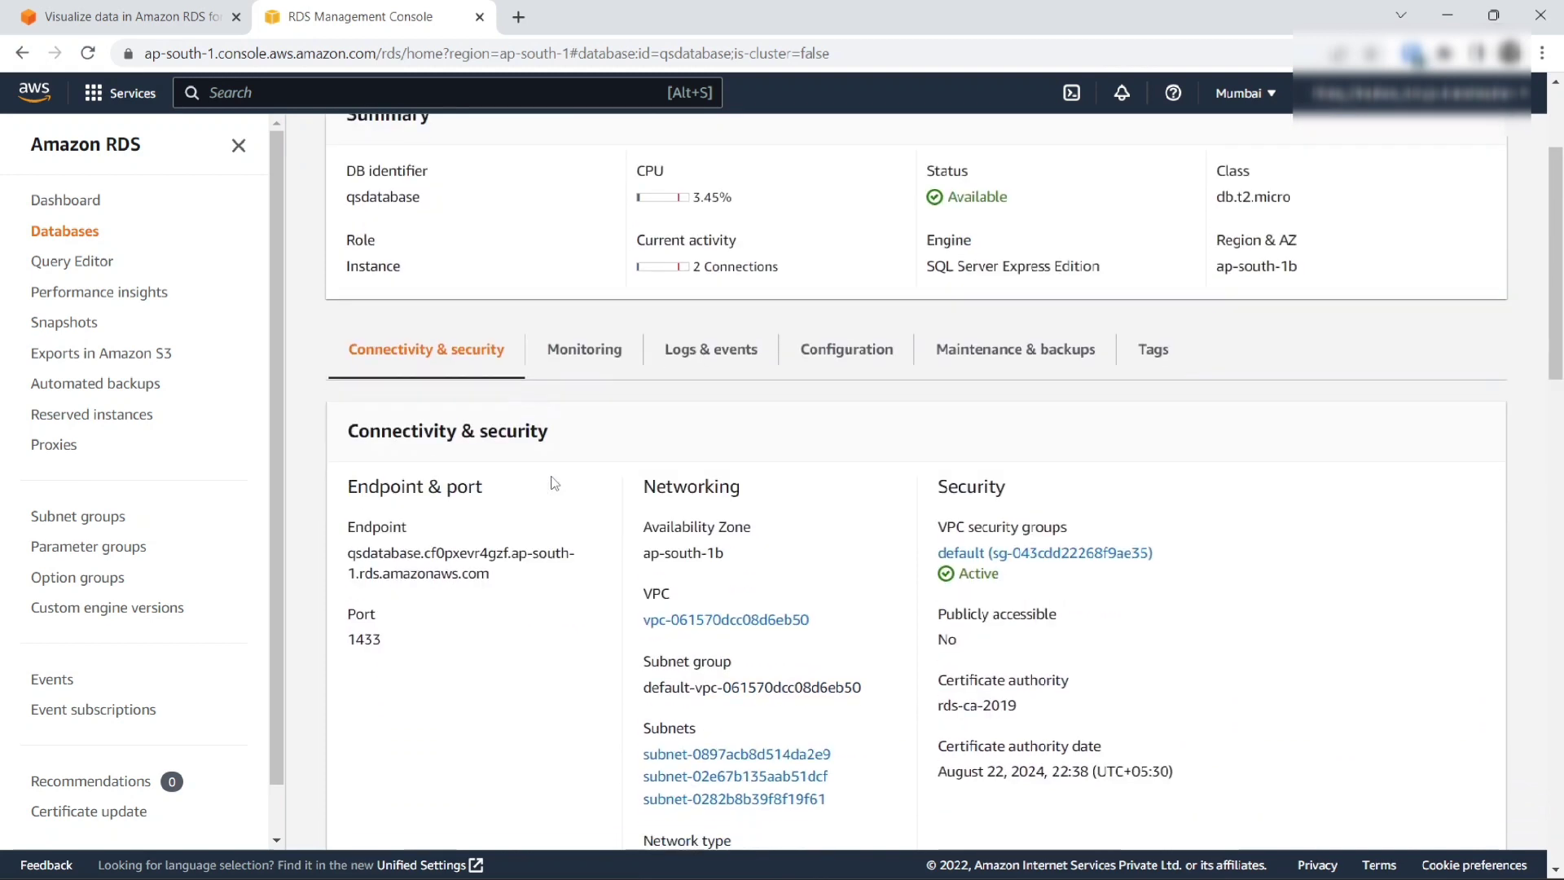
pyautogui.click(963, 562)
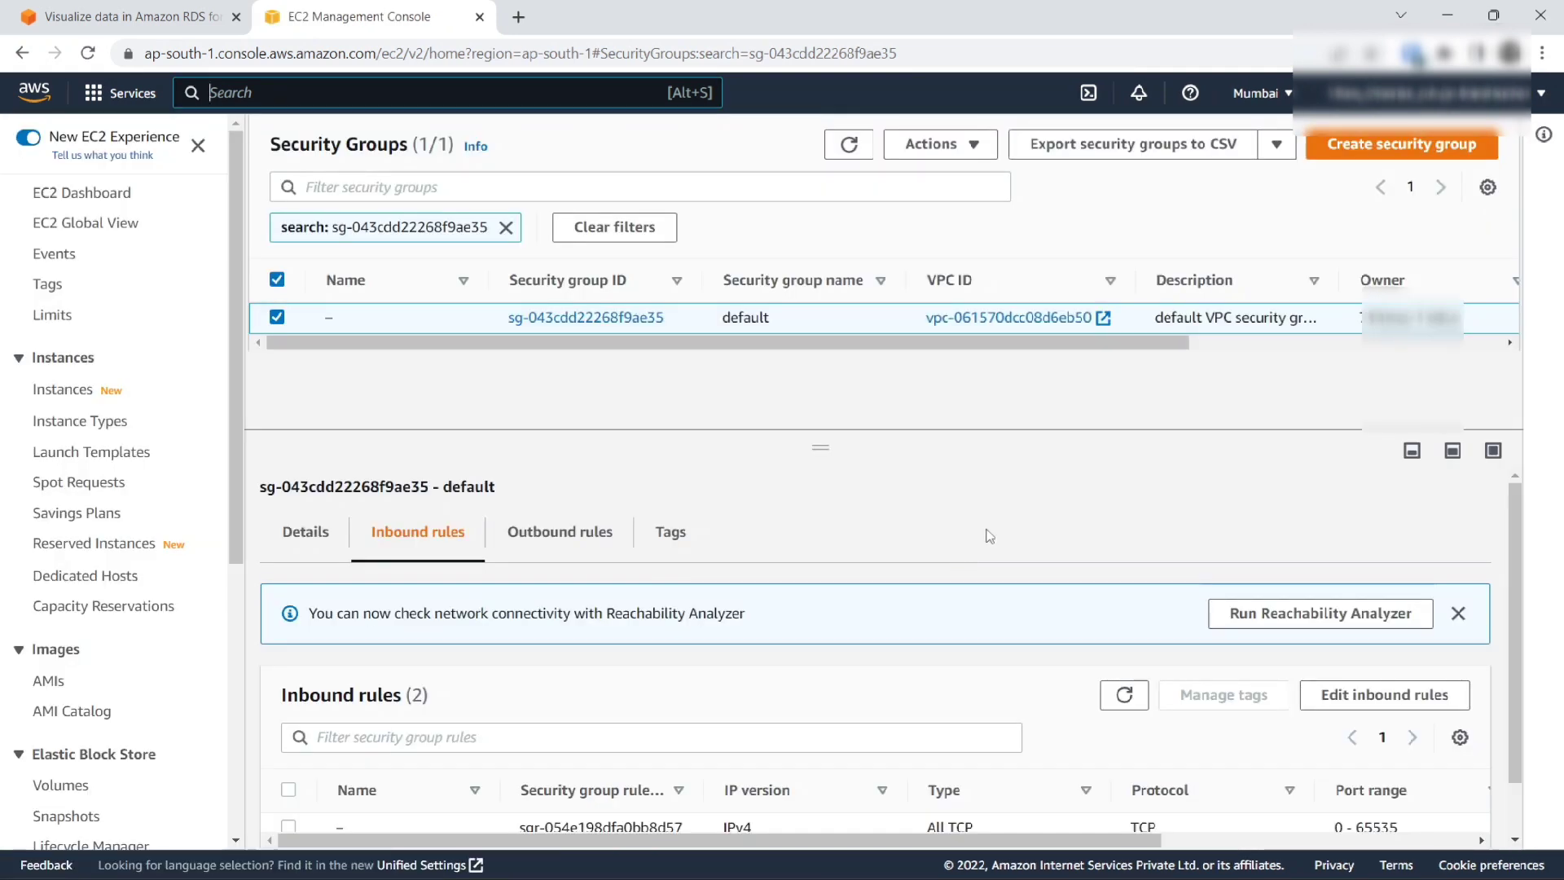
# Step: Create a security group named RDS SecGP with the description "for QS" in the database's VPC
pyautogui.click(1349, 157)
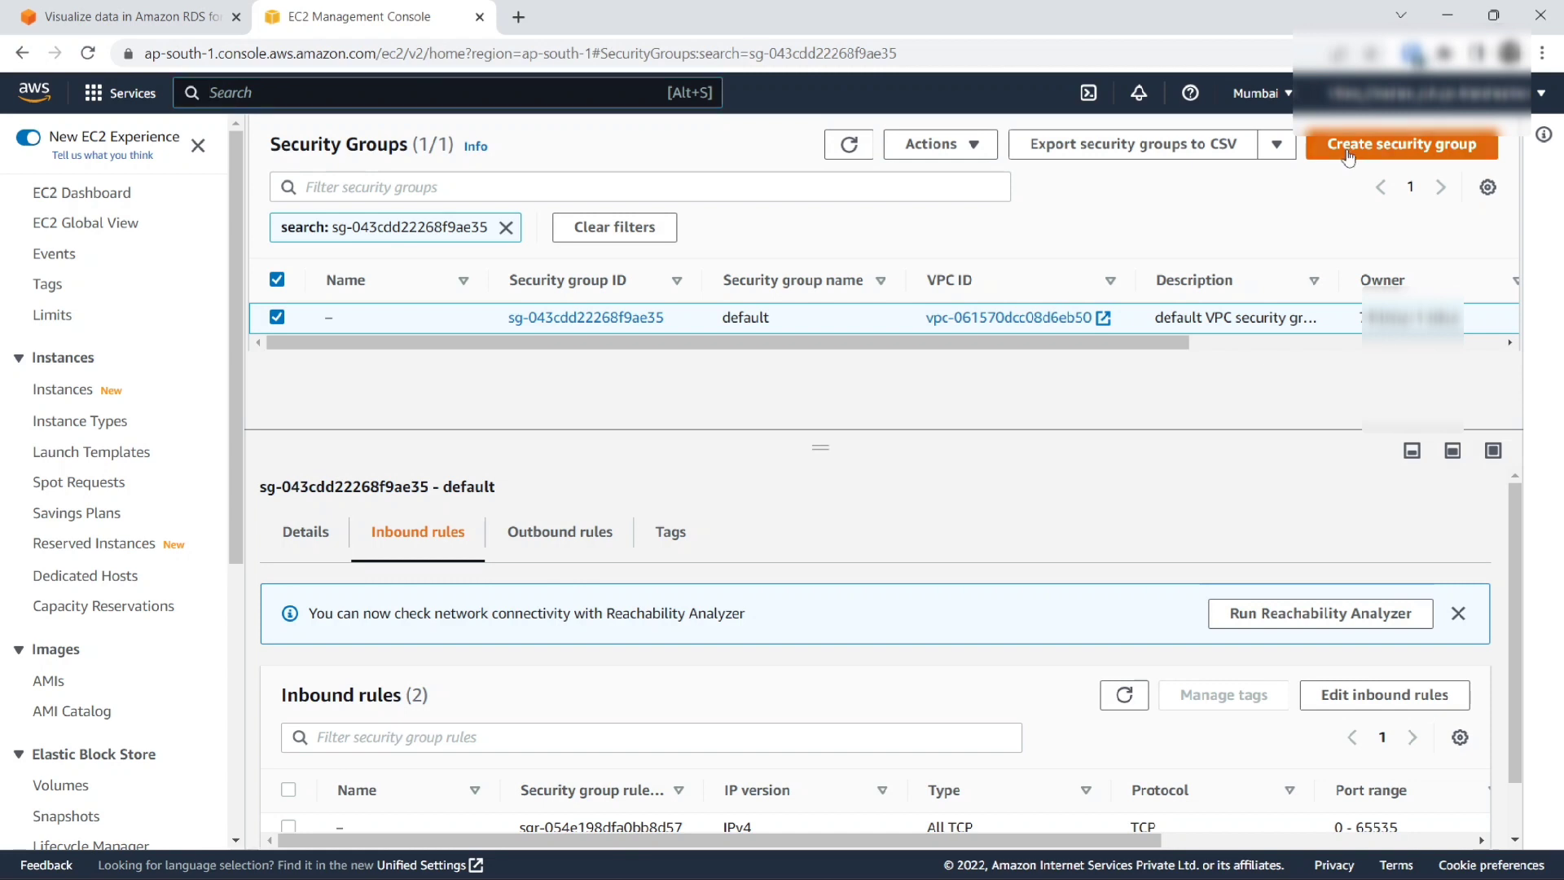
pyautogui.click(328, 383)
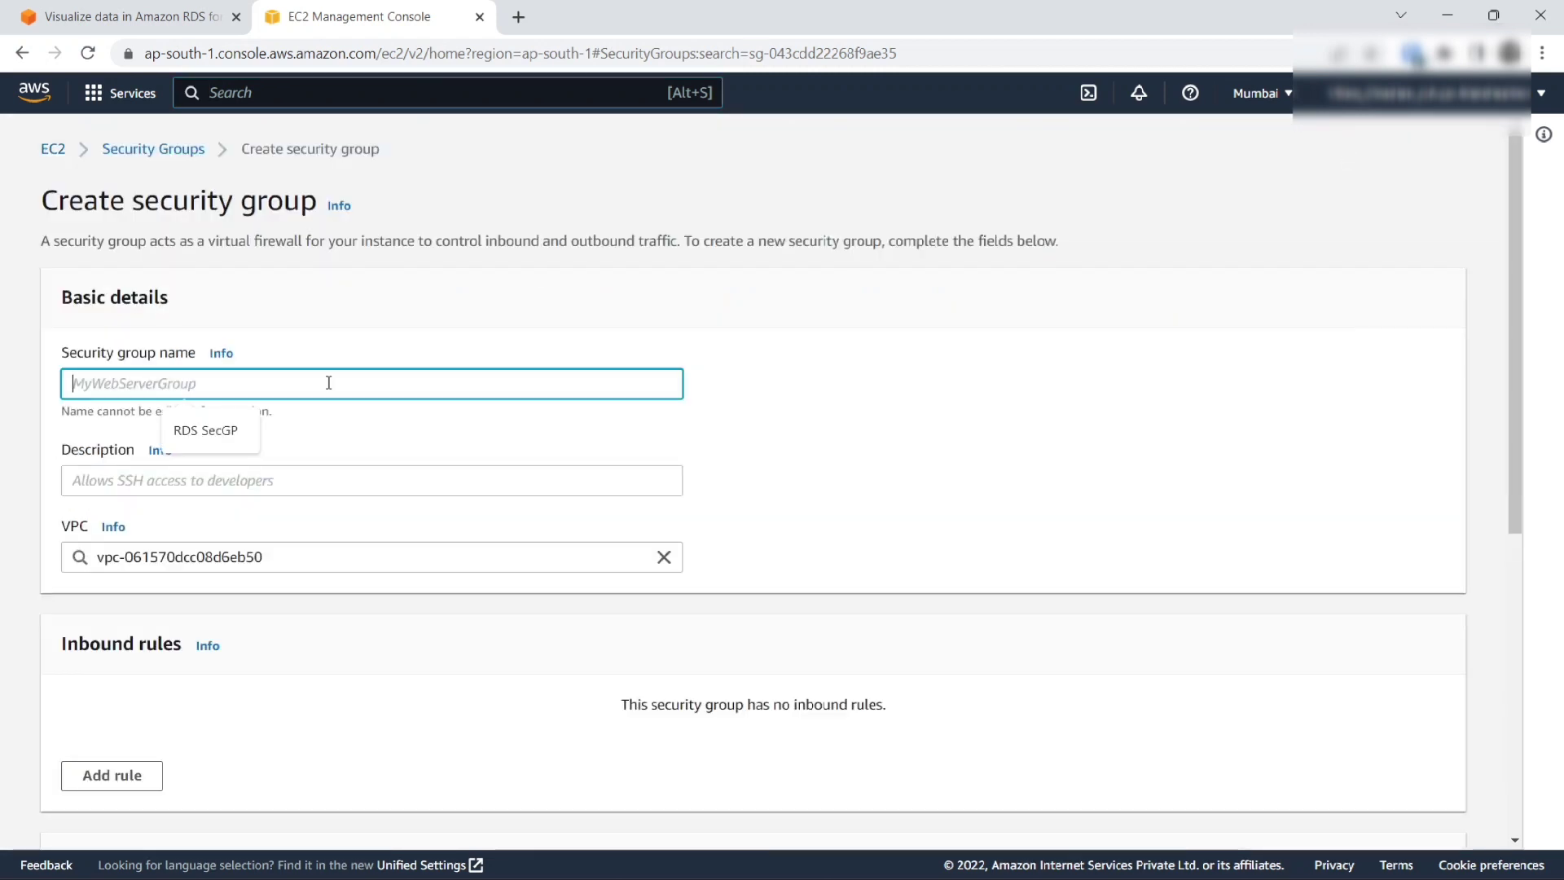
pyautogui.write('RDS S')
pyautogui.press('BackSpace')
pyautogui.write('ecGP')
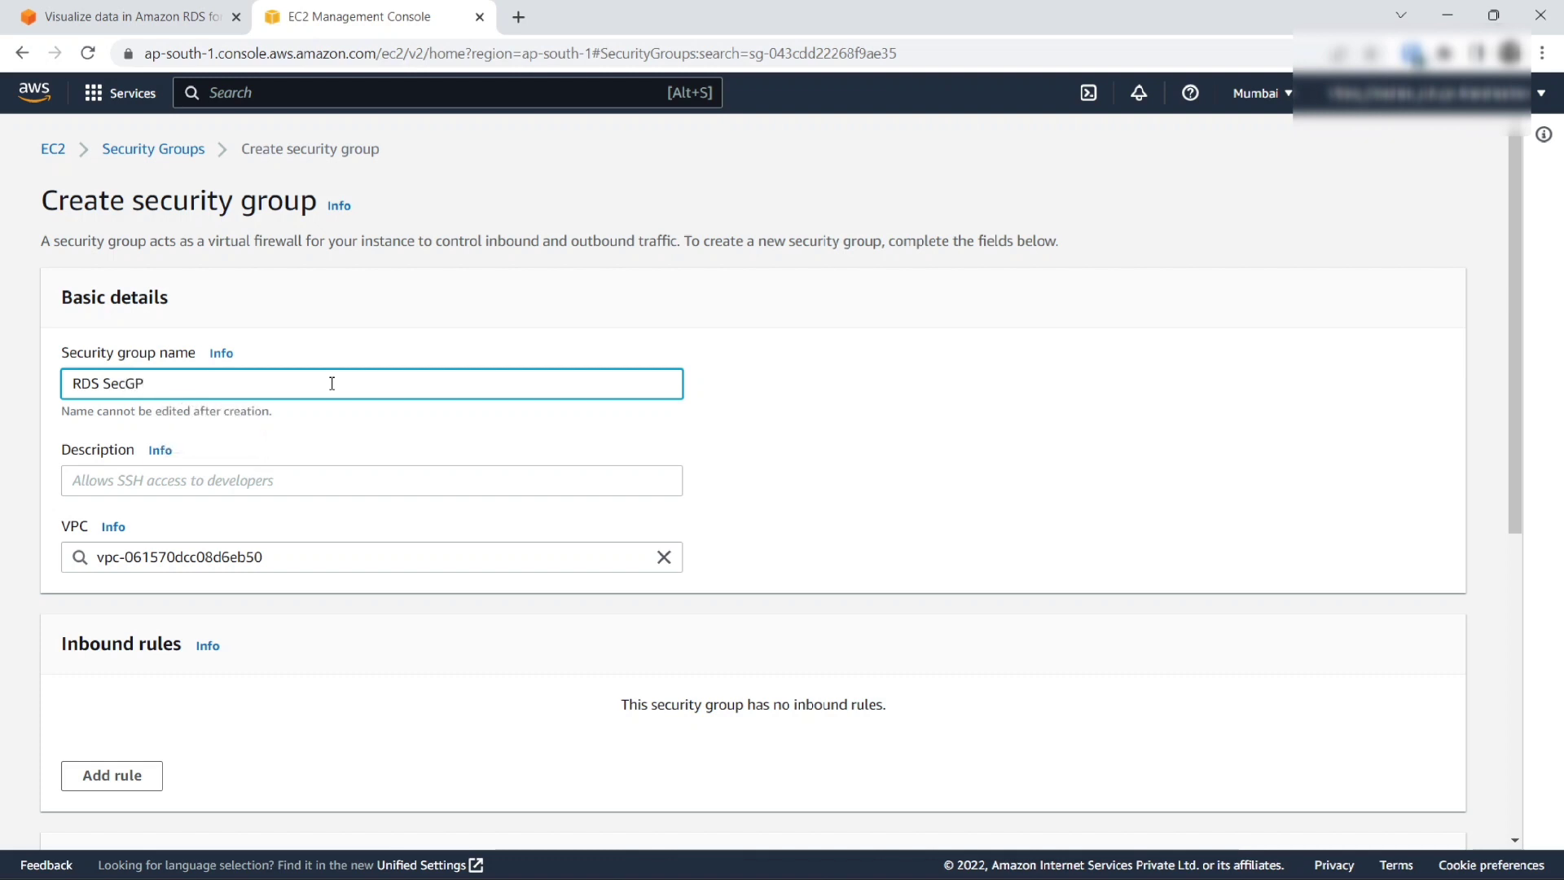
pyautogui.click(213, 471)
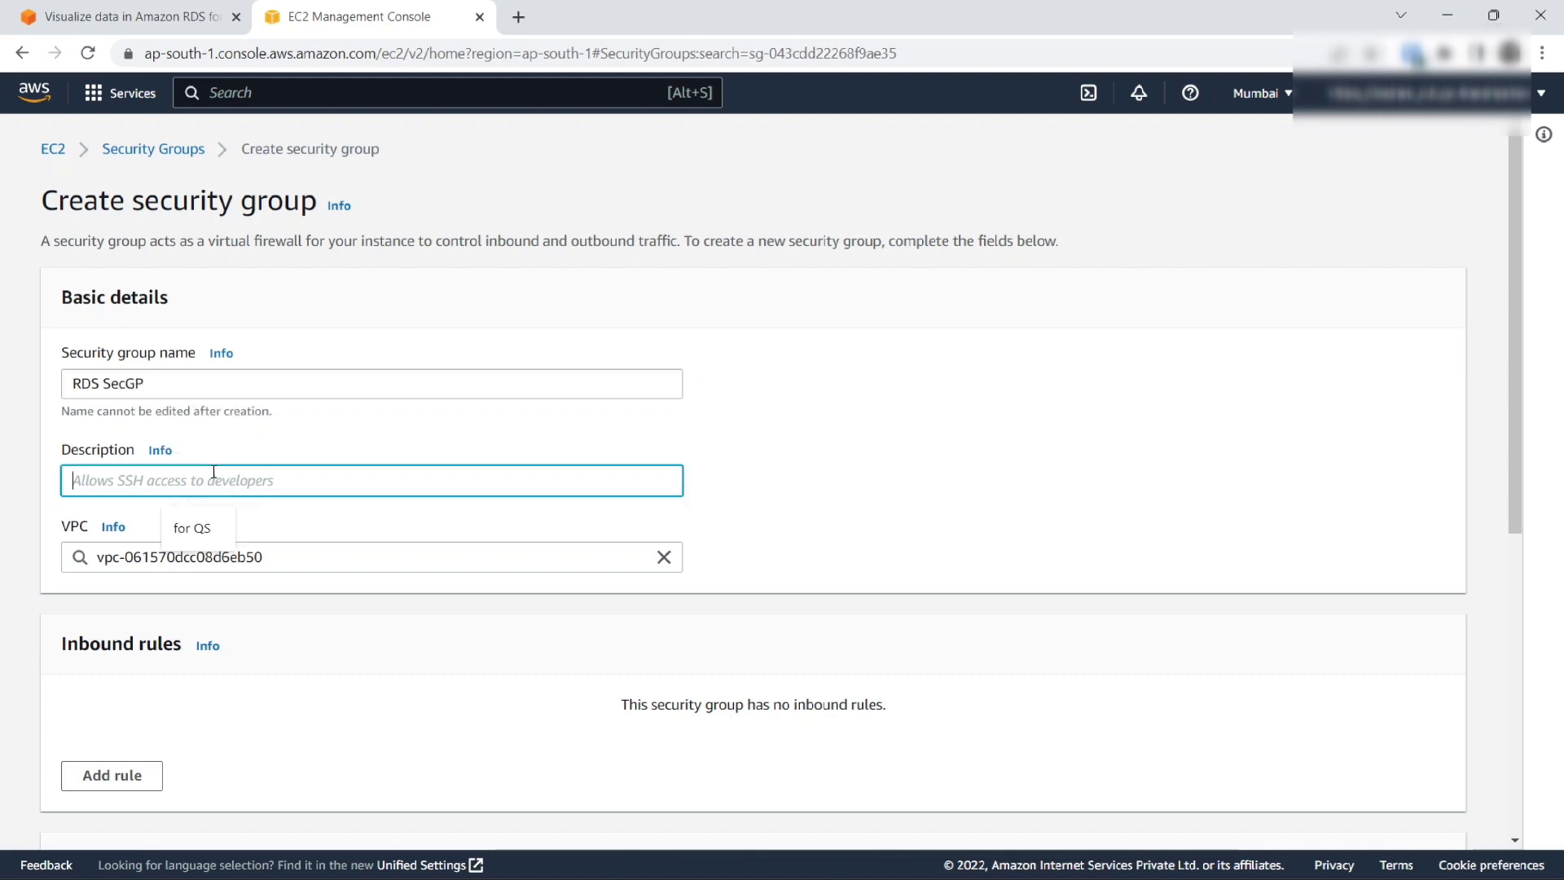
pyautogui.write('for')
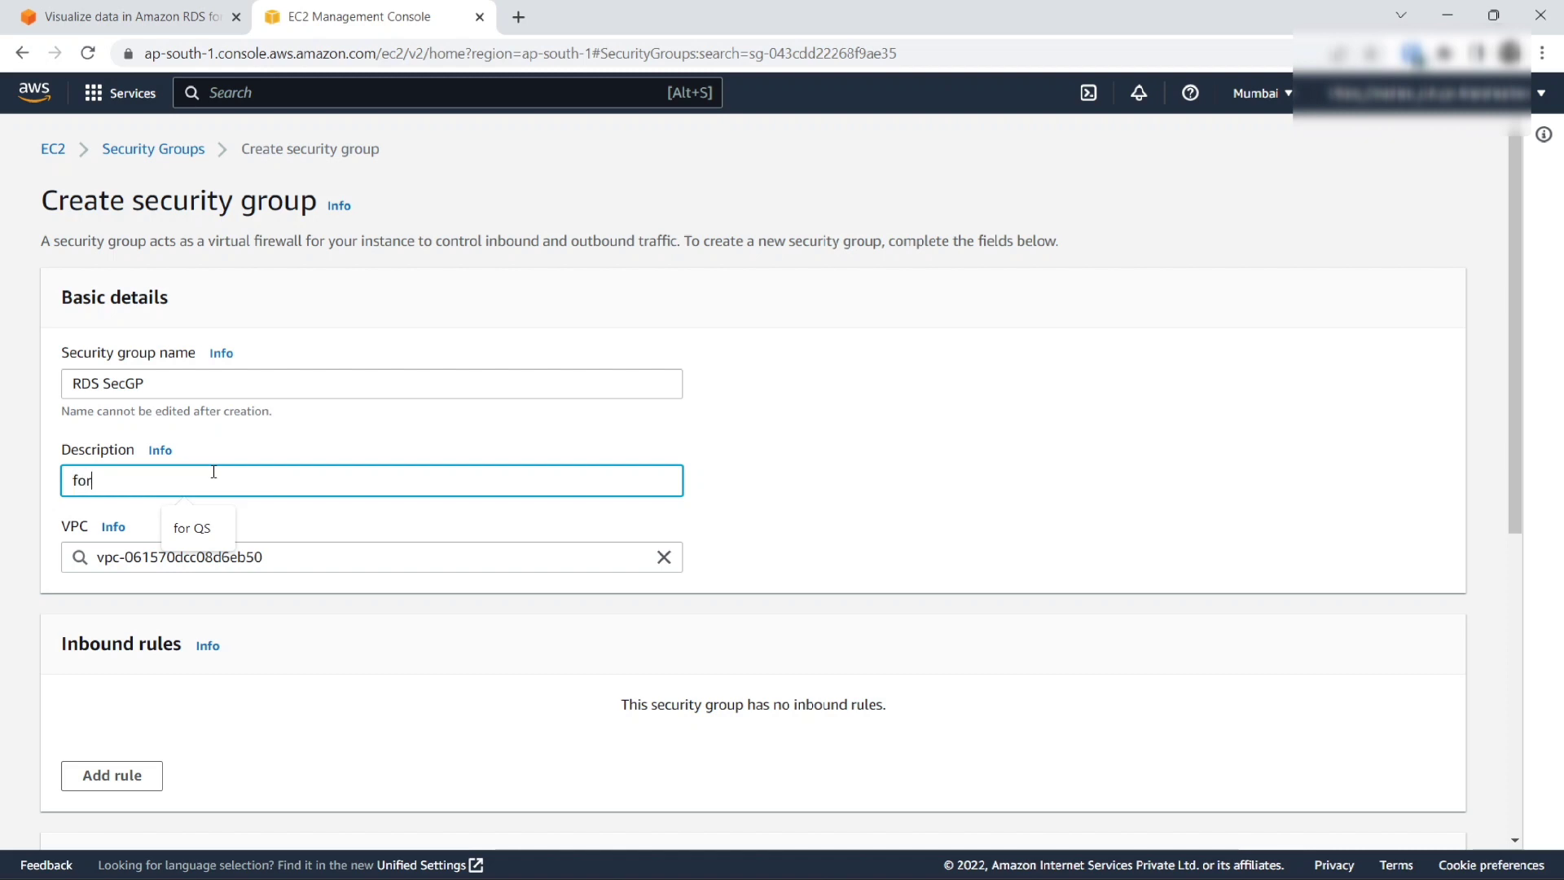
pyautogui.write('S')
pyautogui.scroll(-7, 213, 472)
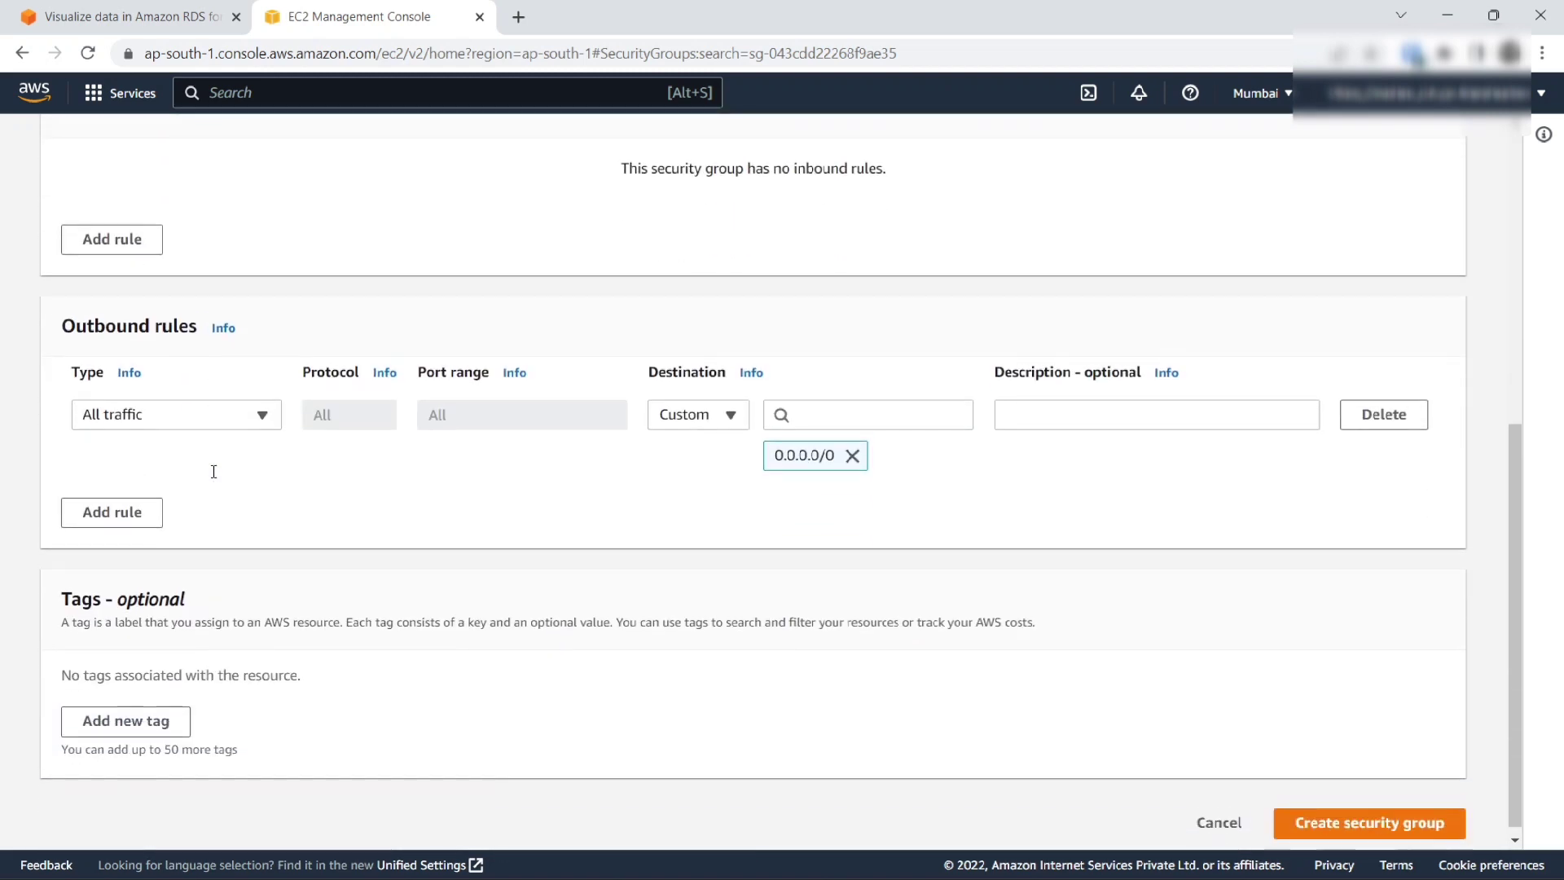
pyautogui.click(1358, 817)
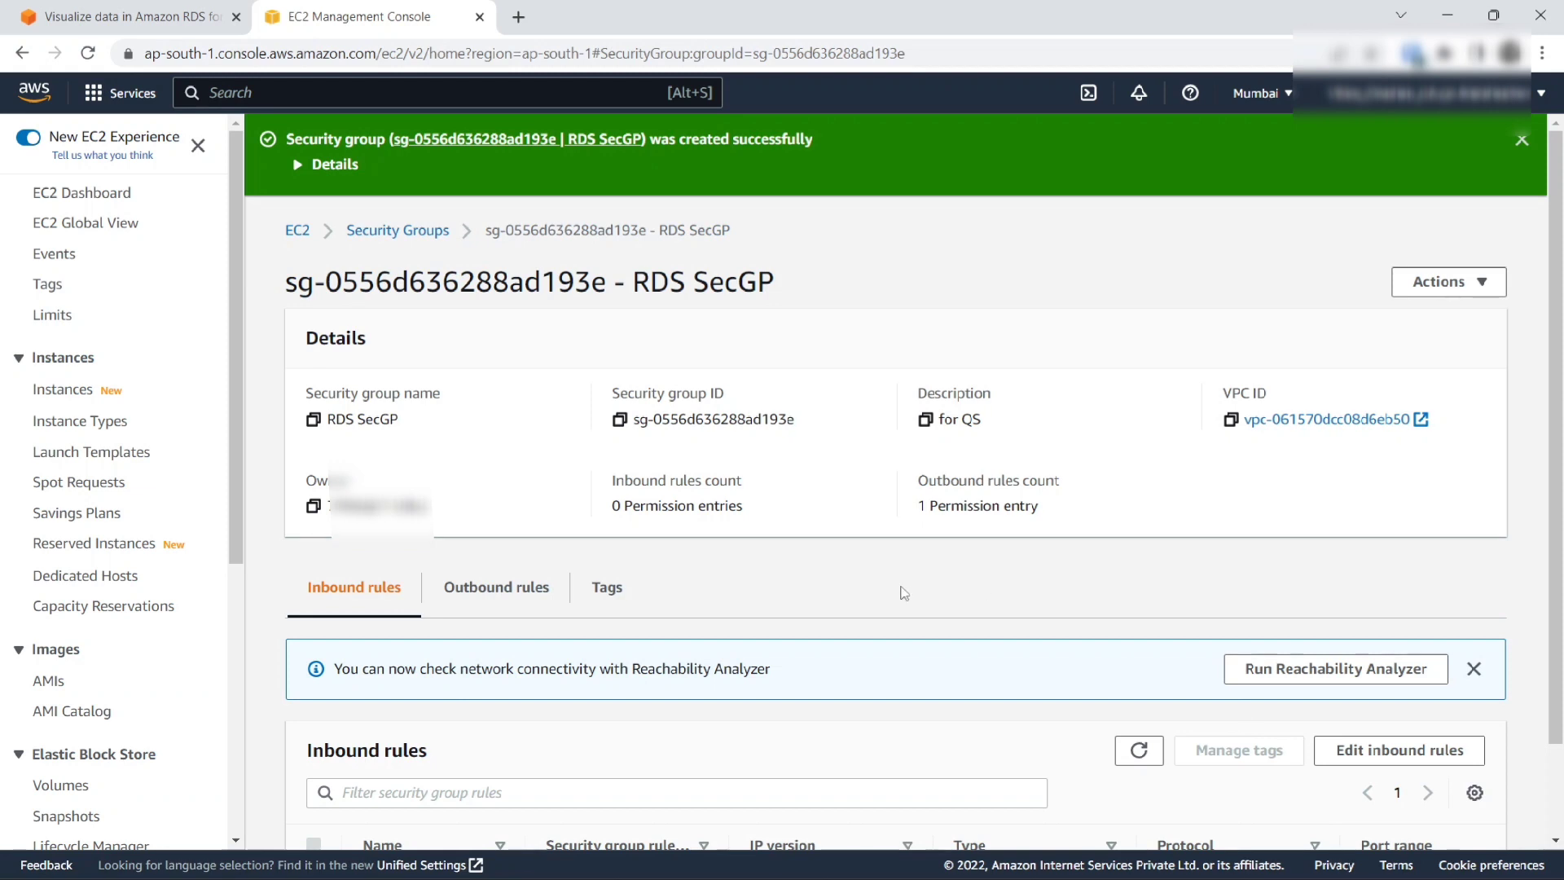
# Step: Copy the RDS SecGP security group's ID and start creating another security group from the list
pyautogui.click(620, 421)
pyautogui.click(429, 240)
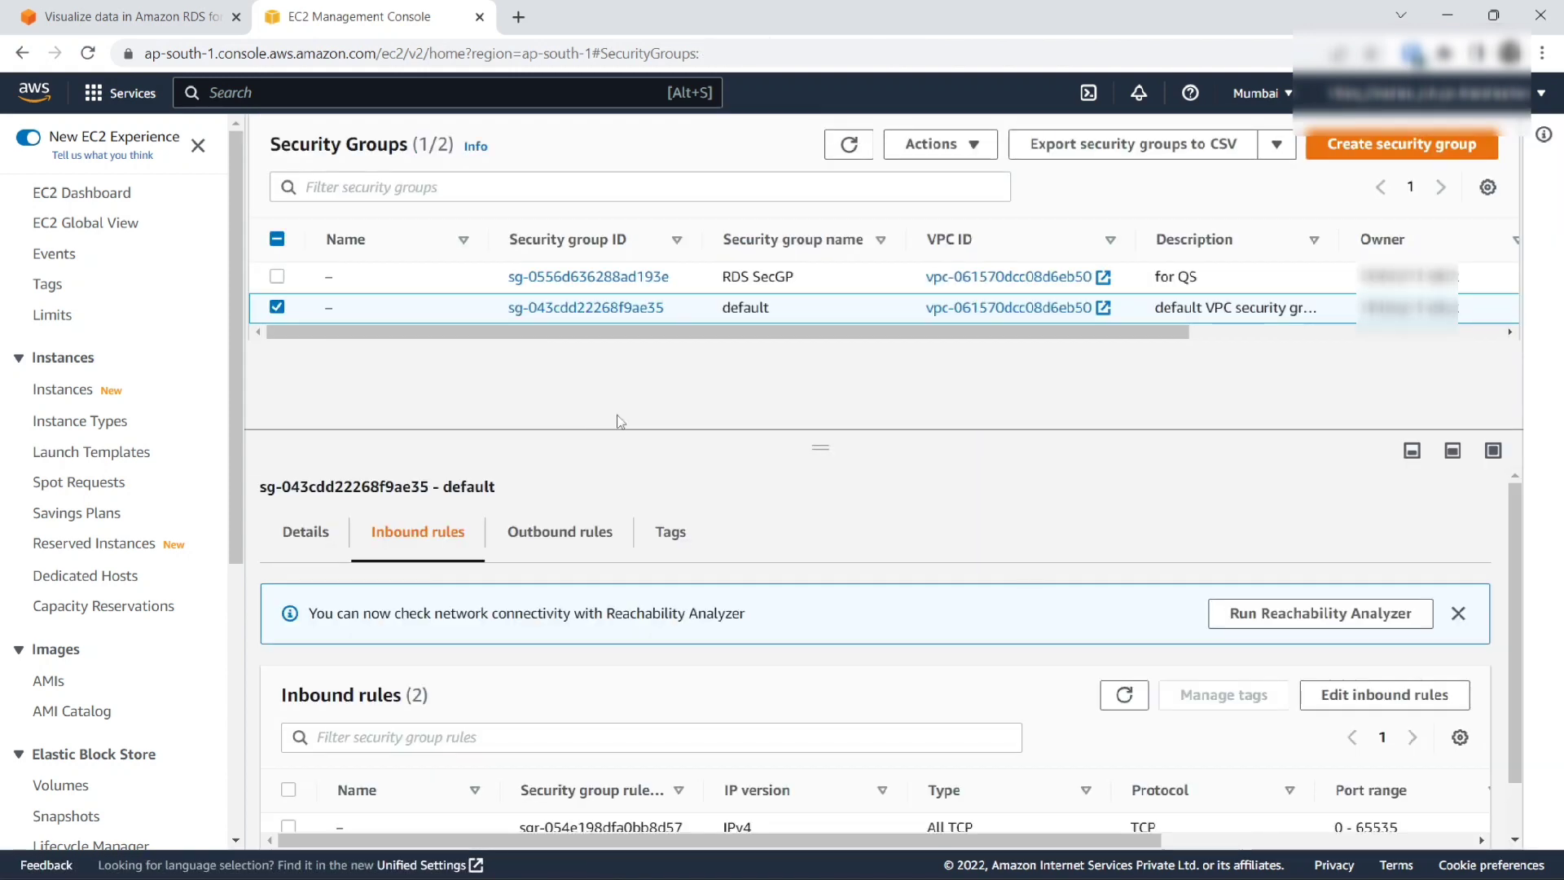
pyautogui.click(1373, 163)
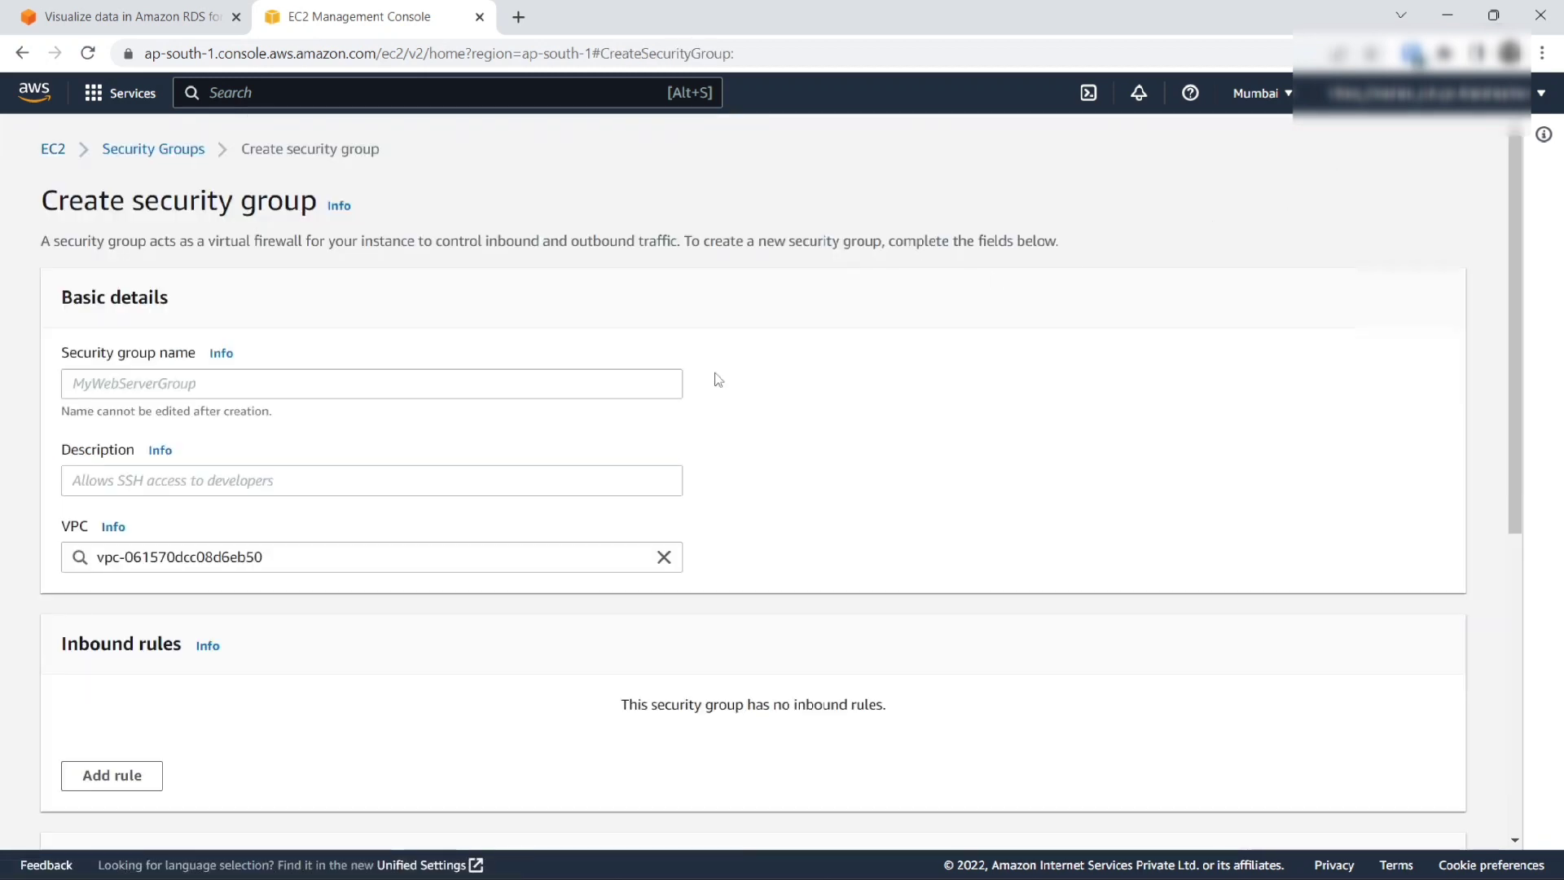
# Step: Name the new security group QS SecGP and describe it as "for RDS"
pyautogui.click(145, 380)
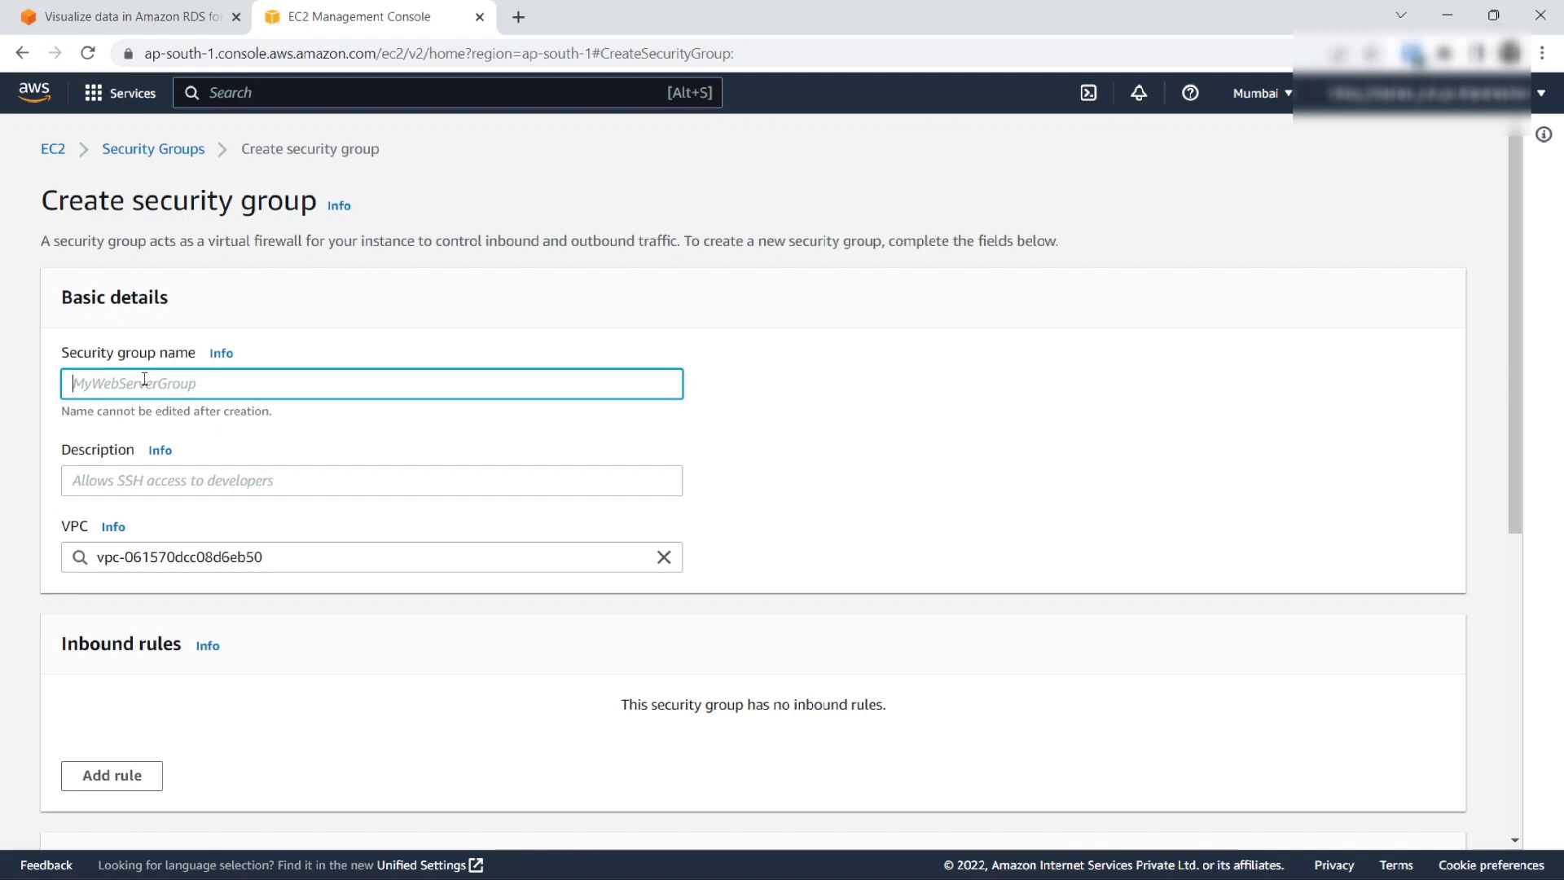
pyautogui.write('QS SEC')
pyautogui.press('BackSpace')
pyautogui.write('cGP')
pyautogui.click(97, 487)
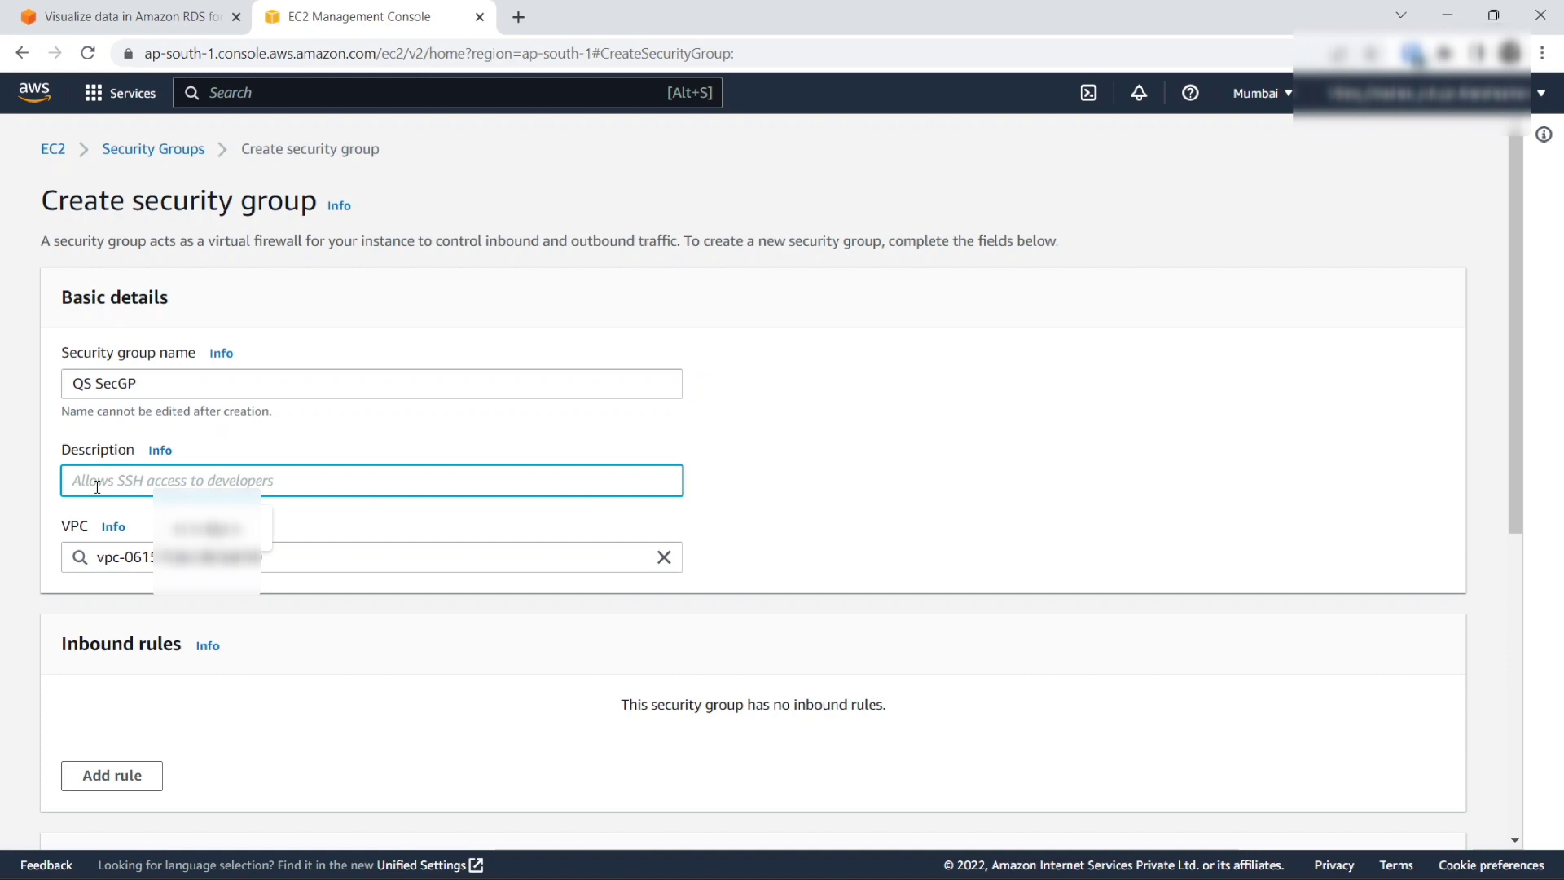
pyautogui.write('for')
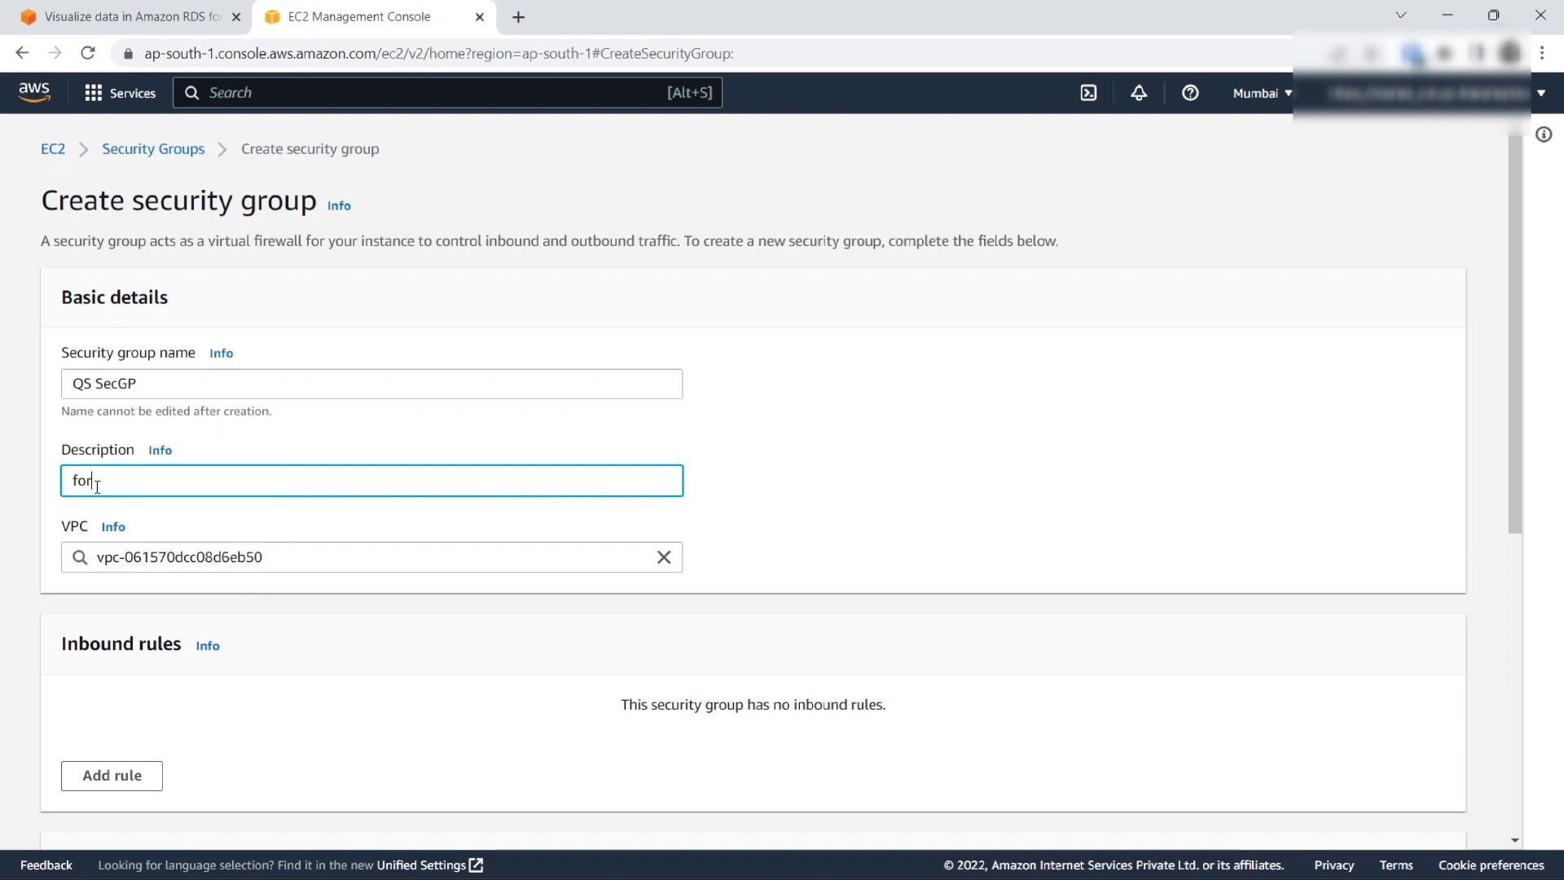
pyautogui.write(' RDS')
# Step: Add an inbound rule of type All traffic to the QS SecGP security group
pyautogui.scroll(-3, 97, 486)
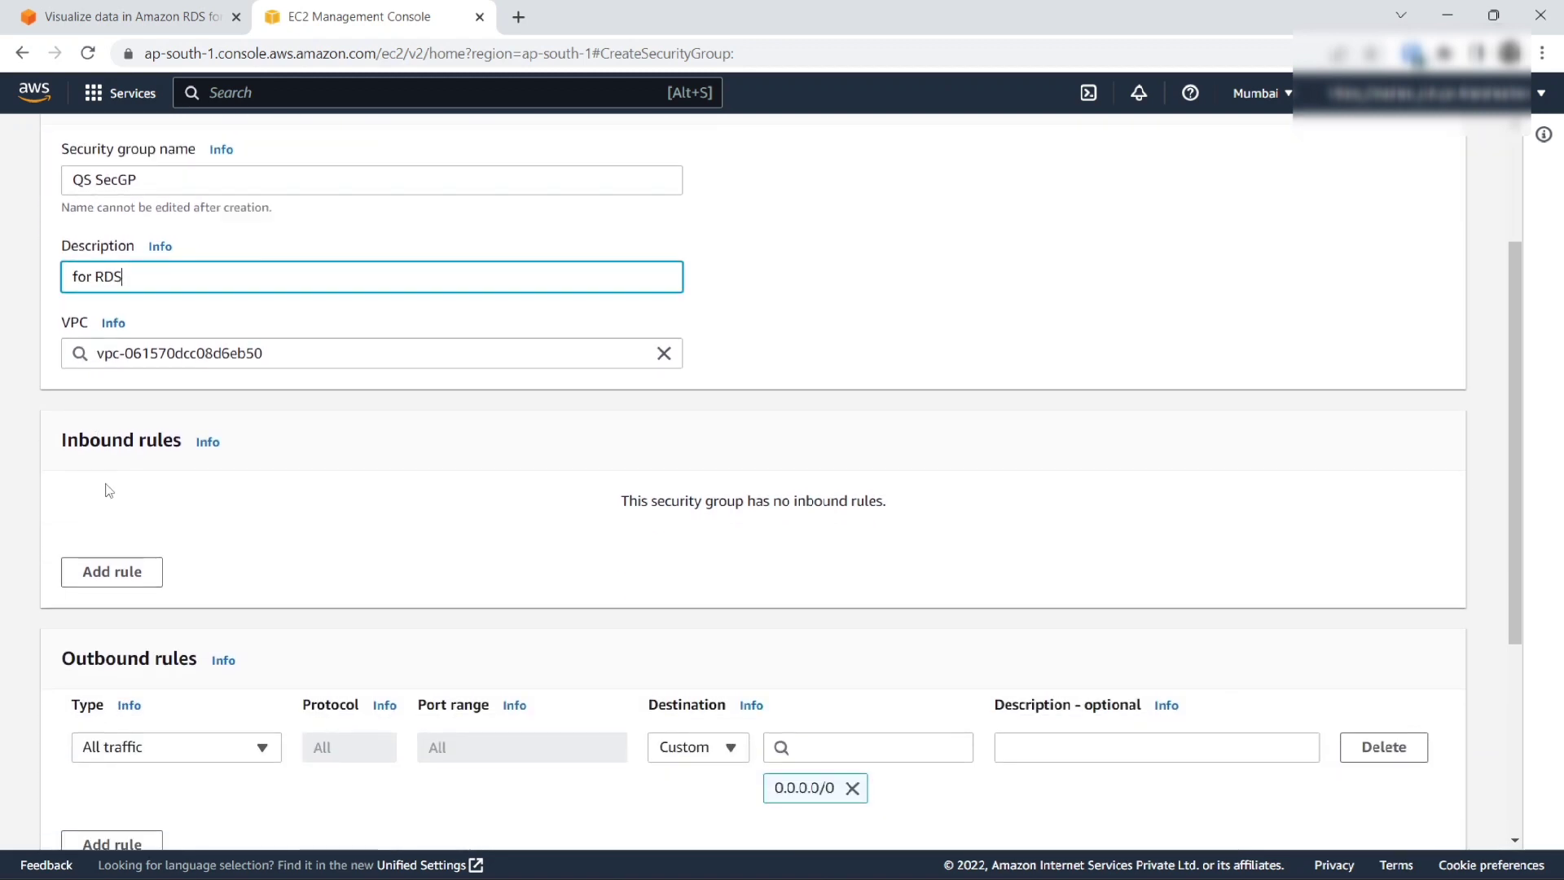
pyautogui.click(122, 570)
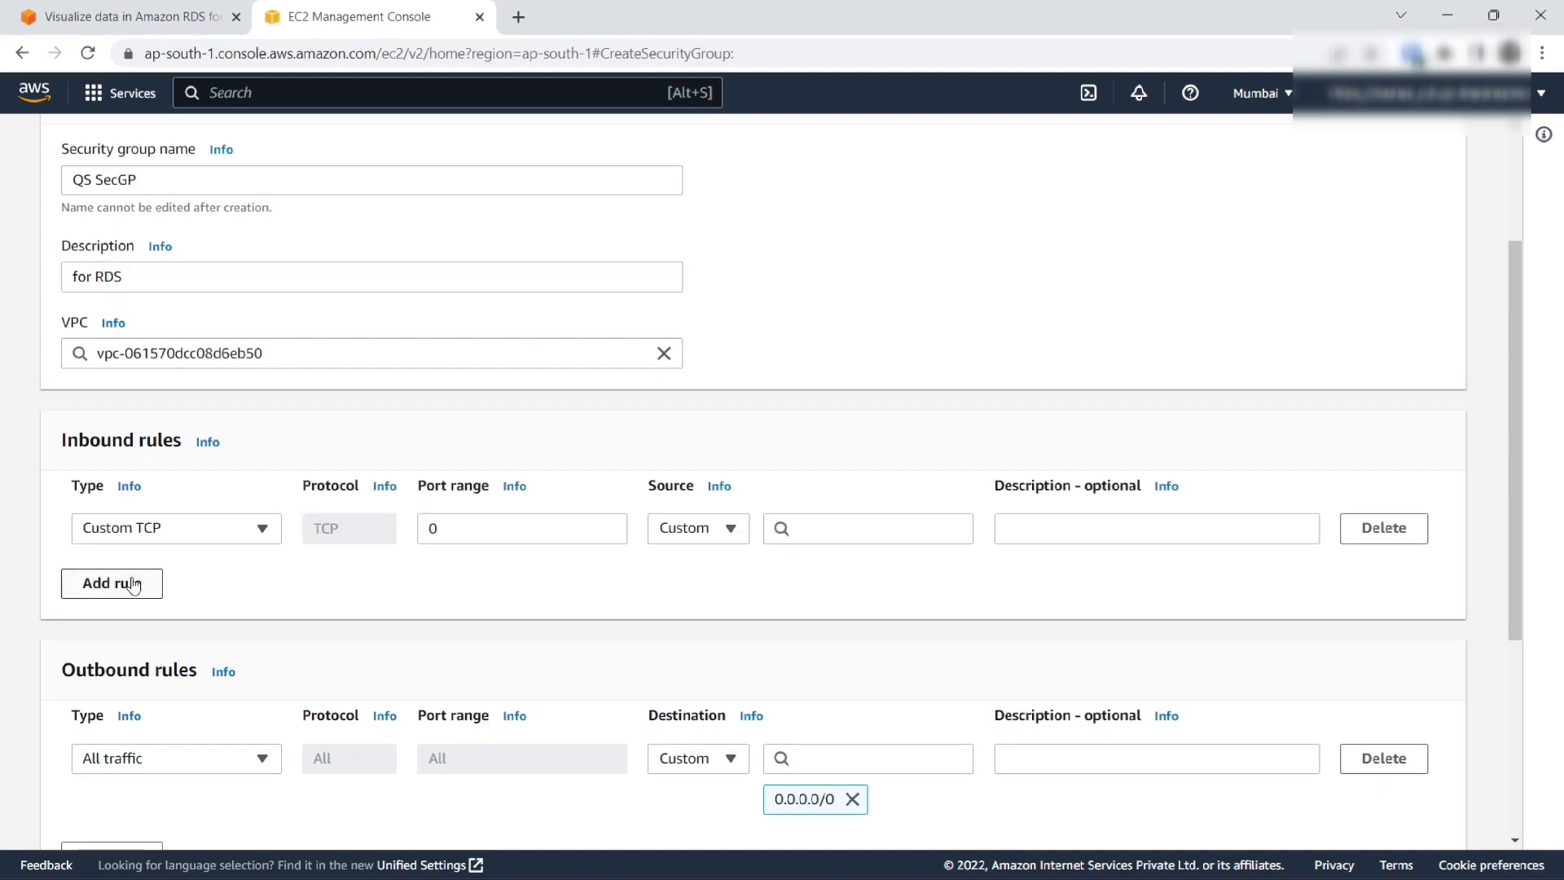
pyautogui.click(242, 541)
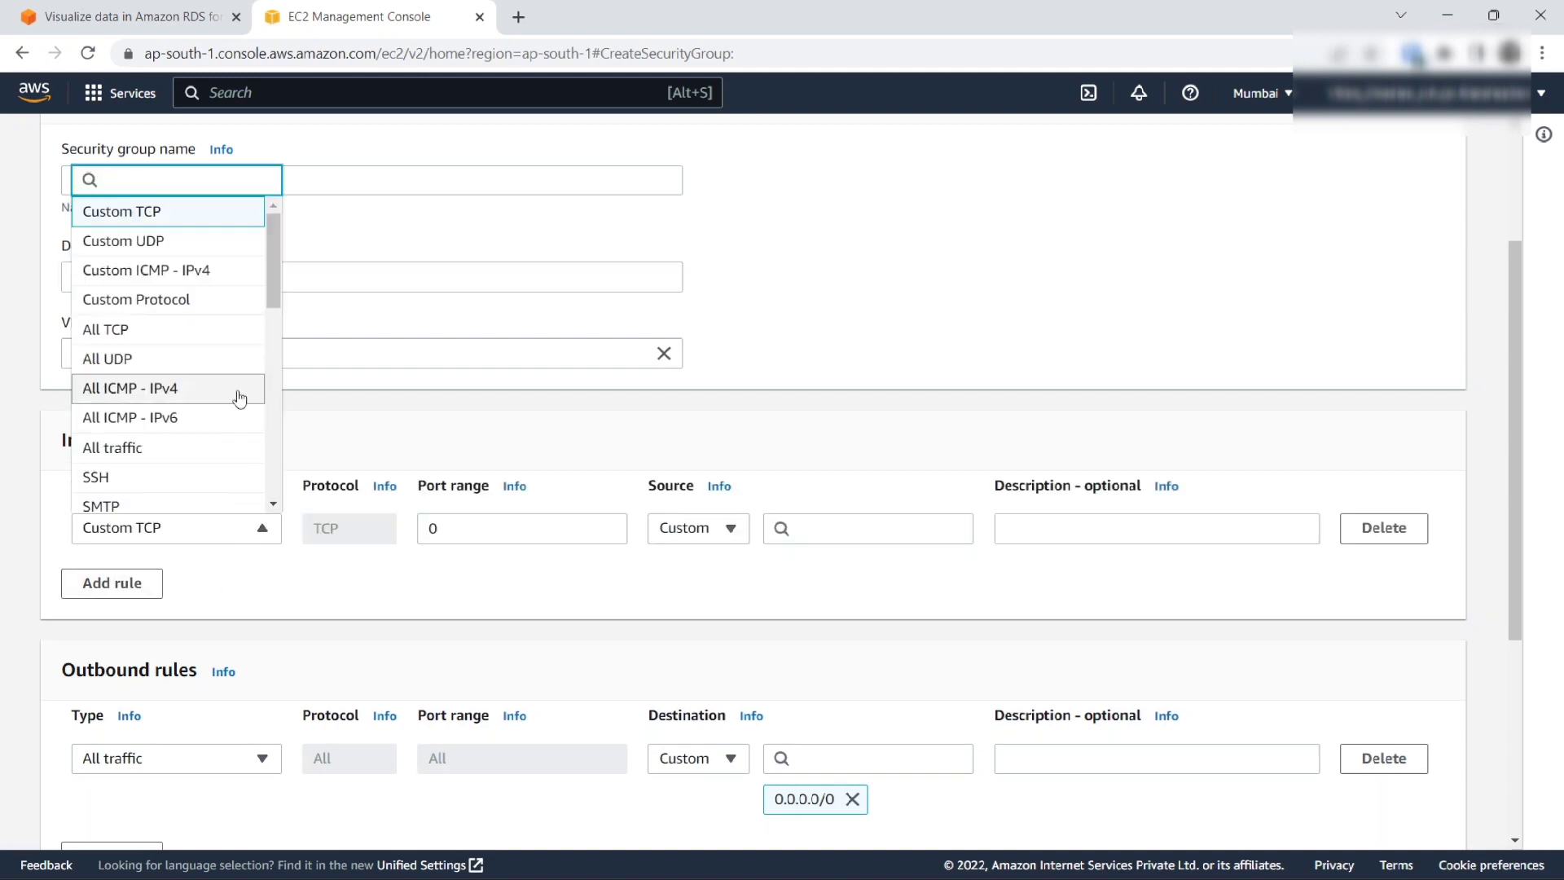
pyautogui.scroll(-1, 216, 395)
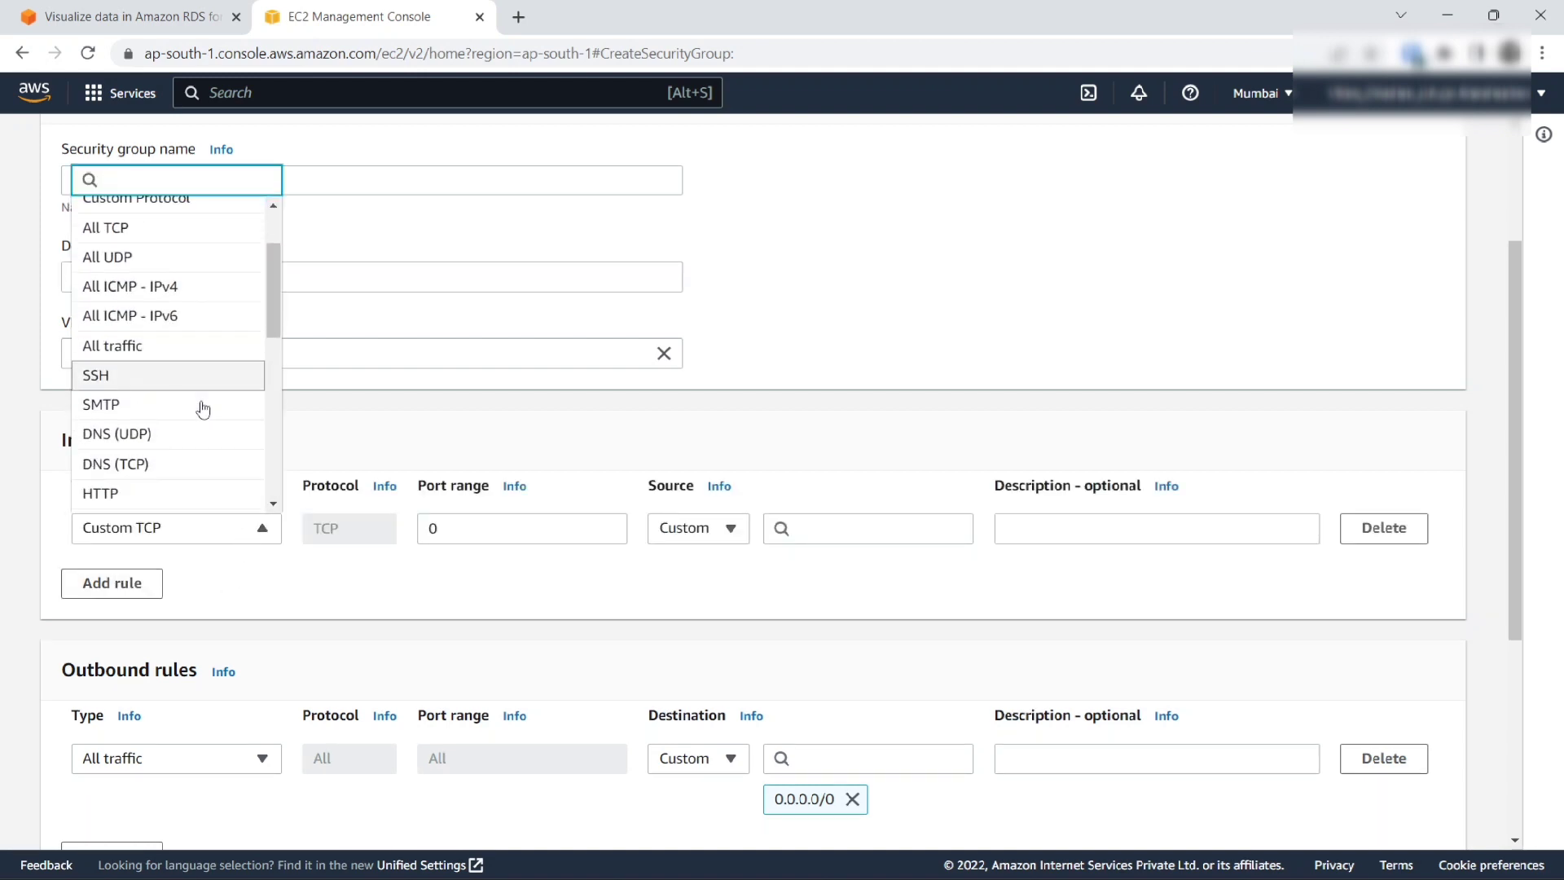
pyautogui.click(201, 351)
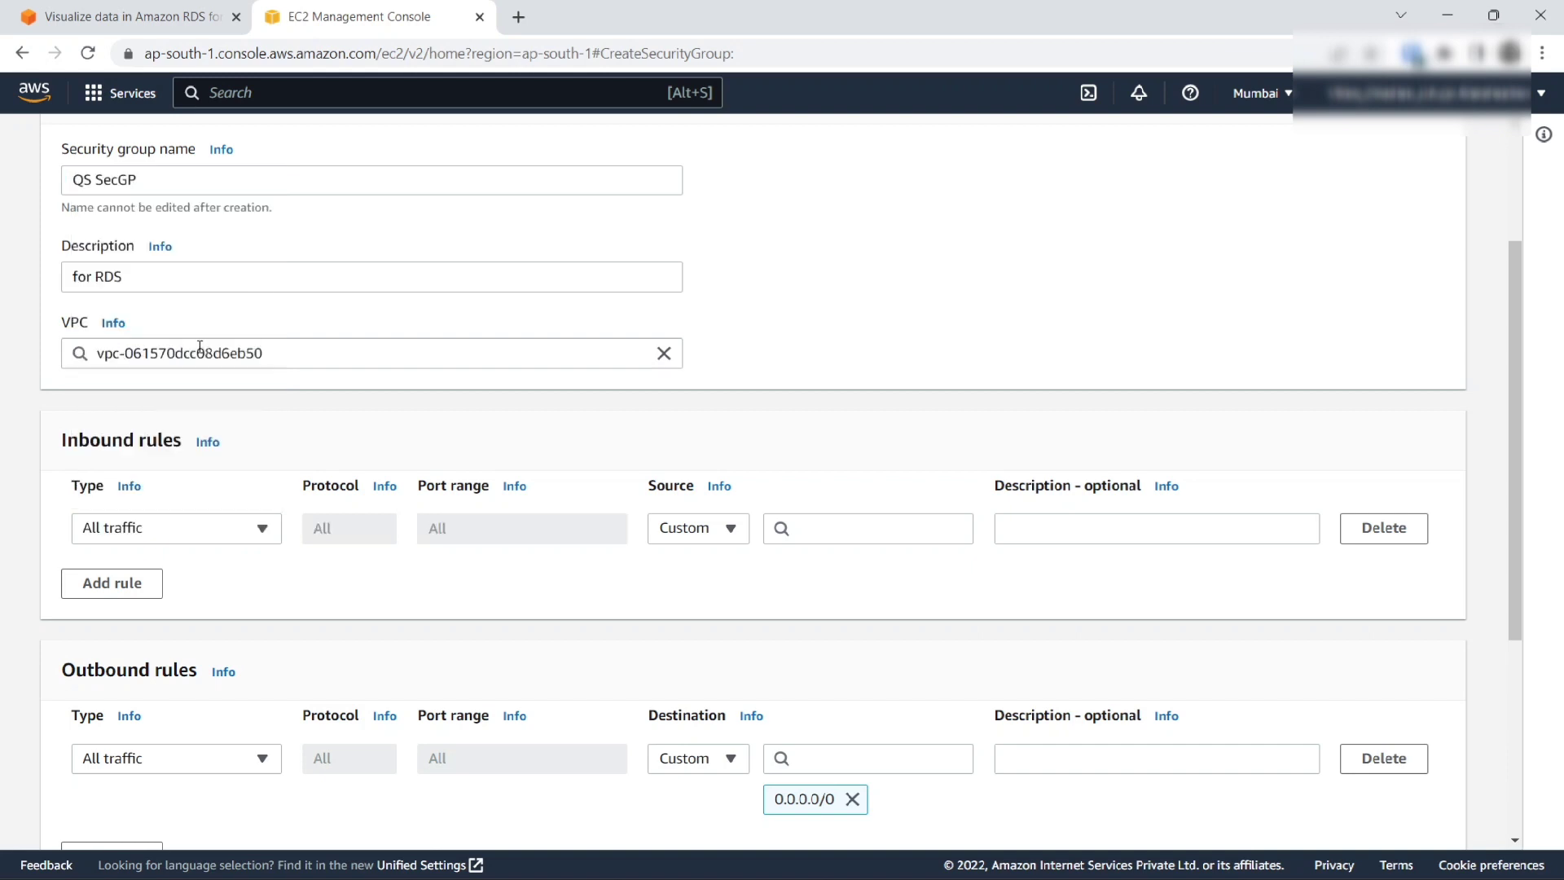
# Step: Set the inbound rule's custom source to the RDS SecGP group using its copied ID, and create the security group
pyautogui.click(693, 539)
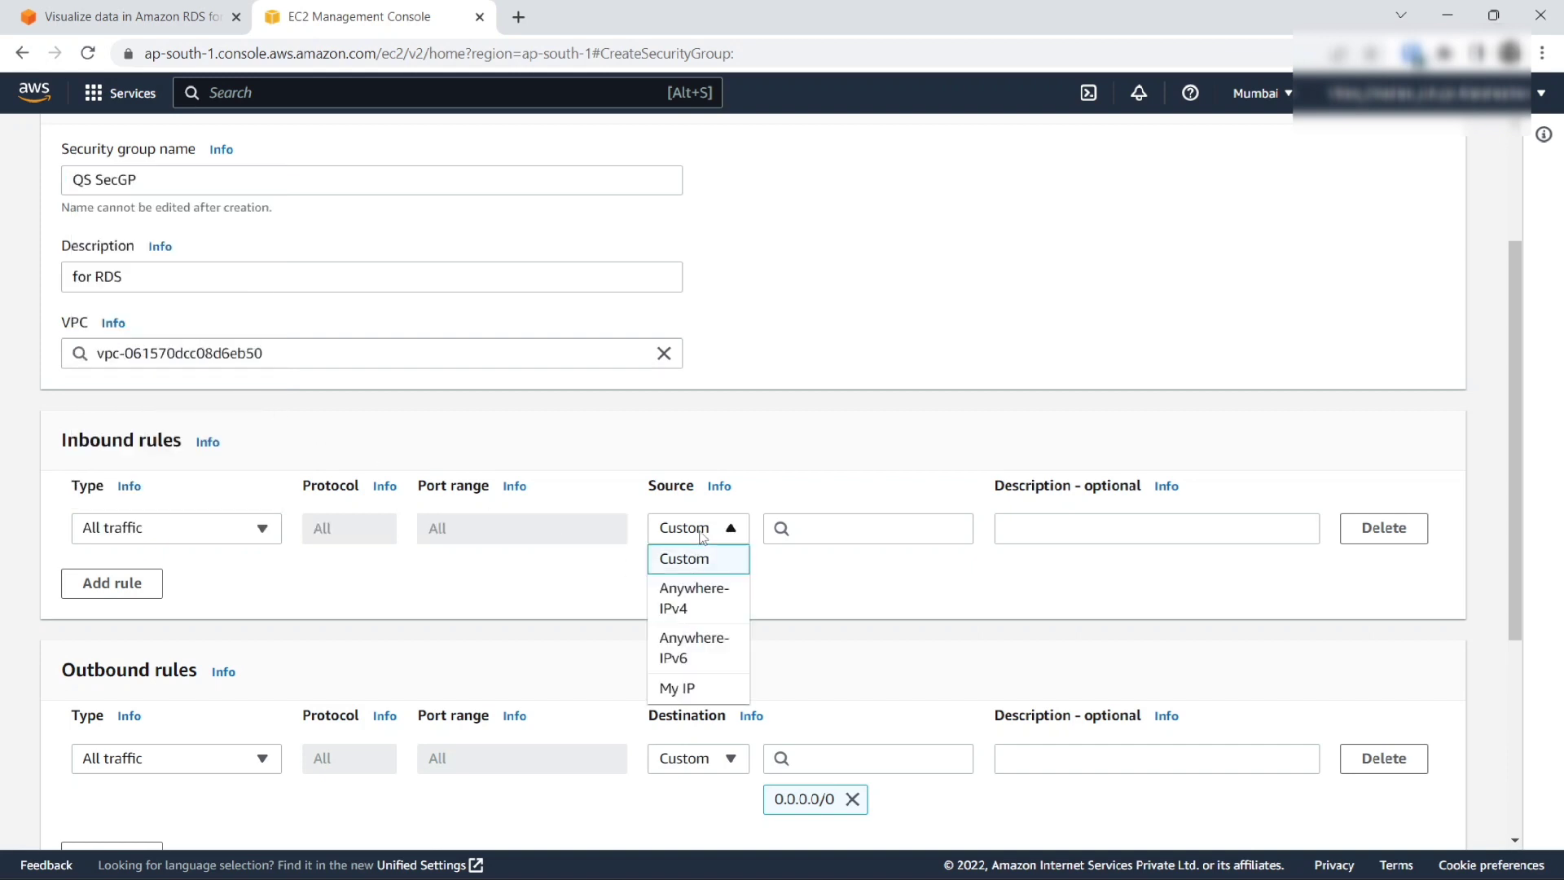
pyautogui.click(695, 563)
pyautogui.click(834, 528)
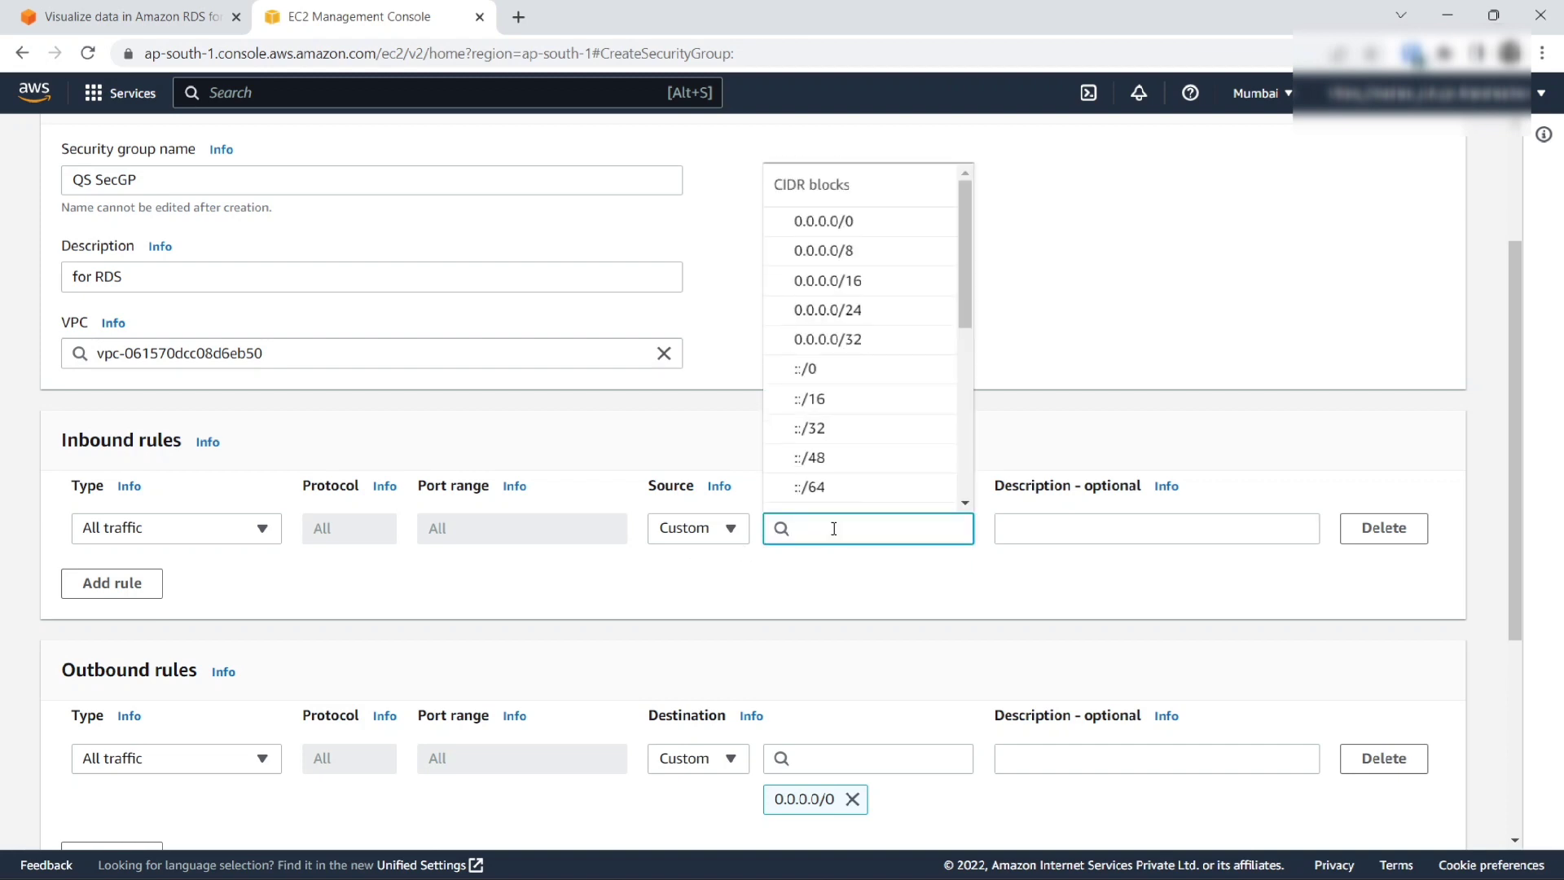
pyautogui.hotkey('ctrl', 'v')
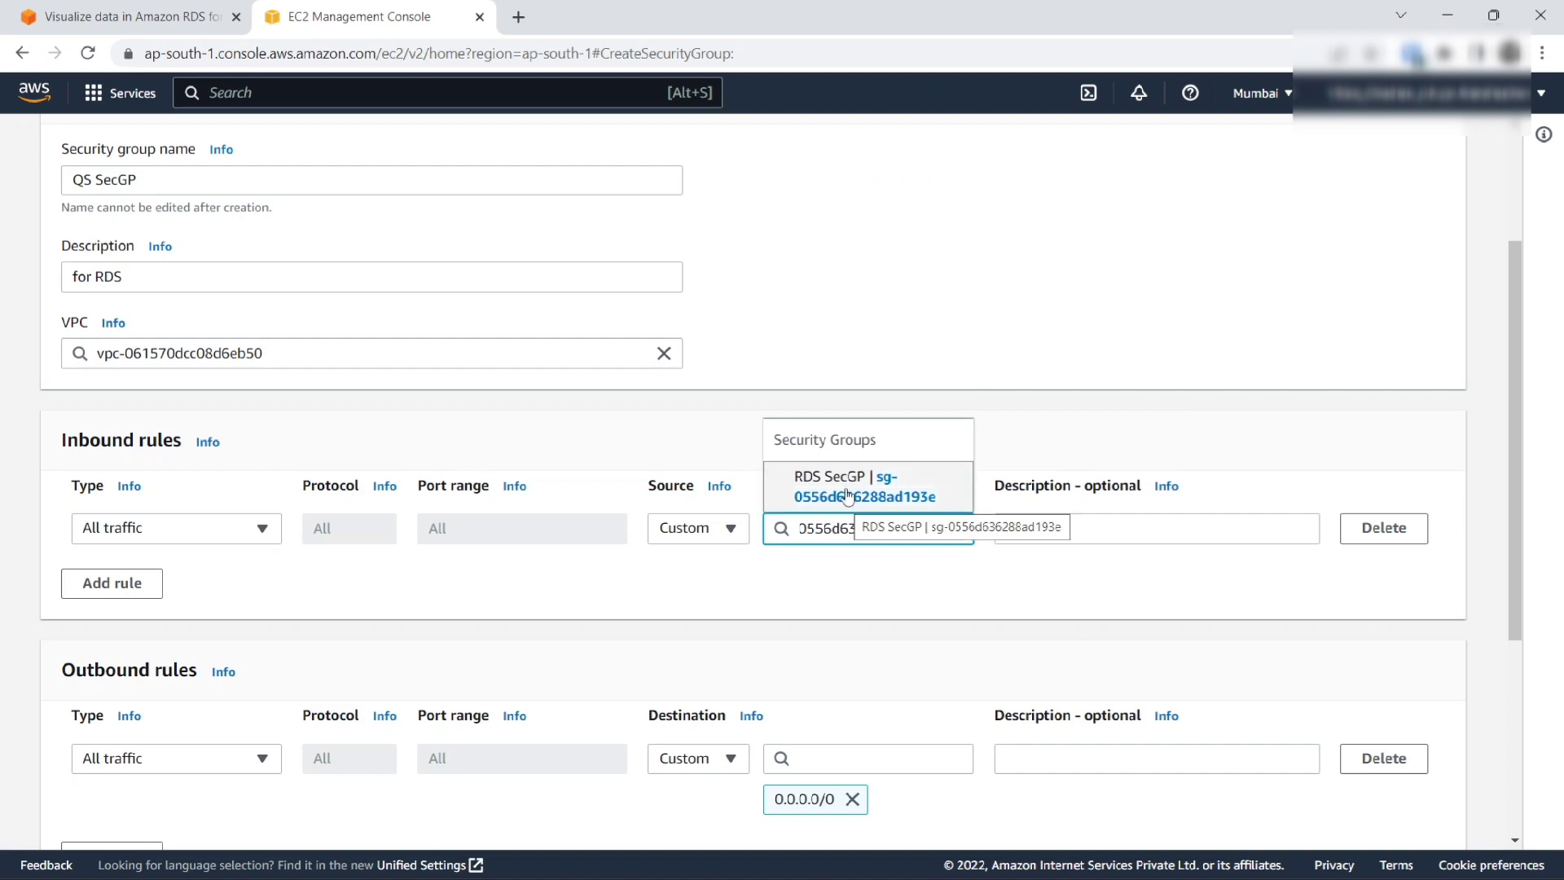
pyautogui.click(847, 494)
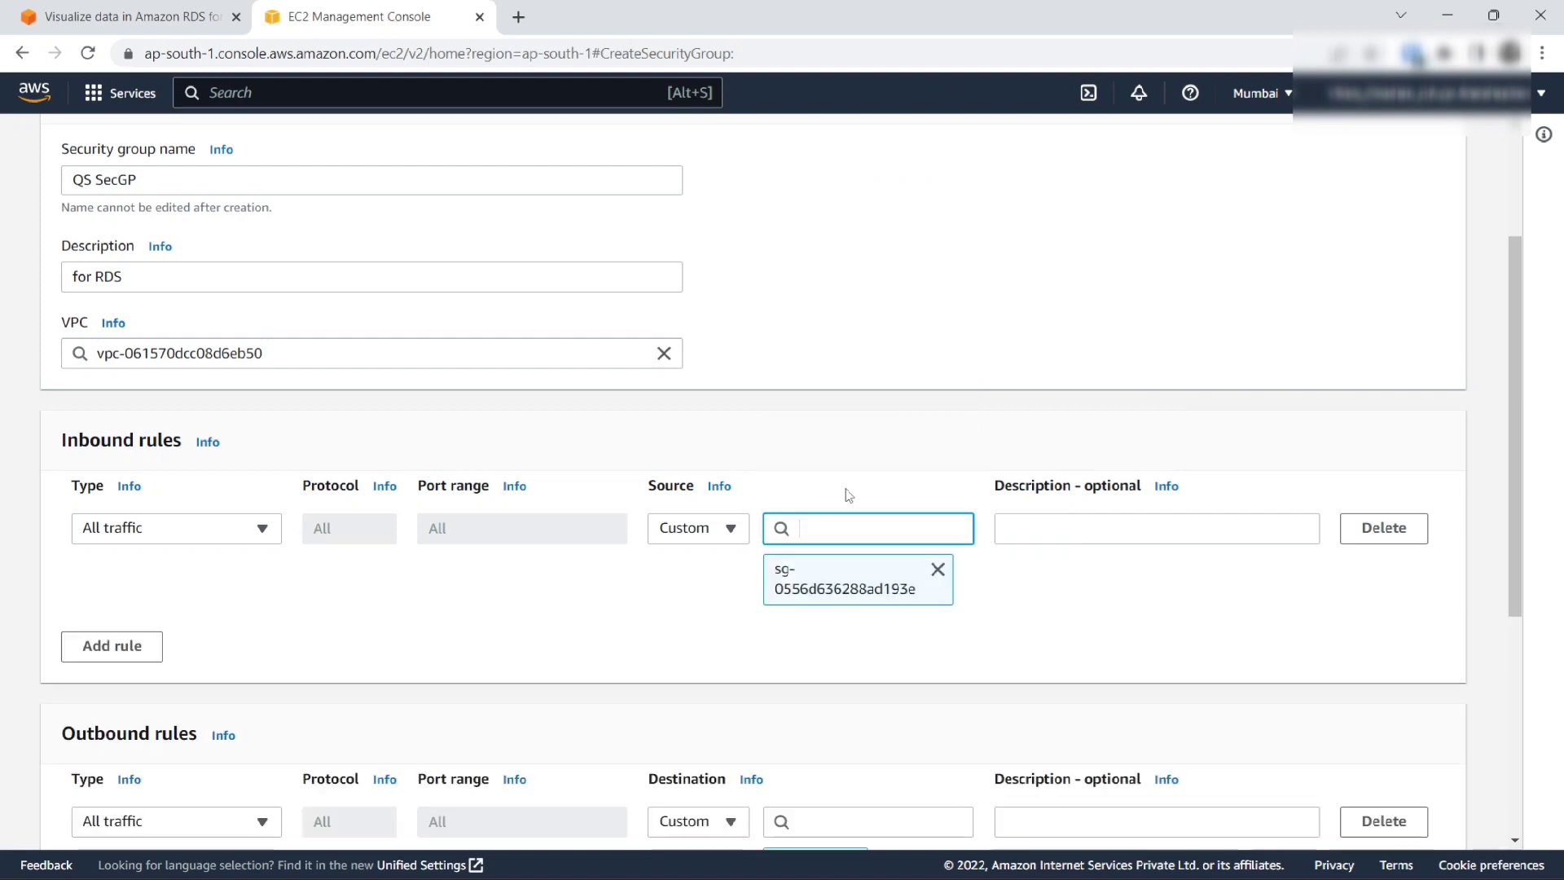
pyautogui.scroll(-4, 974, 614)
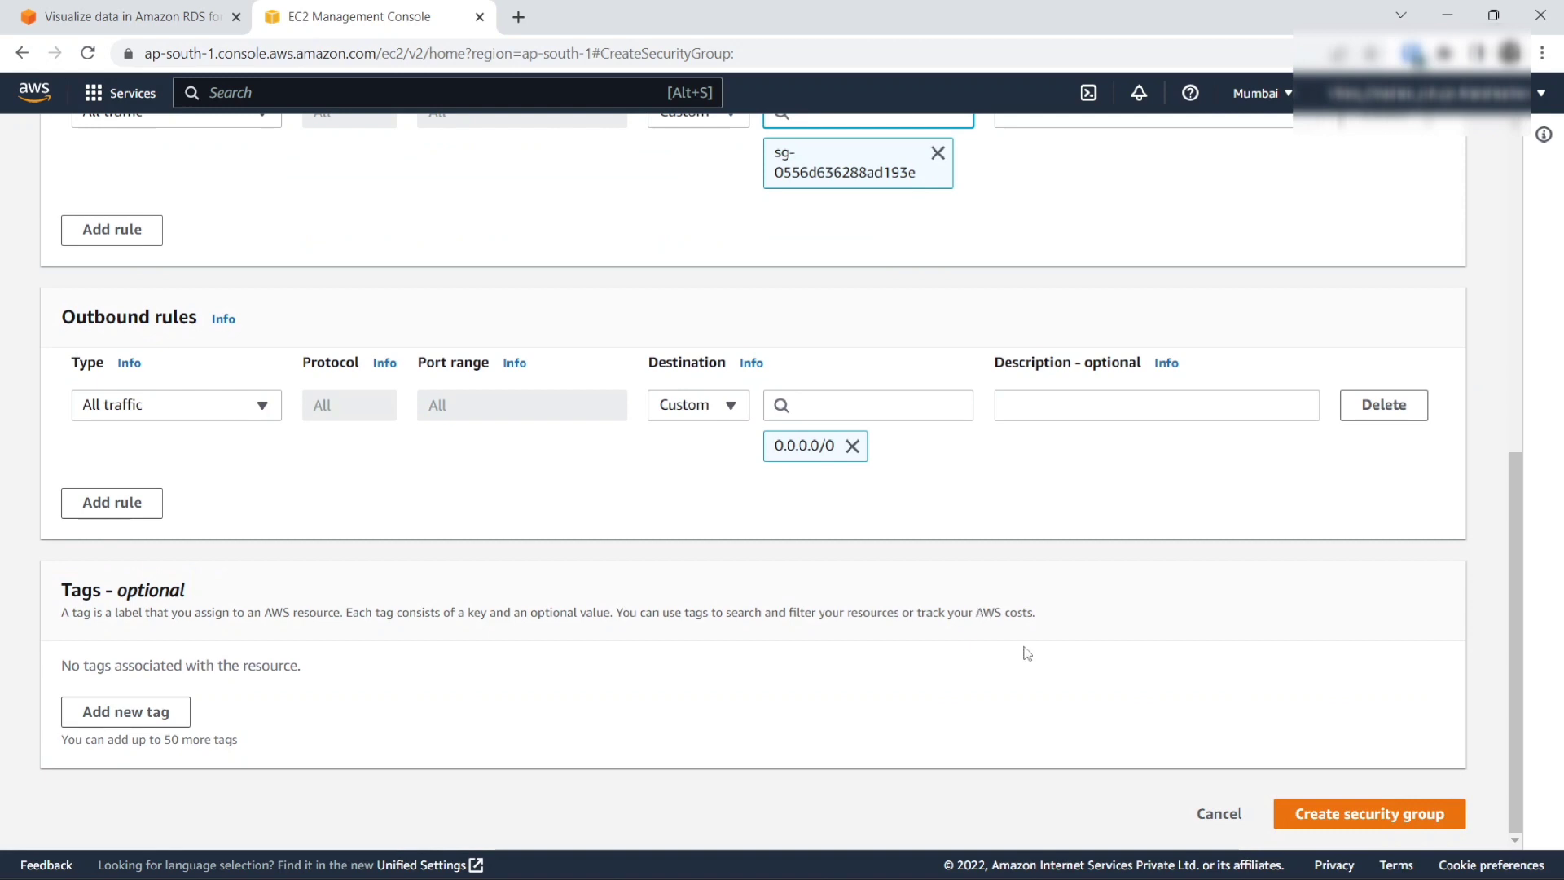
pyautogui.click(1409, 814)
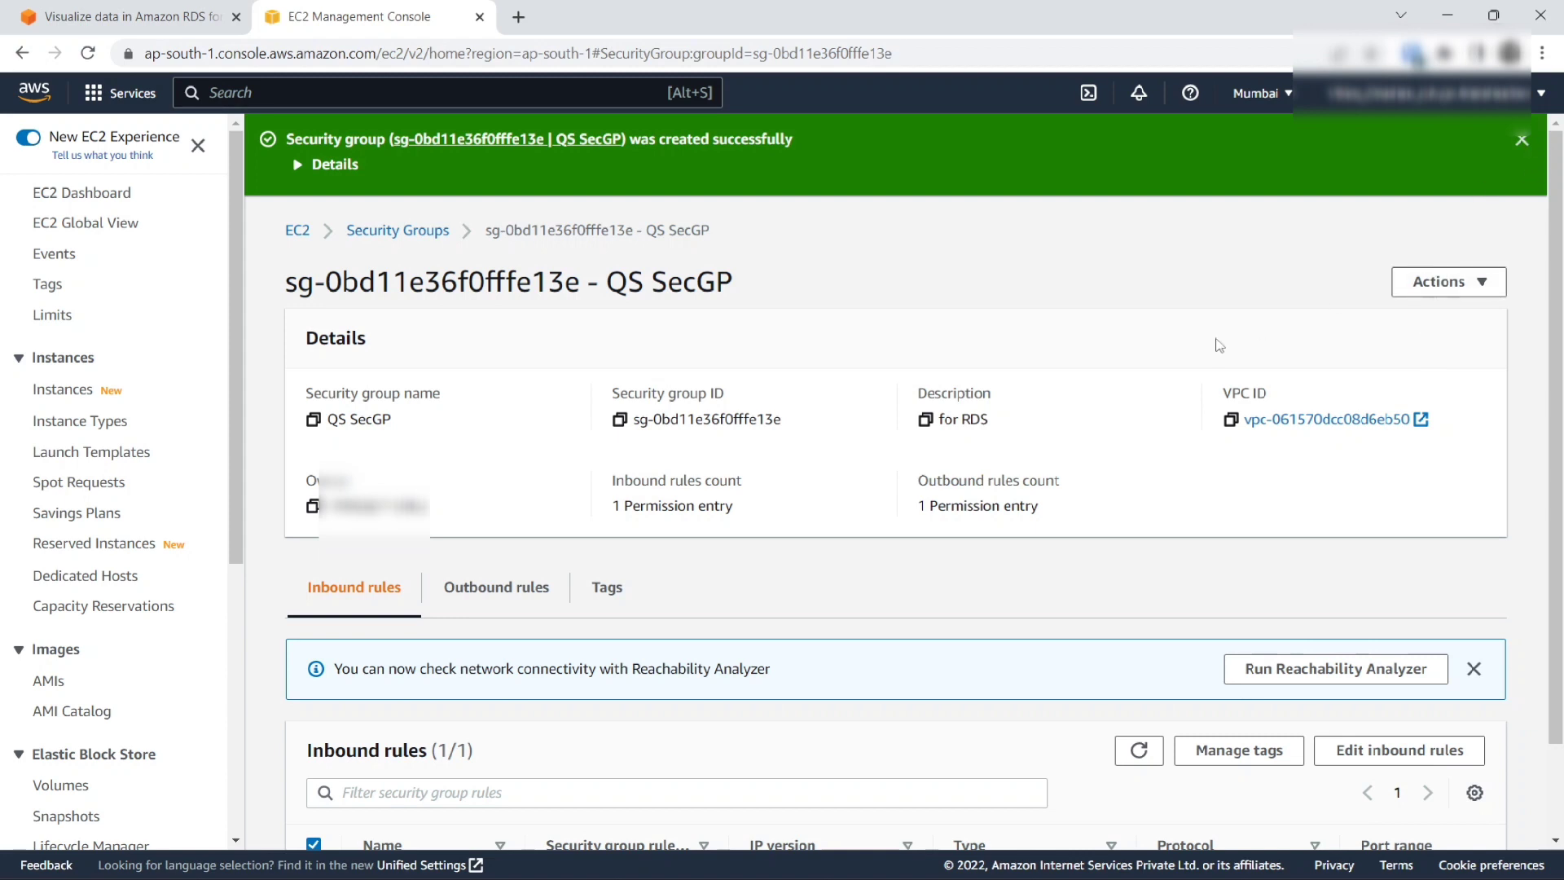
# Step: Copy the QS SecGP security group's ID and open the inbound rules of RDS SecGP for editing
pyautogui.click(619, 419)
pyautogui.click(388, 233)
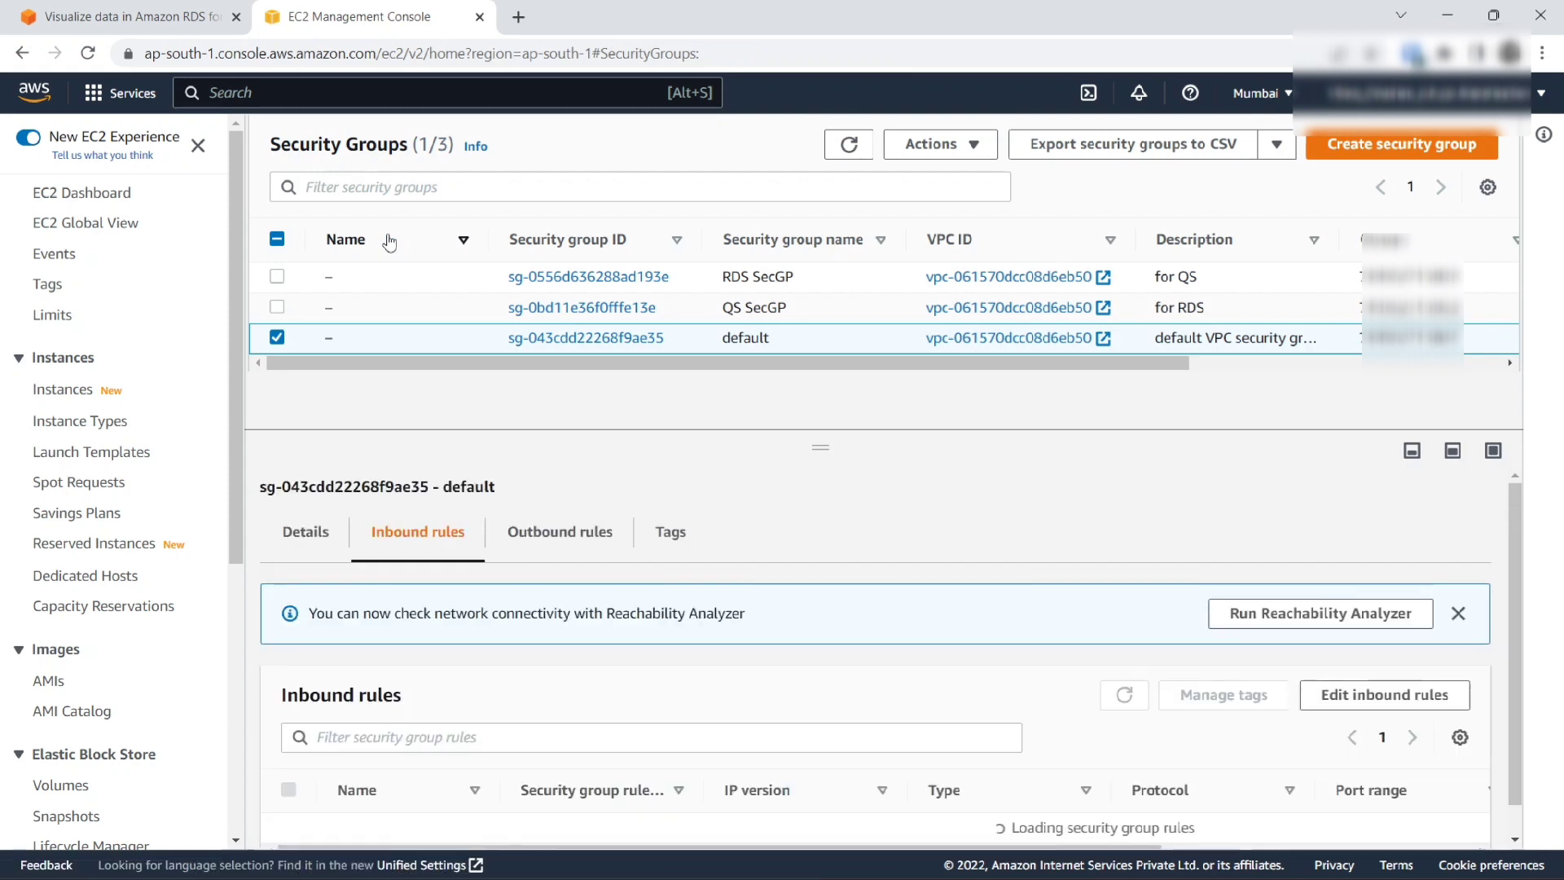
pyautogui.click(277, 337)
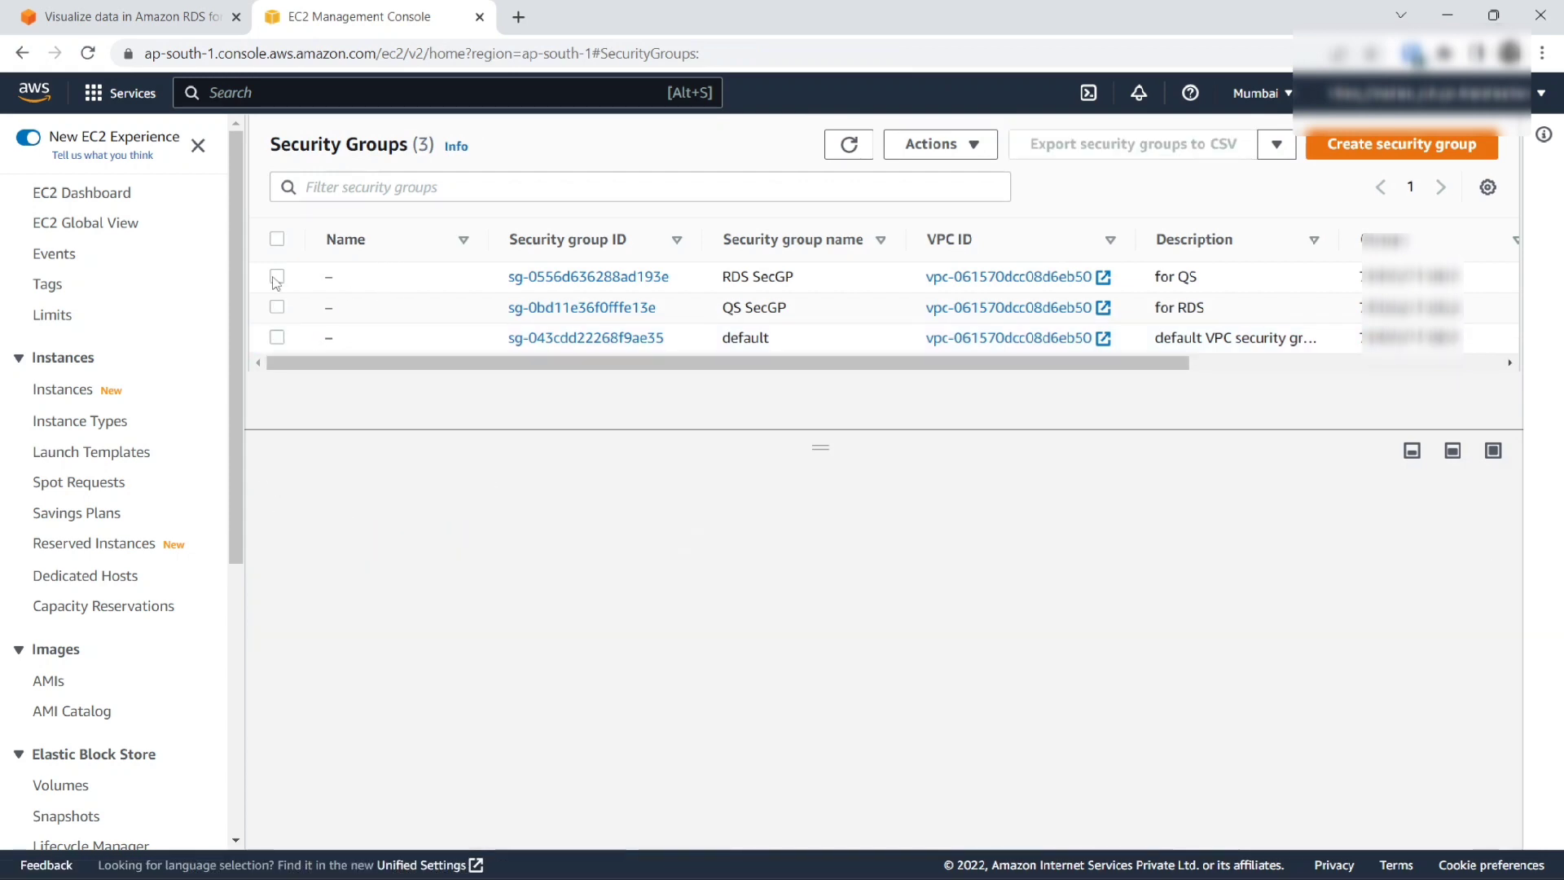
pyautogui.click(277, 276)
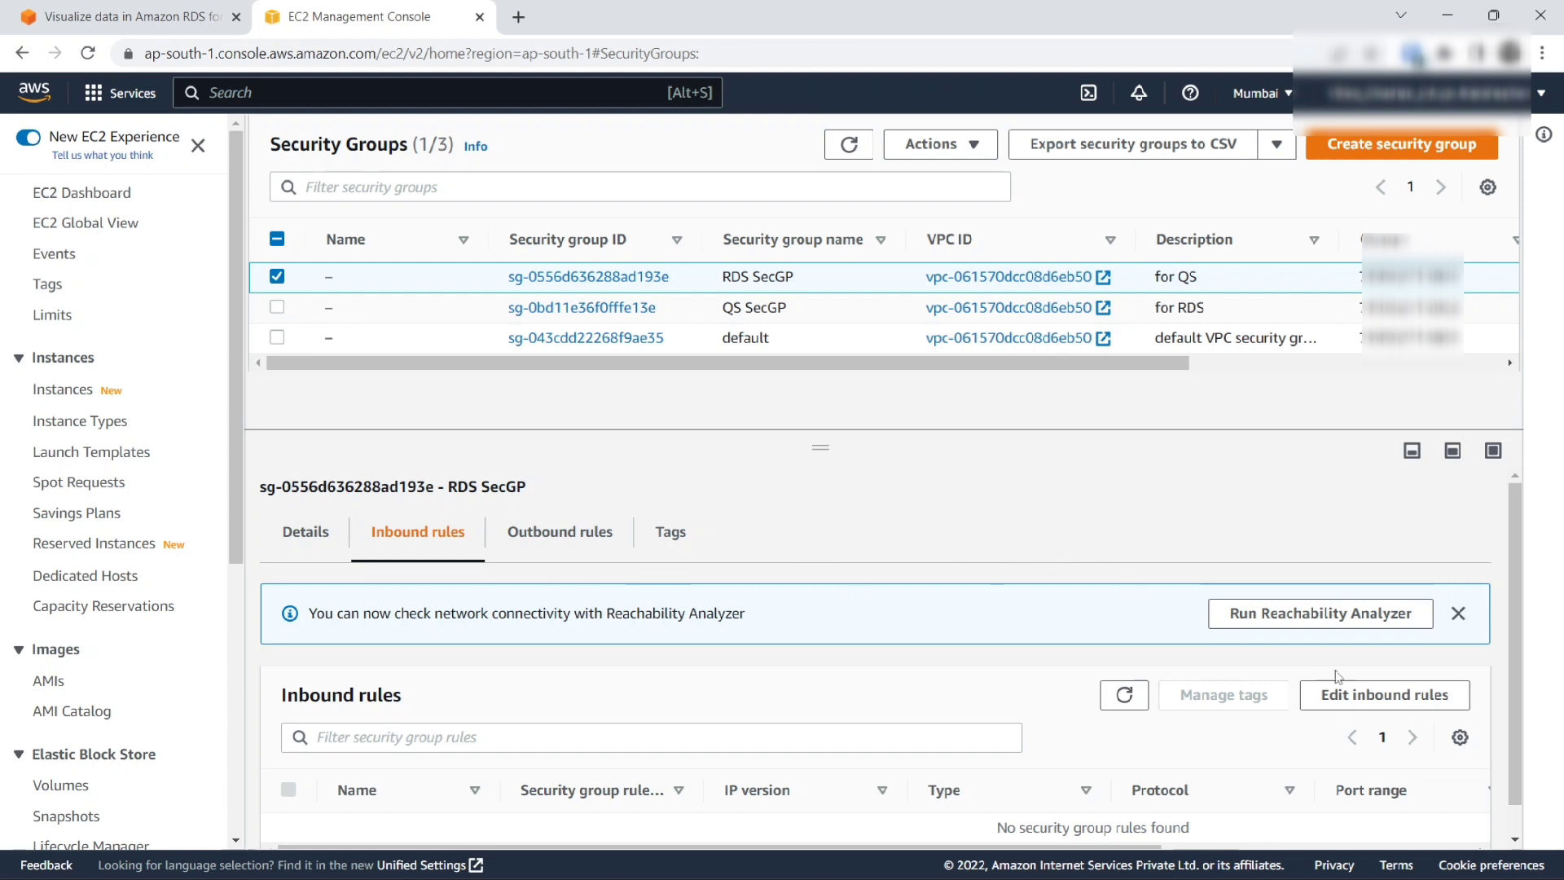
pyautogui.click(1368, 694)
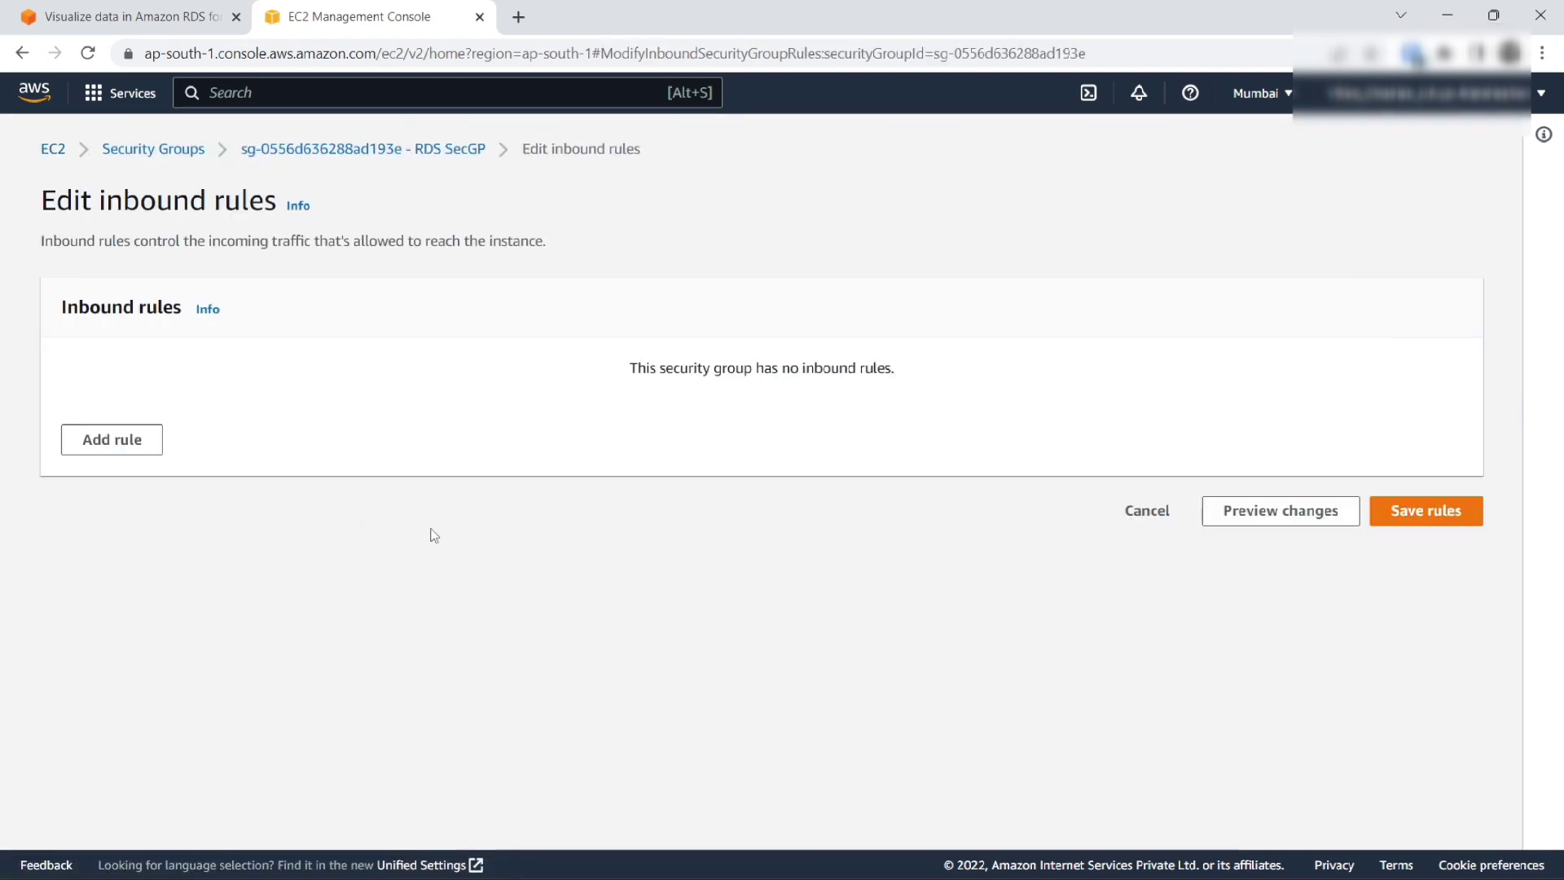
# Step: Add an inbound rule of type MSSQL to the RDS SecGP security group
pyautogui.click(146, 457)
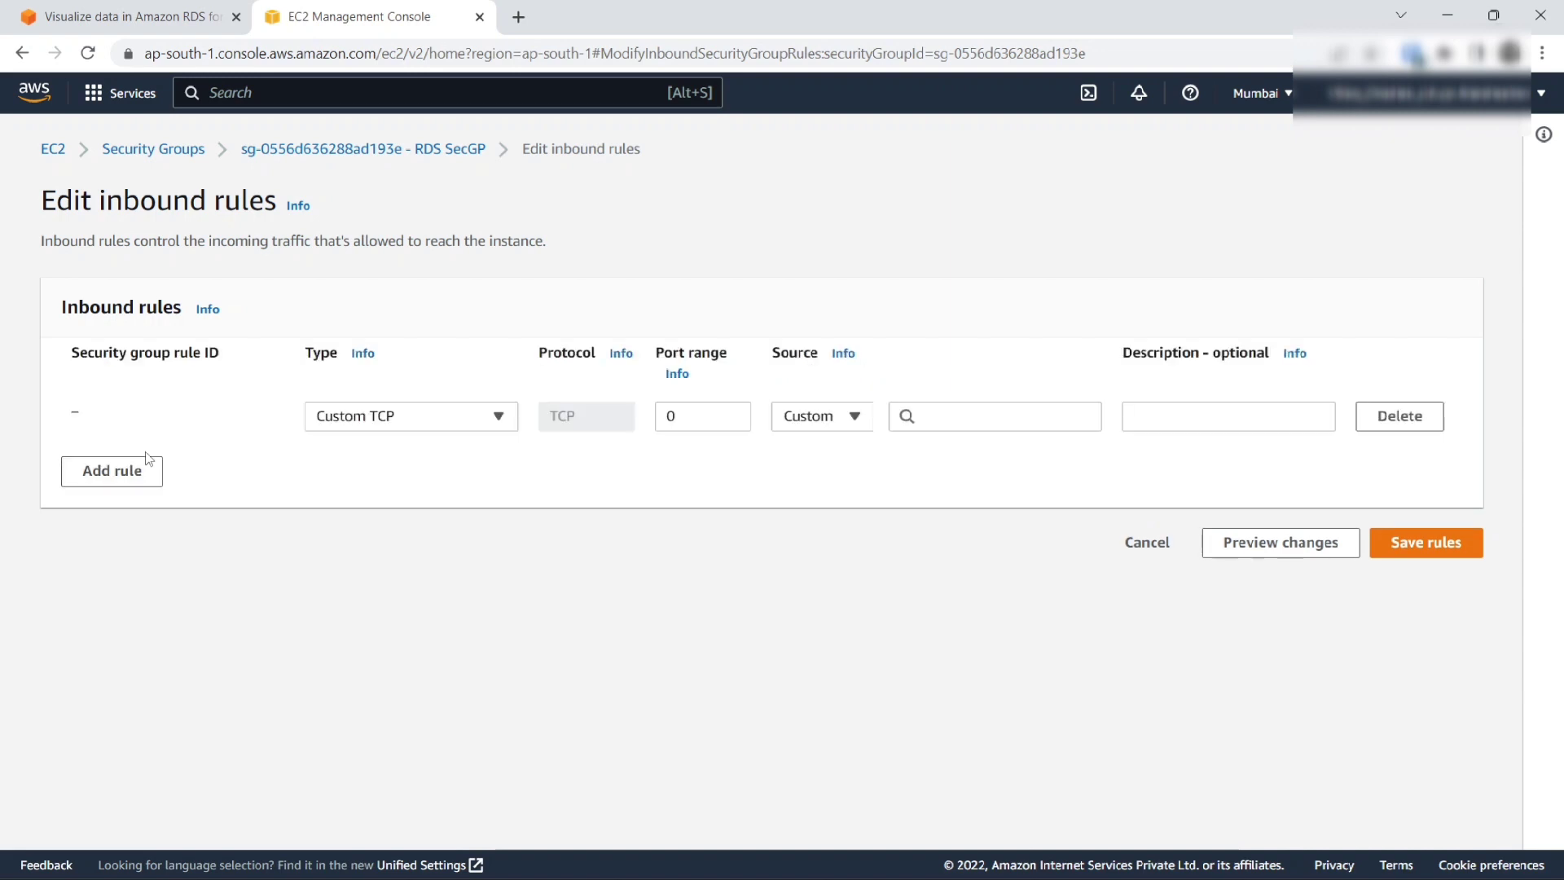
pyautogui.click(446, 428)
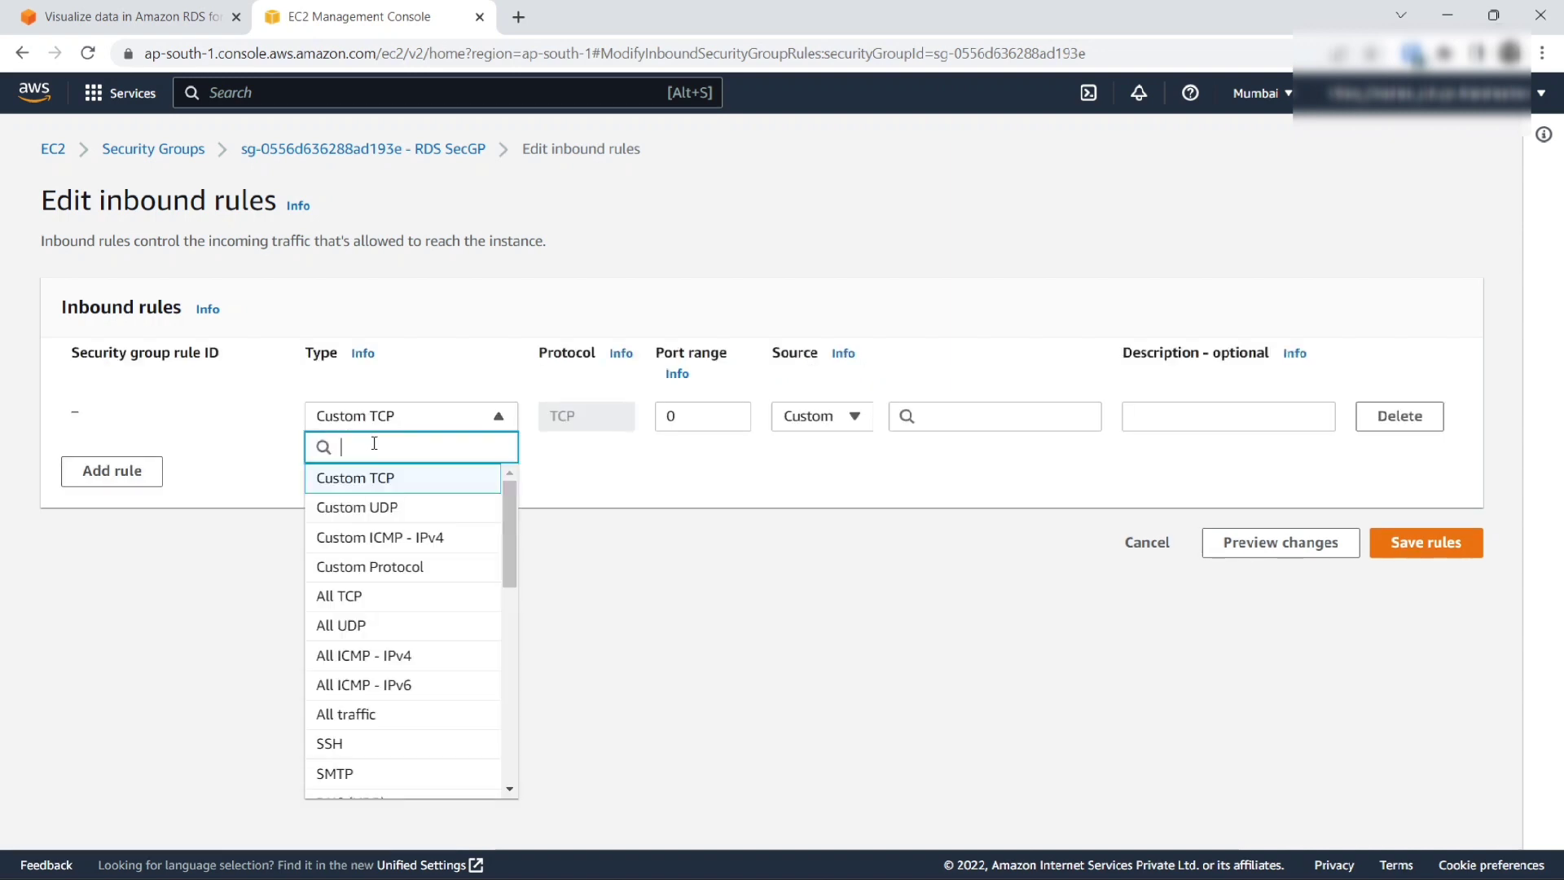
pyautogui.write('ms')
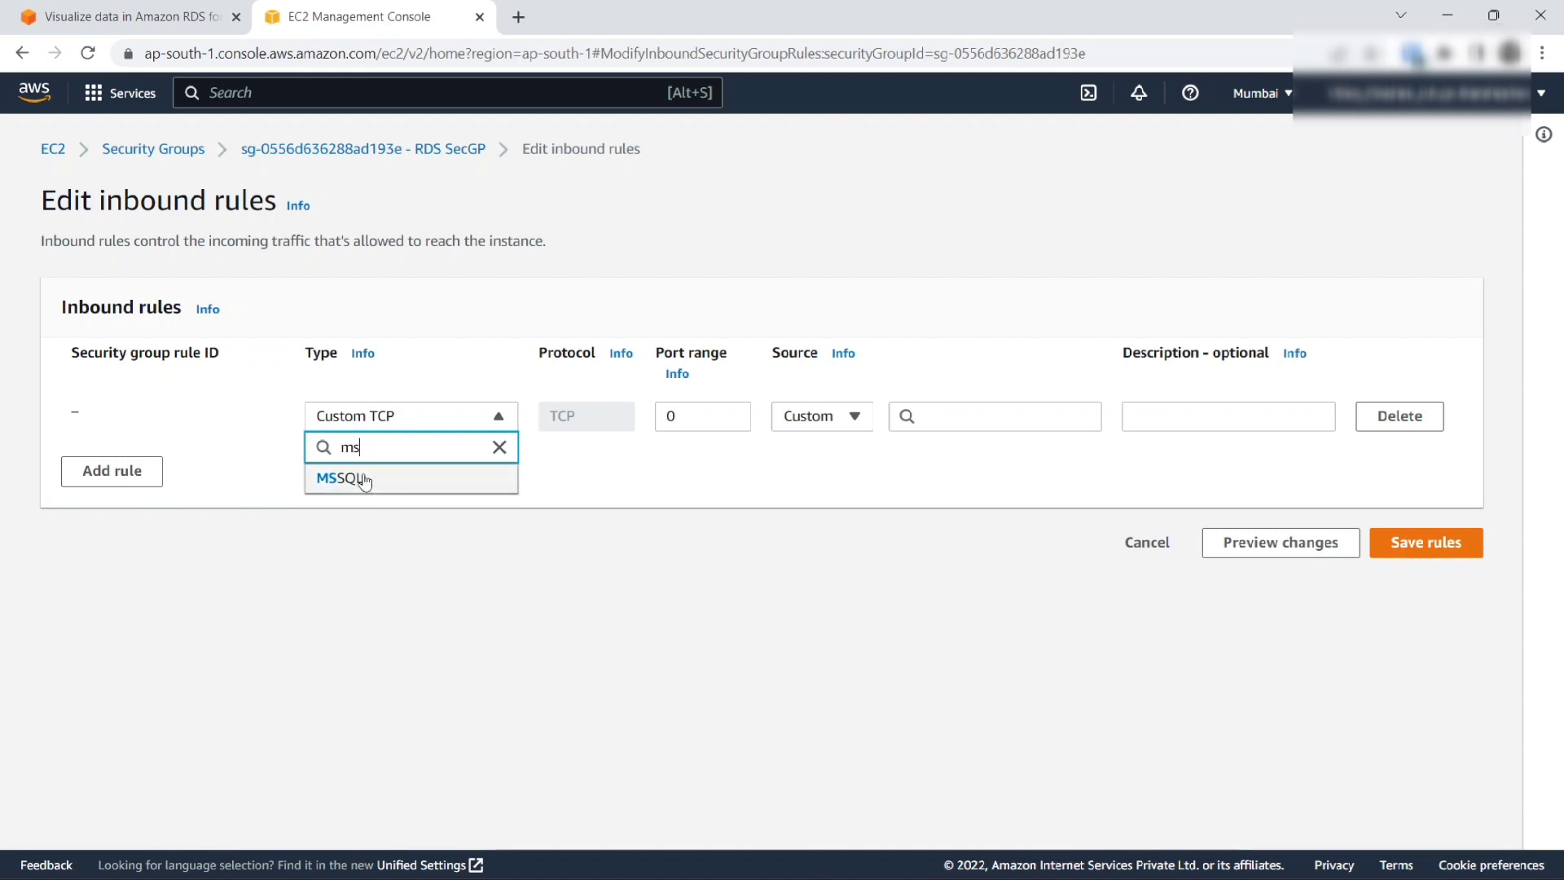
pyautogui.click(363, 479)
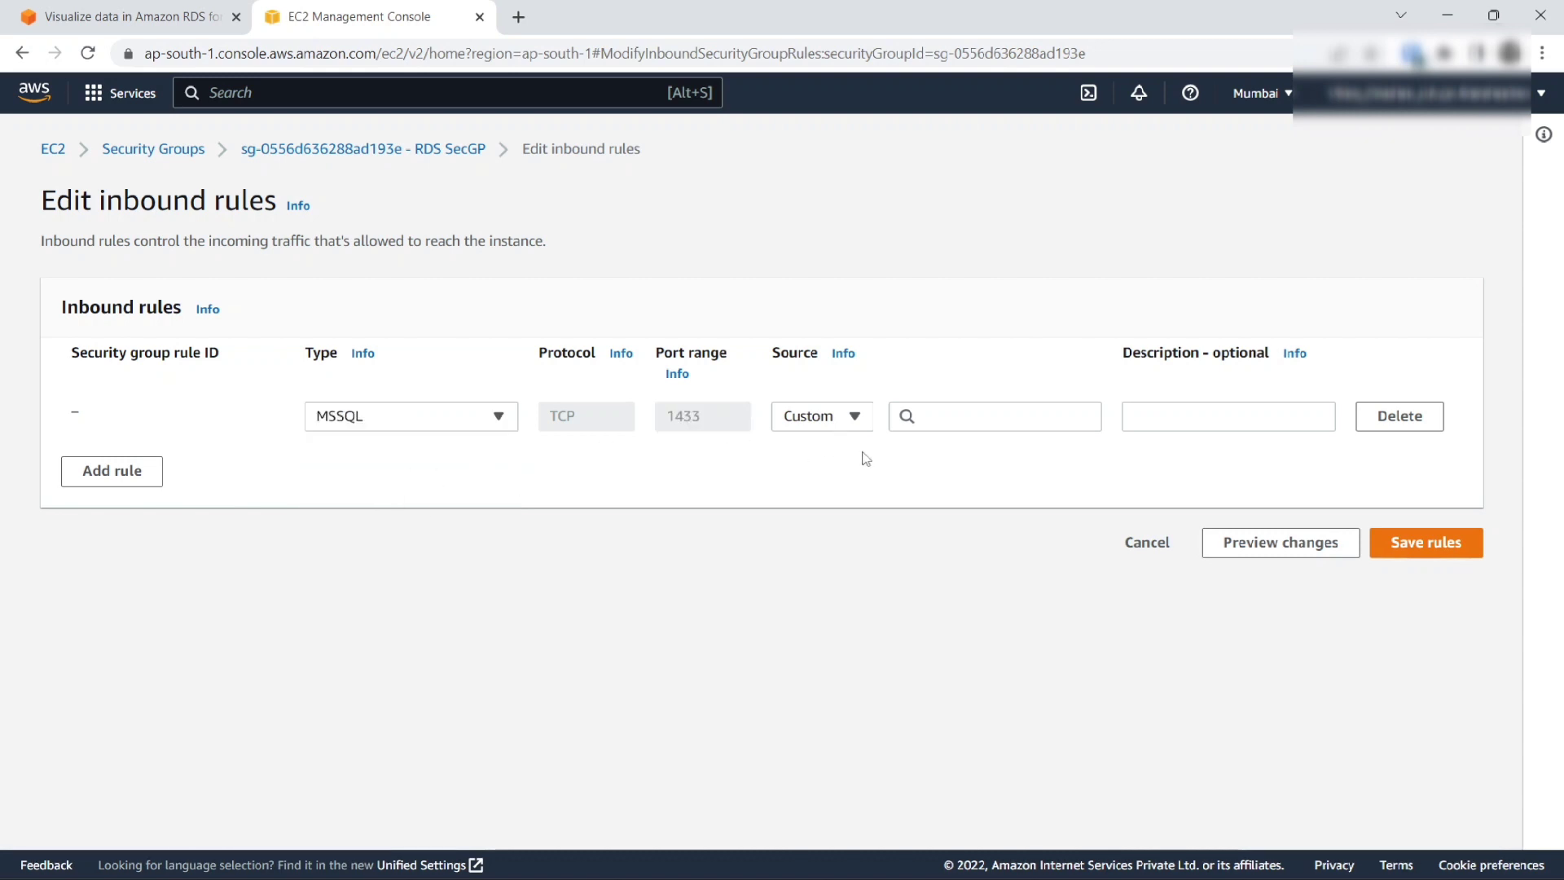
# Step: Set the MSSQL rule's custom source to the QS SecGP group using its copied ID, and save the rules
pyautogui.click(867, 427)
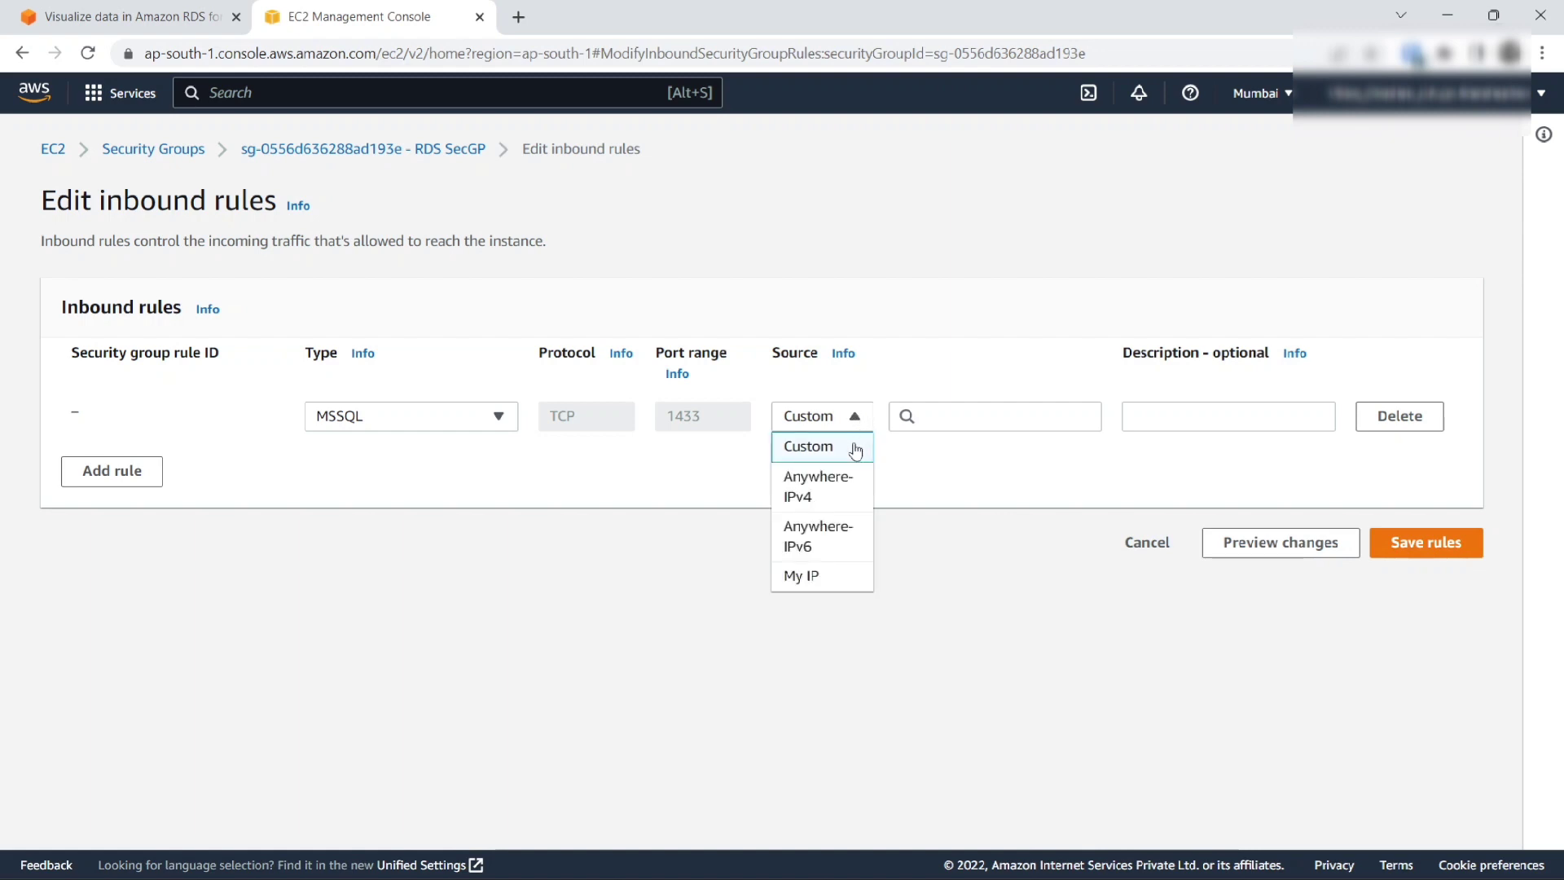
pyautogui.click(854, 448)
pyautogui.click(927, 419)
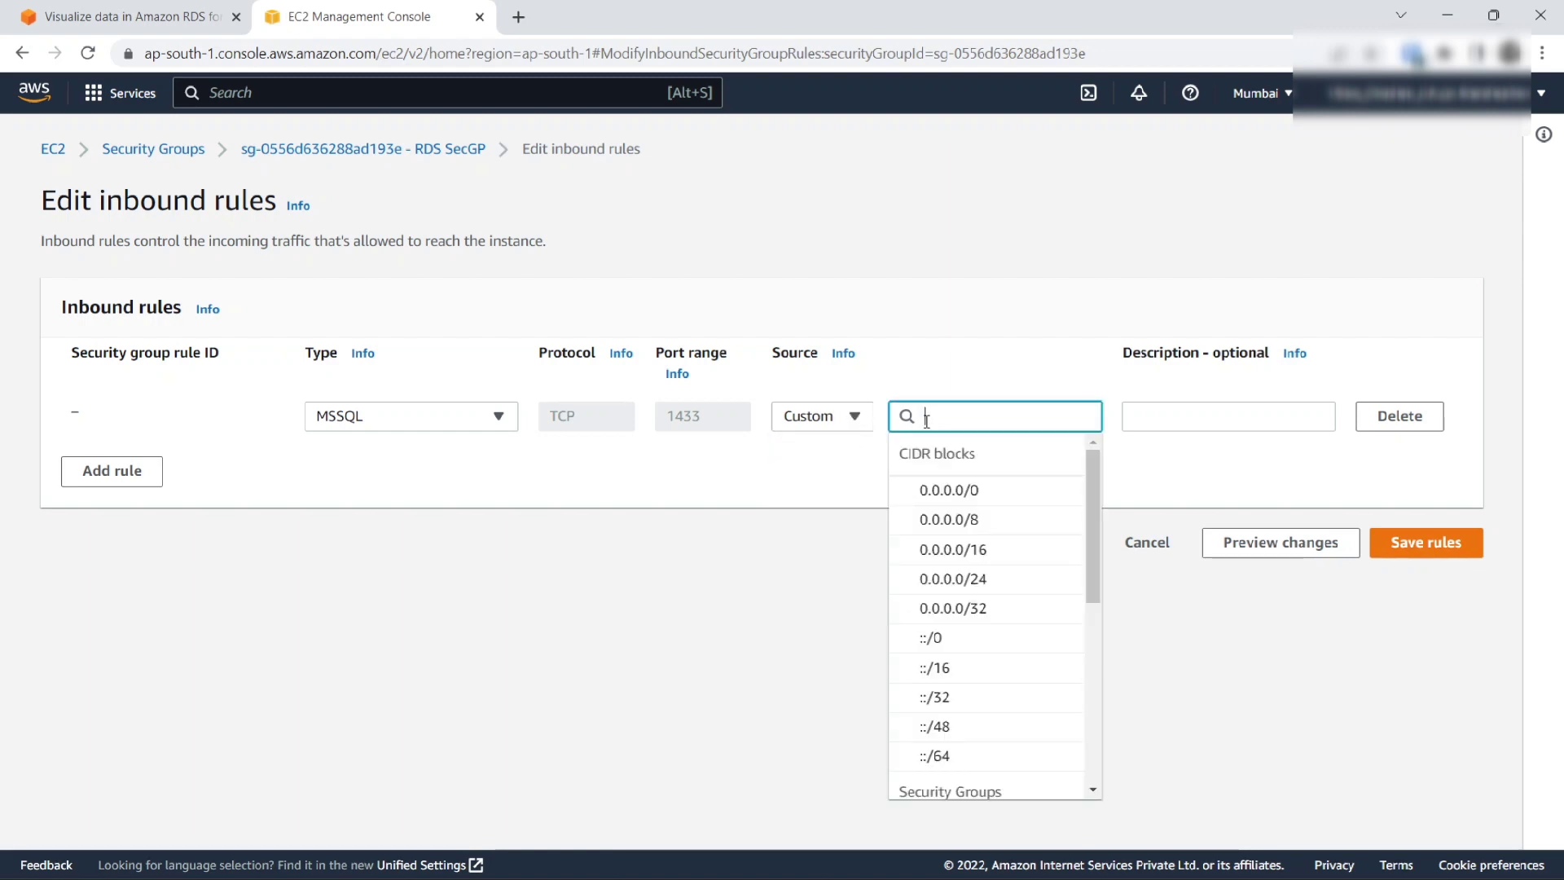
pyautogui.hotkey('ctrl', 'v')
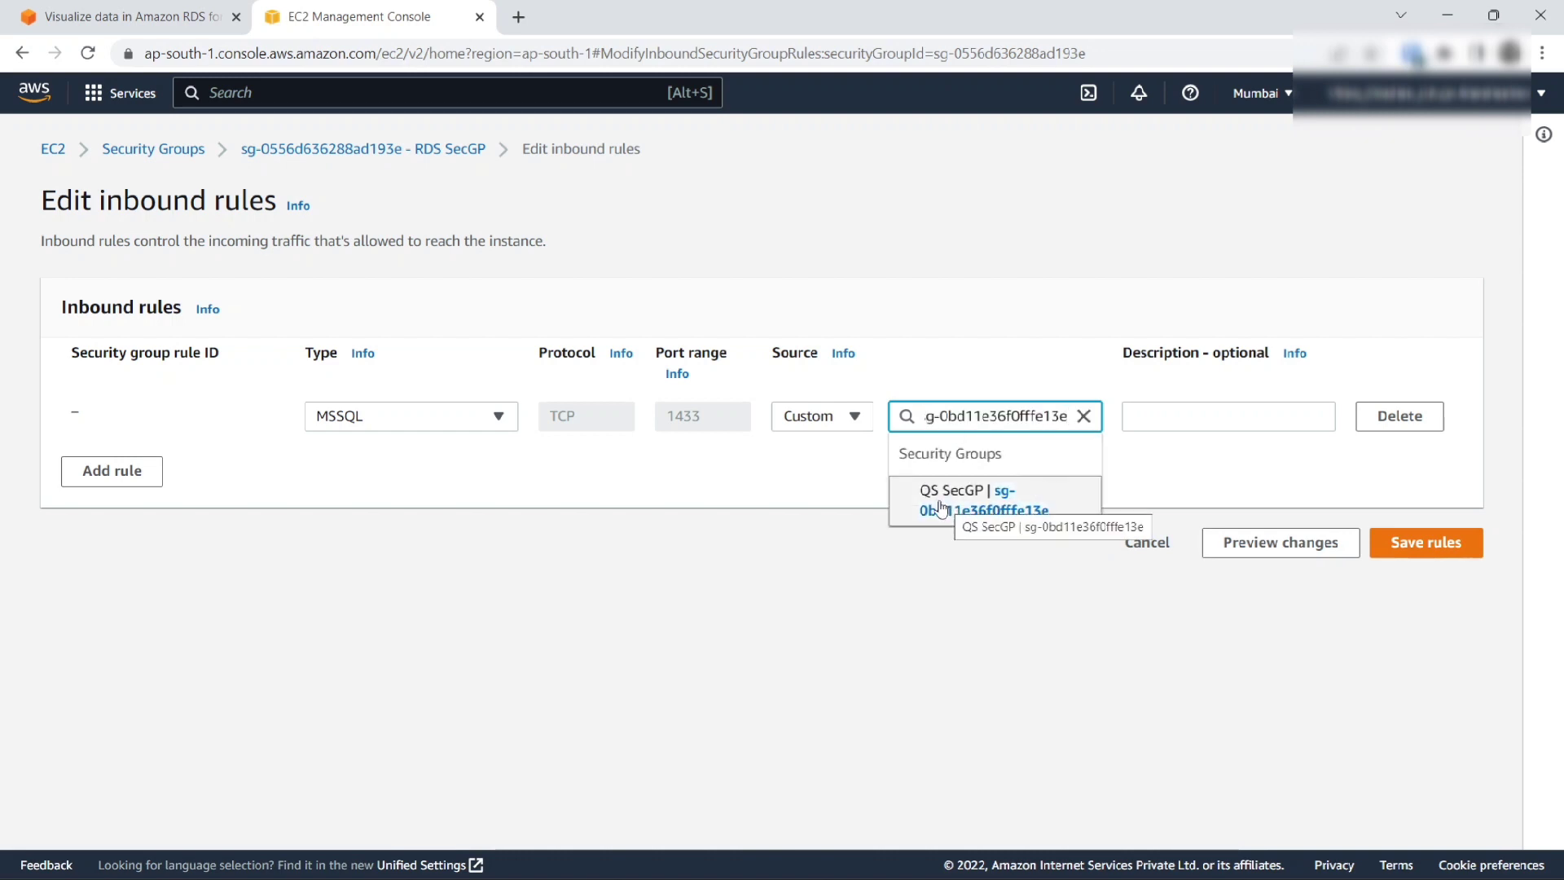
pyautogui.click(979, 503)
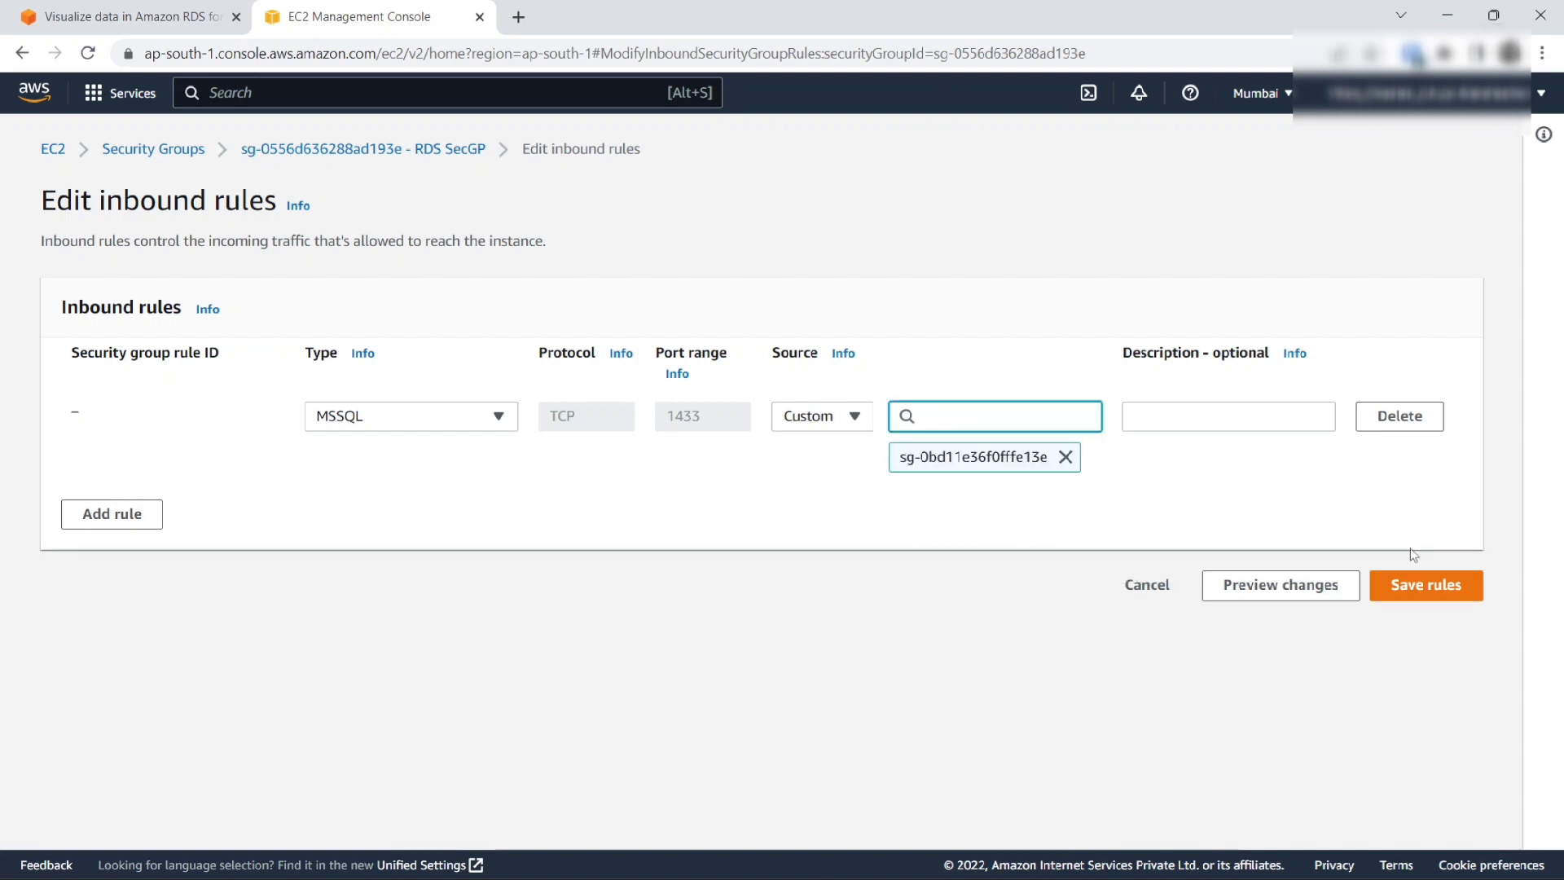
pyautogui.click(1418, 592)
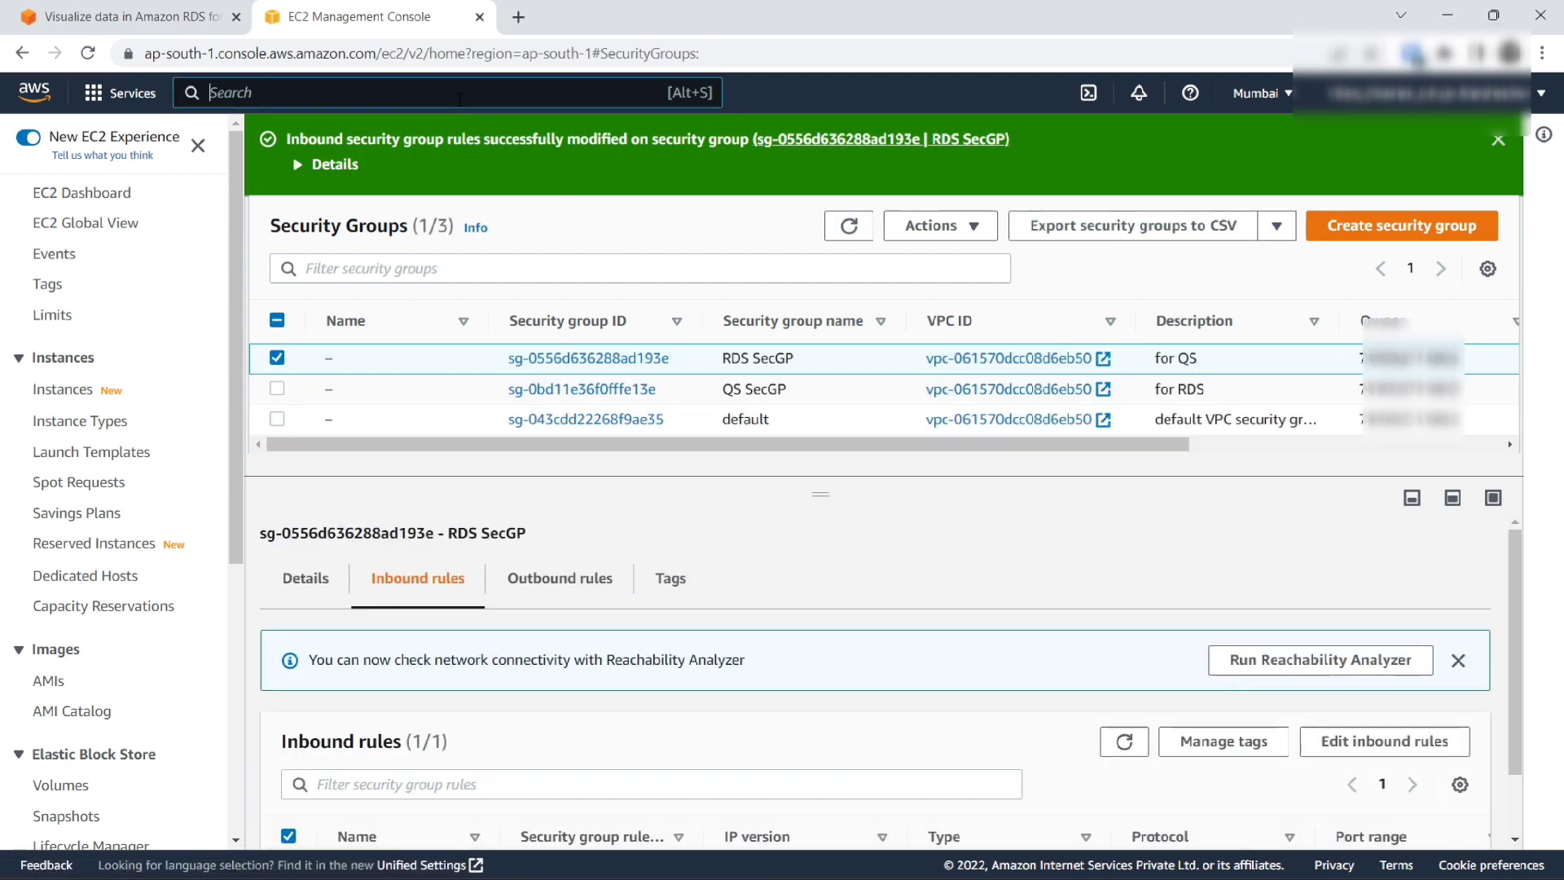
# Step: Find the RDS service with the search "rds" and open the qsdatabase instance for modification
pyautogui.write('rds')
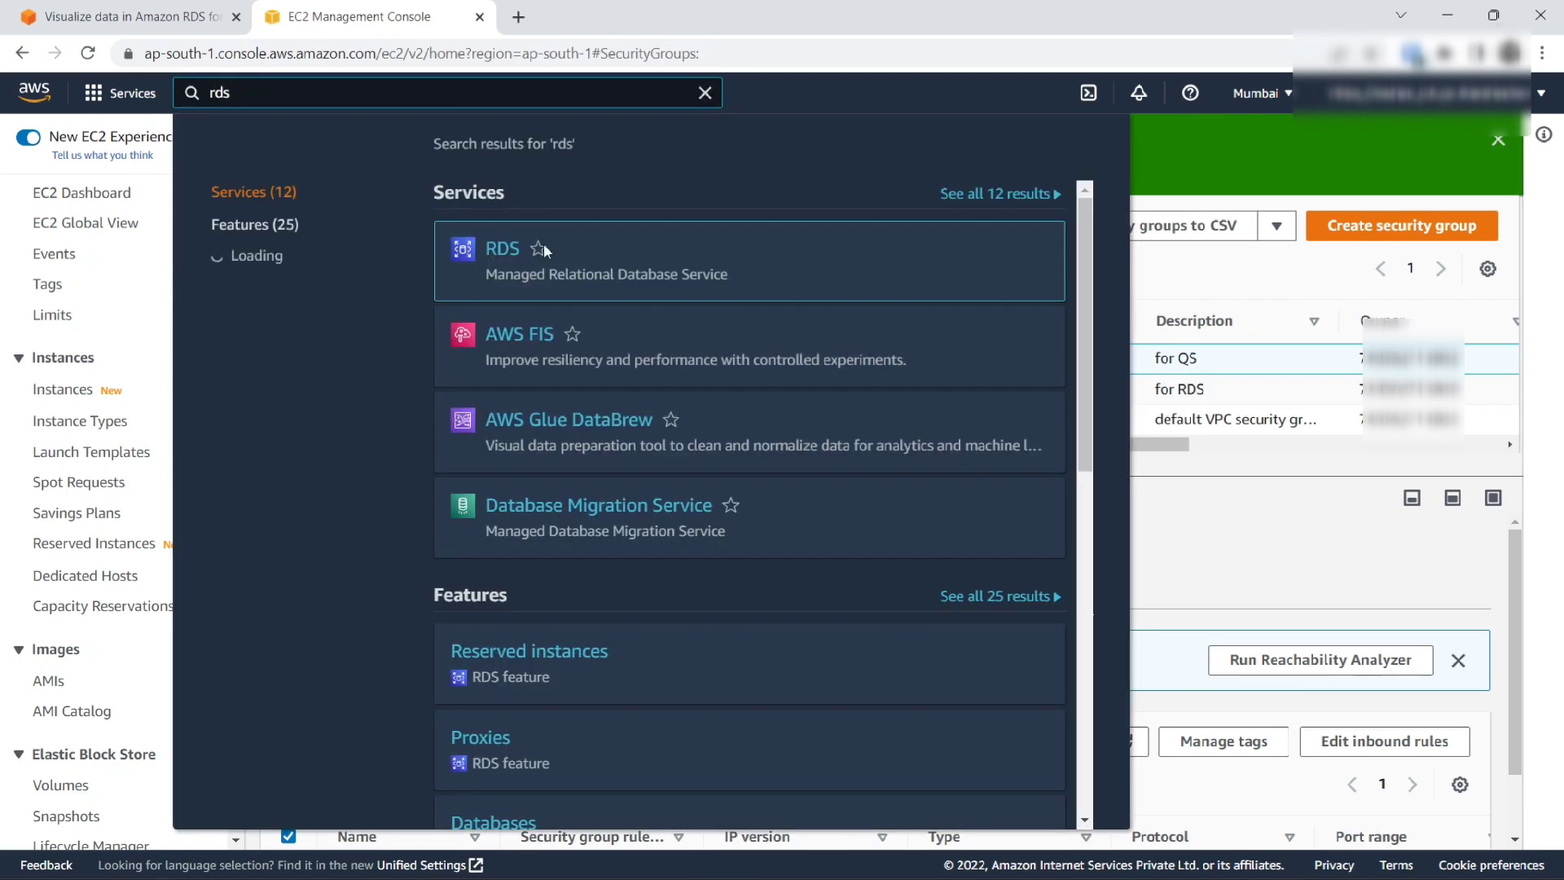
pyautogui.click(562, 339)
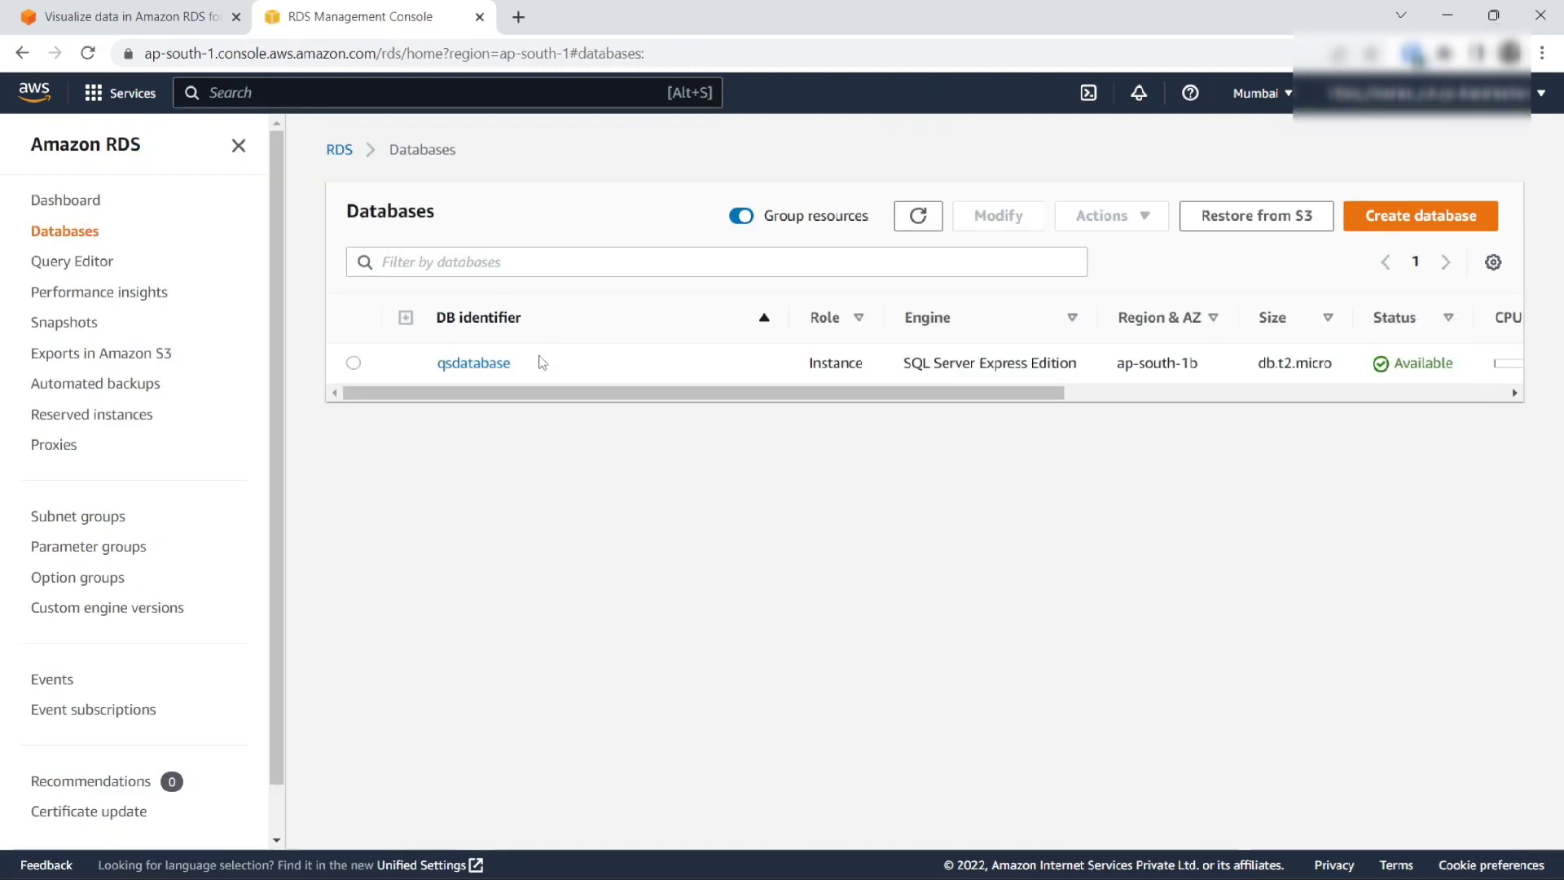
pyautogui.click(506, 365)
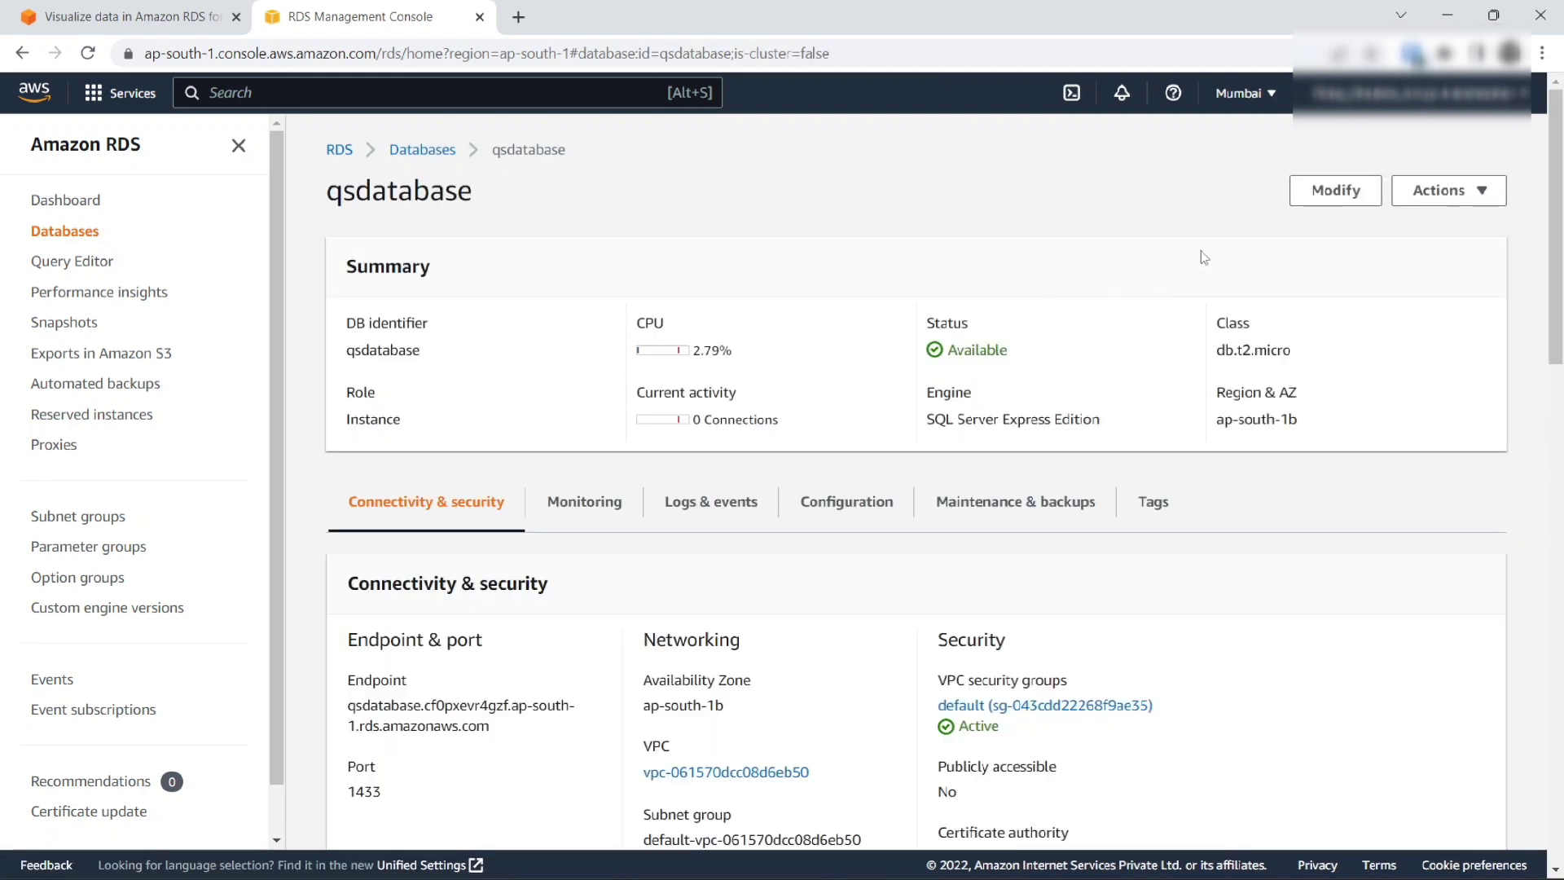
pyautogui.click(1340, 200)
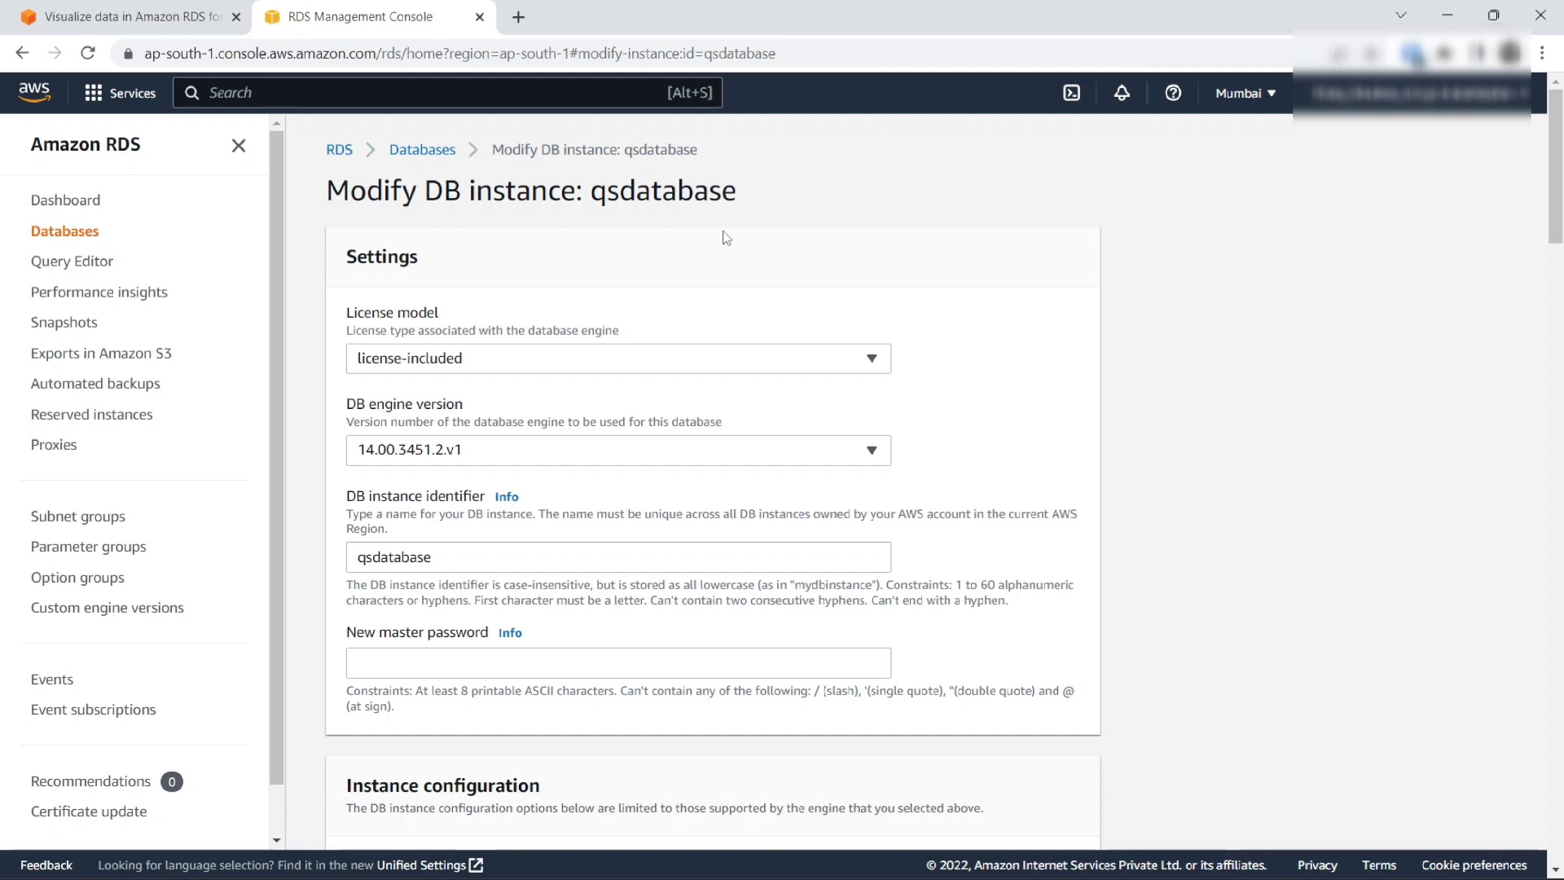
# Step: Add RDS SecGP to the security groups associated with the qsdatabase instance
pyautogui.scroll(-9, 725, 238)
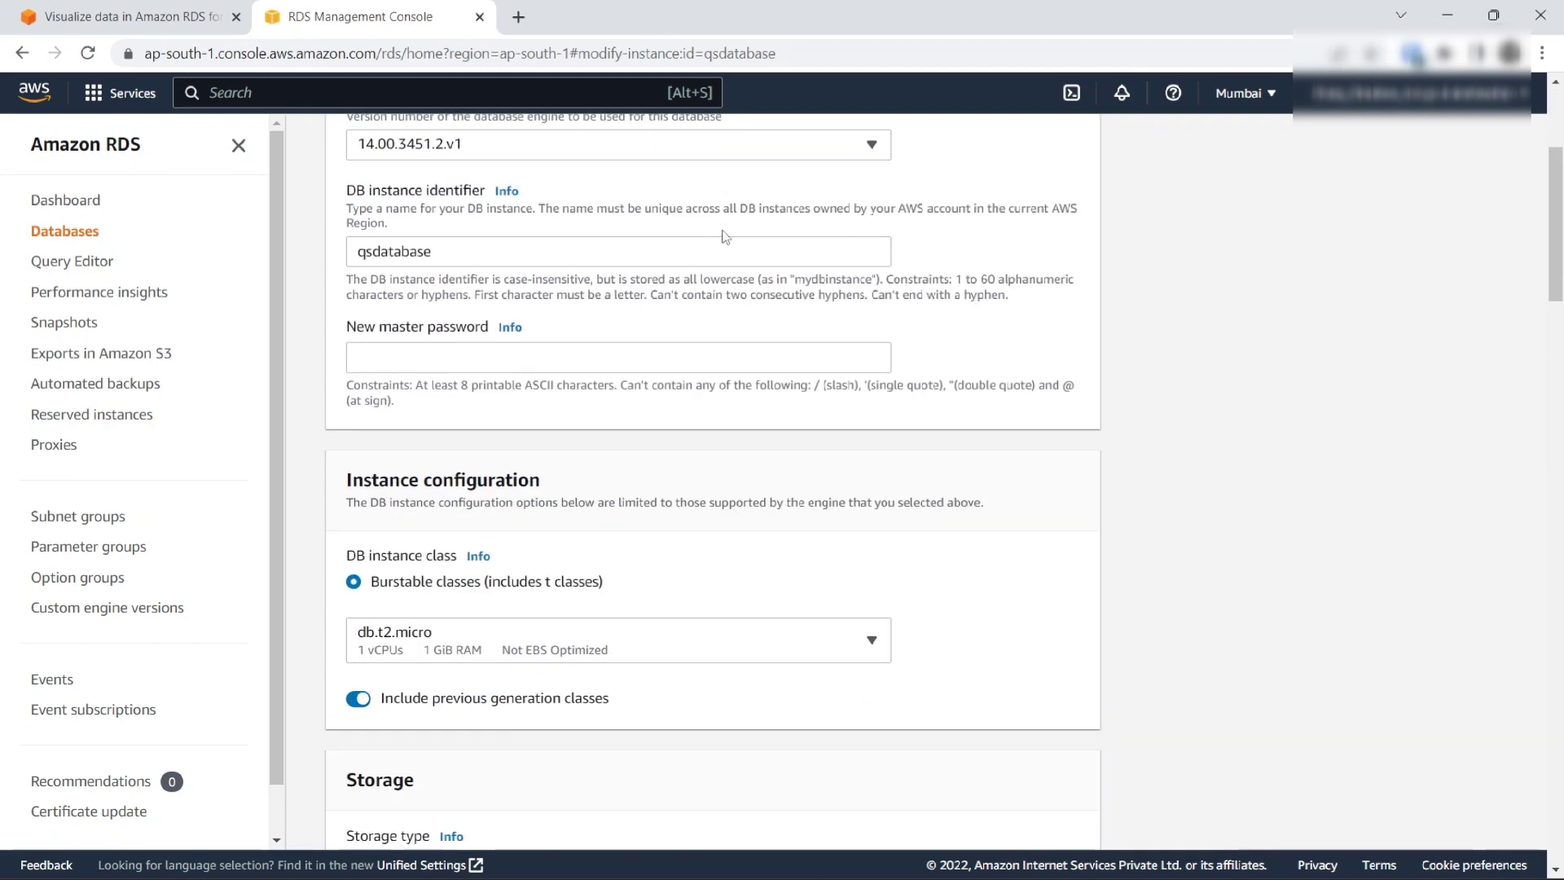
pyautogui.scroll(-8, 718, 238)
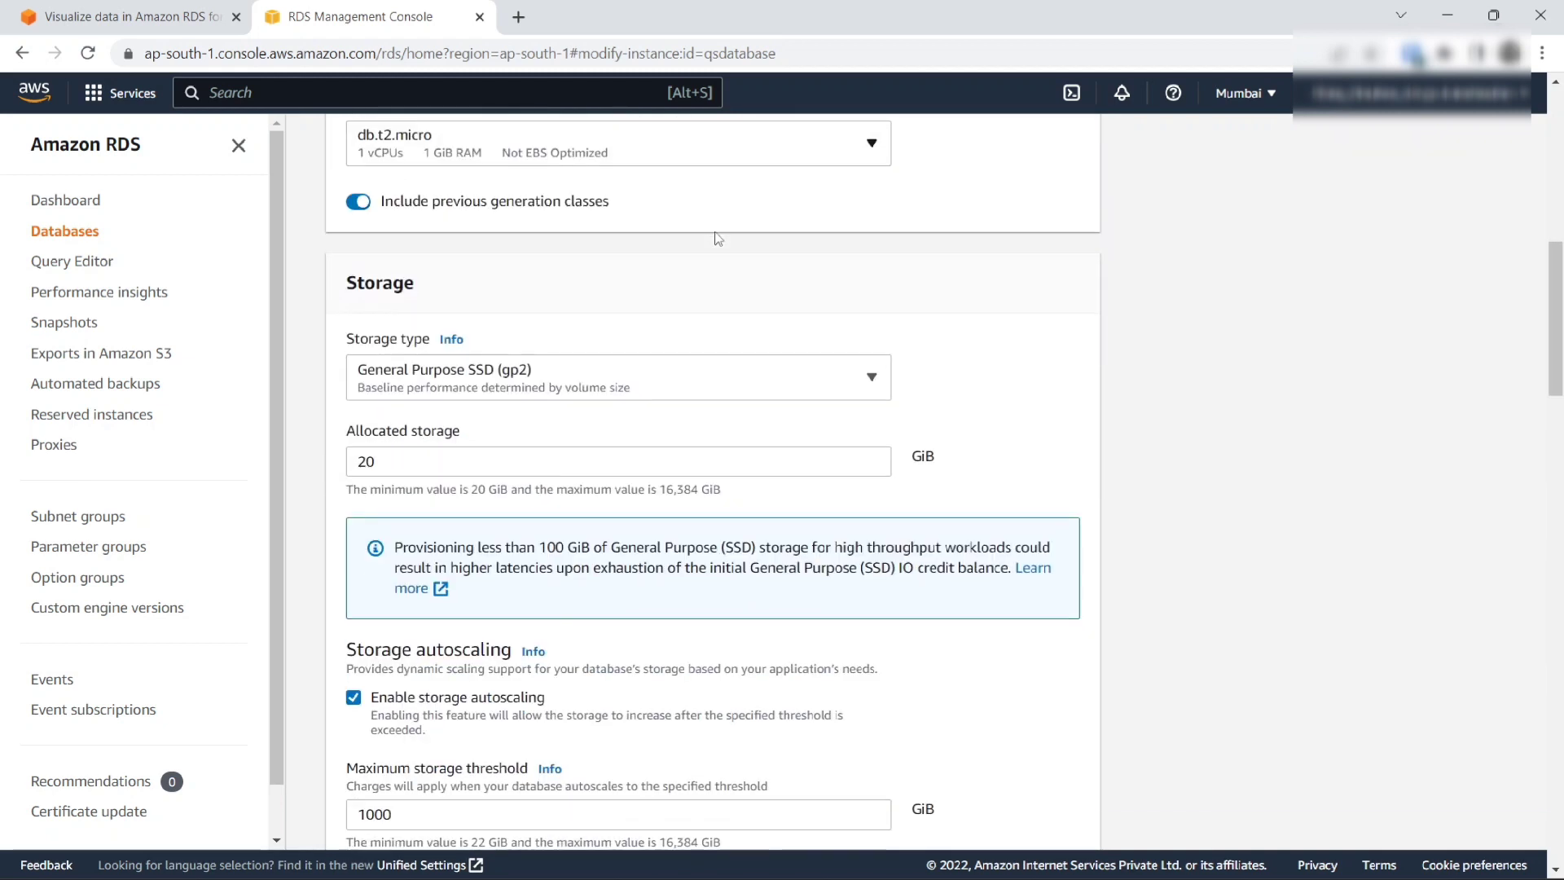
pyautogui.scroll(-4, 706, 238)
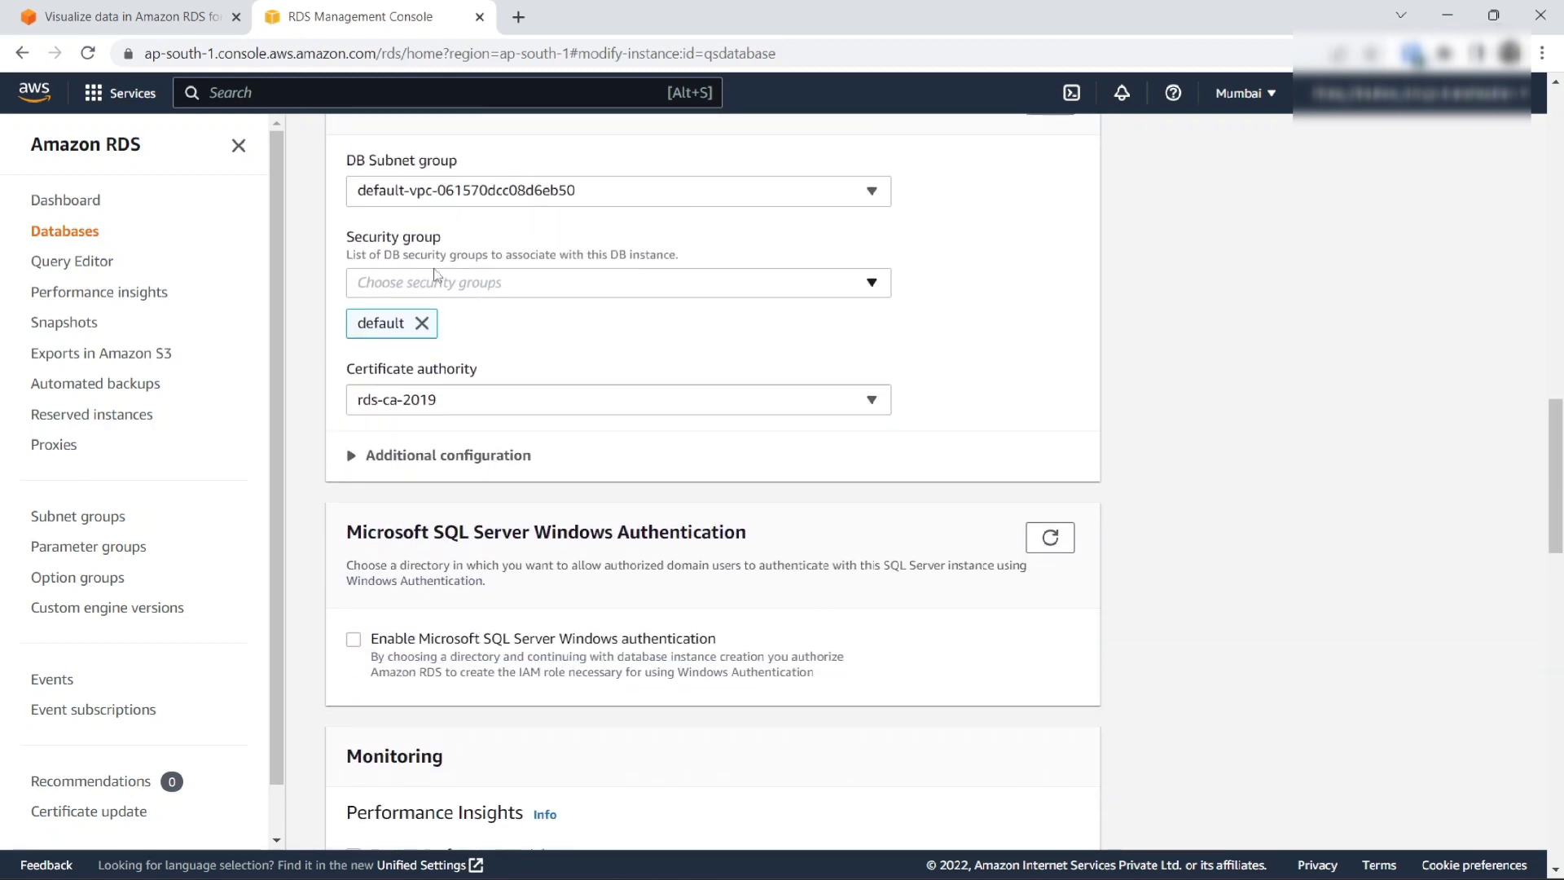
pyautogui.click(438, 283)
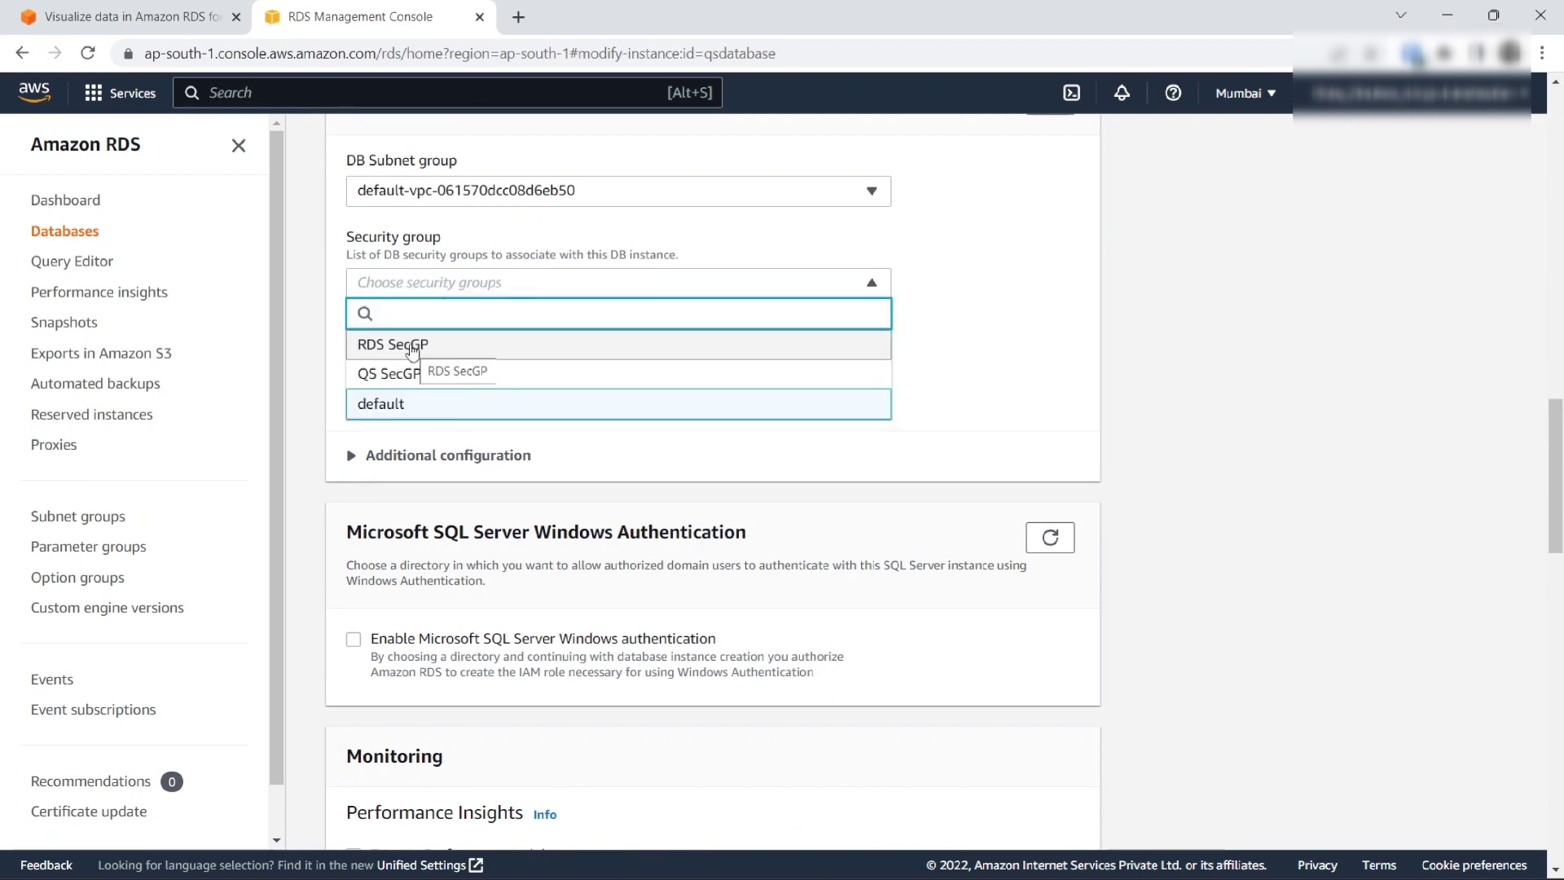
pyautogui.click(980, 361)
# Step: Continue to the modification summary, schedule the change to apply immediately, and modify the DB instance
pyautogui.scroll(-20, 928, 367)
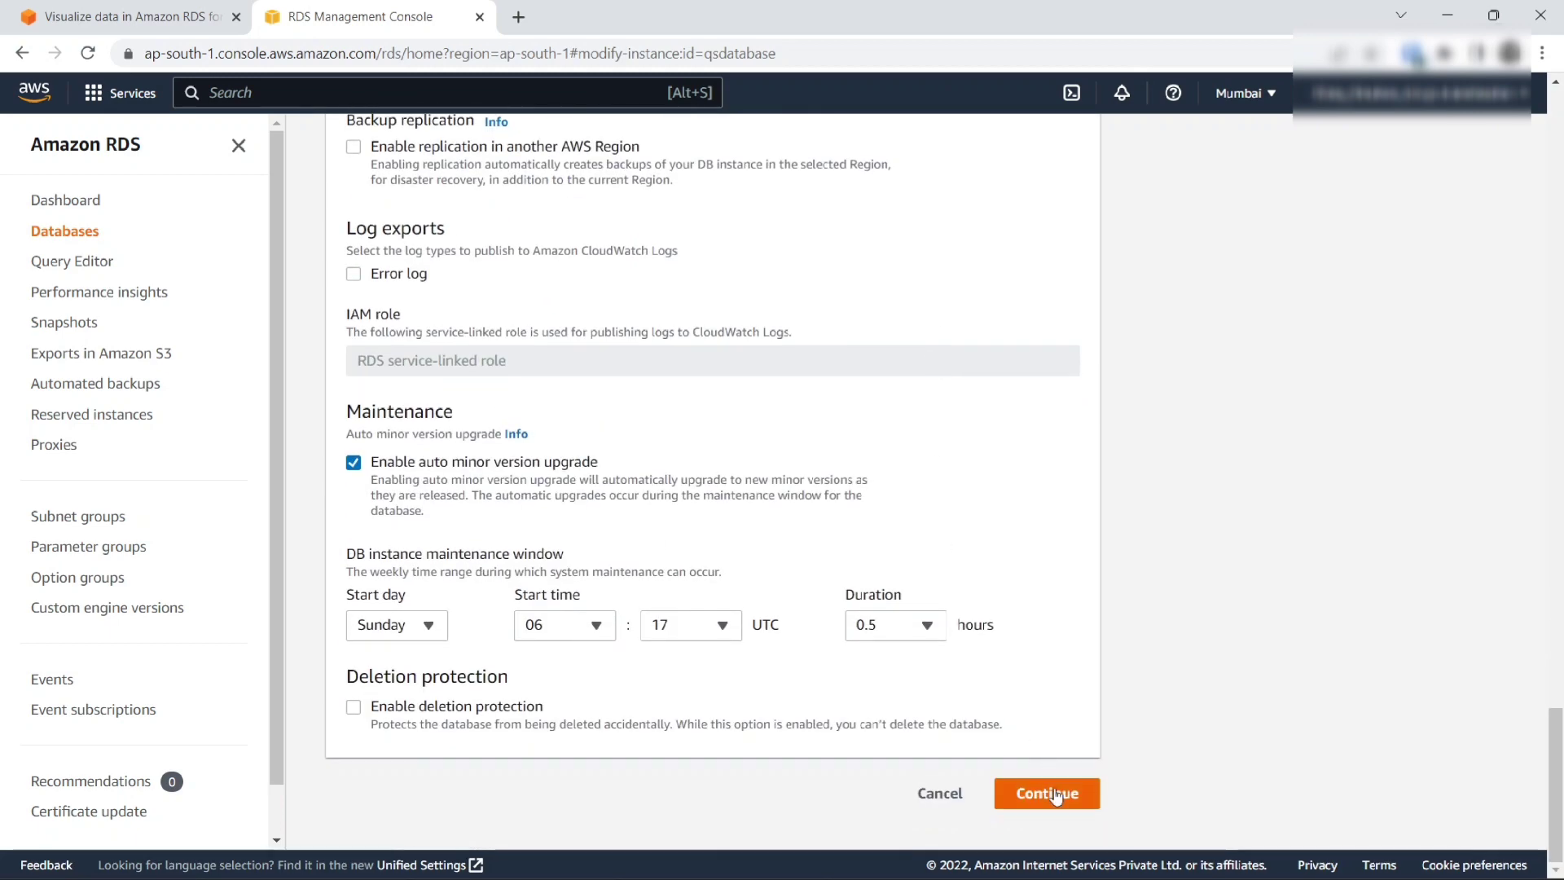
pyautogui.click(1055, 794)
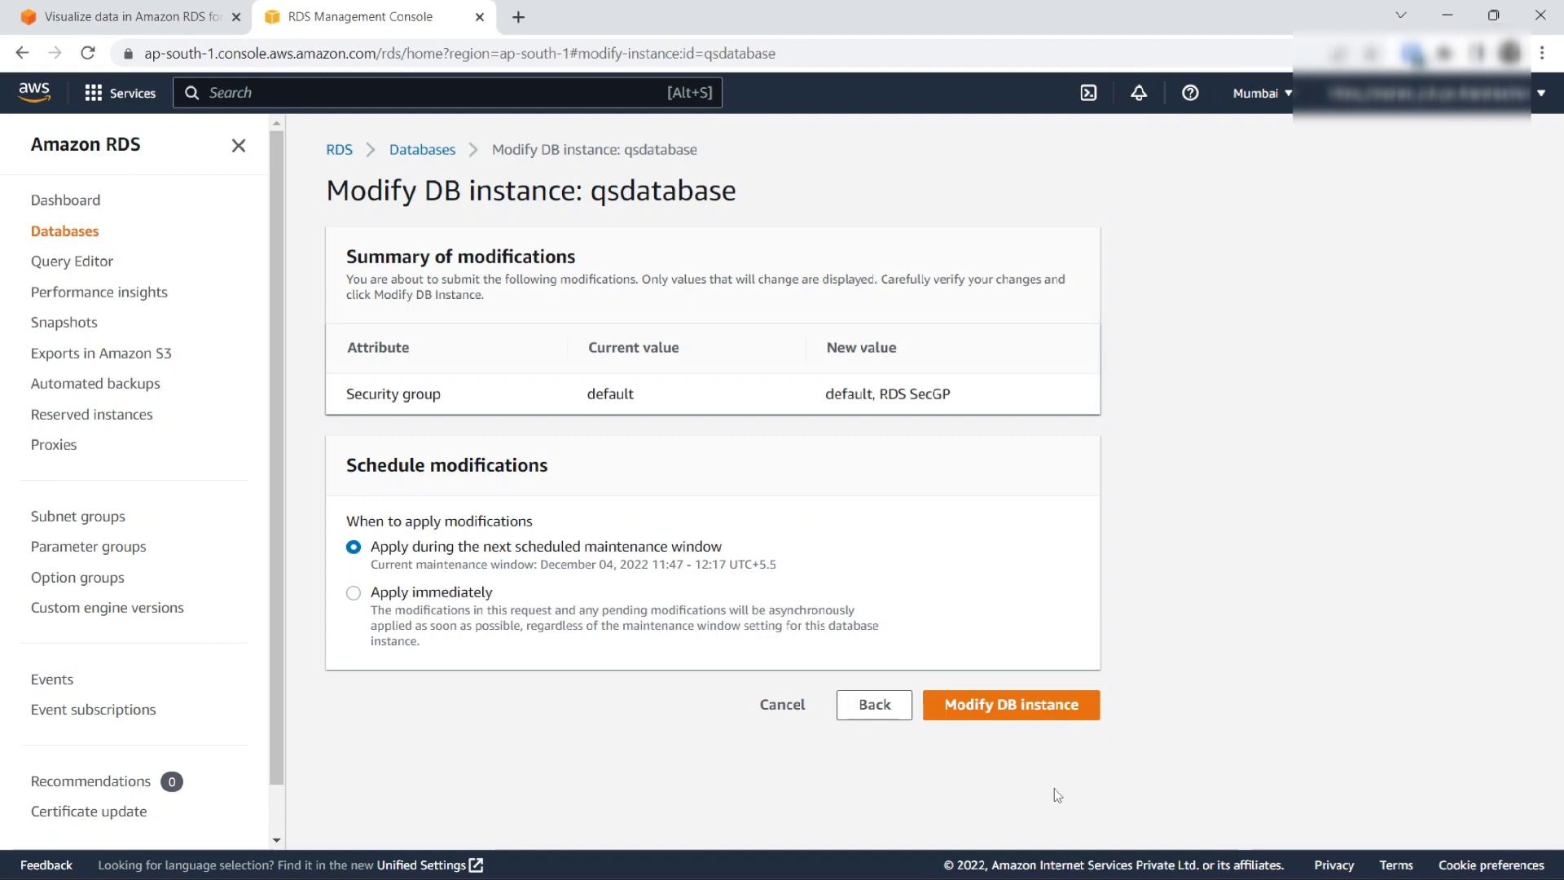
pyautogui.click(389, 600)
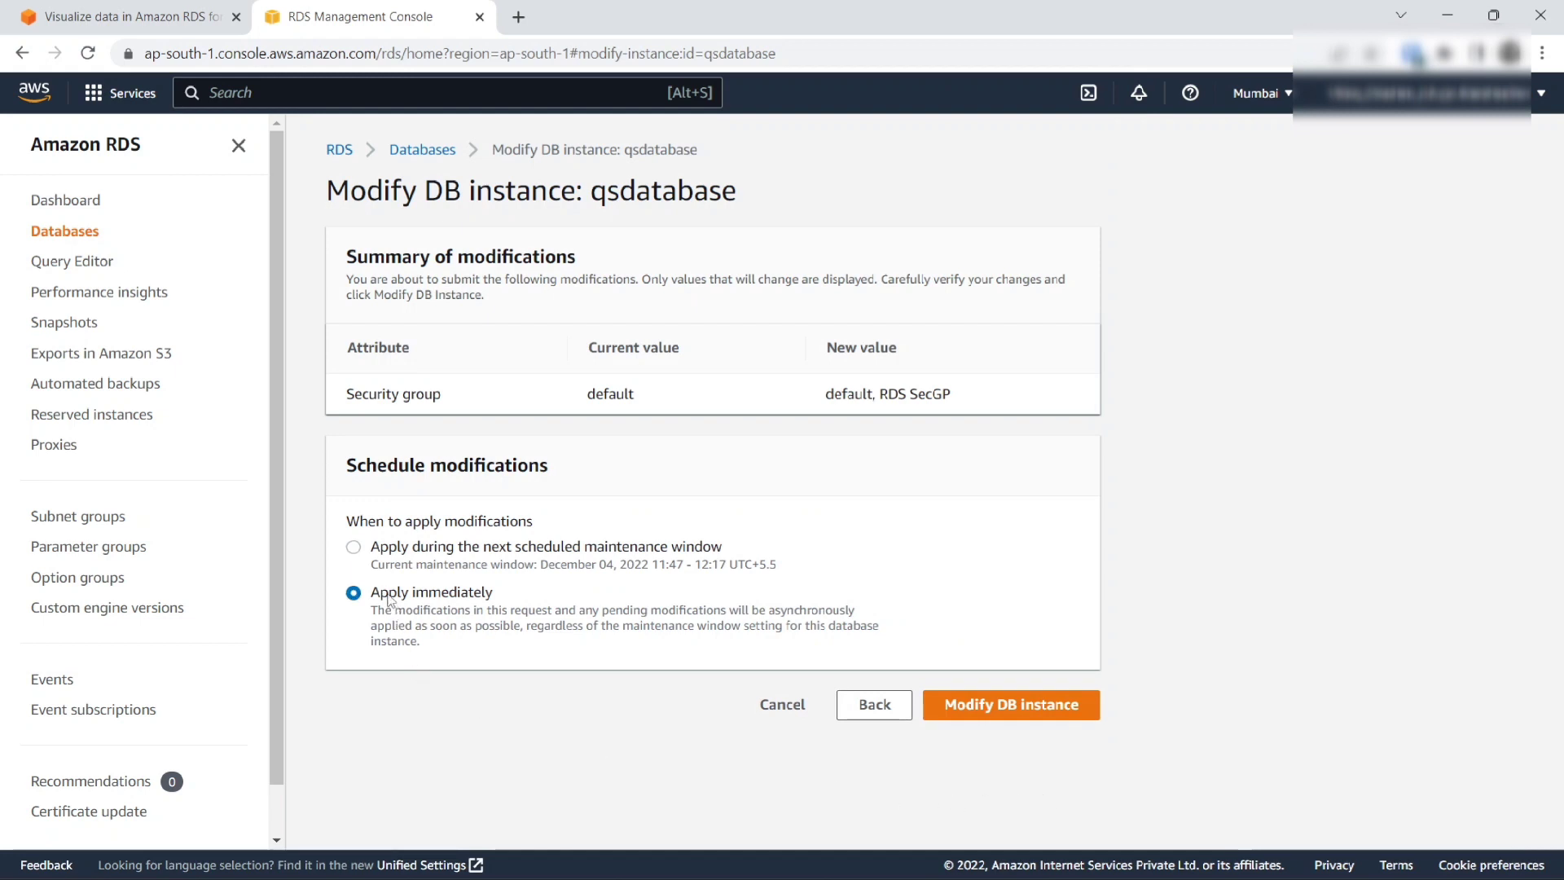
pyautogui.click(990, 711)
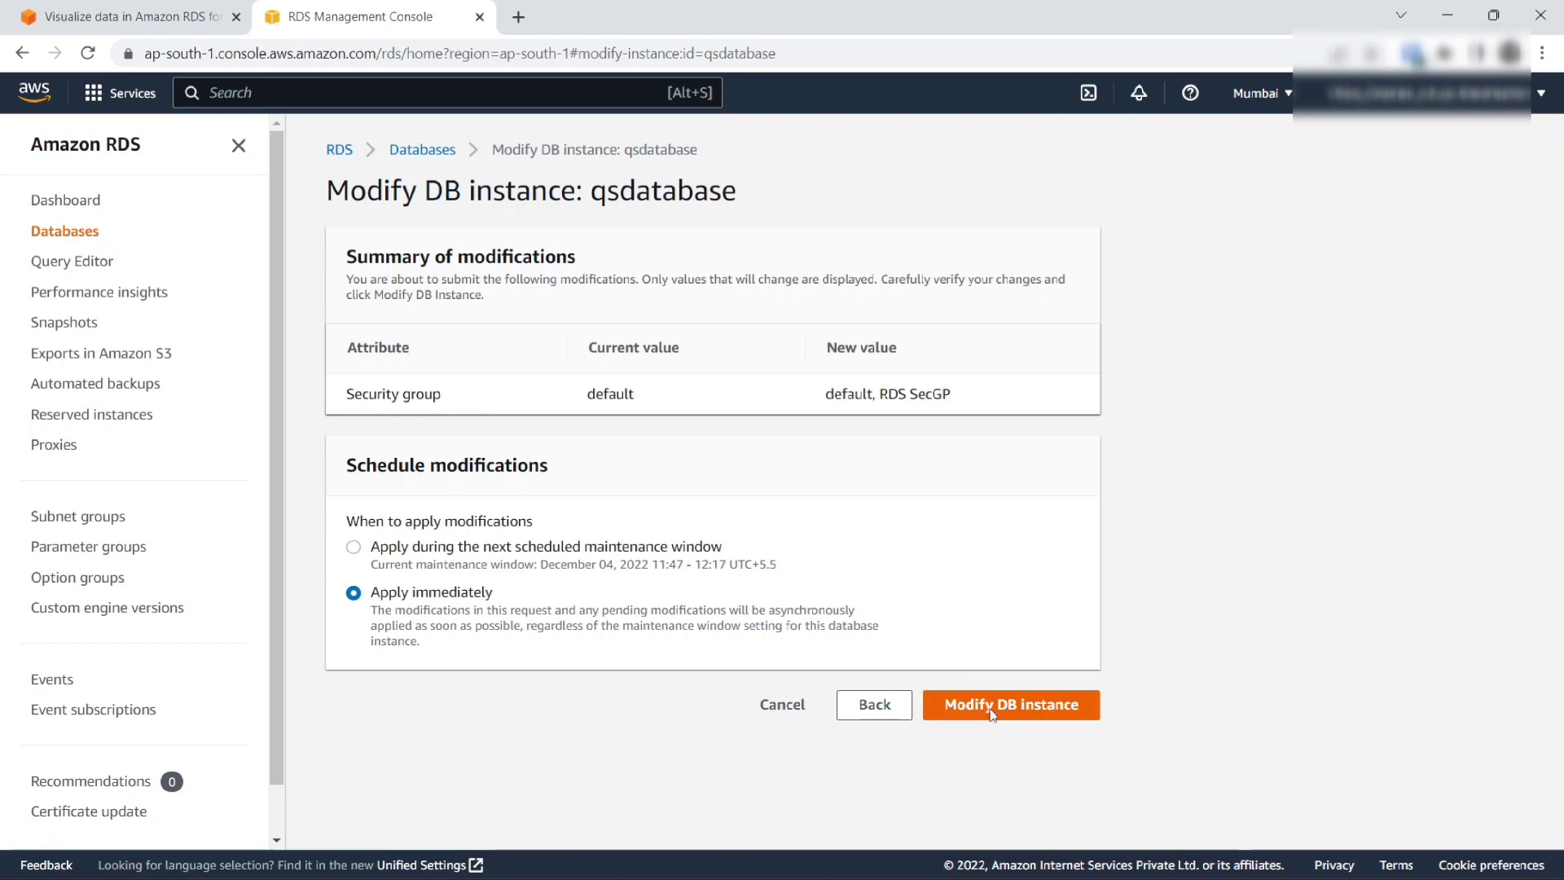
# Step: Check the tutorial's instructions for modifying the DB instance and for Step 7 on creating the Amazon QuickSight account
pyautogui.hotkey('ctrl', 'pageup')
pyautogui.scroll(-12, 727, 472)
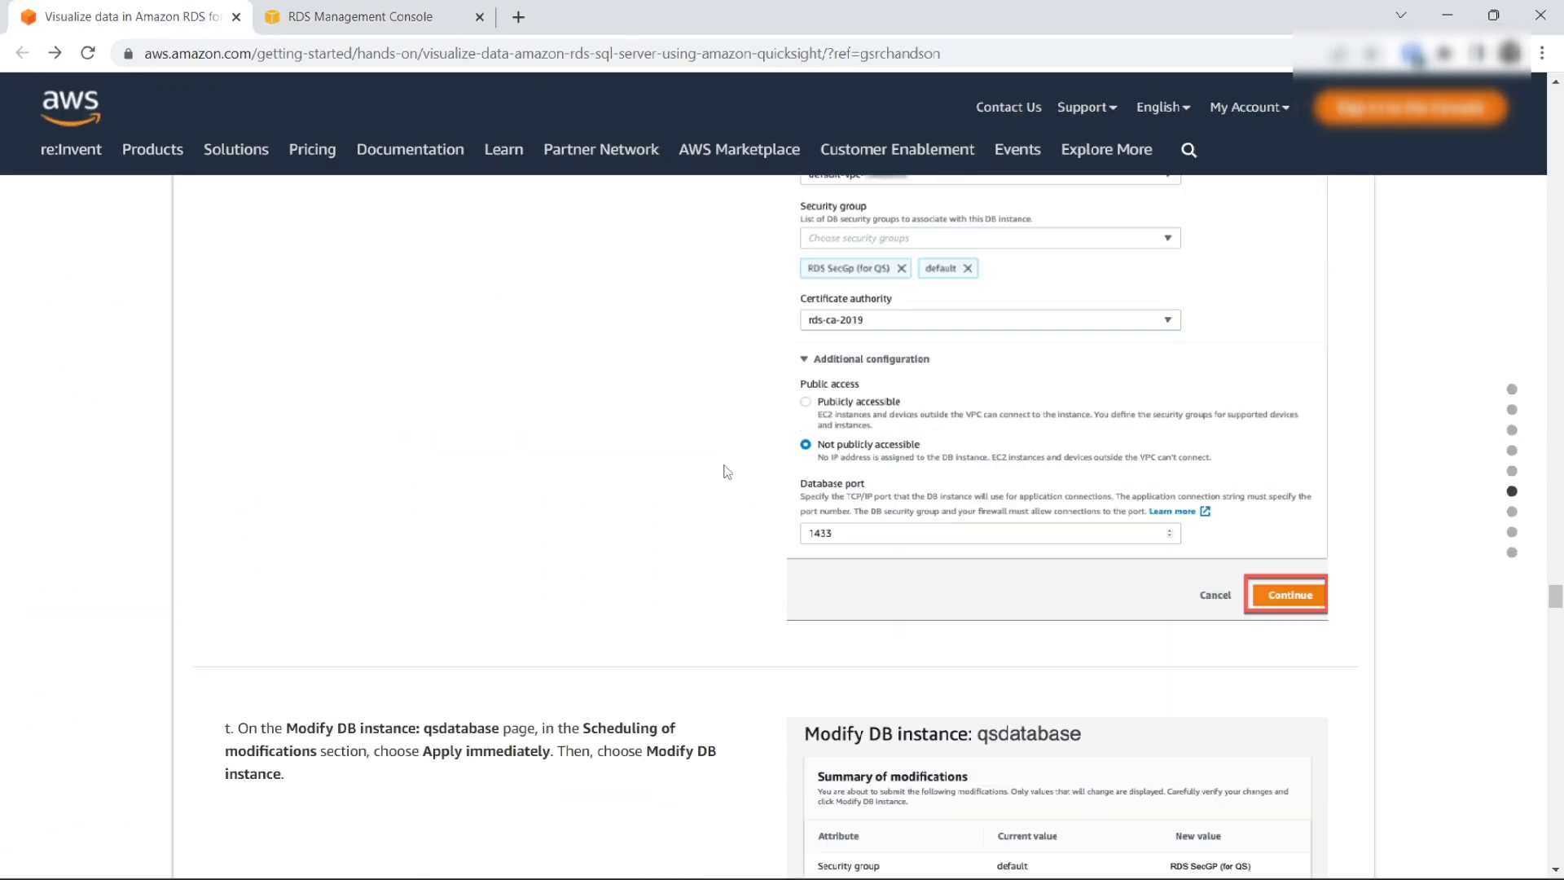
pyautogui.scroll(1, 728, 472)
pyautogui.scroll(2, 727, 472)
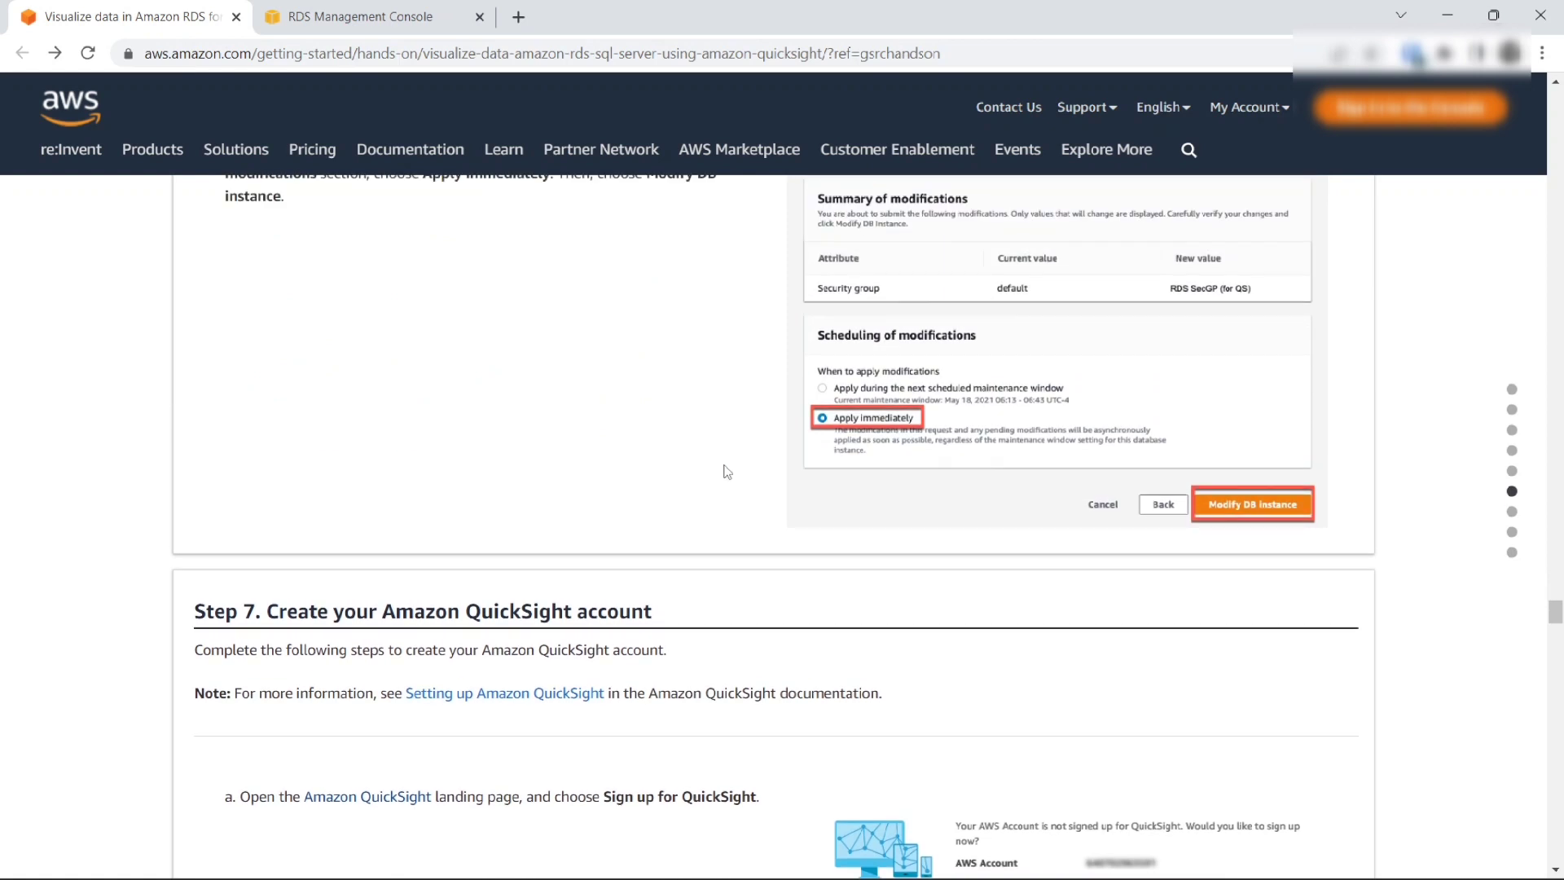
pyautogui.scroll(-1, 728, 472)
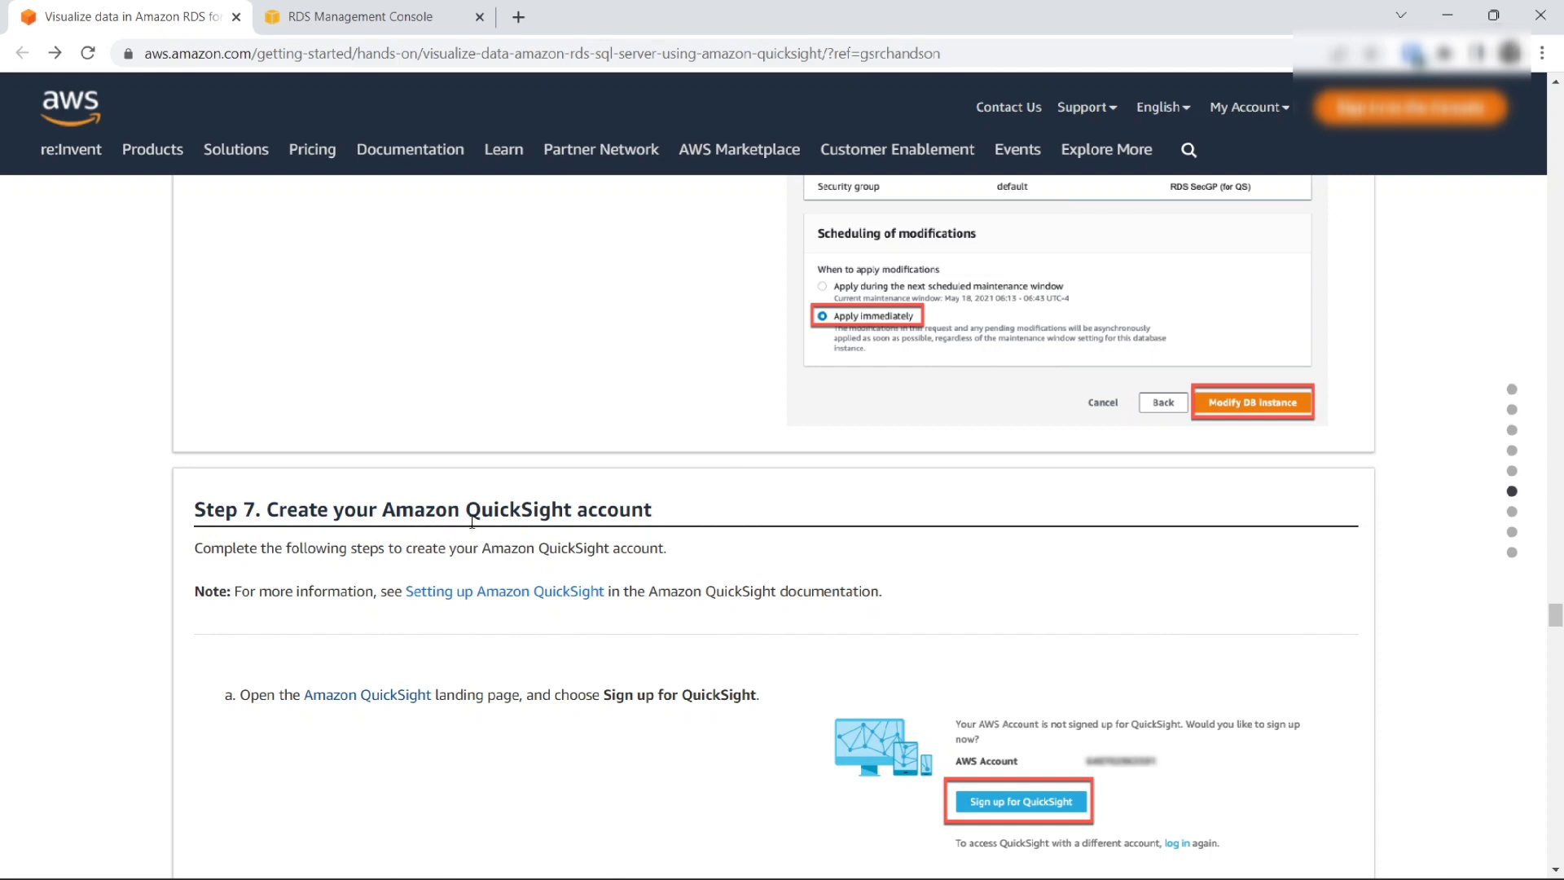
pyautogui.scroll(-2, 666, 524)
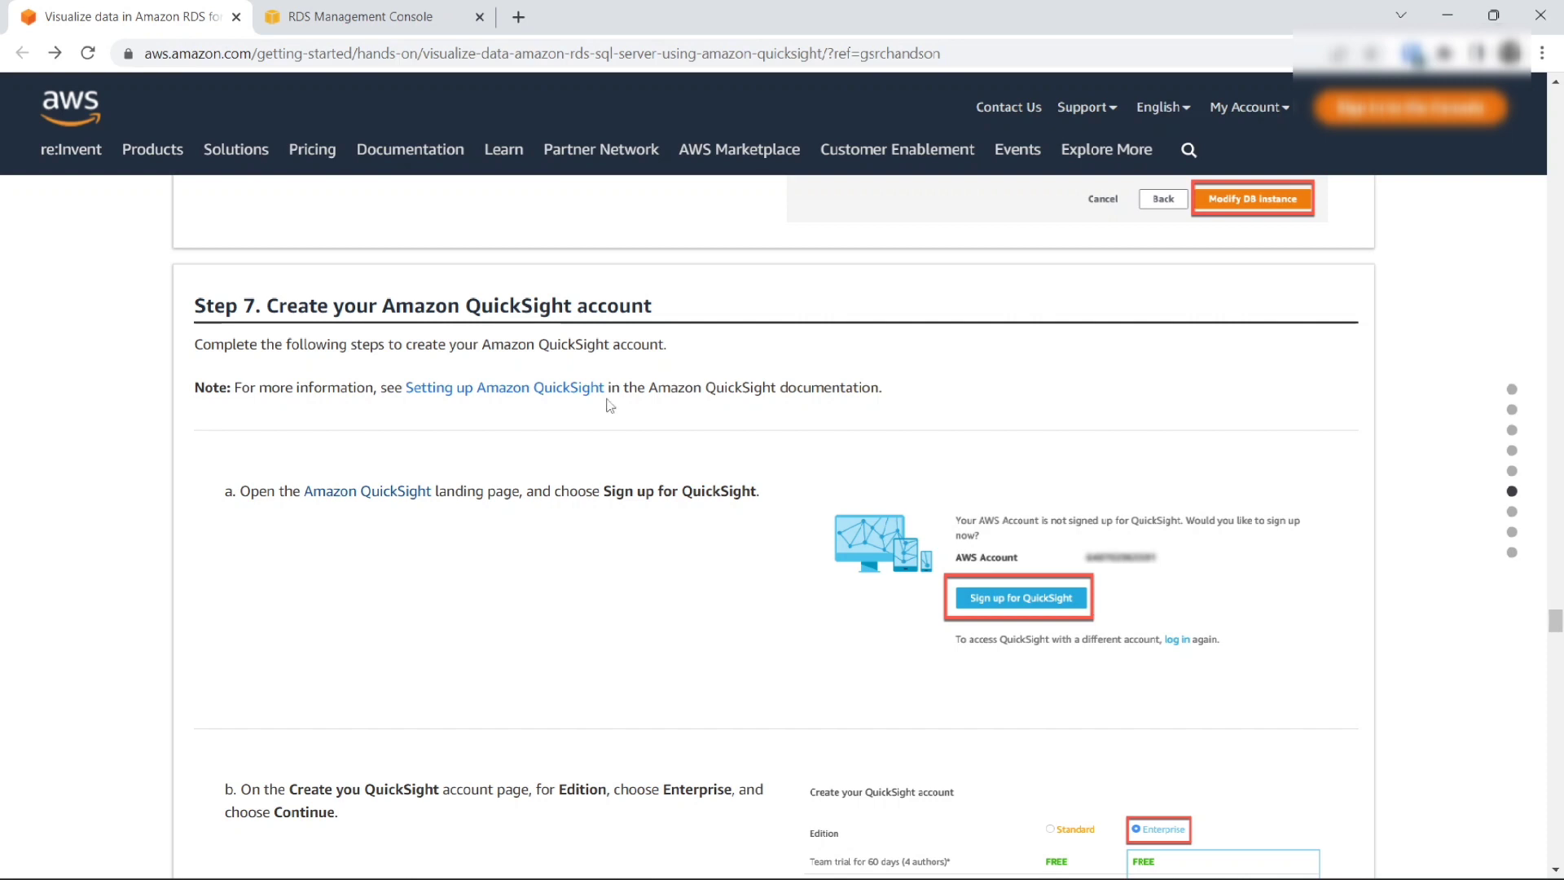
# Step: Return to the AWS console, search for "quicksight" and open the QuickSight service
pyautogui.click(416, 6)
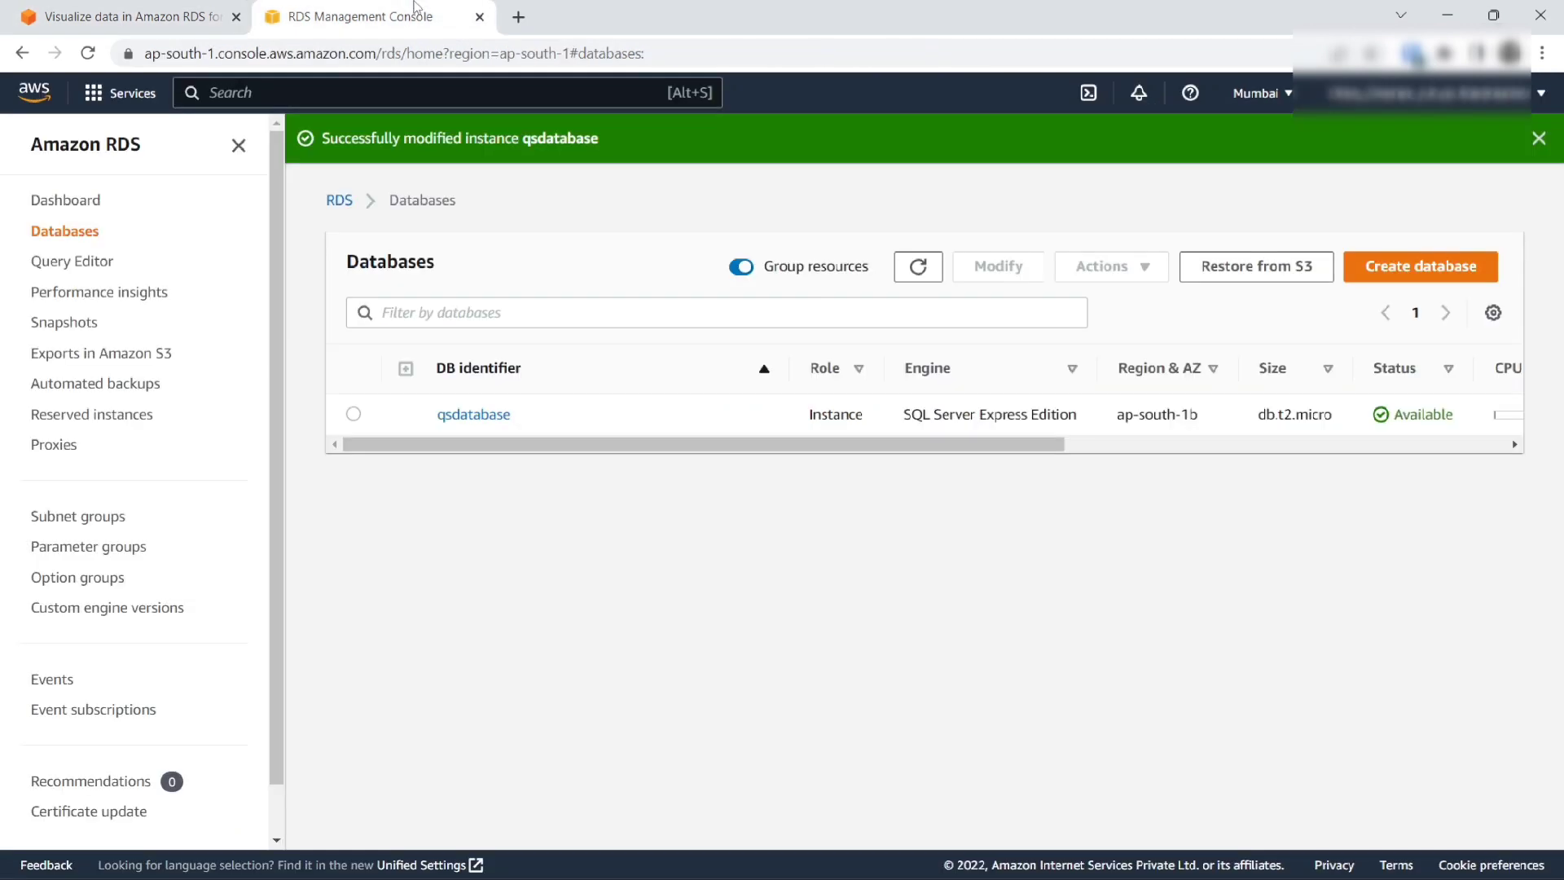
pyautogui.click(370, 101)
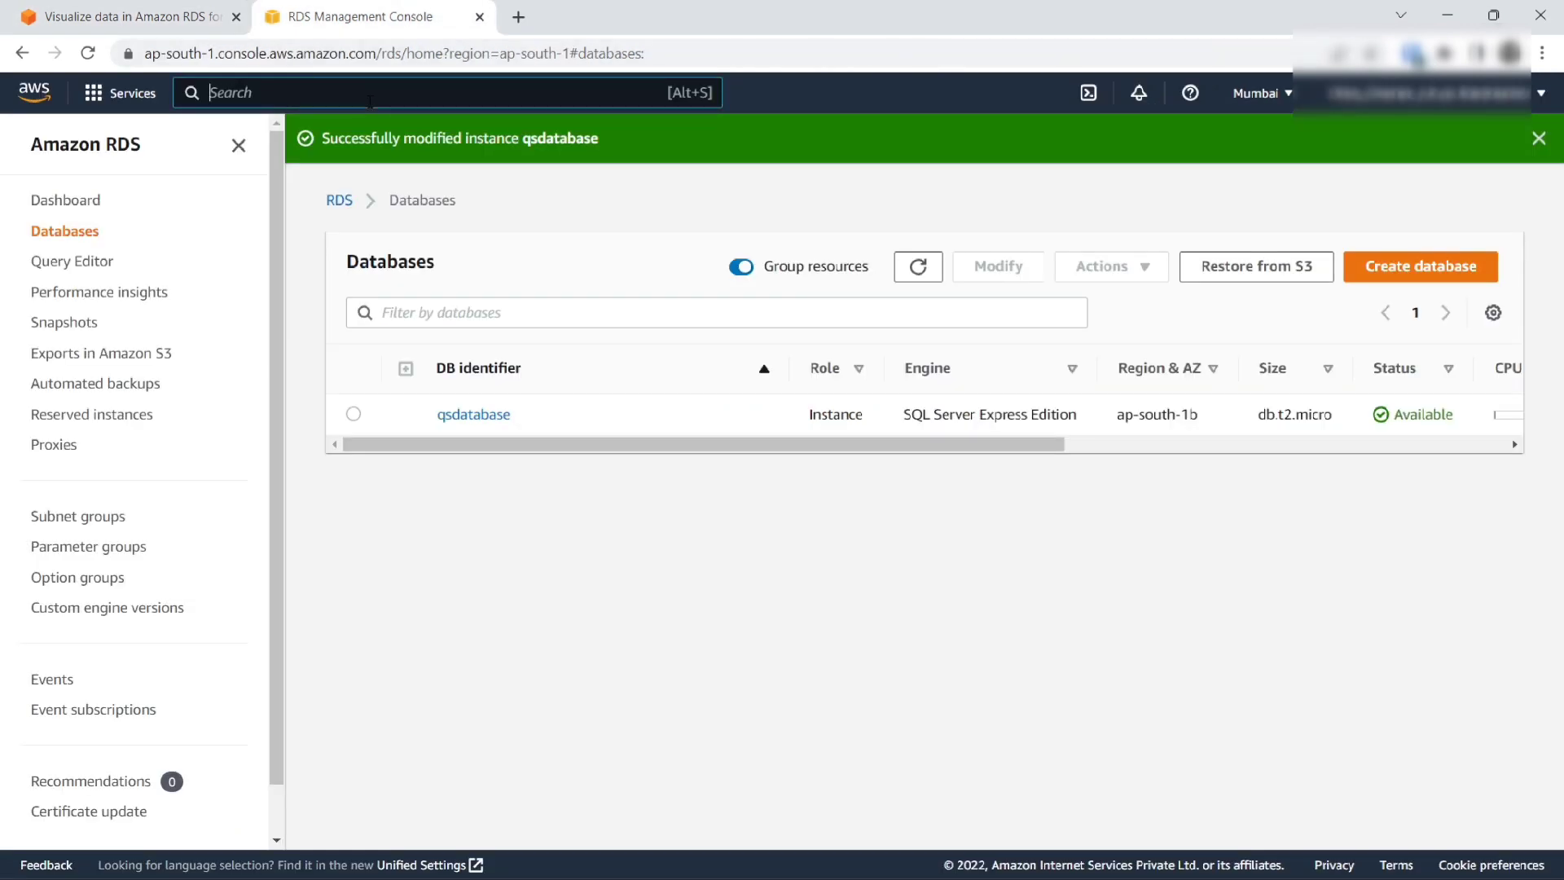
pyautogui.write('qu')
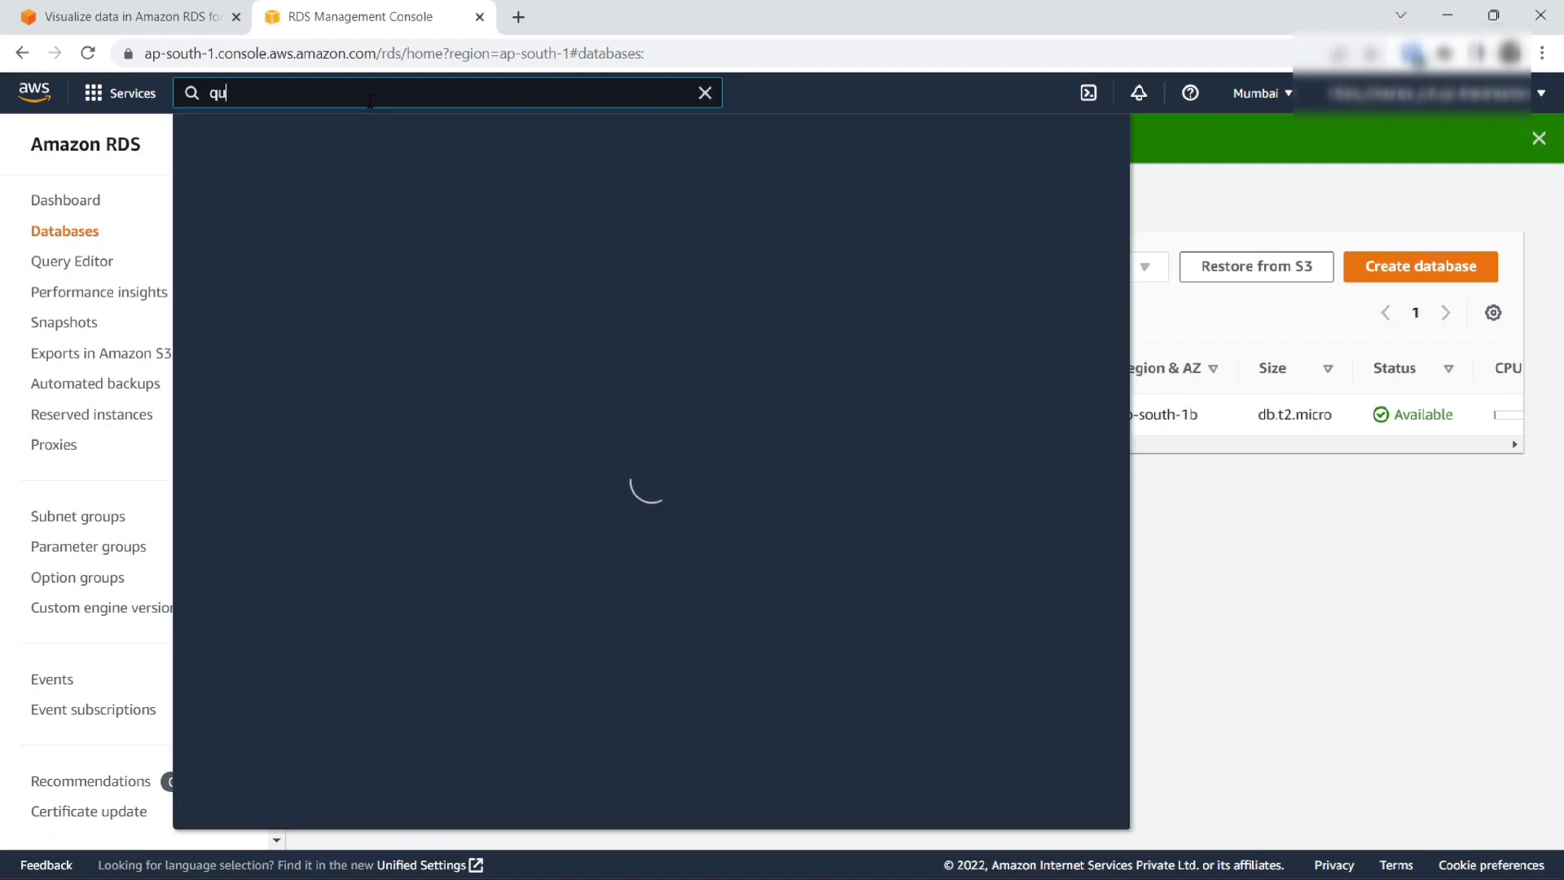
pyautogui.write('icksight')
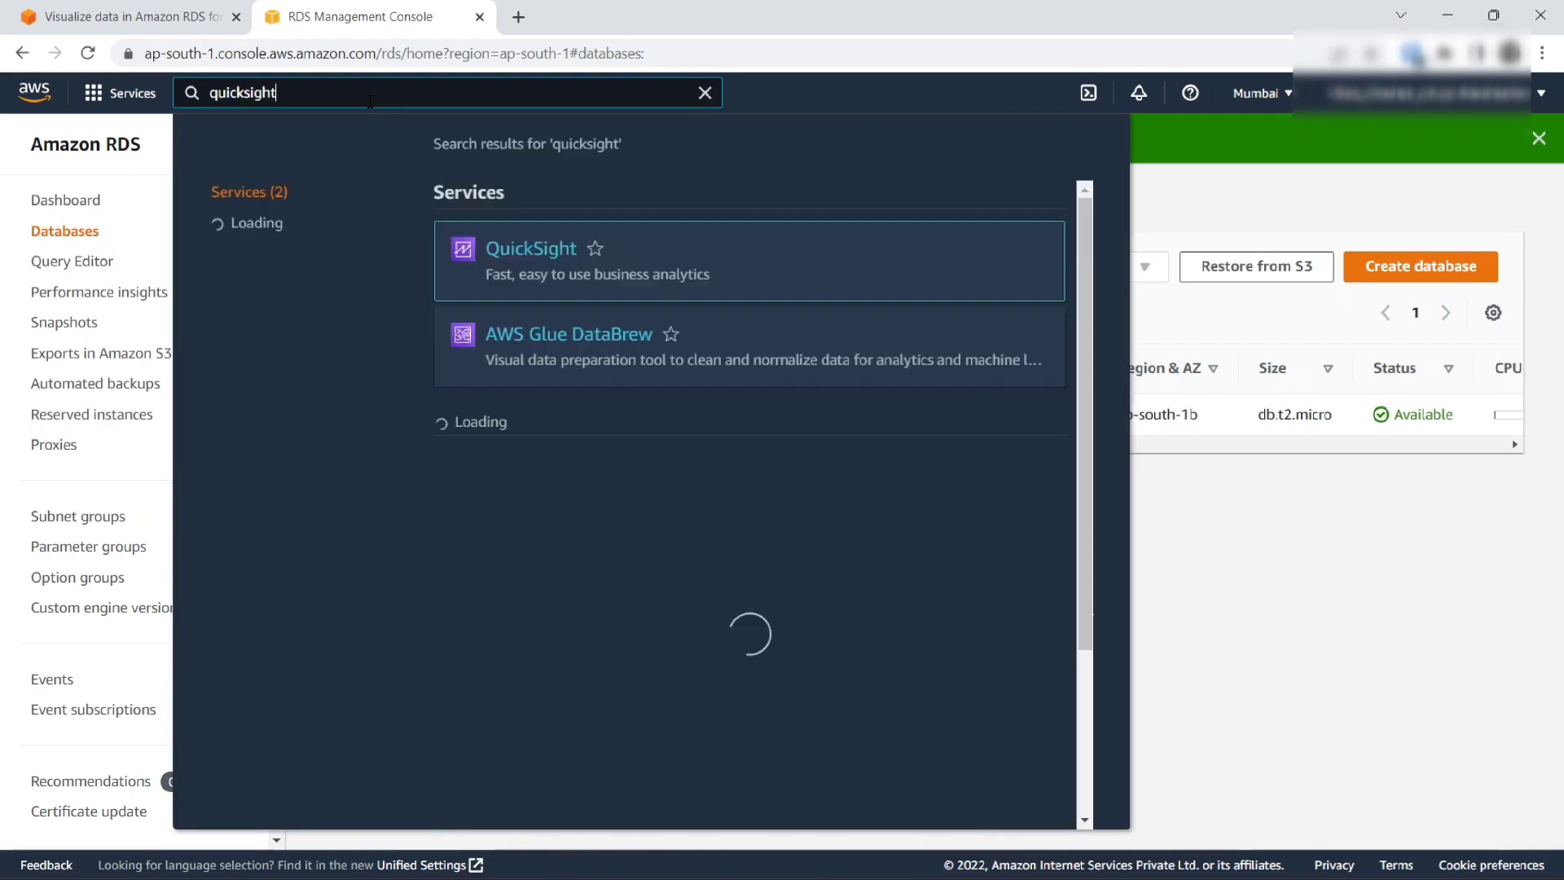
pyautogui.click(523, 249)
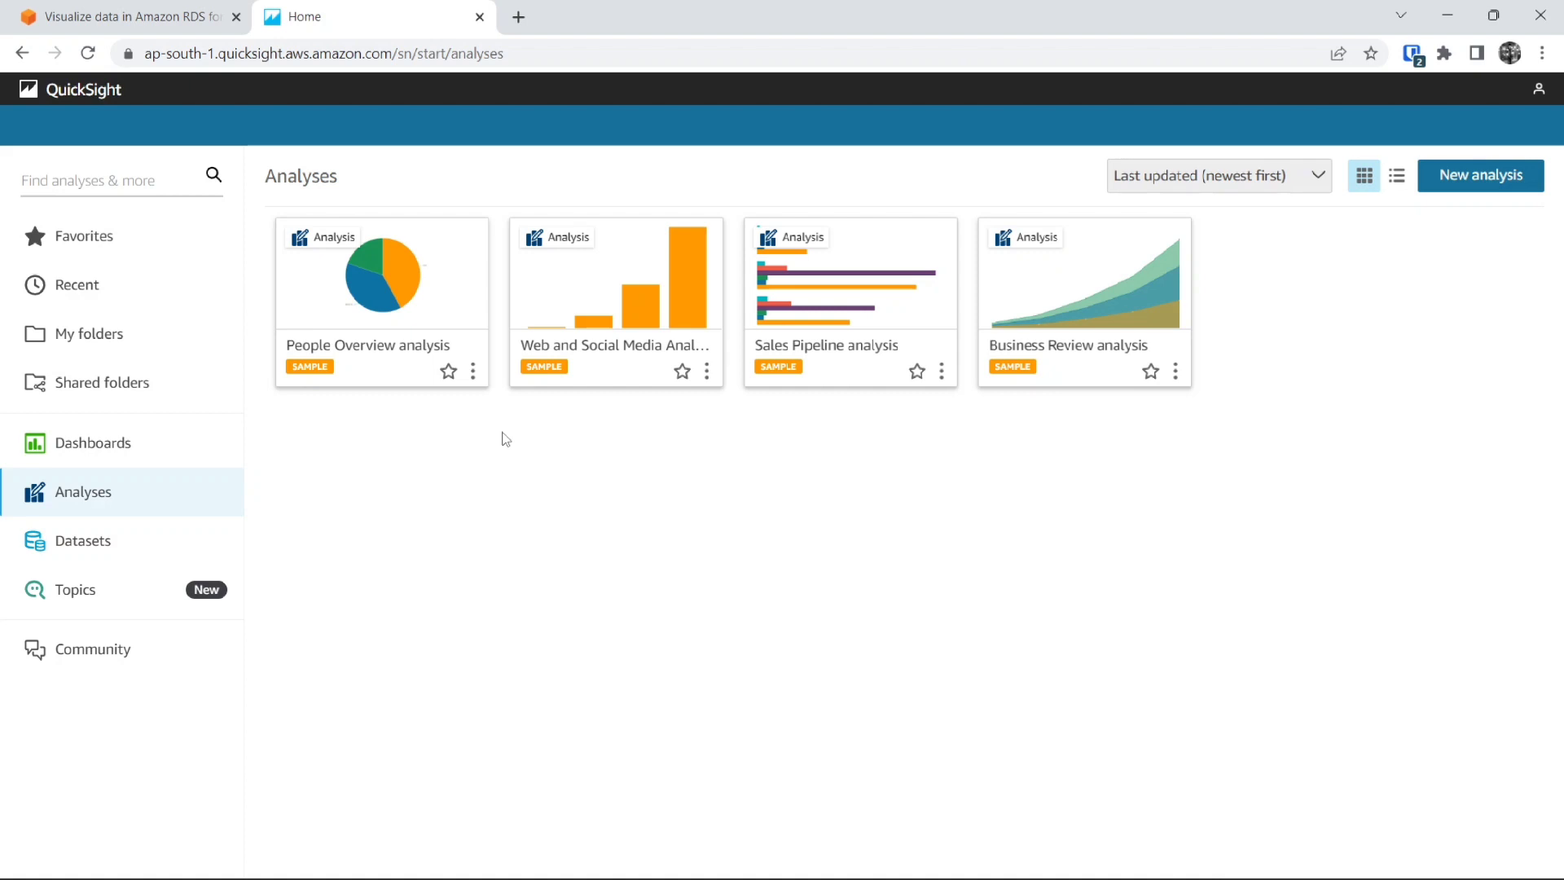
# Step: Read through the tutorial's Step 7 account setup and the start of Step 8 on connecting QuickSight to Amazon RDS
pyautogui.click(205, 6)
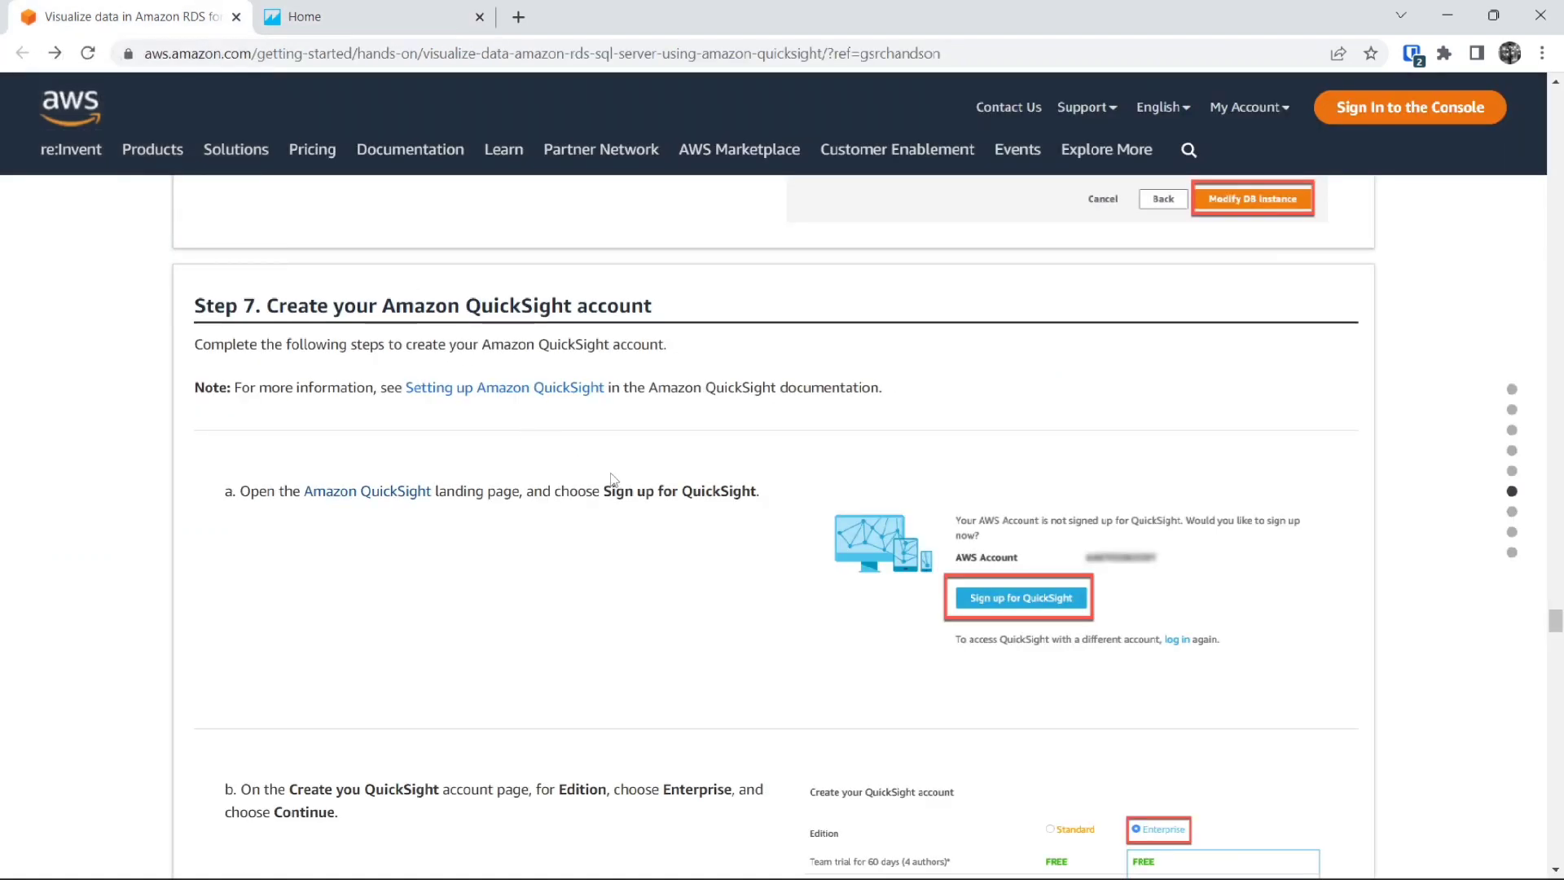
pyautogui.scroll(-10, 613, 479)
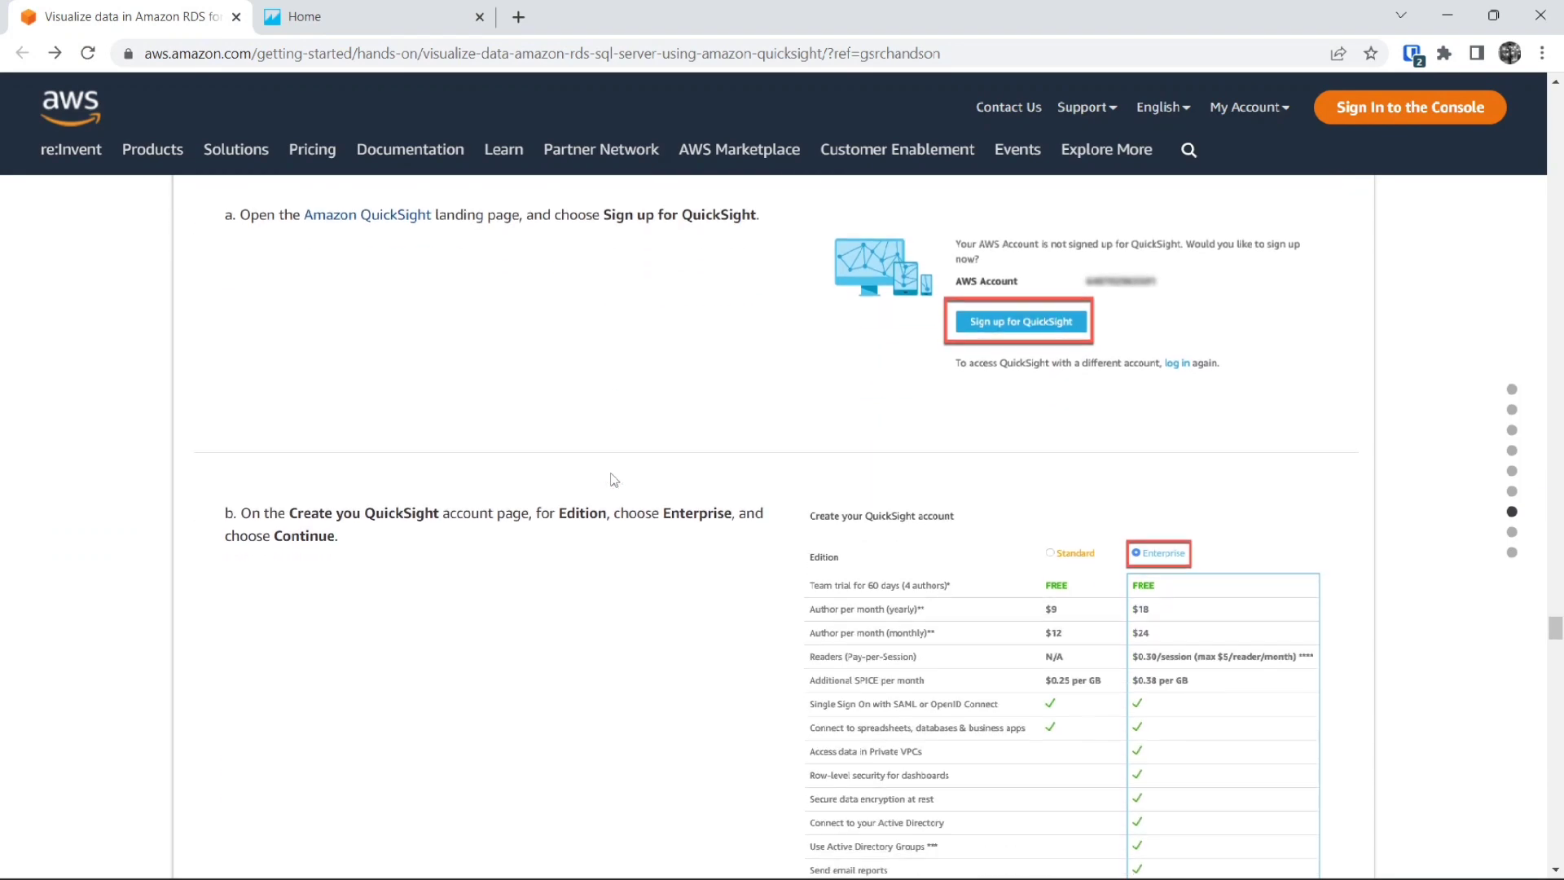
pyautogui.scroll(-15, 616, 479)
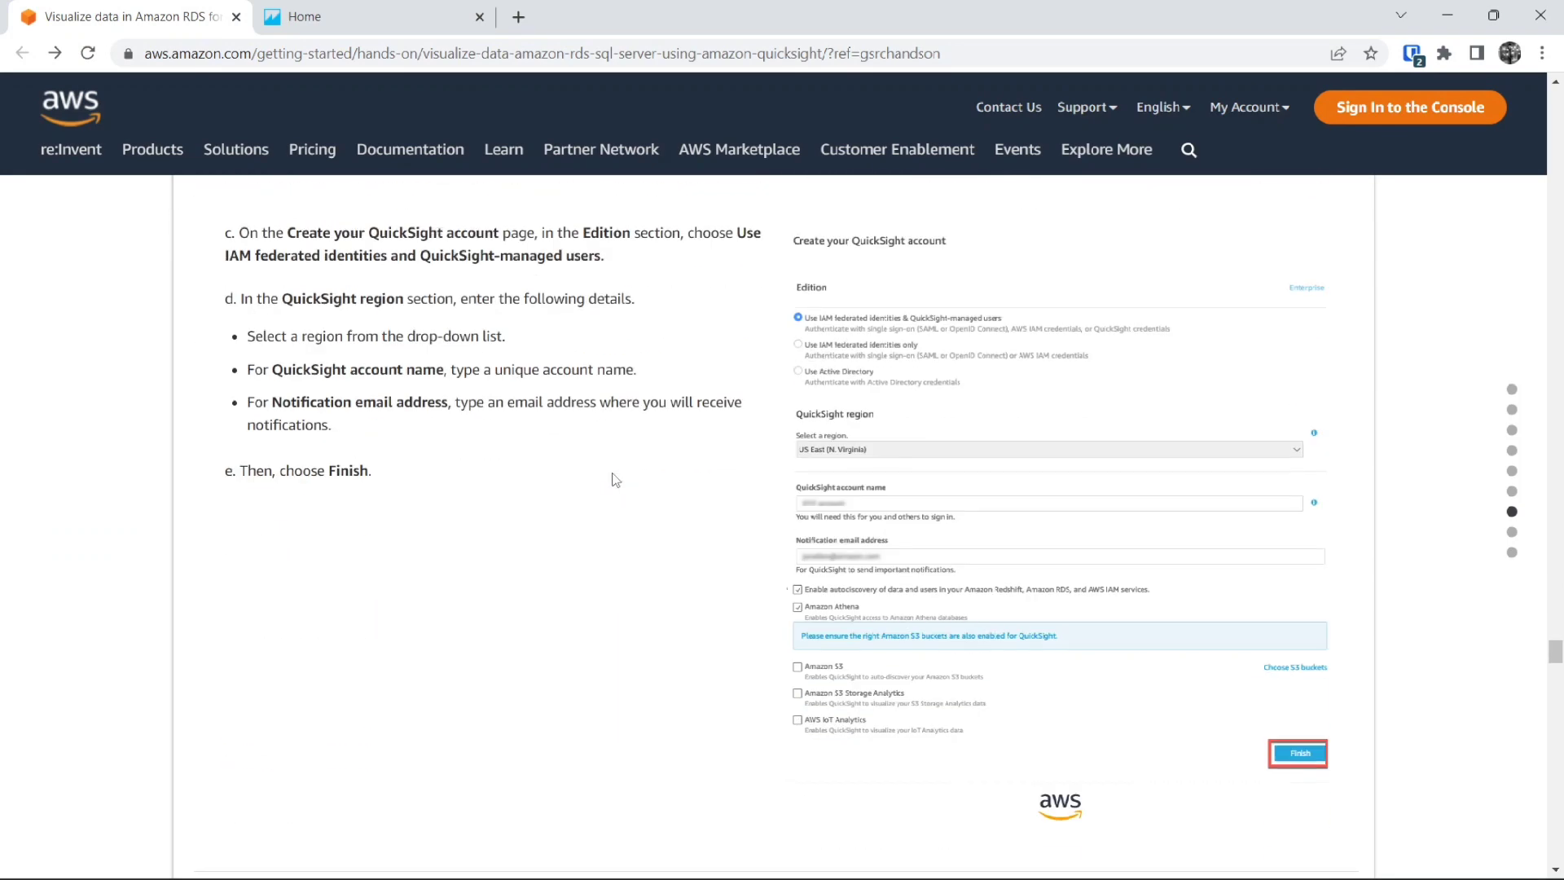
pyautogui.scroll(2, 616, 480)
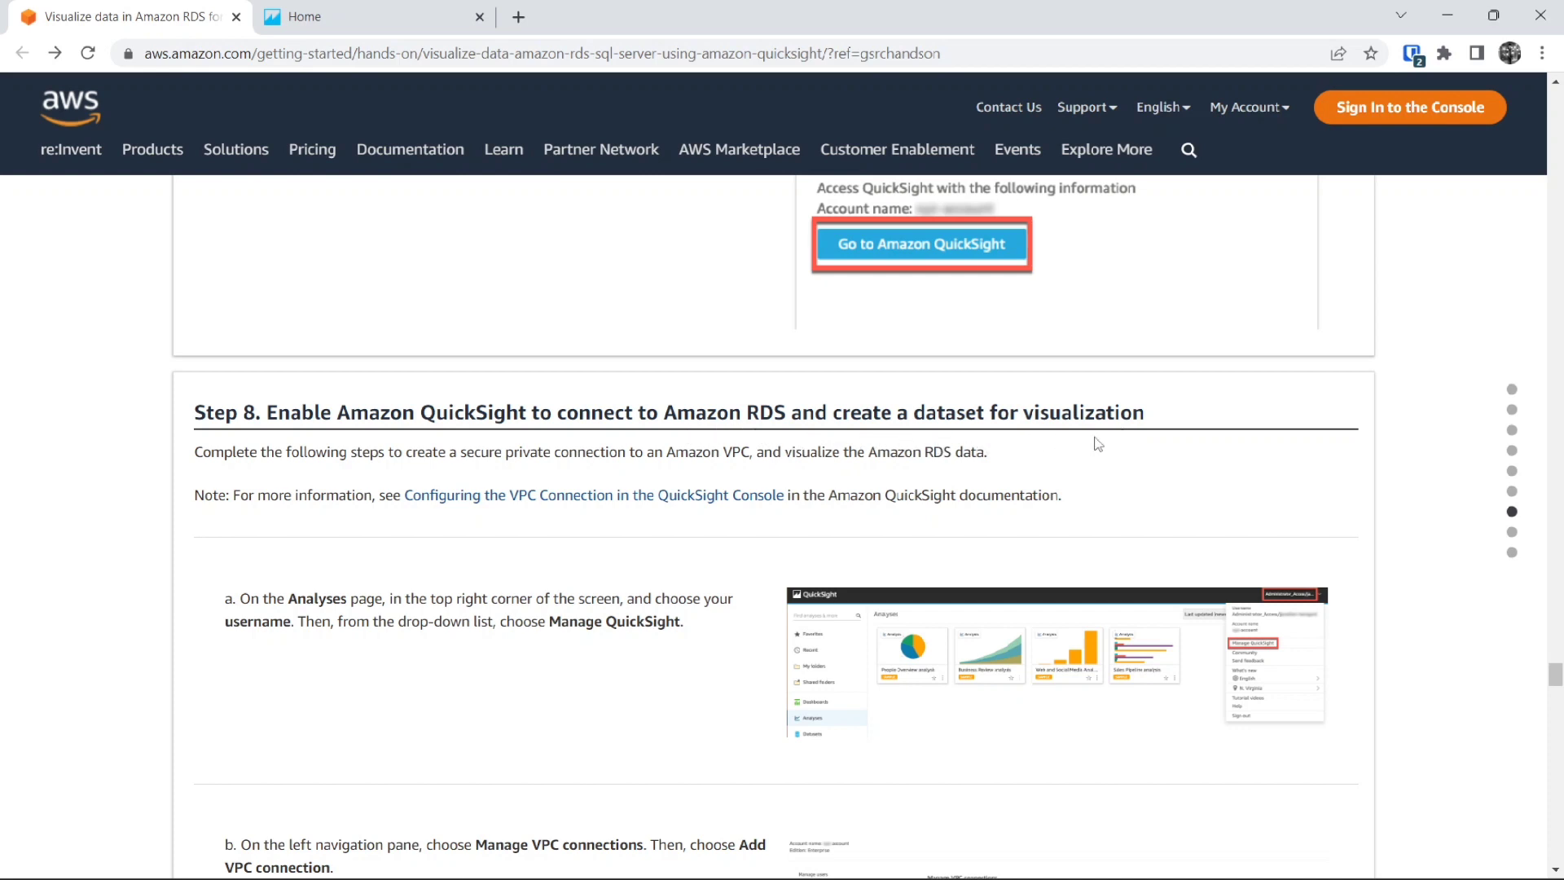
pyautogui.scroll(-1, 1081, 440)
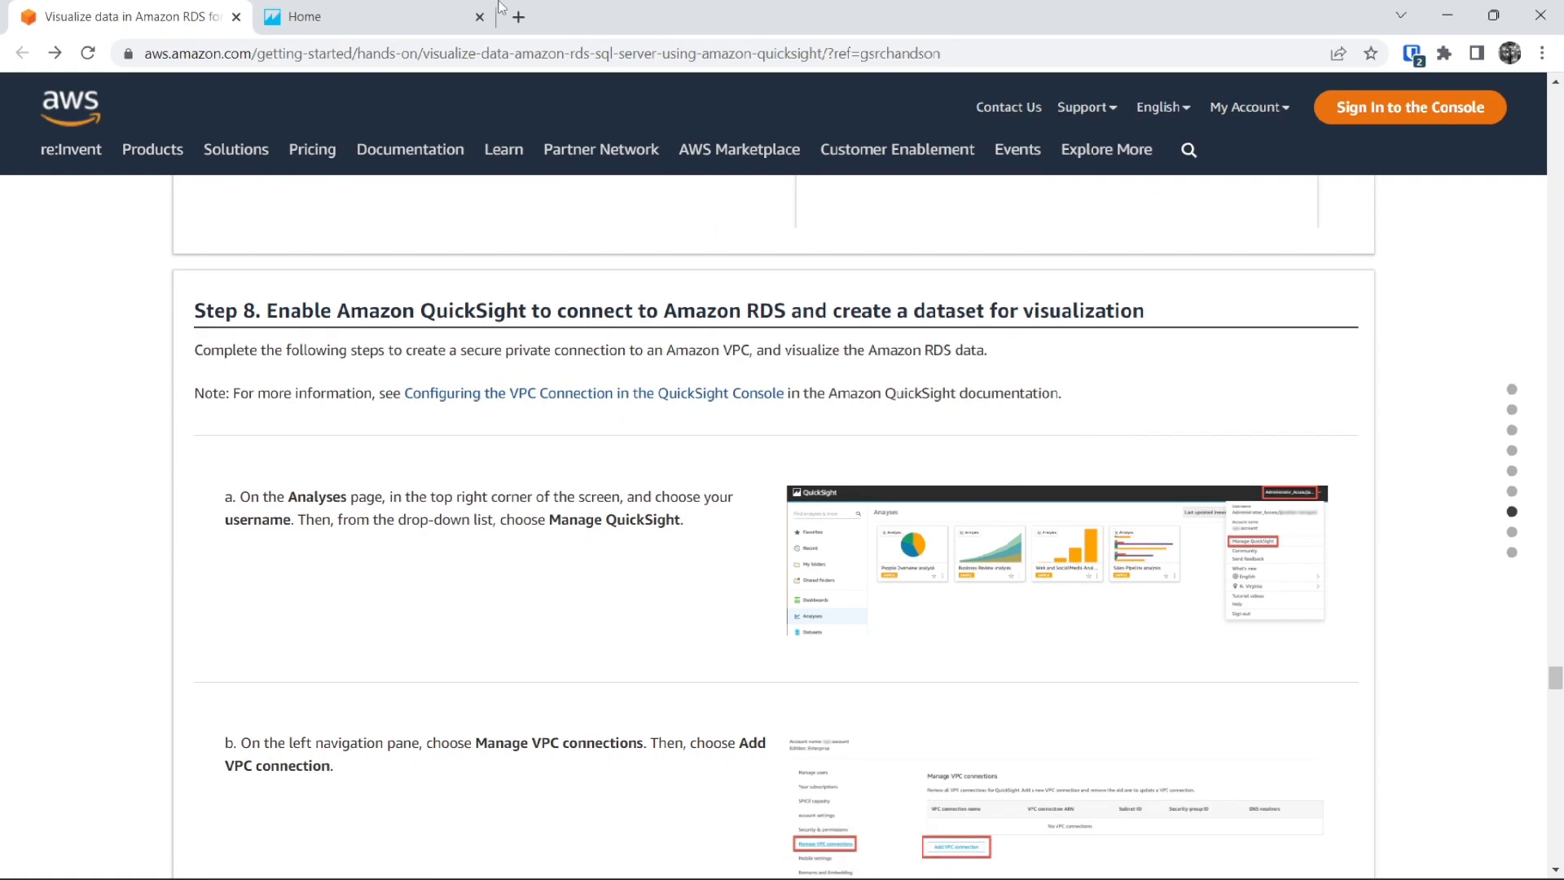
# Step: Return to QuickSight, open its account management, and start adding a new VPC connection from the VPC connections page
pyautogui.click(428, 8)
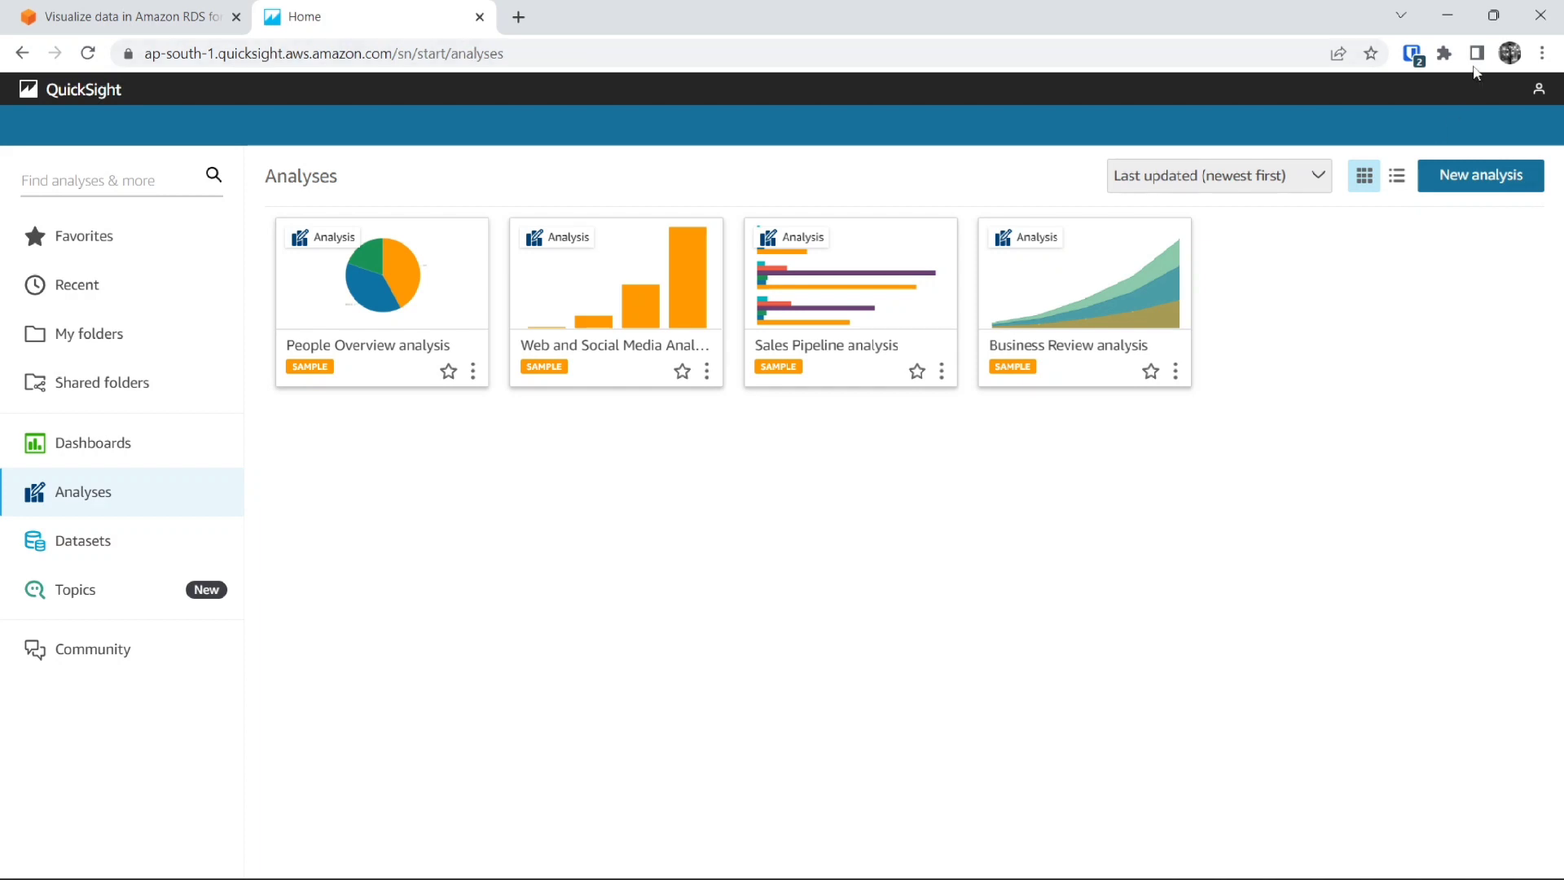
pyautogui.click(1538, 89)
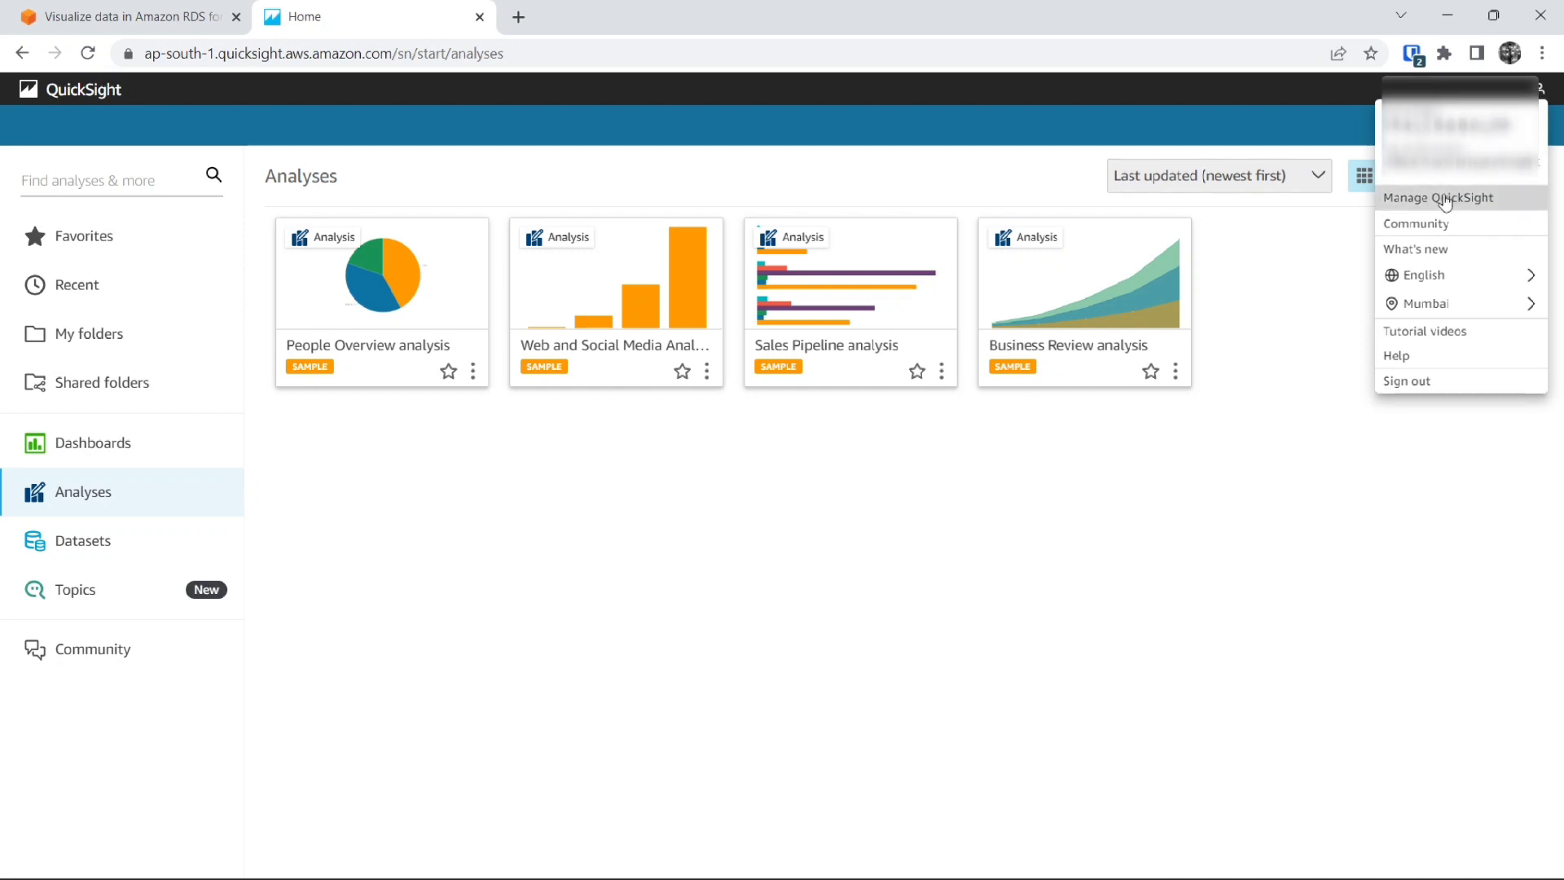
pyautogui.click(1445, 199)
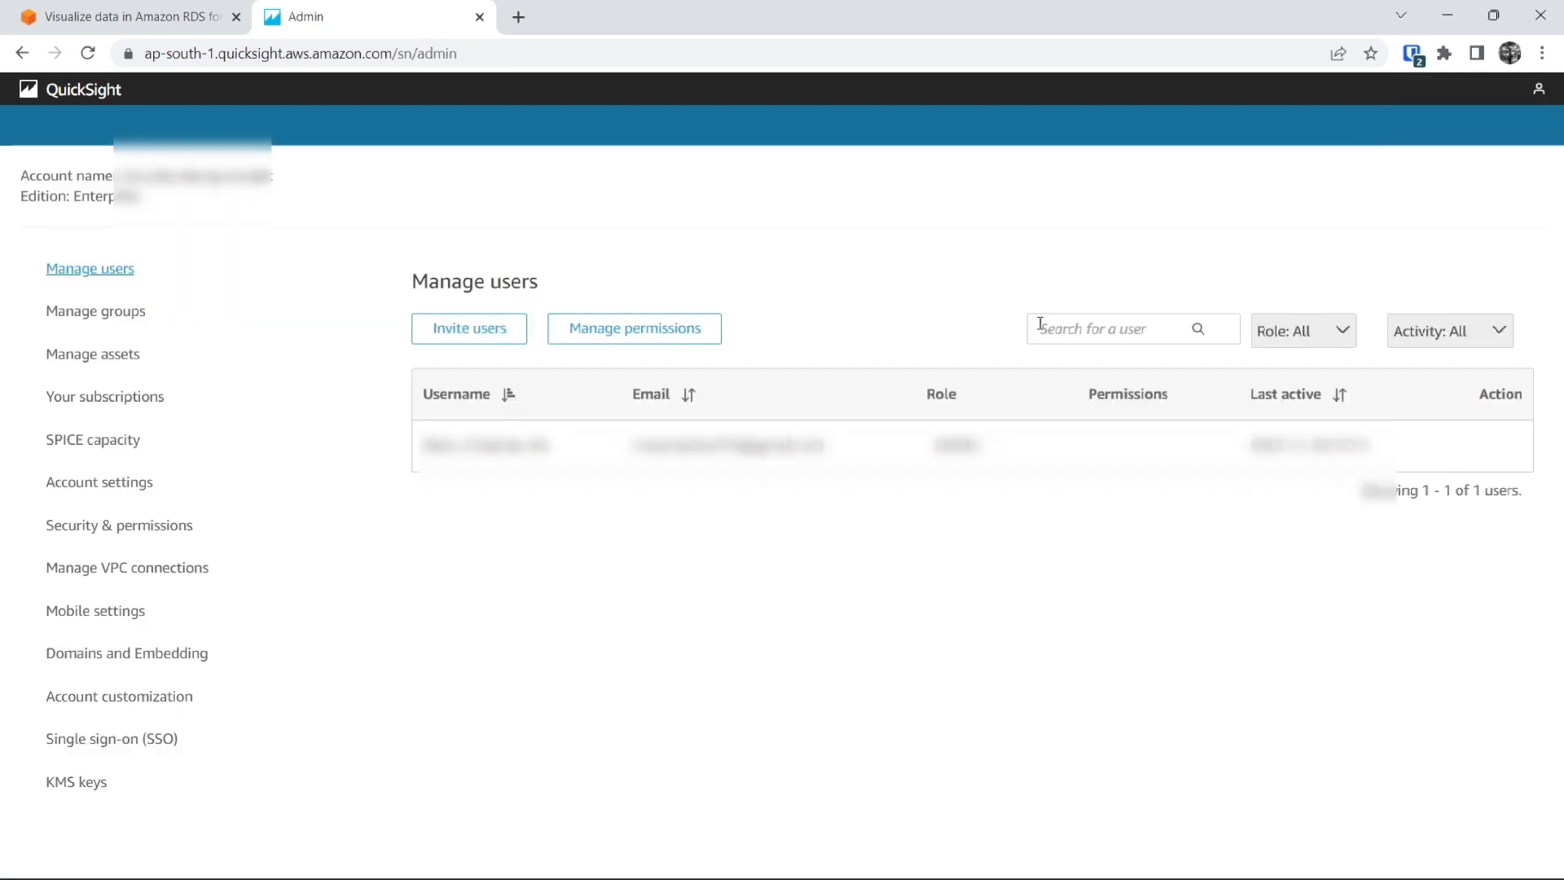
pyautogui.click(124, 584)
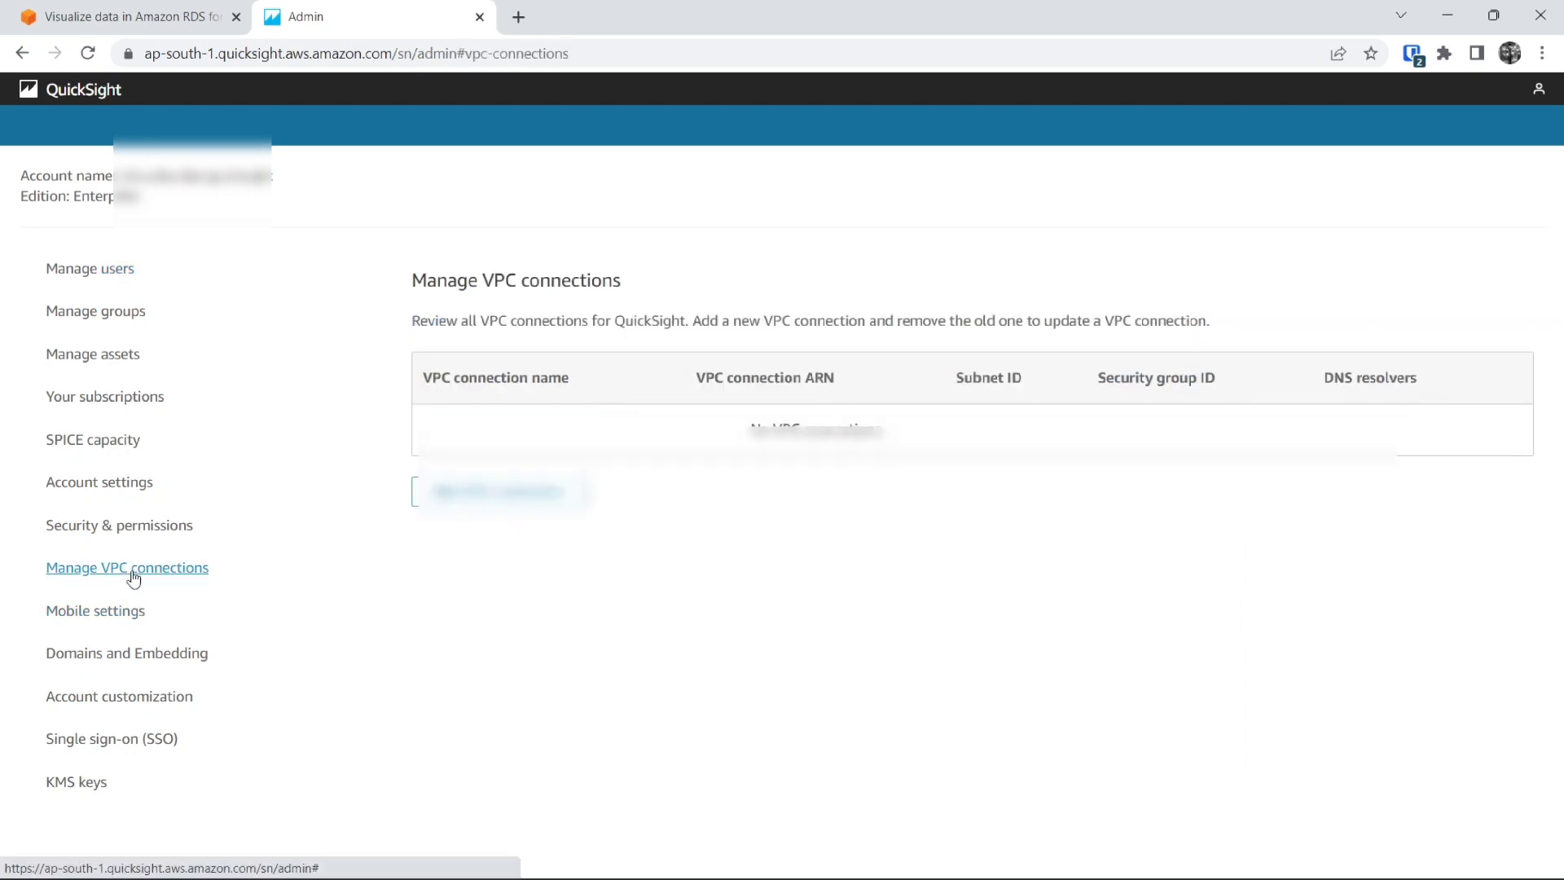
pyautogui.click(517, 505)
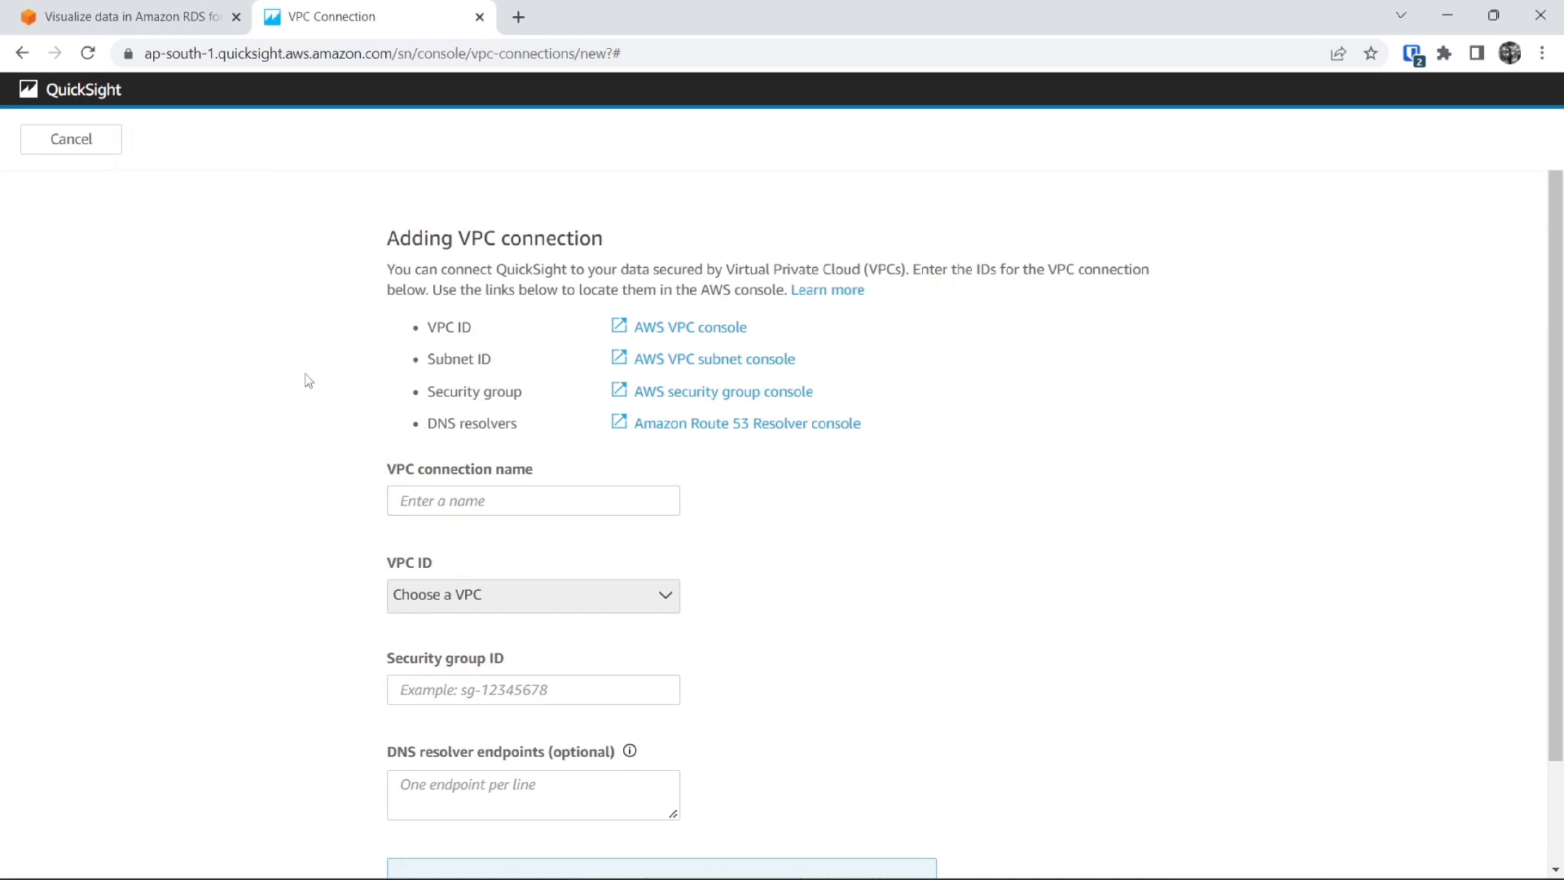
# Step: Copy the VPC connection name RDSVPC from the tutorial's Step 8d and paste it as the name of the new connection
pyautogui.click(98, 16)
pyautogui.scroll(-6, 363, 383)
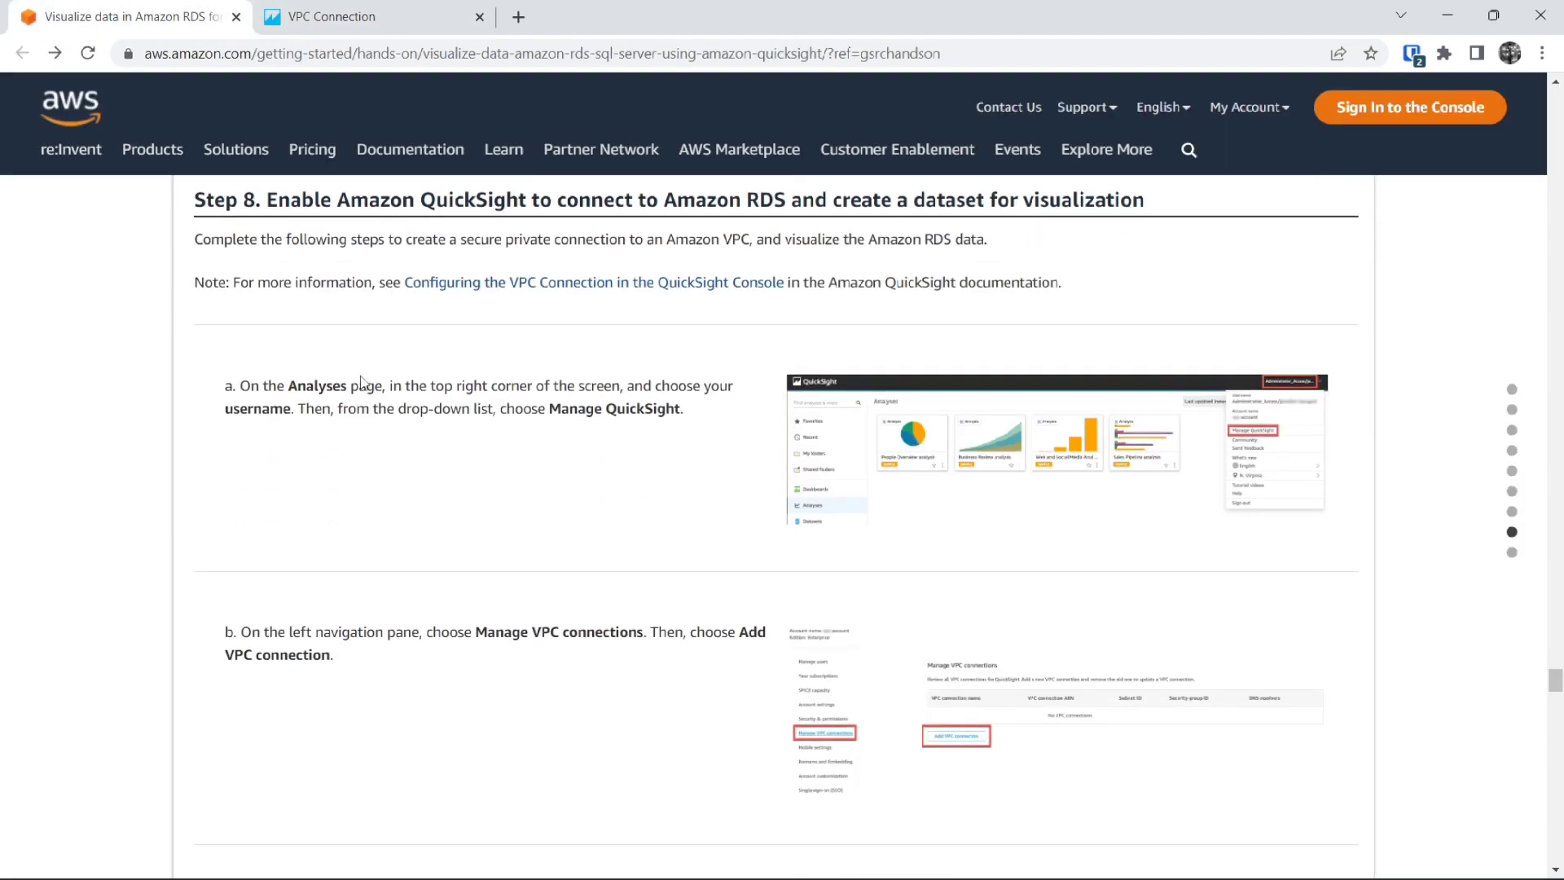
pyautogui.scroll(-10, 363, 383)
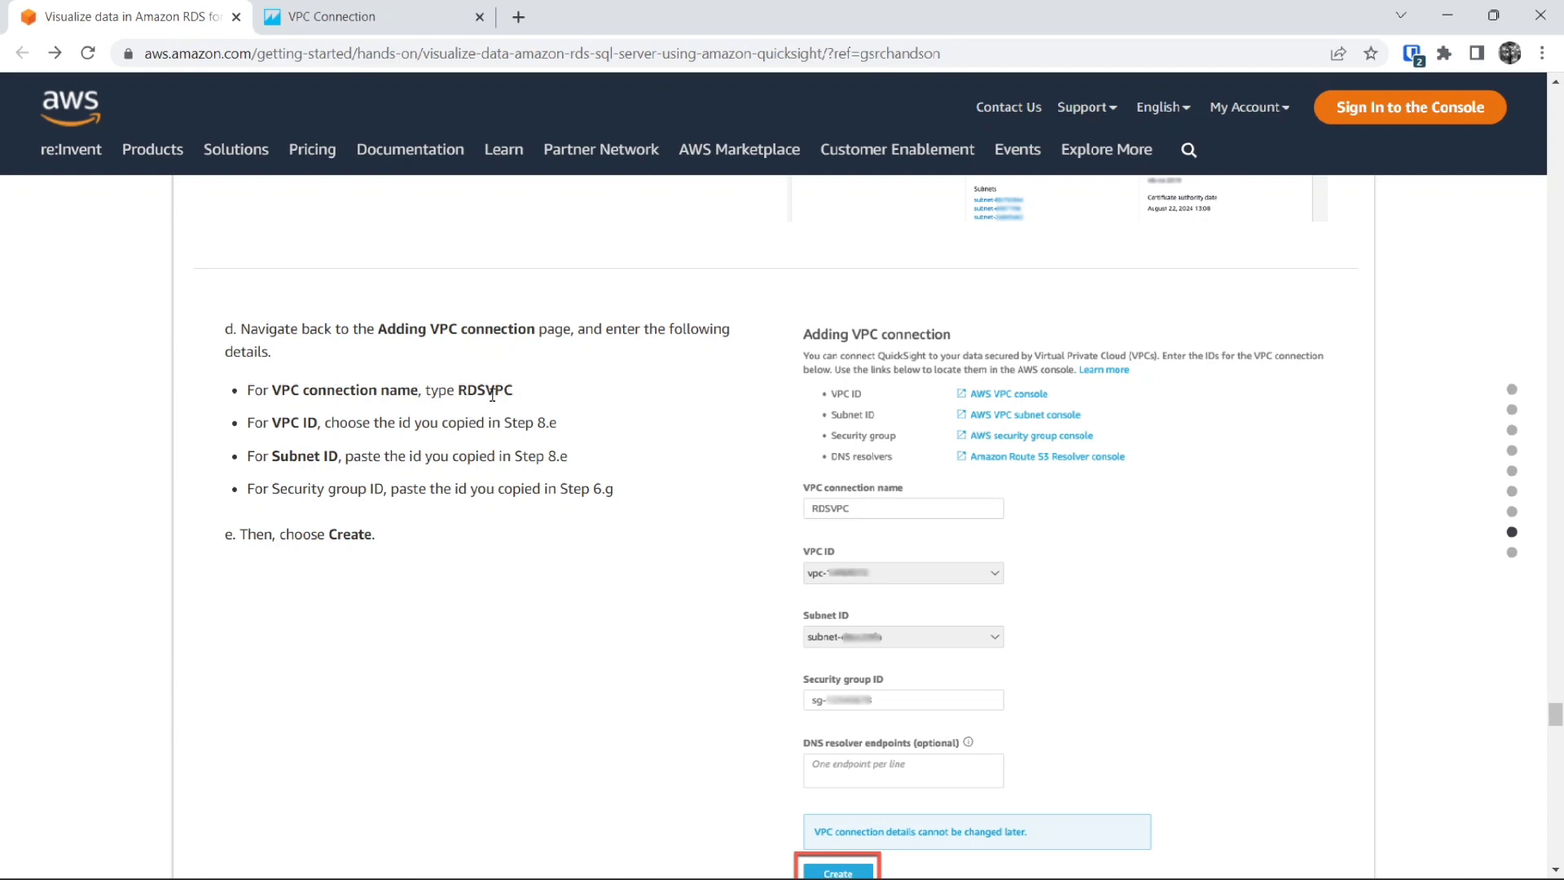
pyautogui.moveTo(513, 396); pyautogui.dragTo(462, 404)
pyautogui.hotkey('ctrl', 'c')
pyautogui.click(407, 17)
pyautogui.click(464, 495)
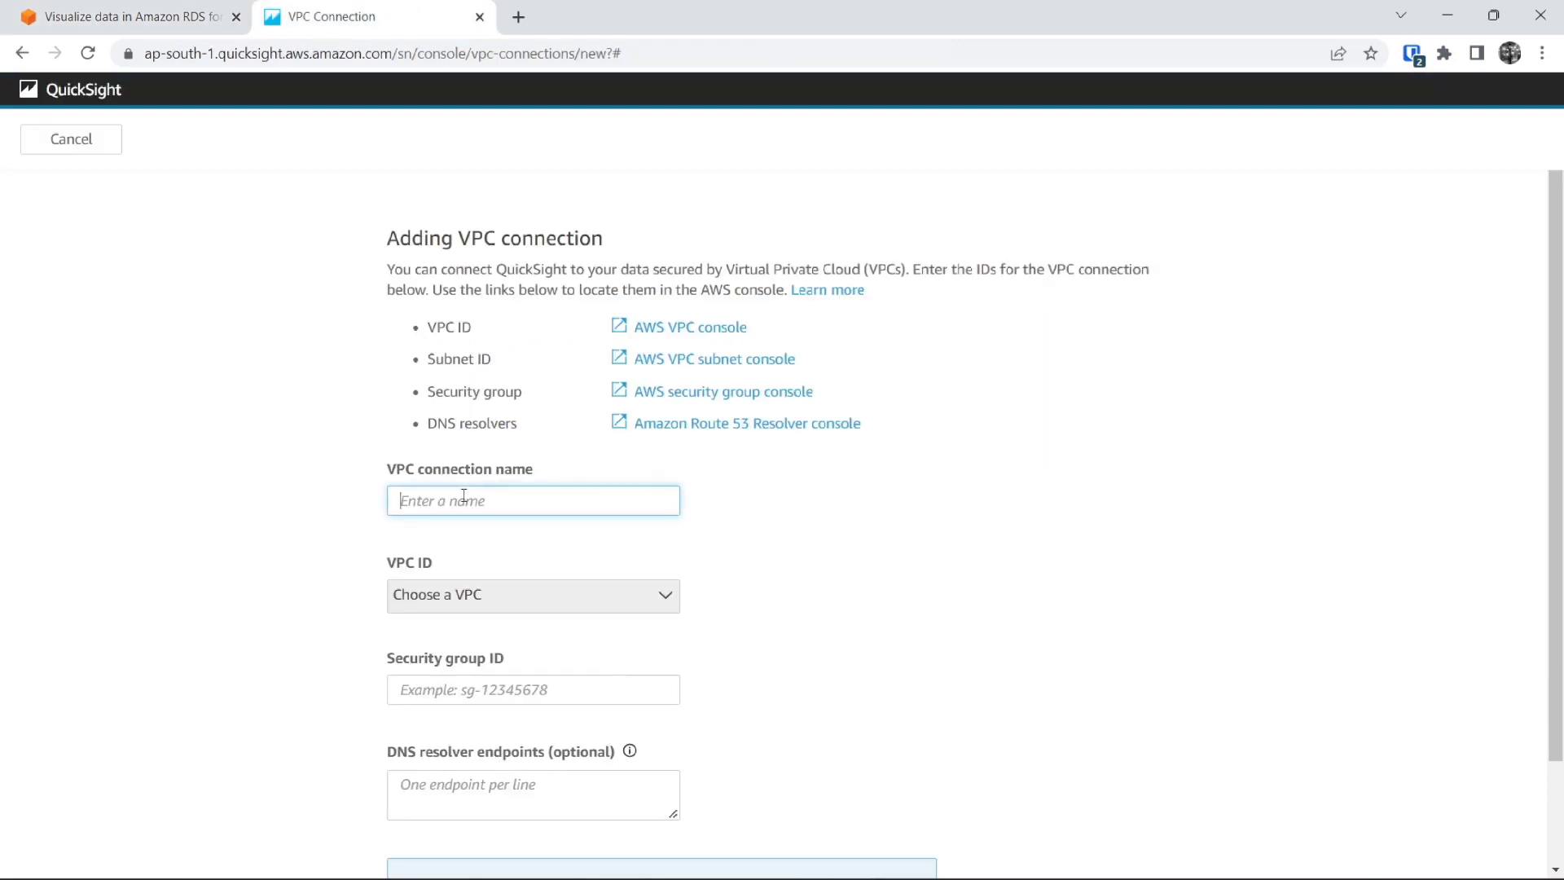
pyautogui.hotkey('ctrl', 'v')
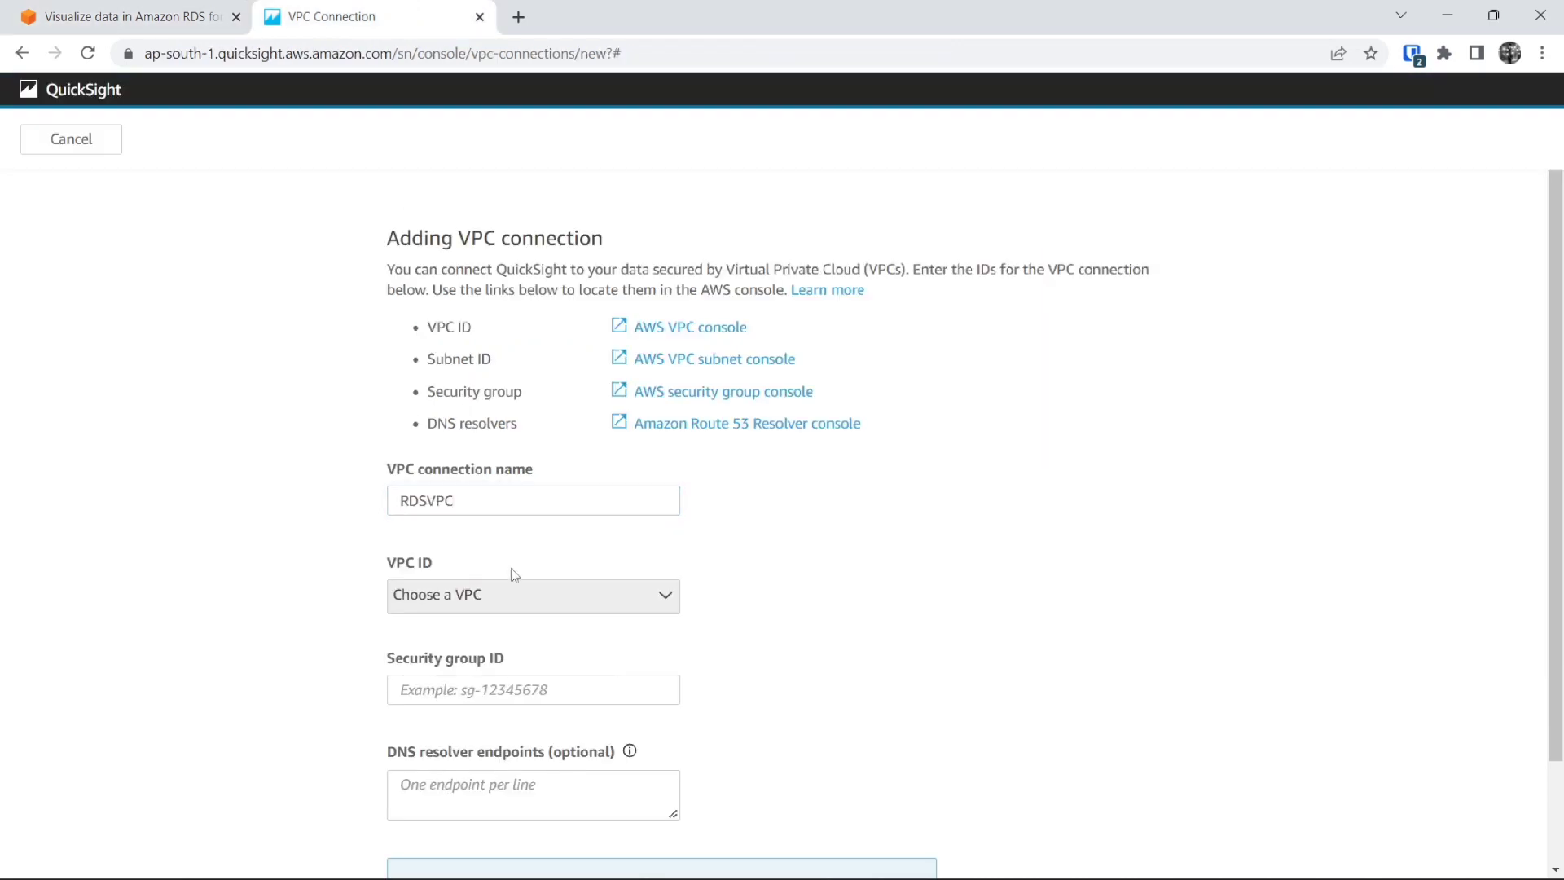
# Step: Choose the default VPC vpc-061570dcc08d6eb50 and the subnet subnet-0282b8b39f8f19f61 for the VPC connection
pyautogui.click(507, 588)
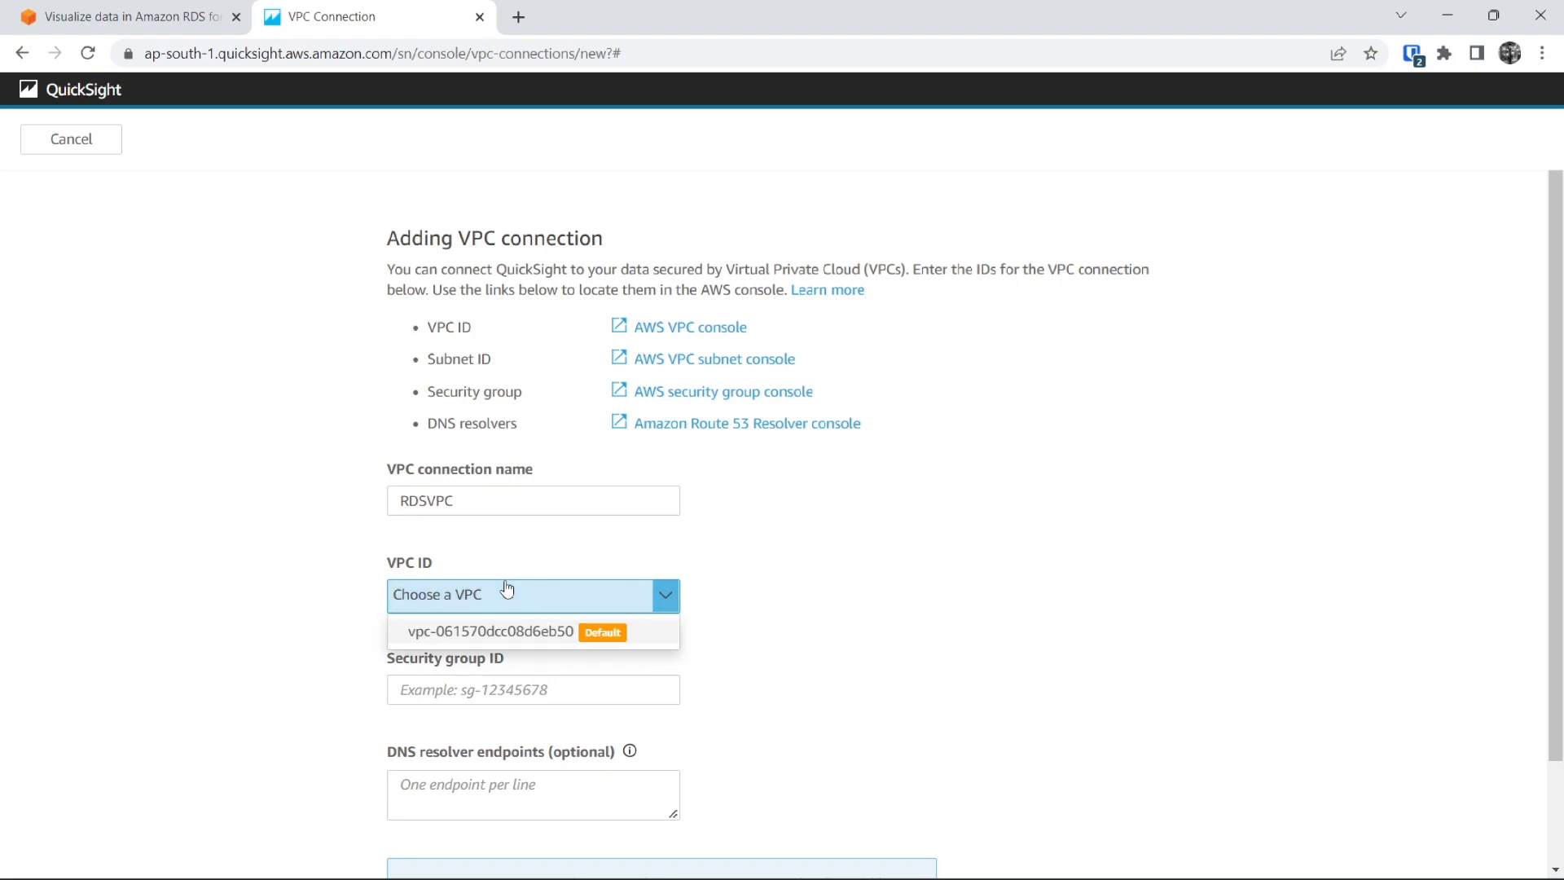
pyautogui.click(492, 633)
pyautogui.click(601, 688)
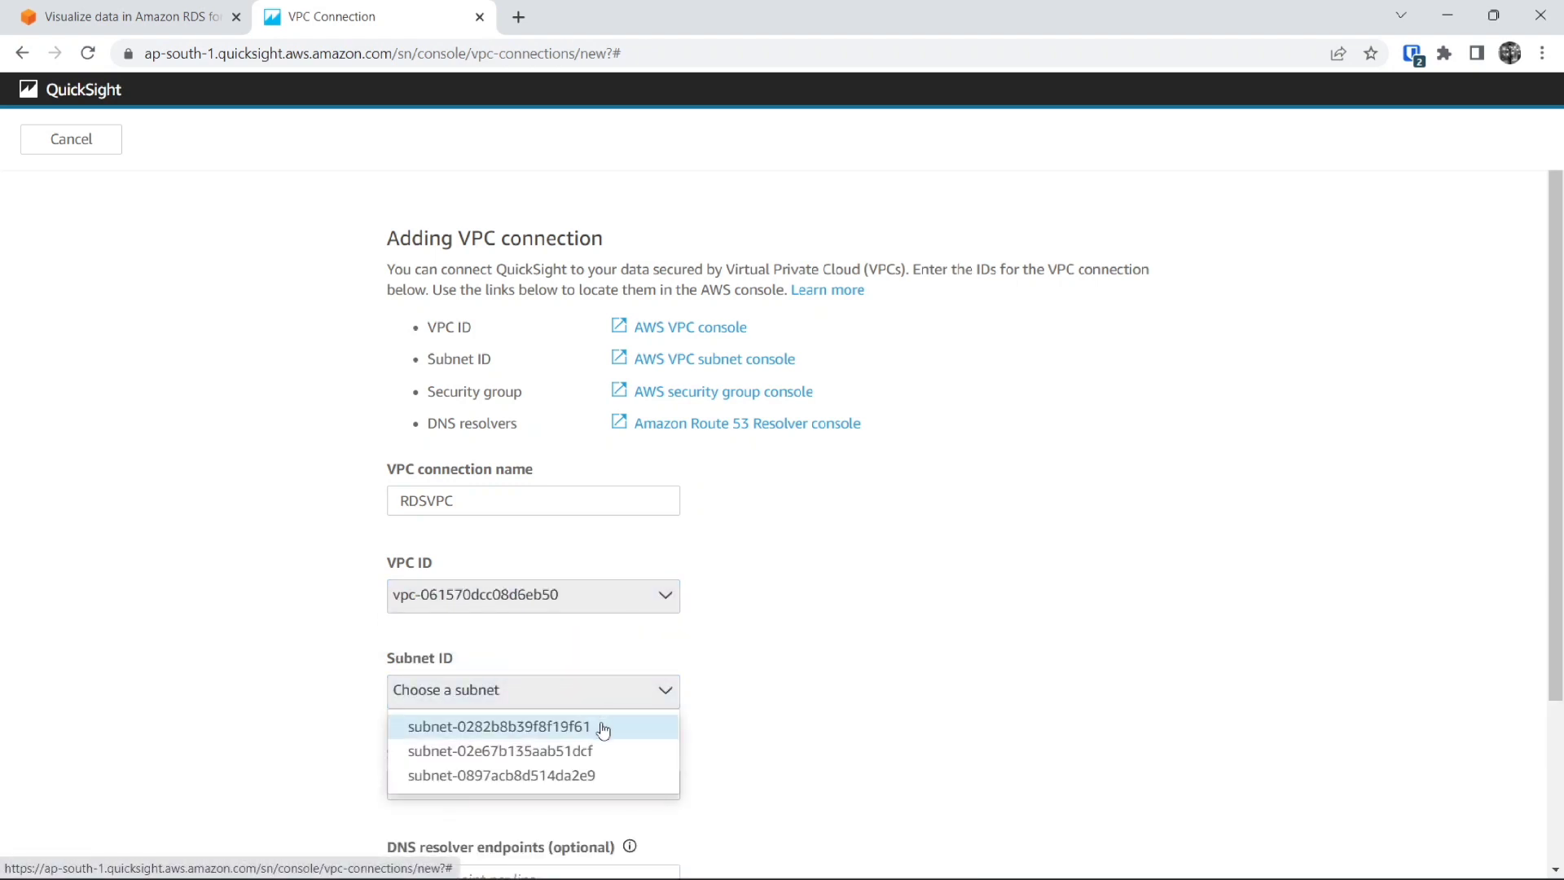
pyautogui.click(602, 729)
pyautogui.scroll(-1, 601, 726)
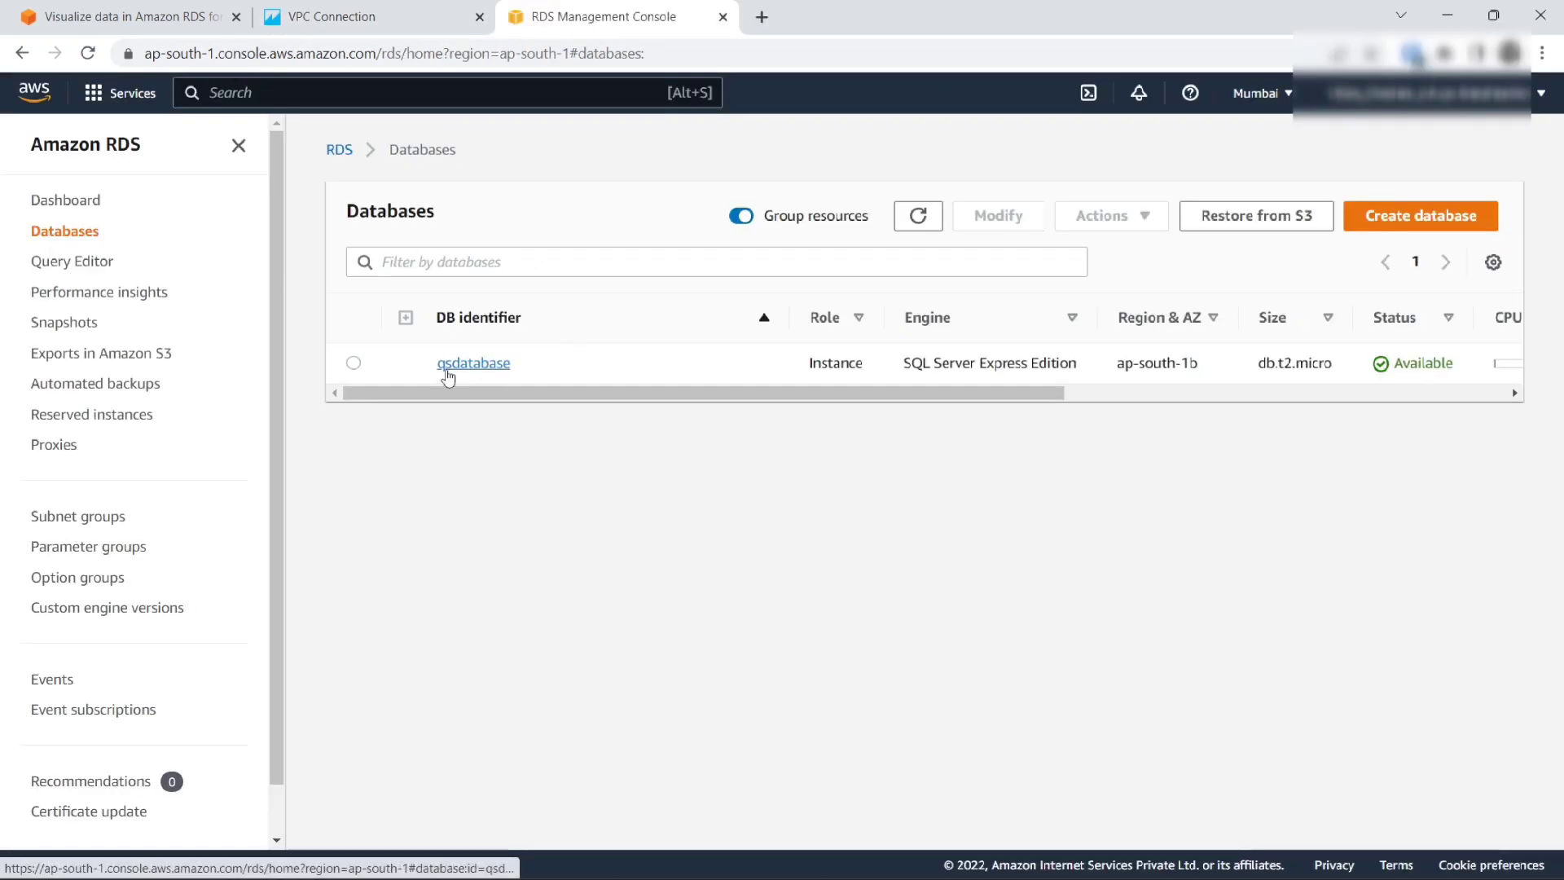
# Step: Open the qsdatabase details in Amazon RDS, follow its RDS SecGP security group, and copy that group's ID
pyautogui.click(473, 363)
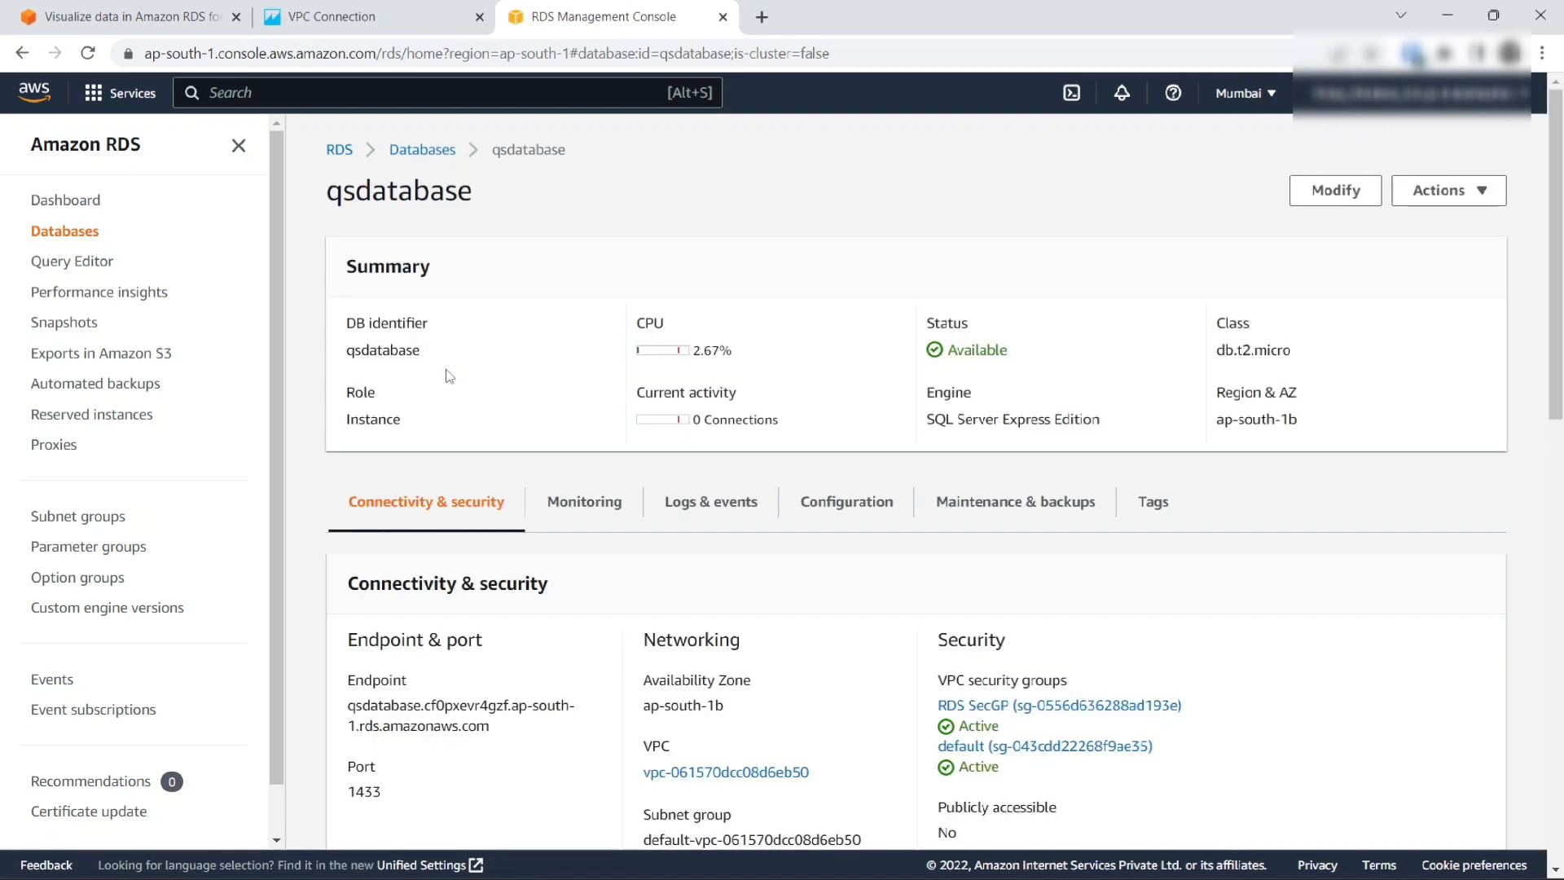
pyautogui.scroll(-1, 449, 375)
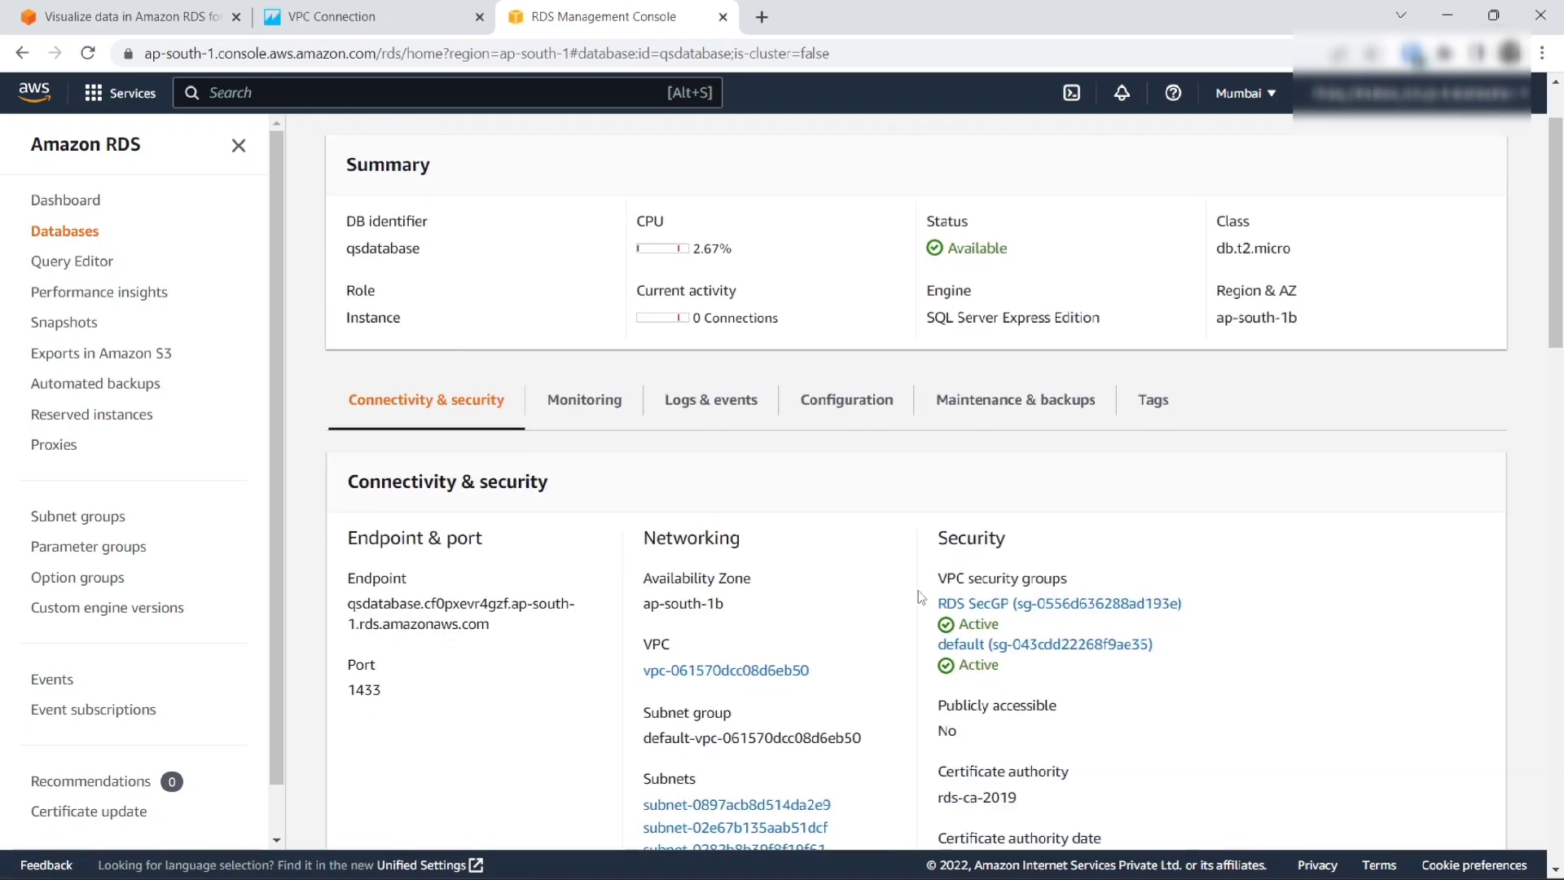
pyautogui.click(969, 606)
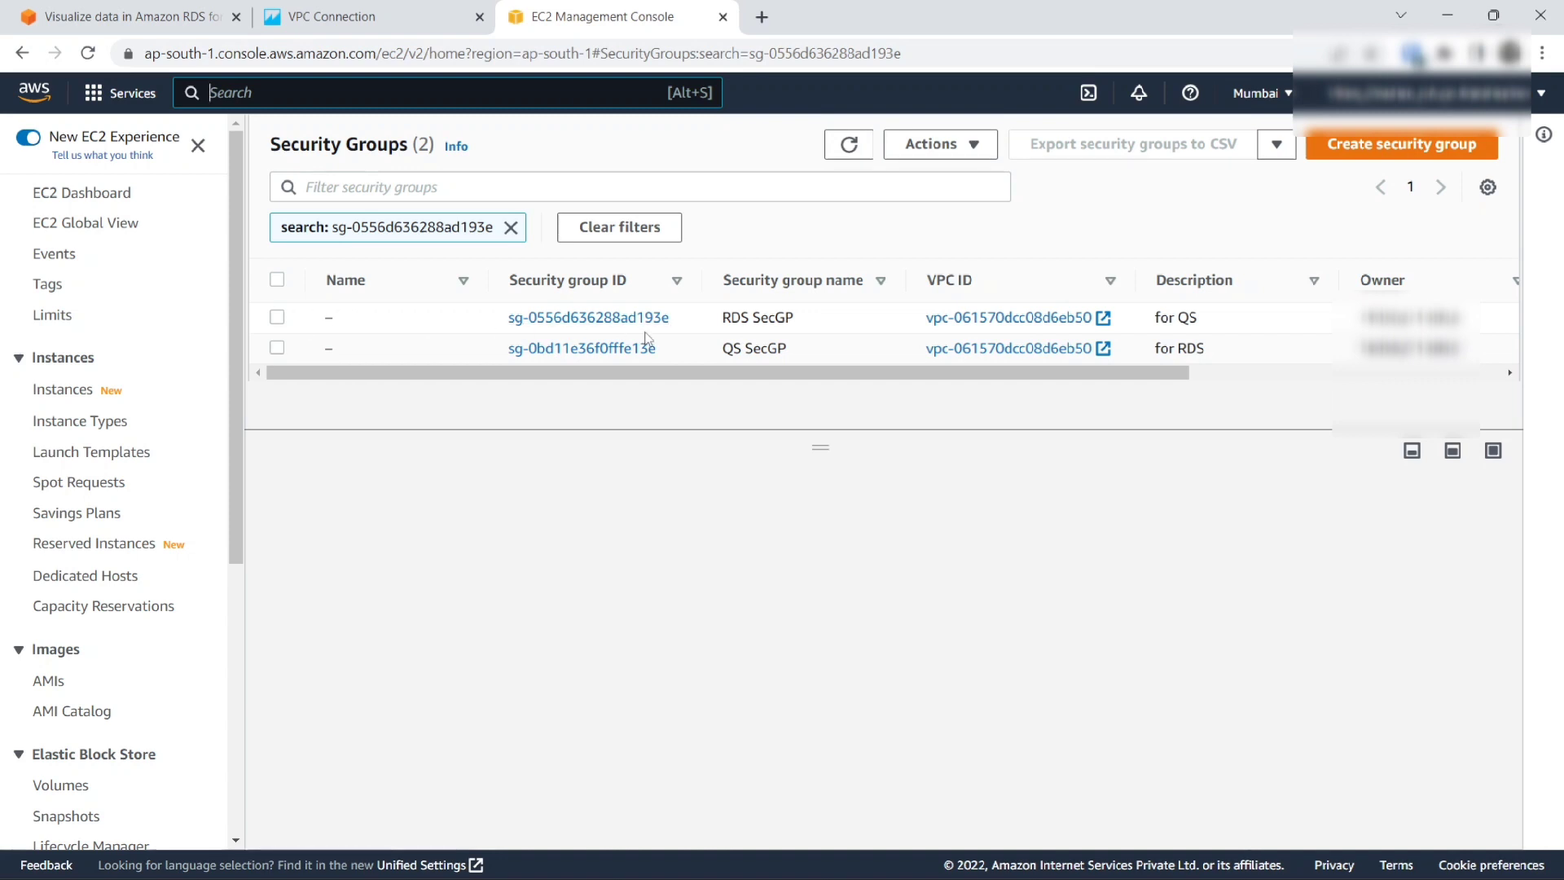
pyautogui.moveTo(672, 317); pyautogui.dragTo(512, 322)
pyautogui.hotkey('ctrl', 'c')
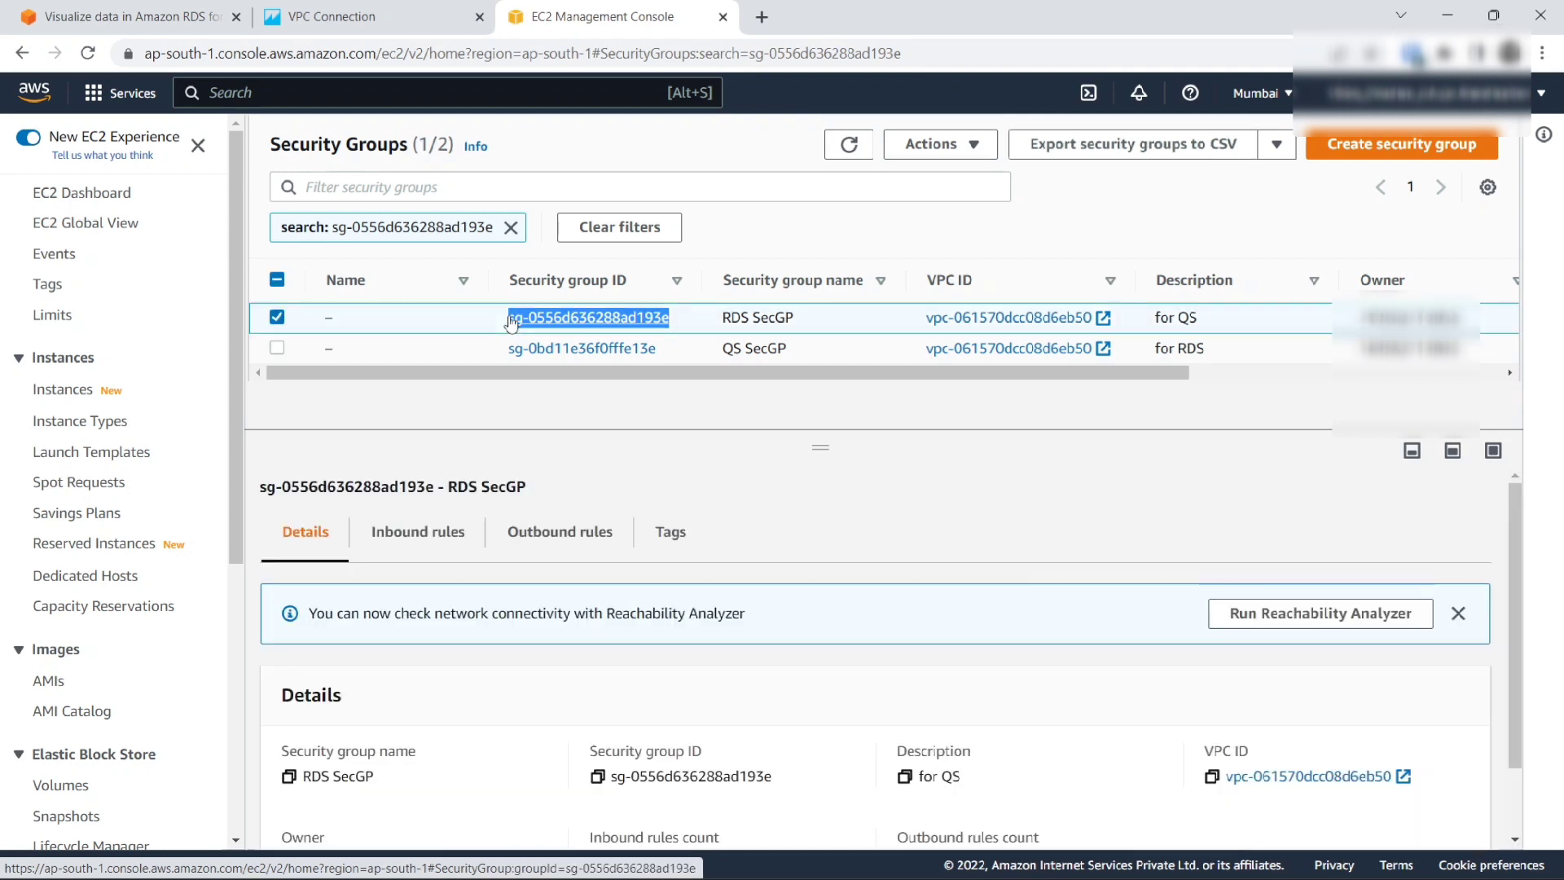
# Step: Back in QuickSight, paste sg-0556d636288ad193e as the security group ID and create the VPC connection
pyautogui.click(359, 16)
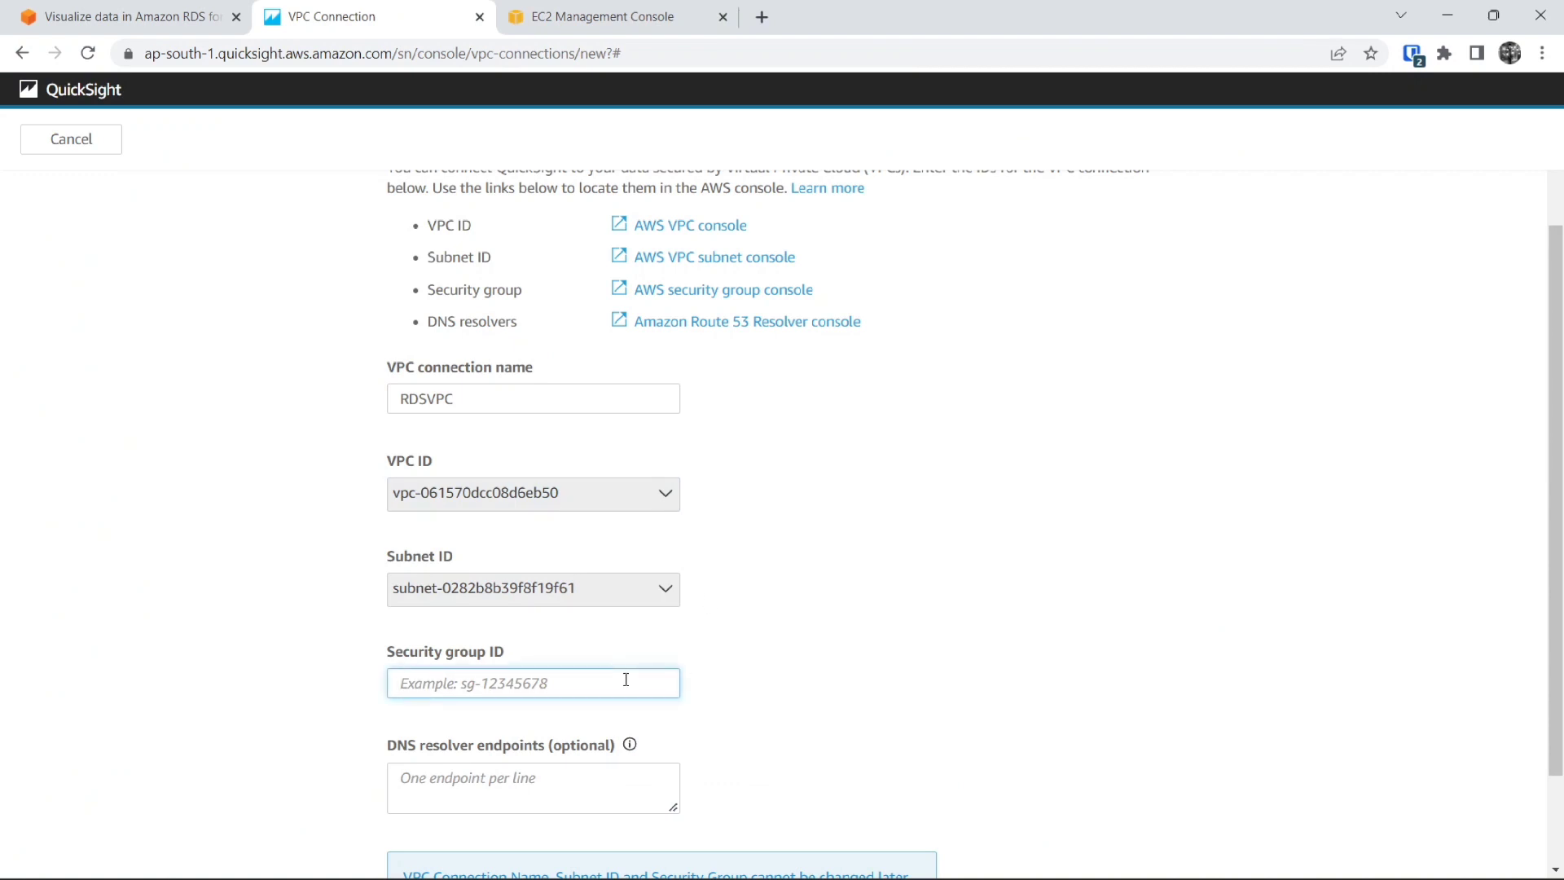
pyautogui.hotkey('ctrl', 'v')
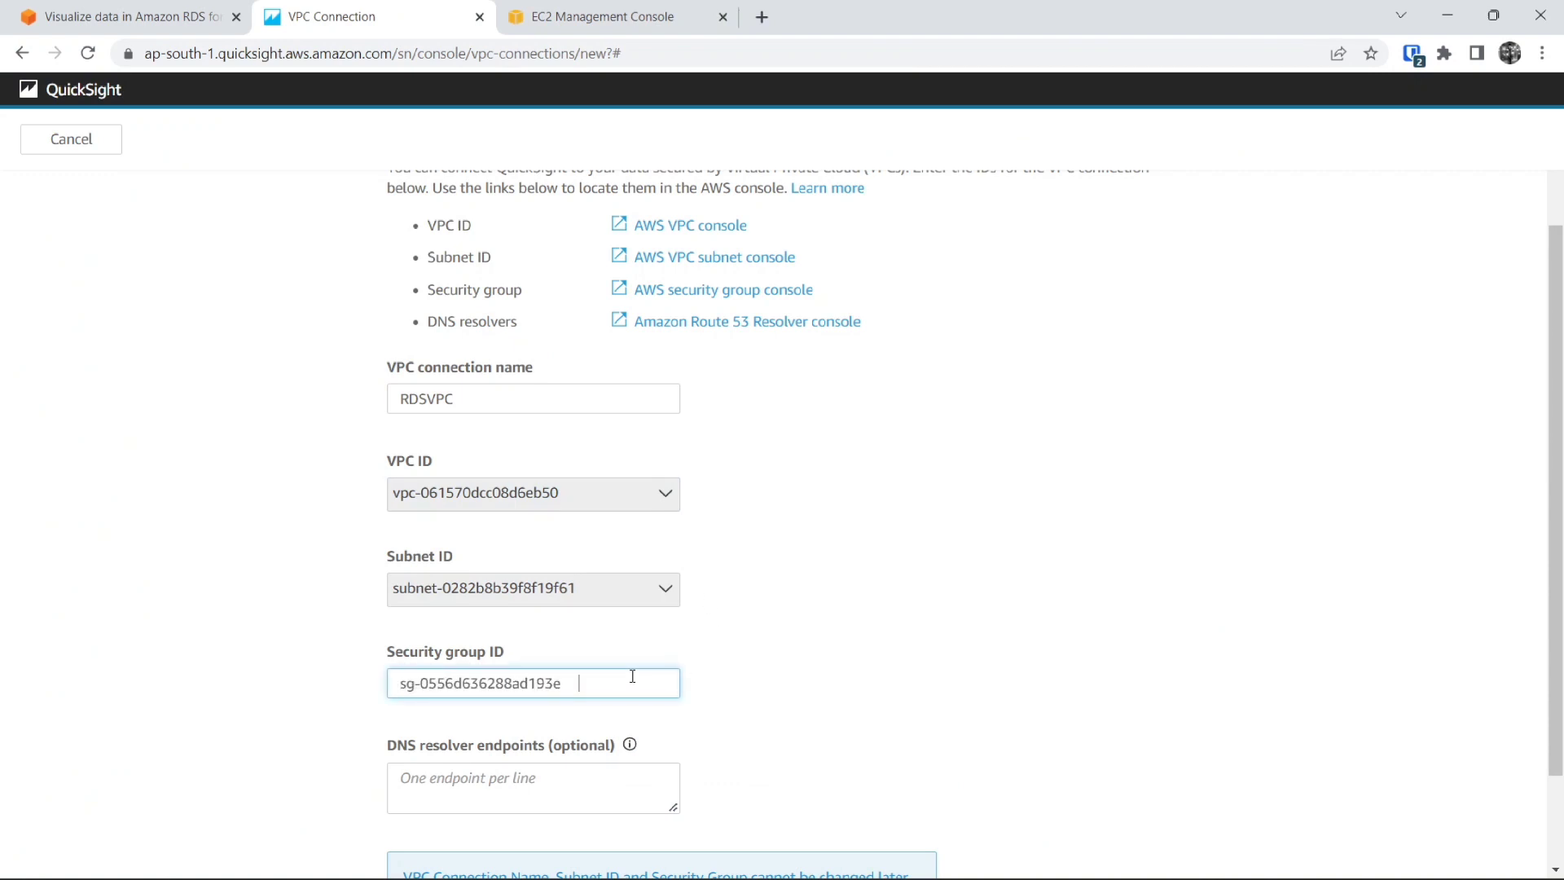
pyautogui.scroll(-3, 741, 694)
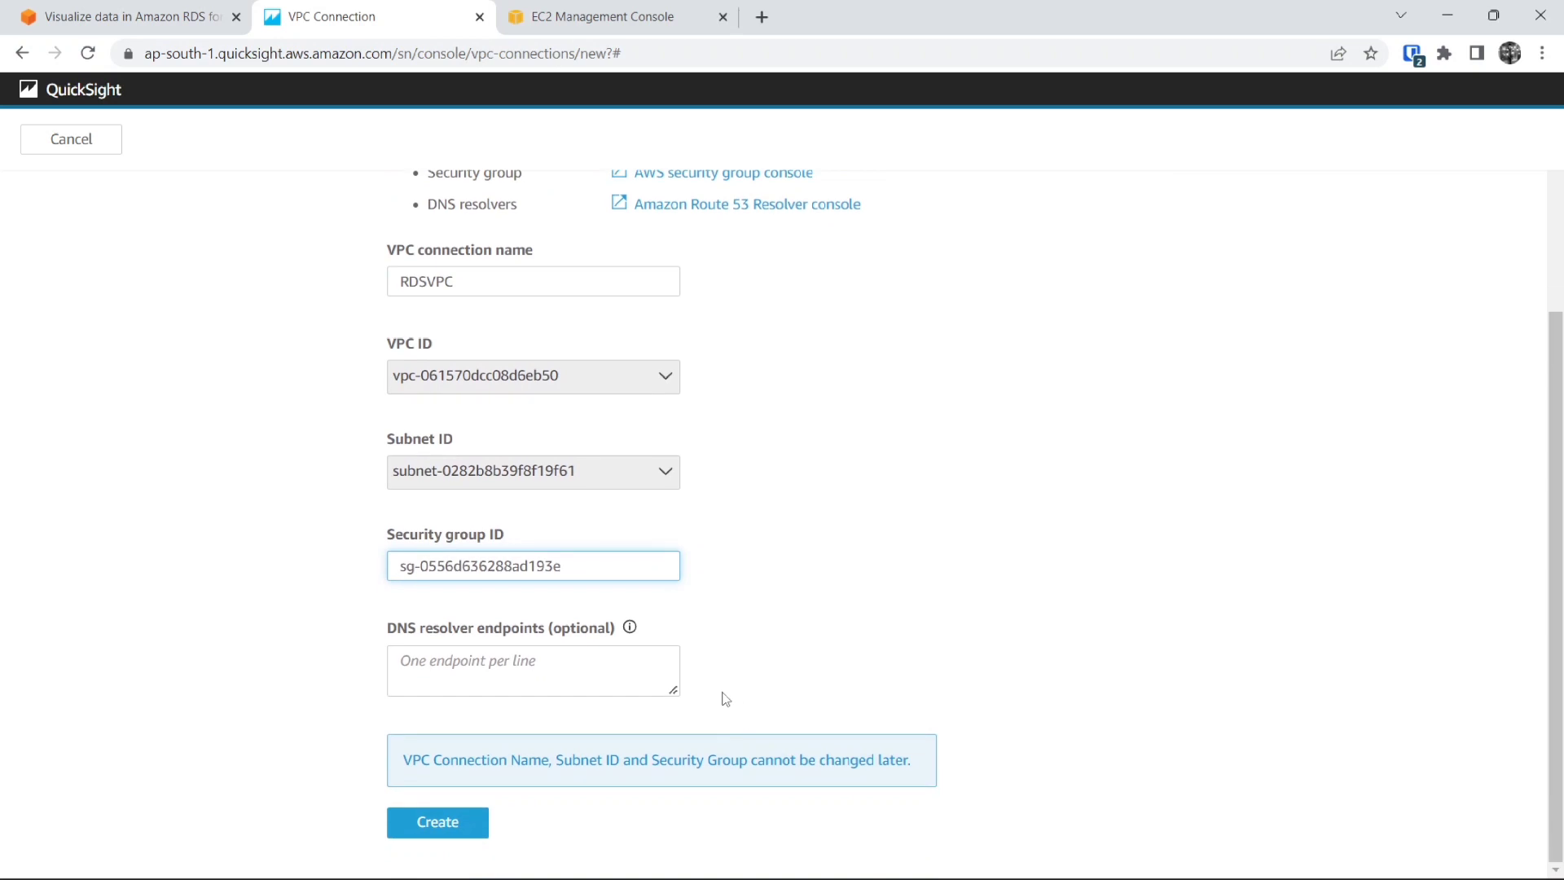
pyautogui.click(460, 824)
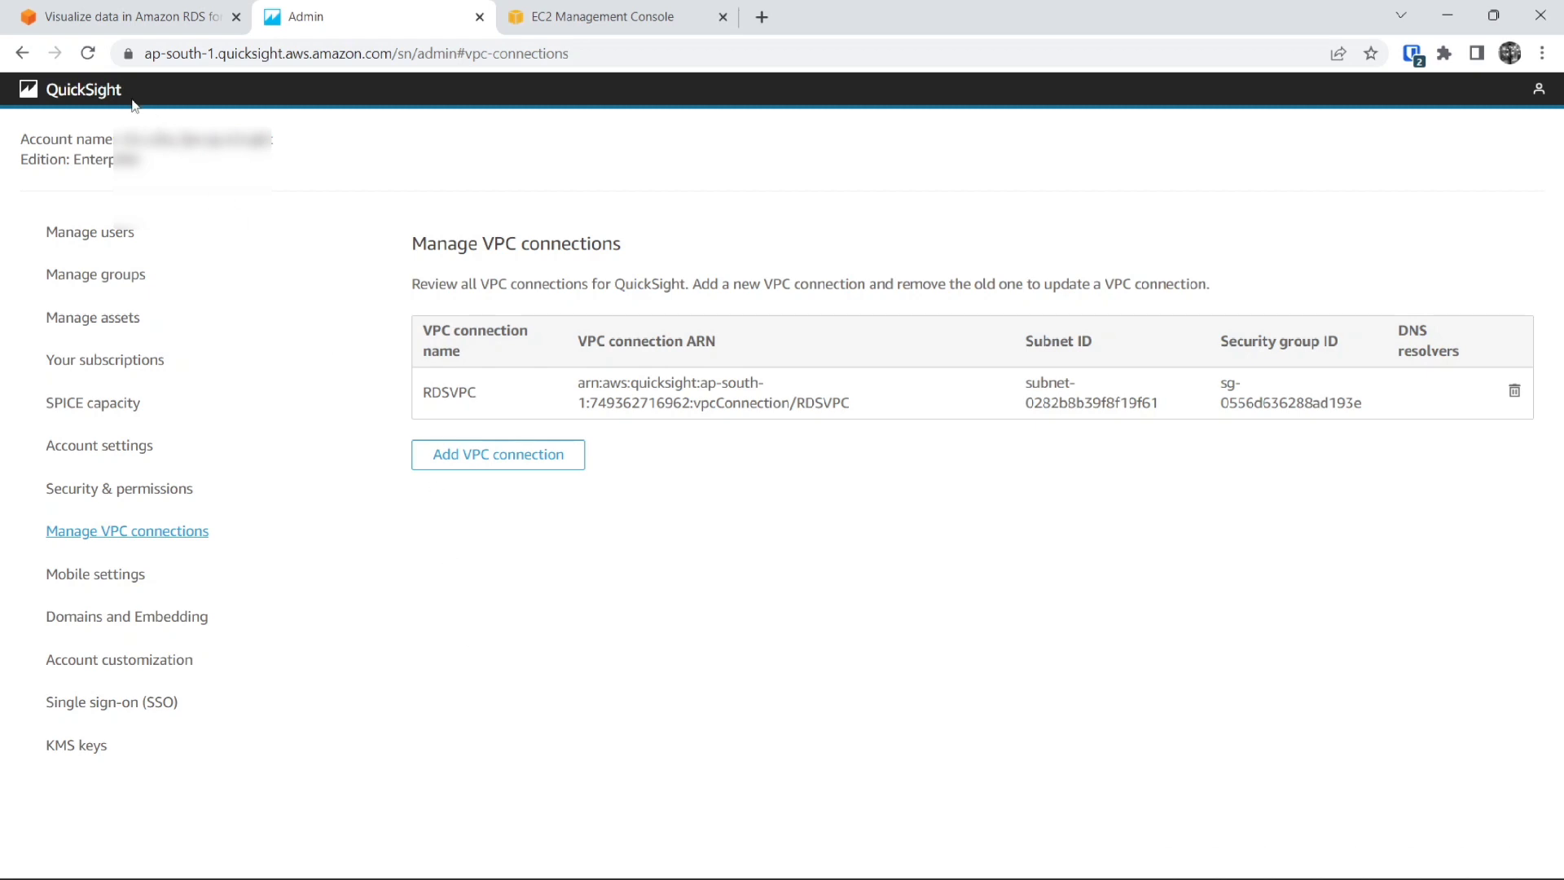
# Step: Go to the QuickSight datasets and start a new dataset with RDS as its data source
pyautogui.click(106, 96)
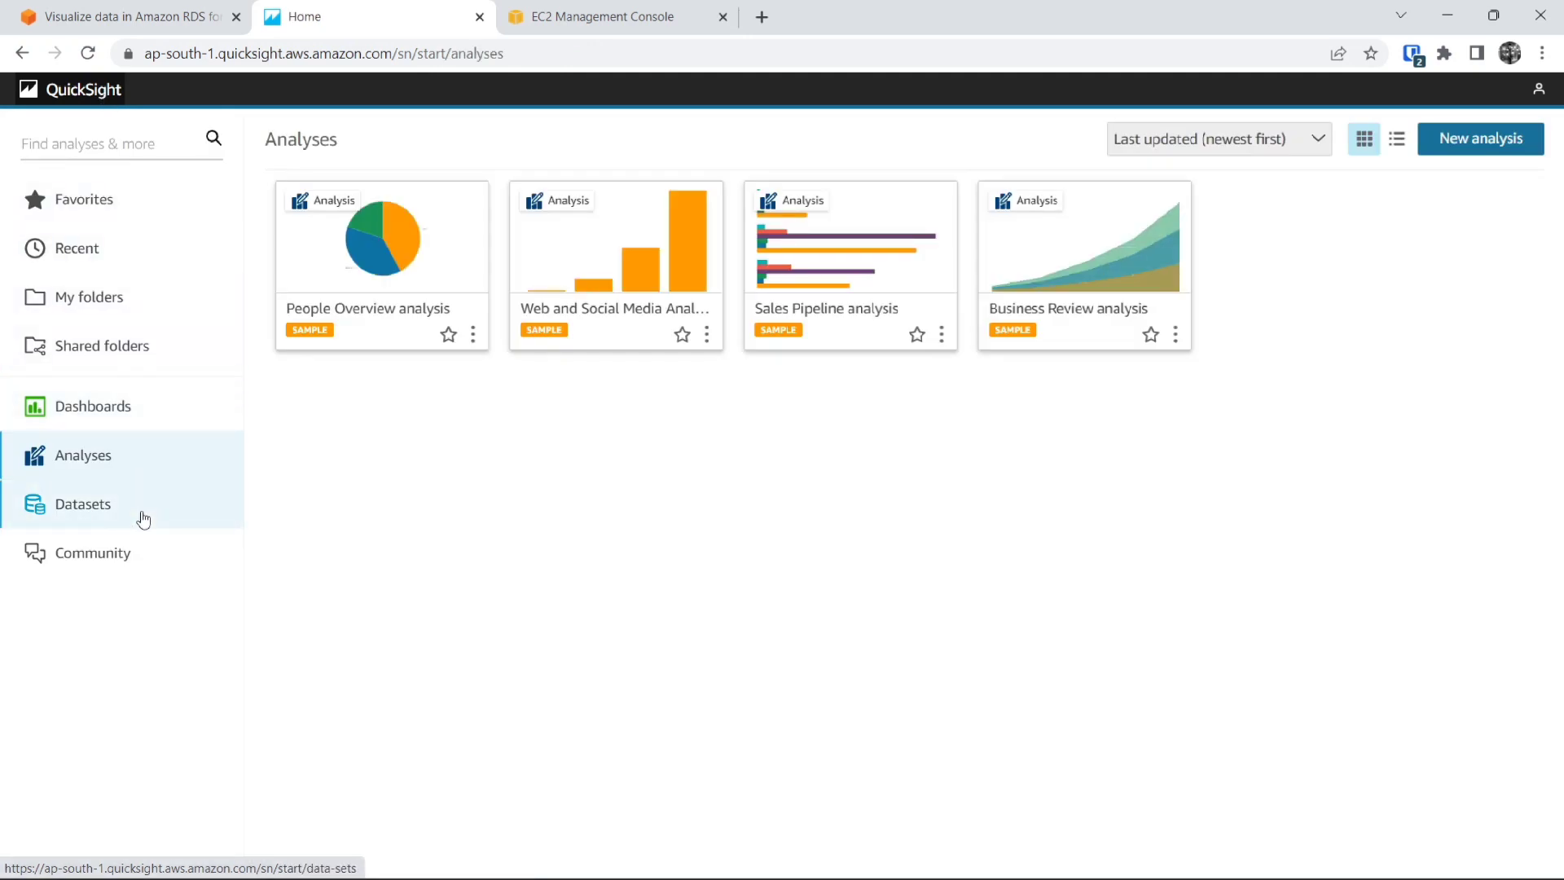
pyautogui.click(143, 519)
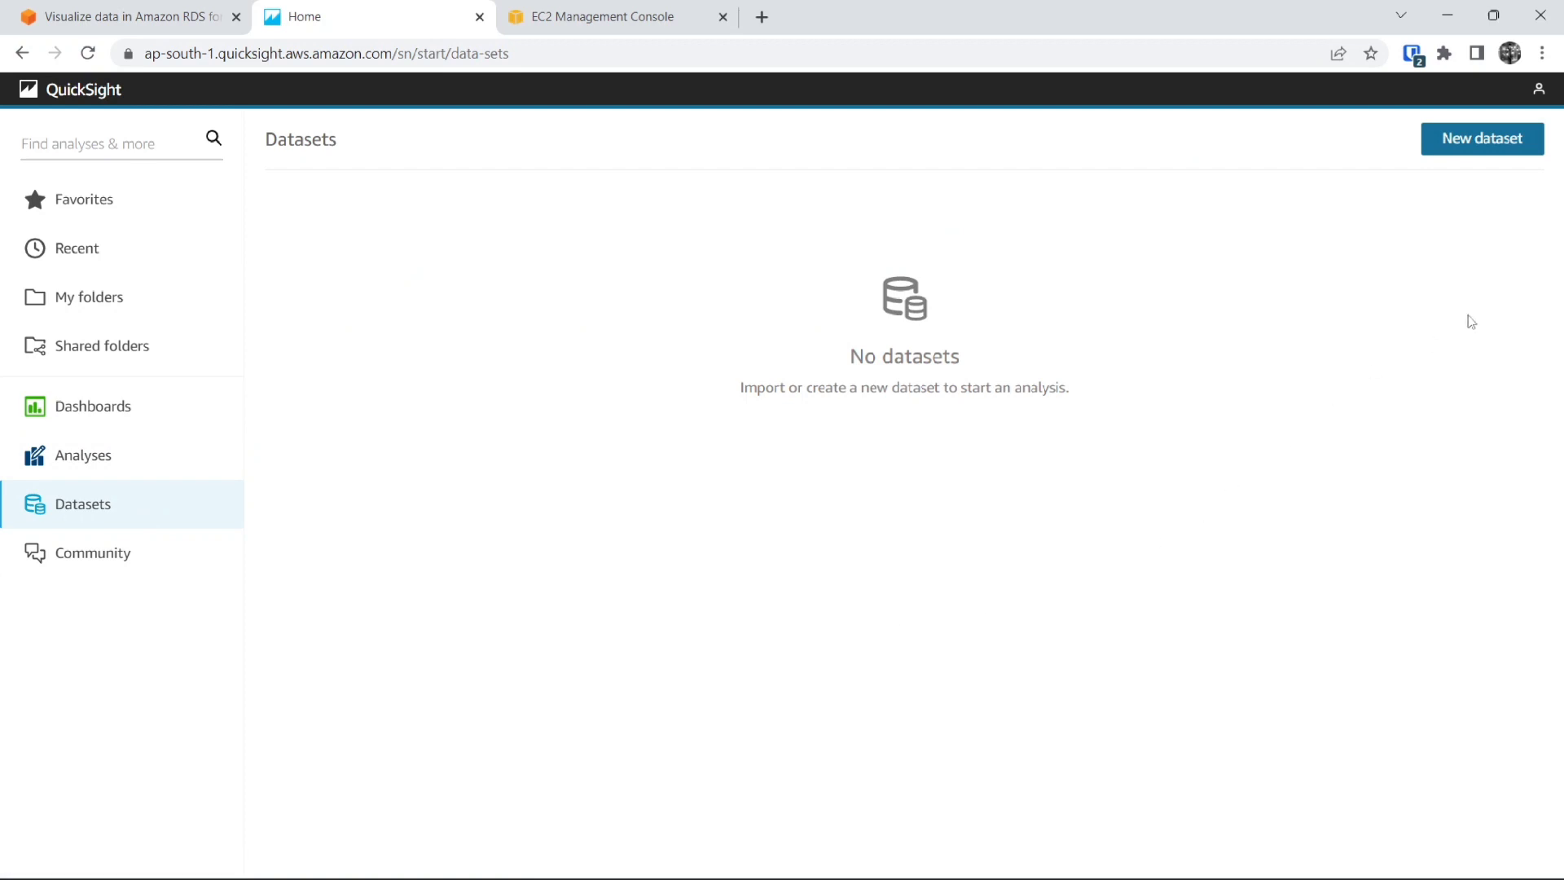
pyautogui.click(1479, 155)
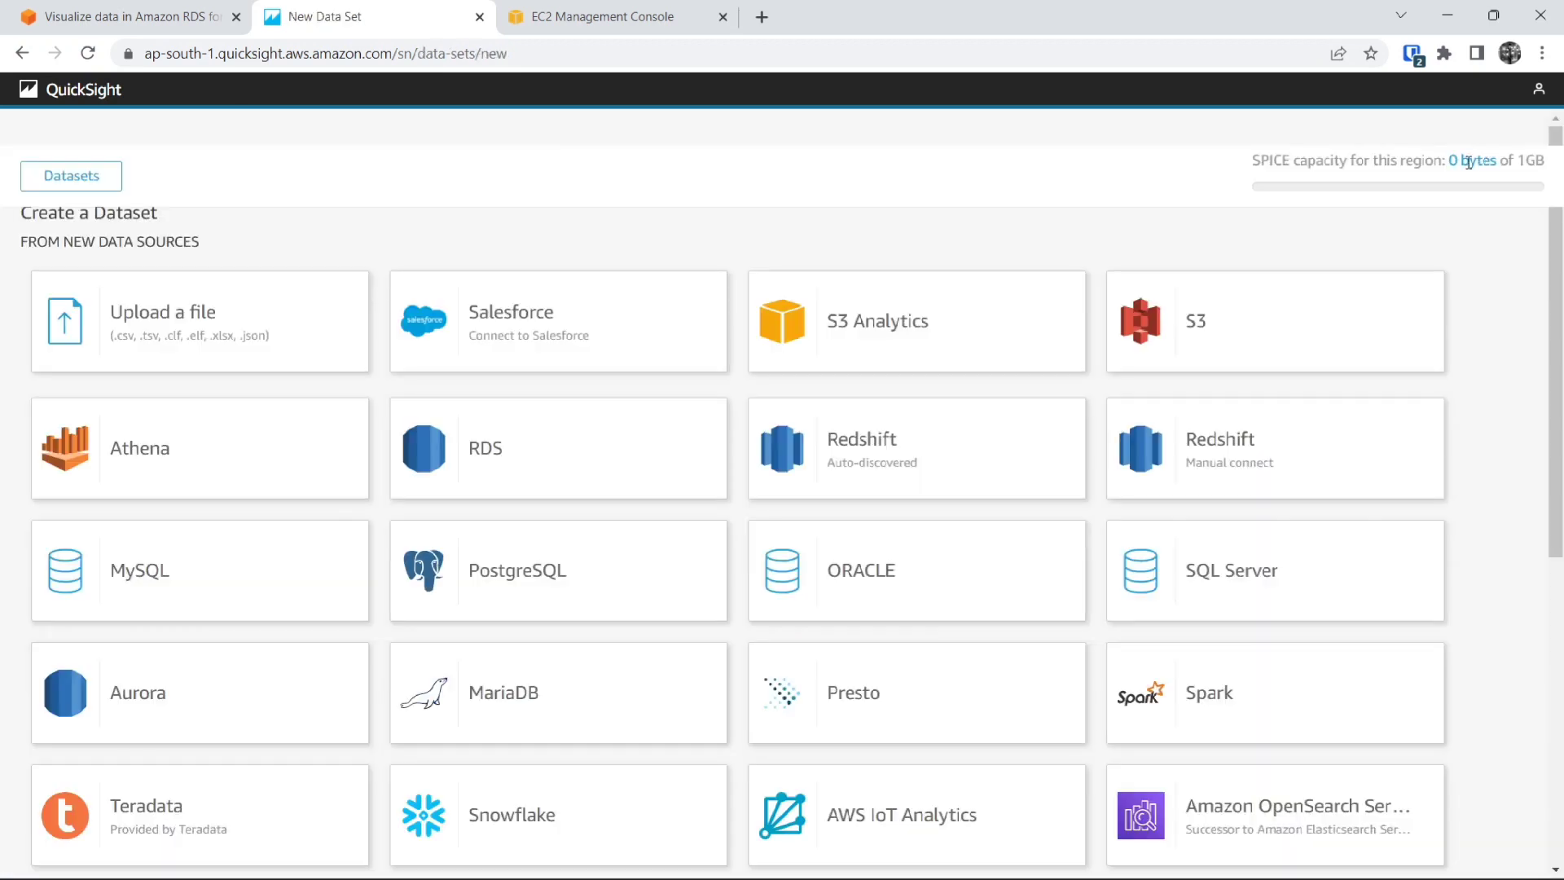
pyautogui.click(577, 464)
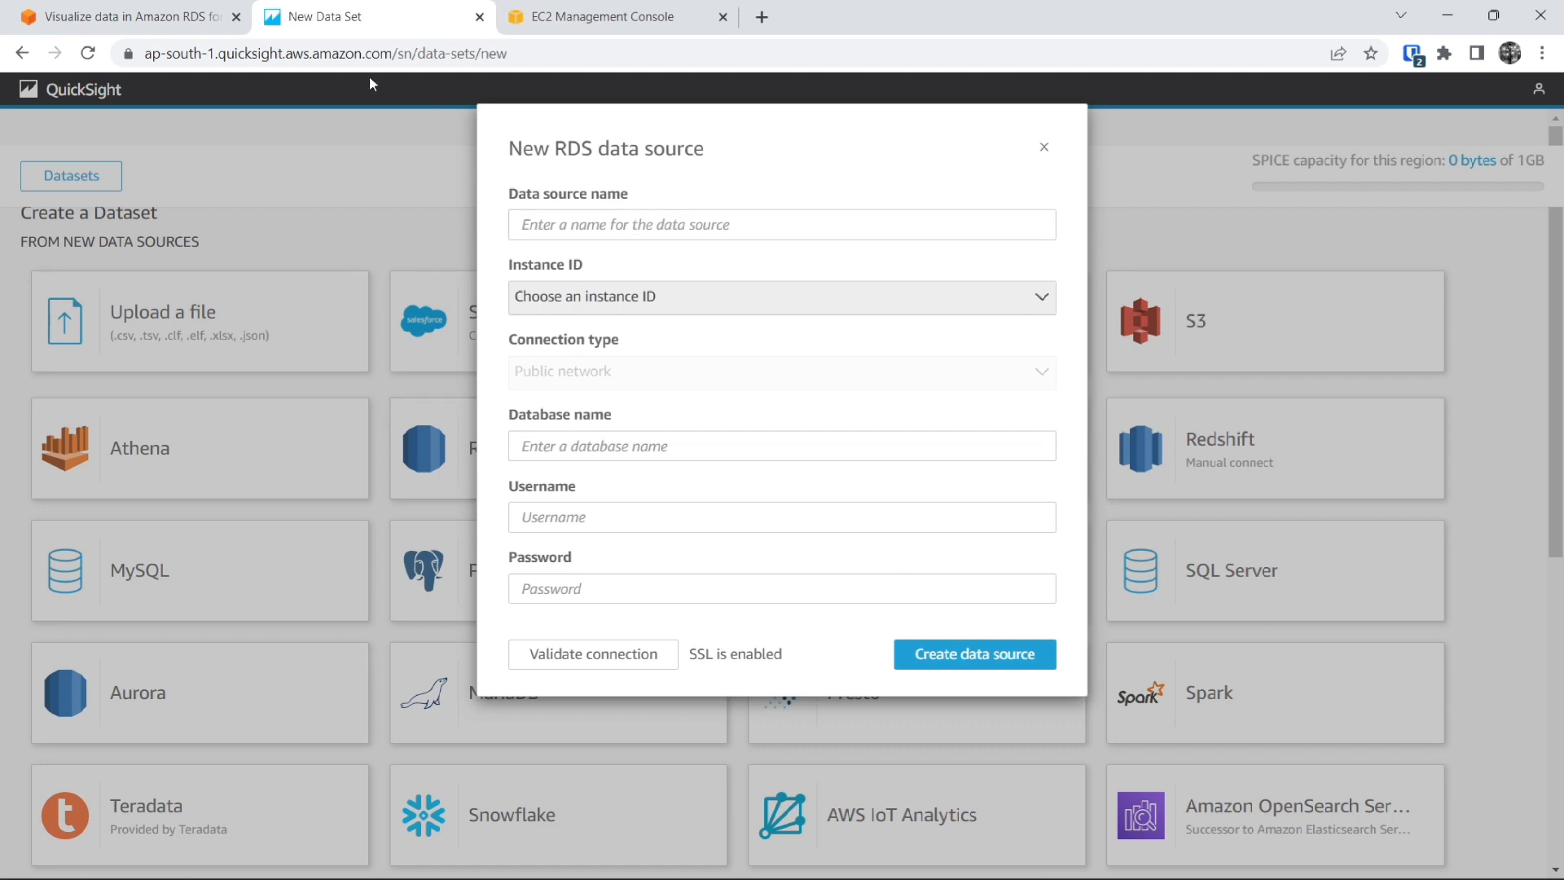
# Step: Check the tutorial's details for the new RDS data source, then name the data source DataFromRDS
pyautogui.click(129, 15)
pyautogui.scroll(-20, 640, 564)
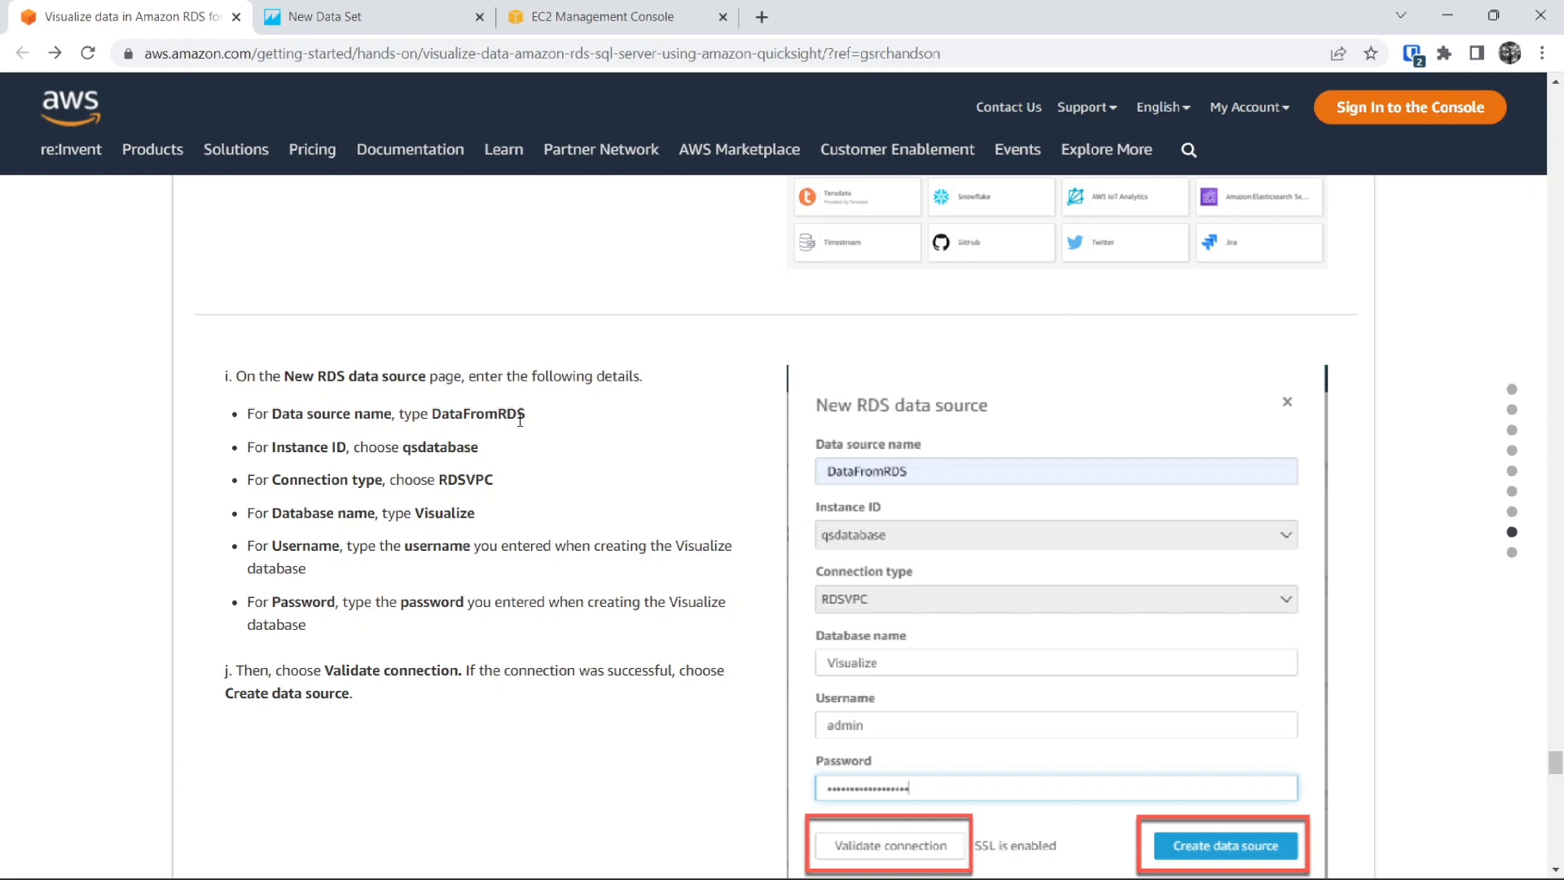
pyautogui.click(427, 5)
pyautogui.click(585, 228)
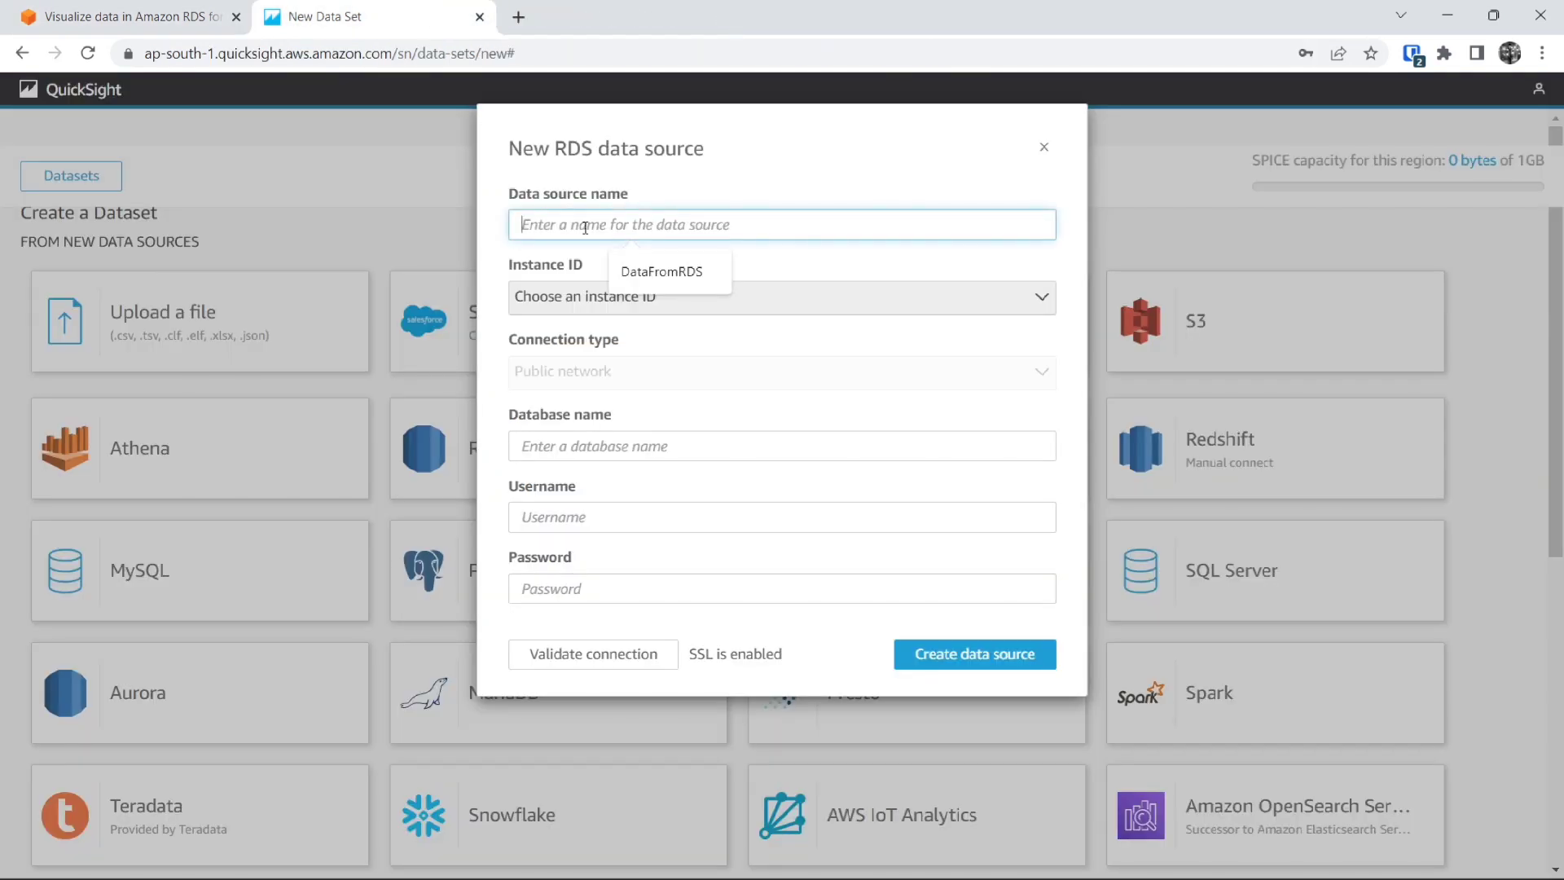
pyautogui.write('Datat')
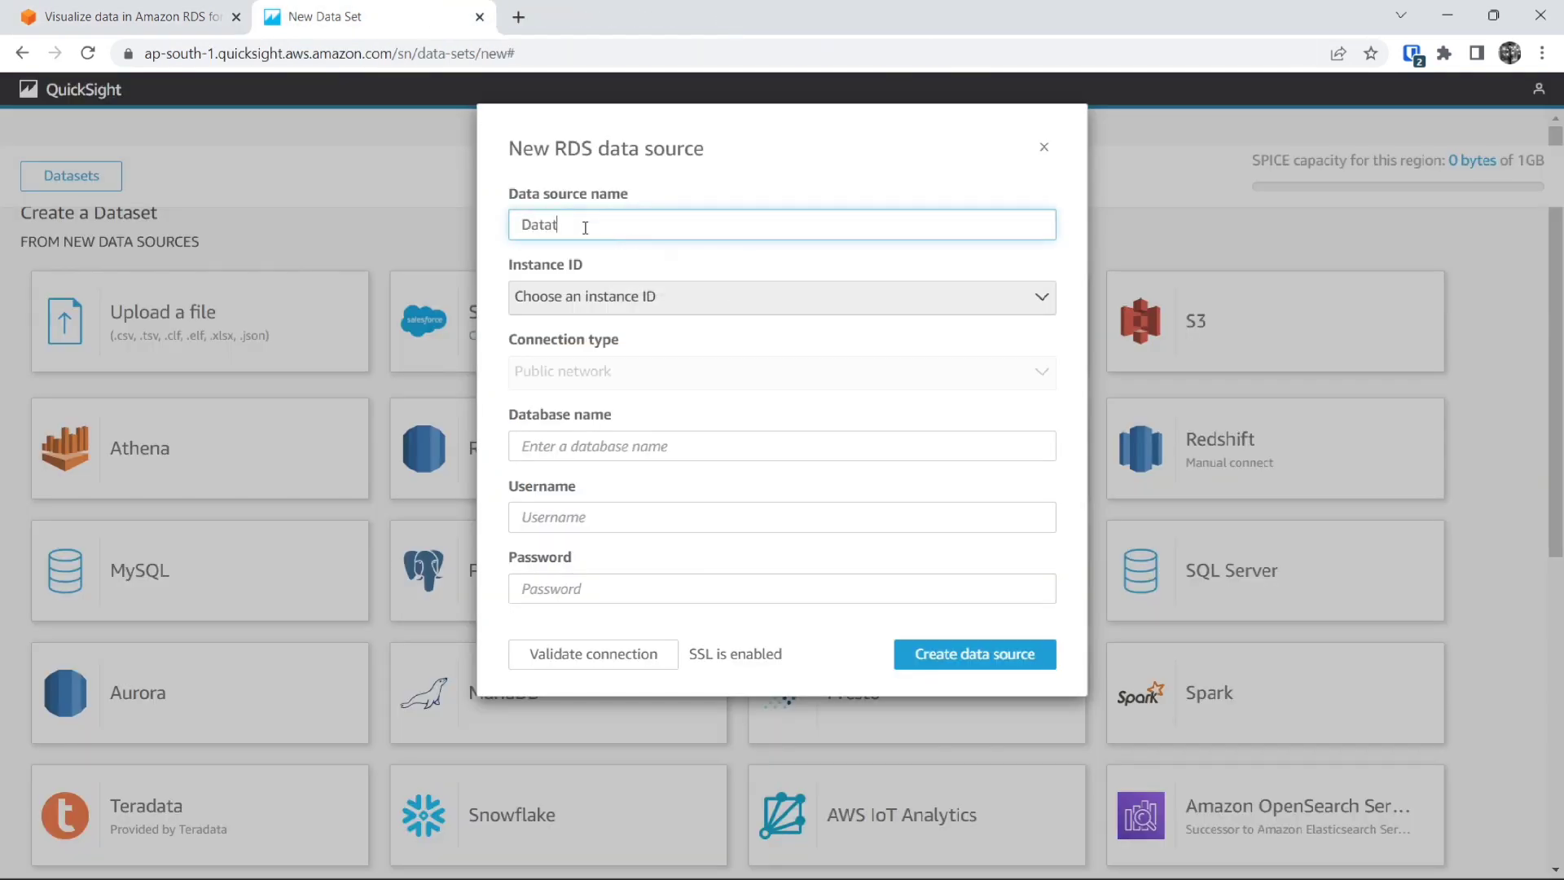
pyautogui.press('BackSpace')
pyautogui.write('Fr')
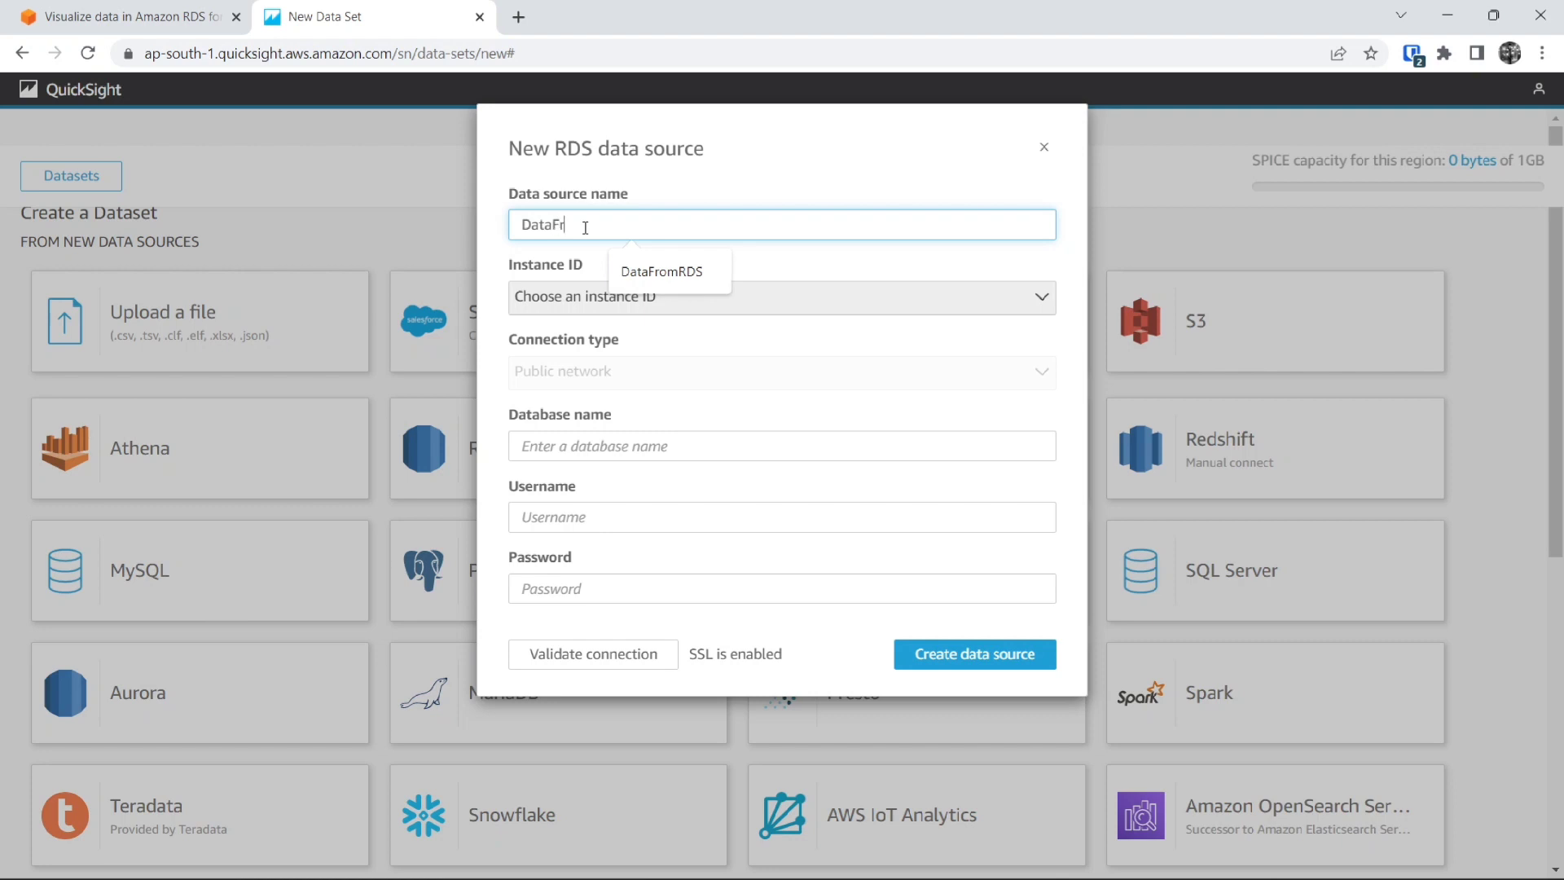
pyautogui.write('omRDS')
# Step: Select the qsdatabase instance with the RDSVPC connection type and enter Visualize as the database name
pyautogui.click(581, 295)
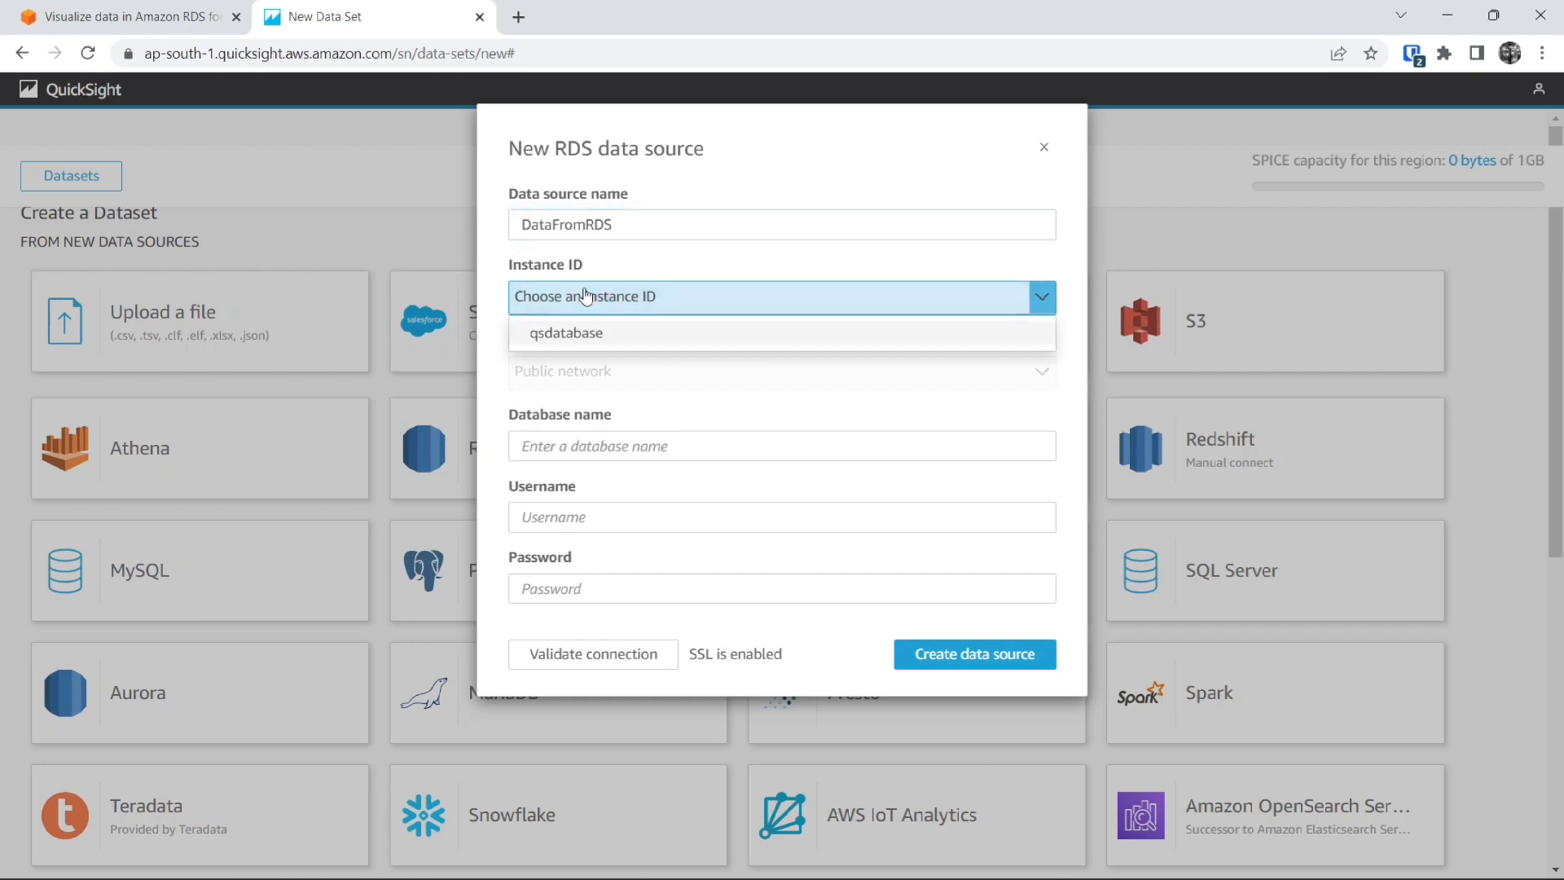
pyautogui.click(576, 340)
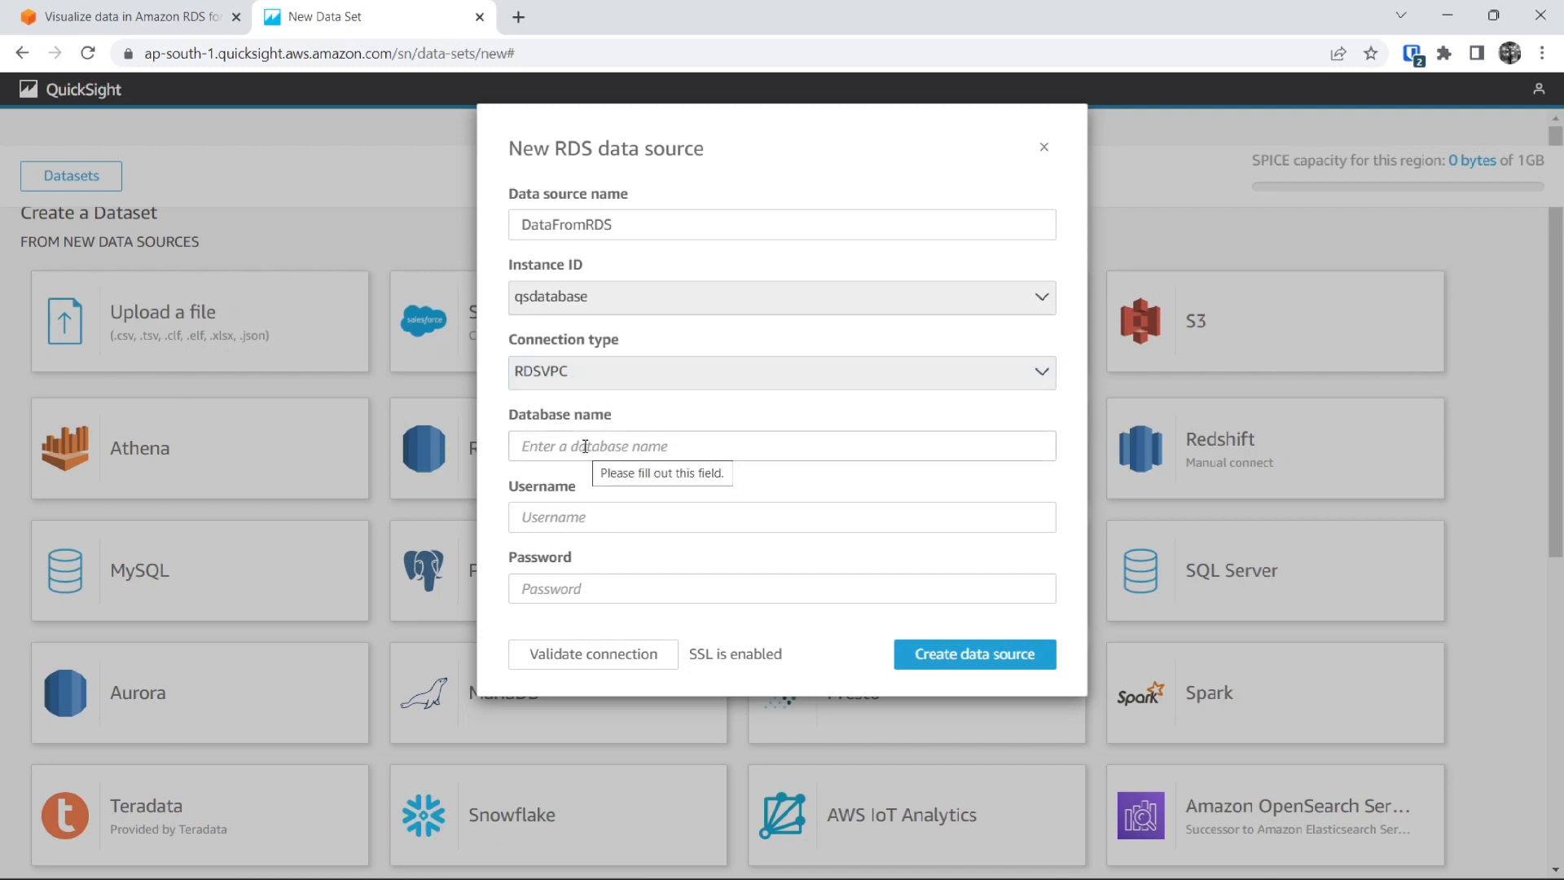
pyautogui.click(585, 446)
pyautogui.write('Vi')
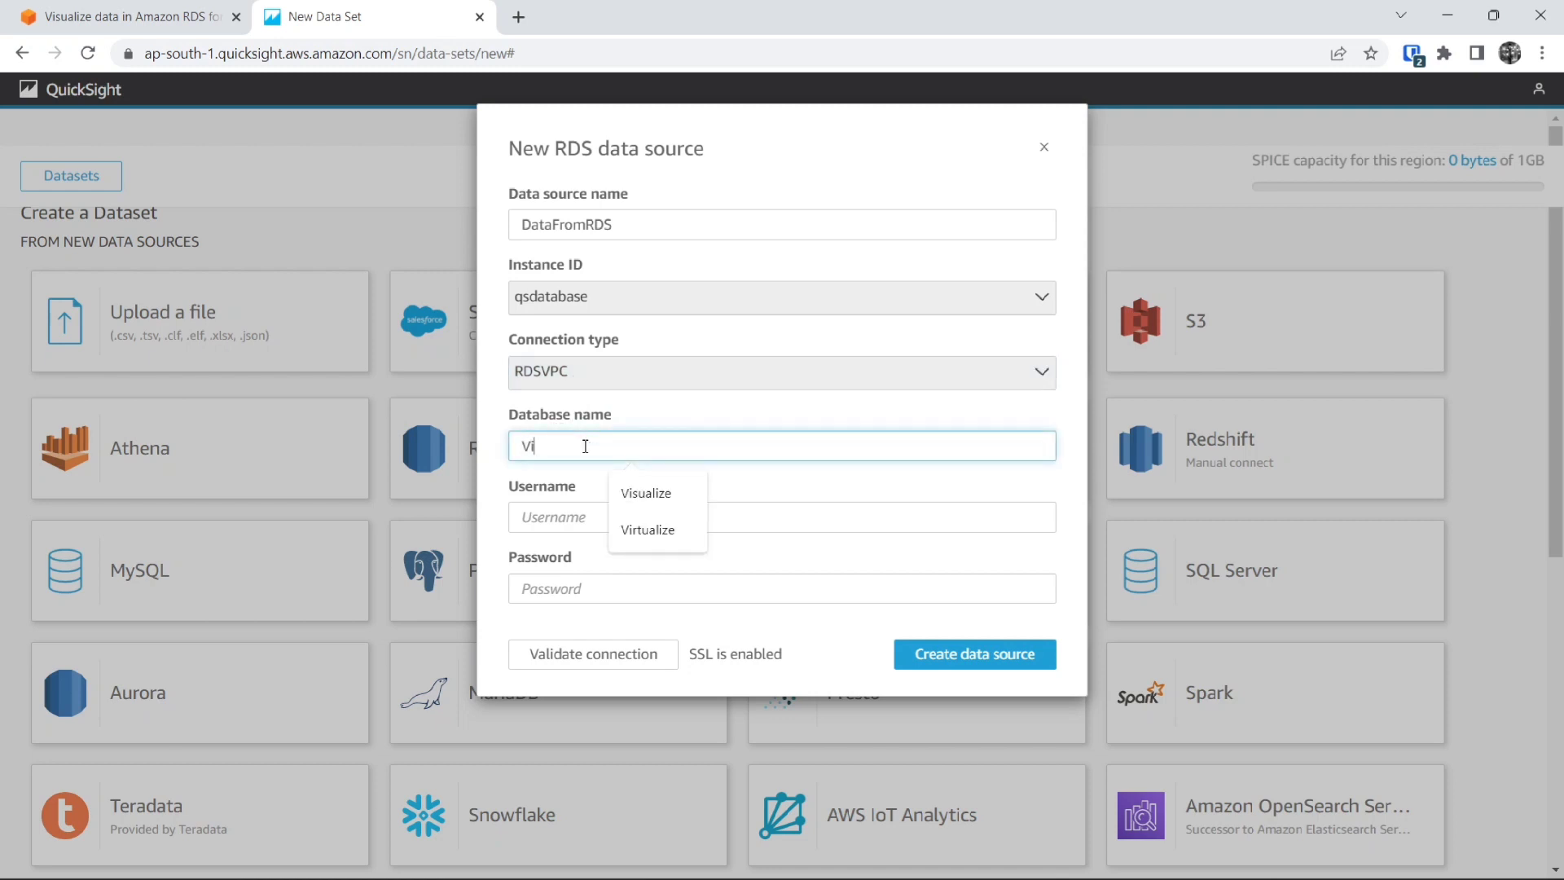
pyautogui.write('su')
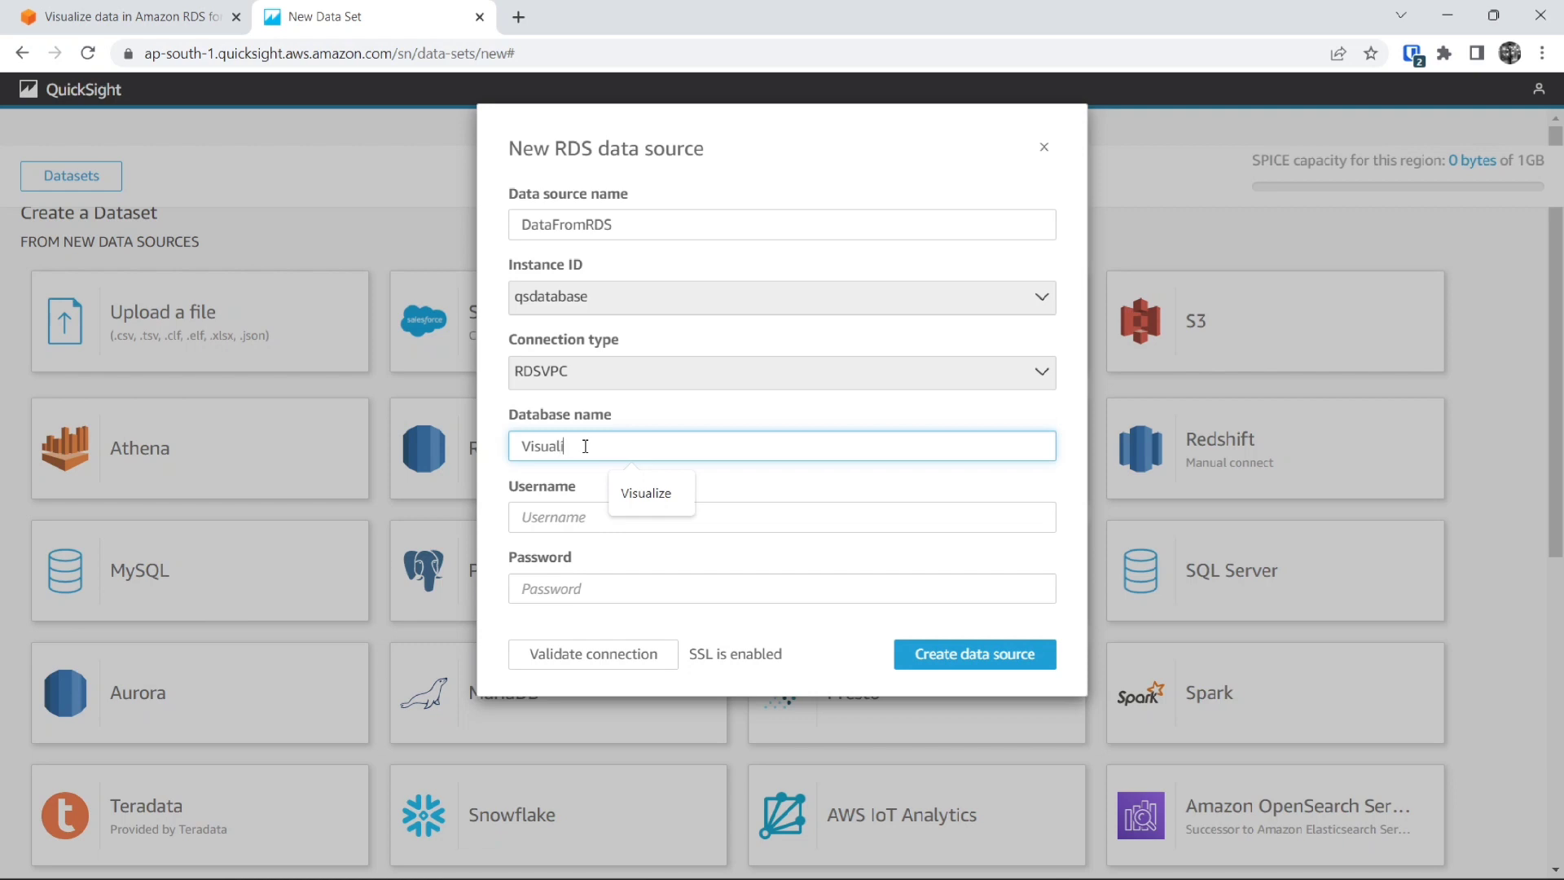
pyautogui.write('alize')
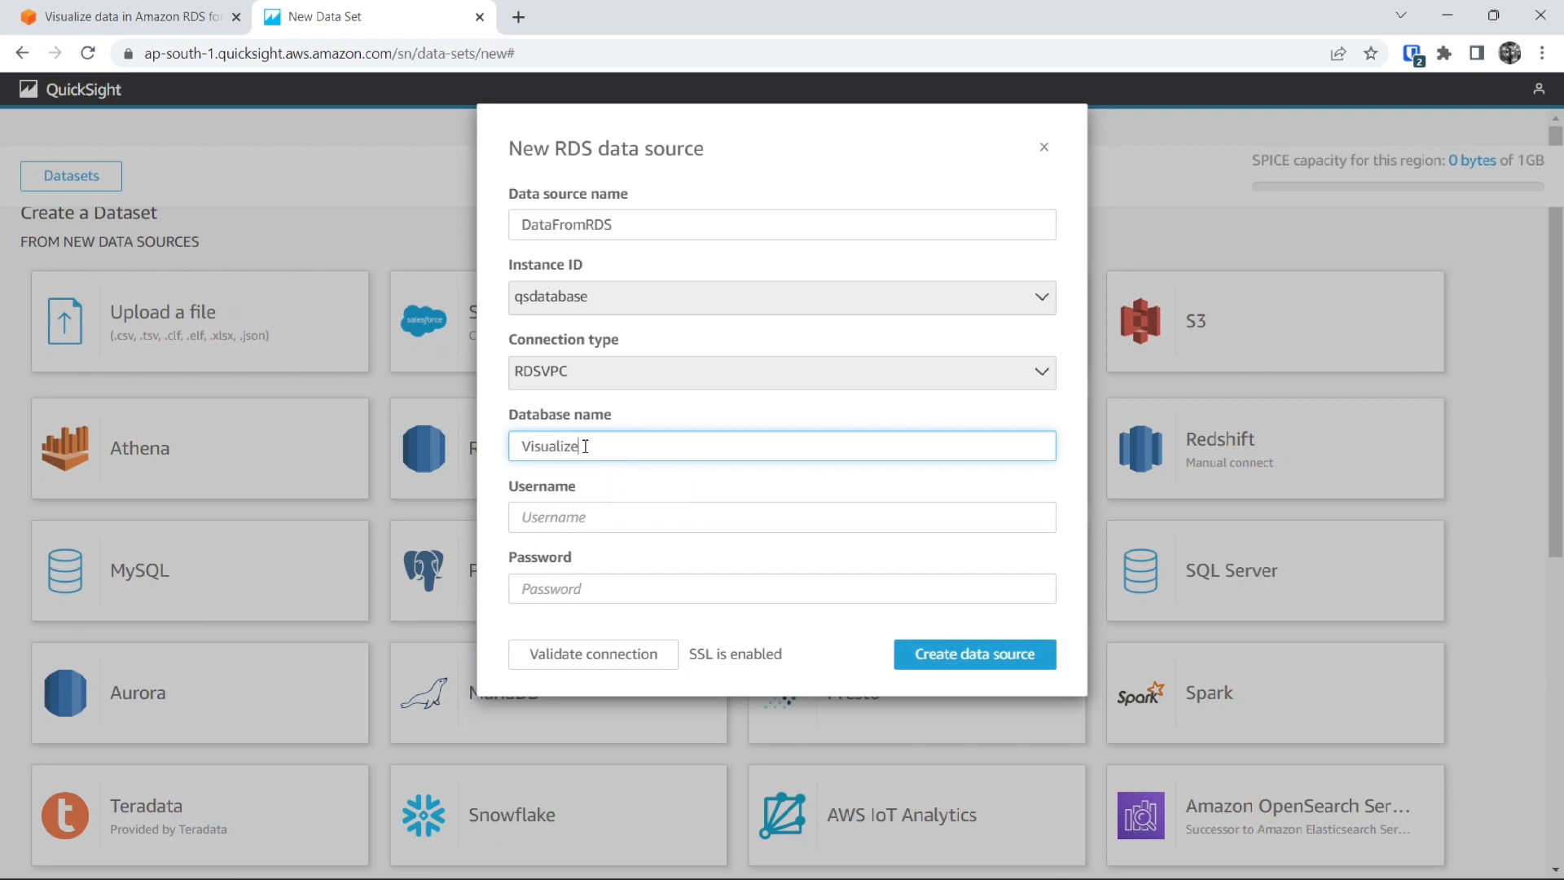
# Step: Enter admin as the data source's username and fill in the database password
pyautogui.click(574, 521)
pyautogui.write('ad')
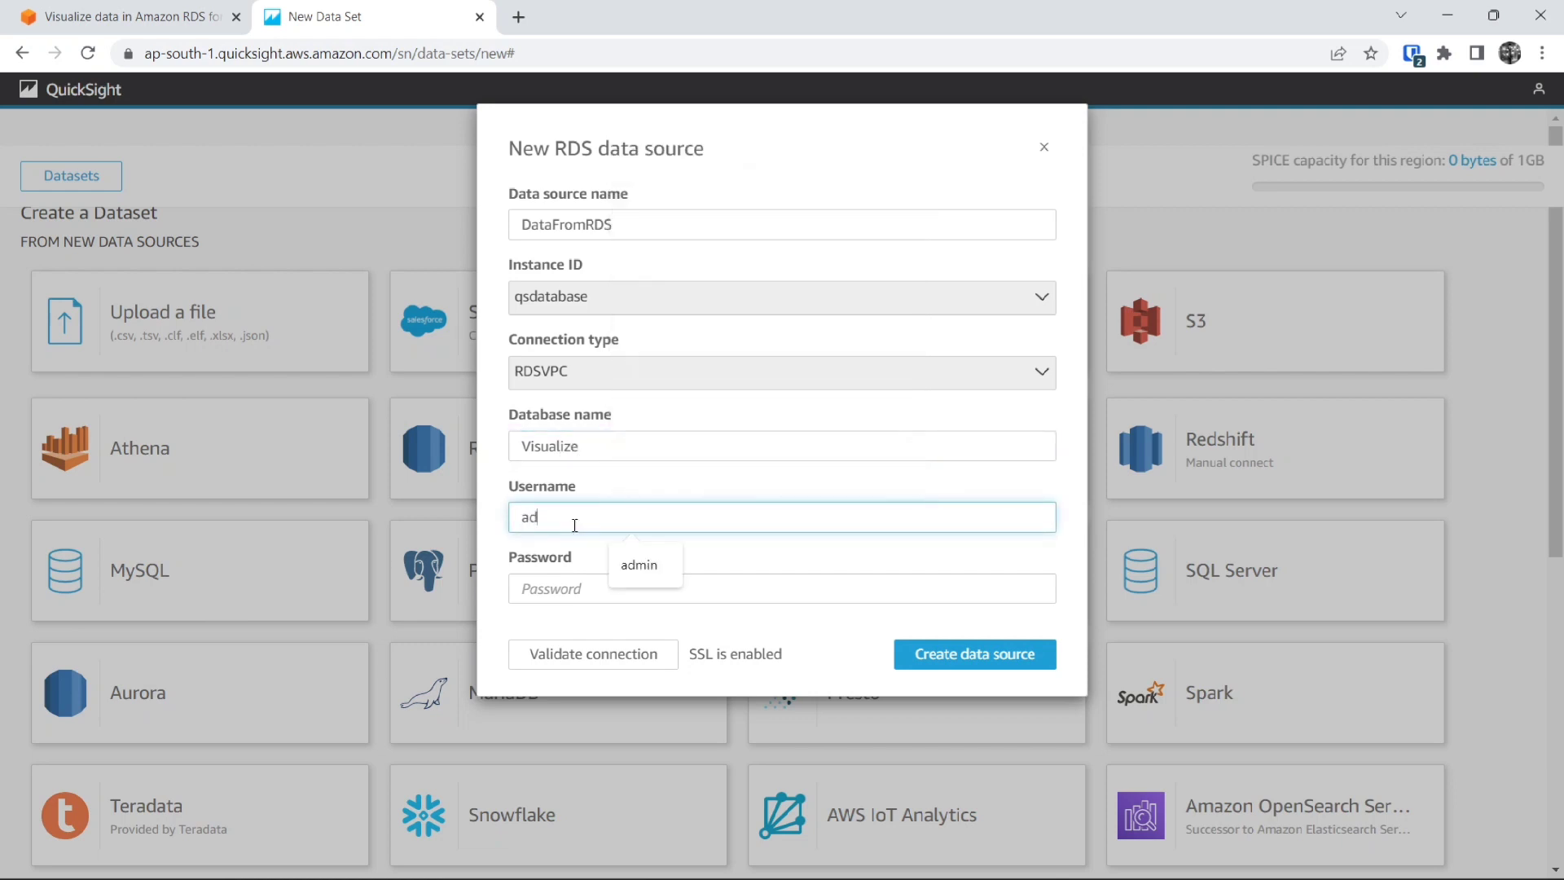
pyautogui.write('min')
pyautogui.click(571, 584)
pyautogui.write('••')
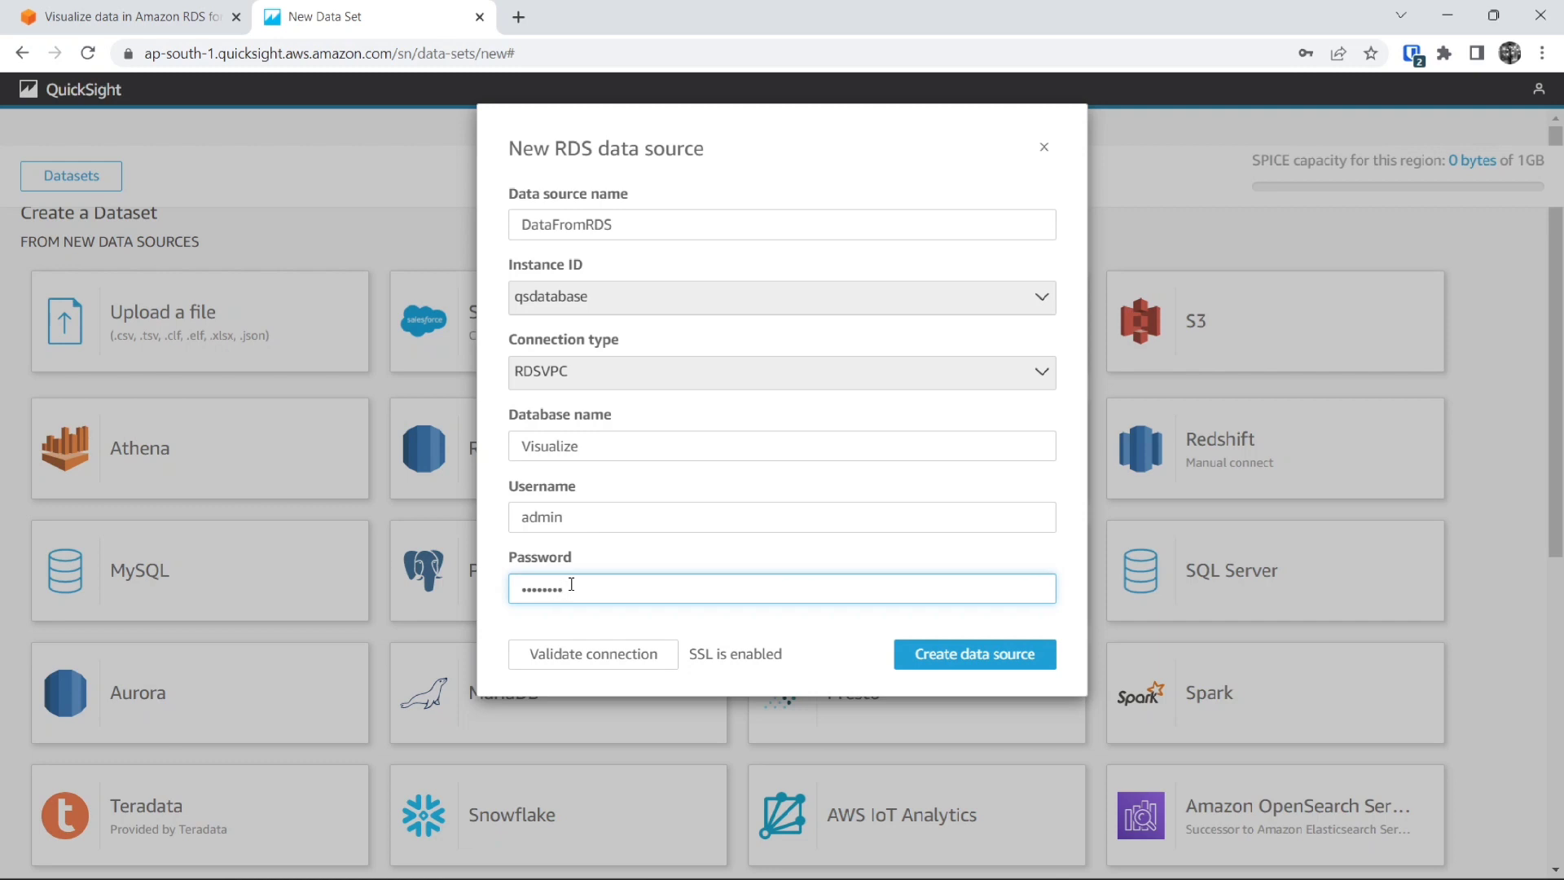
# Step: Validate the connection to the RDS database and create the DataFromRDS data source
pyautogui.click(563, 654)
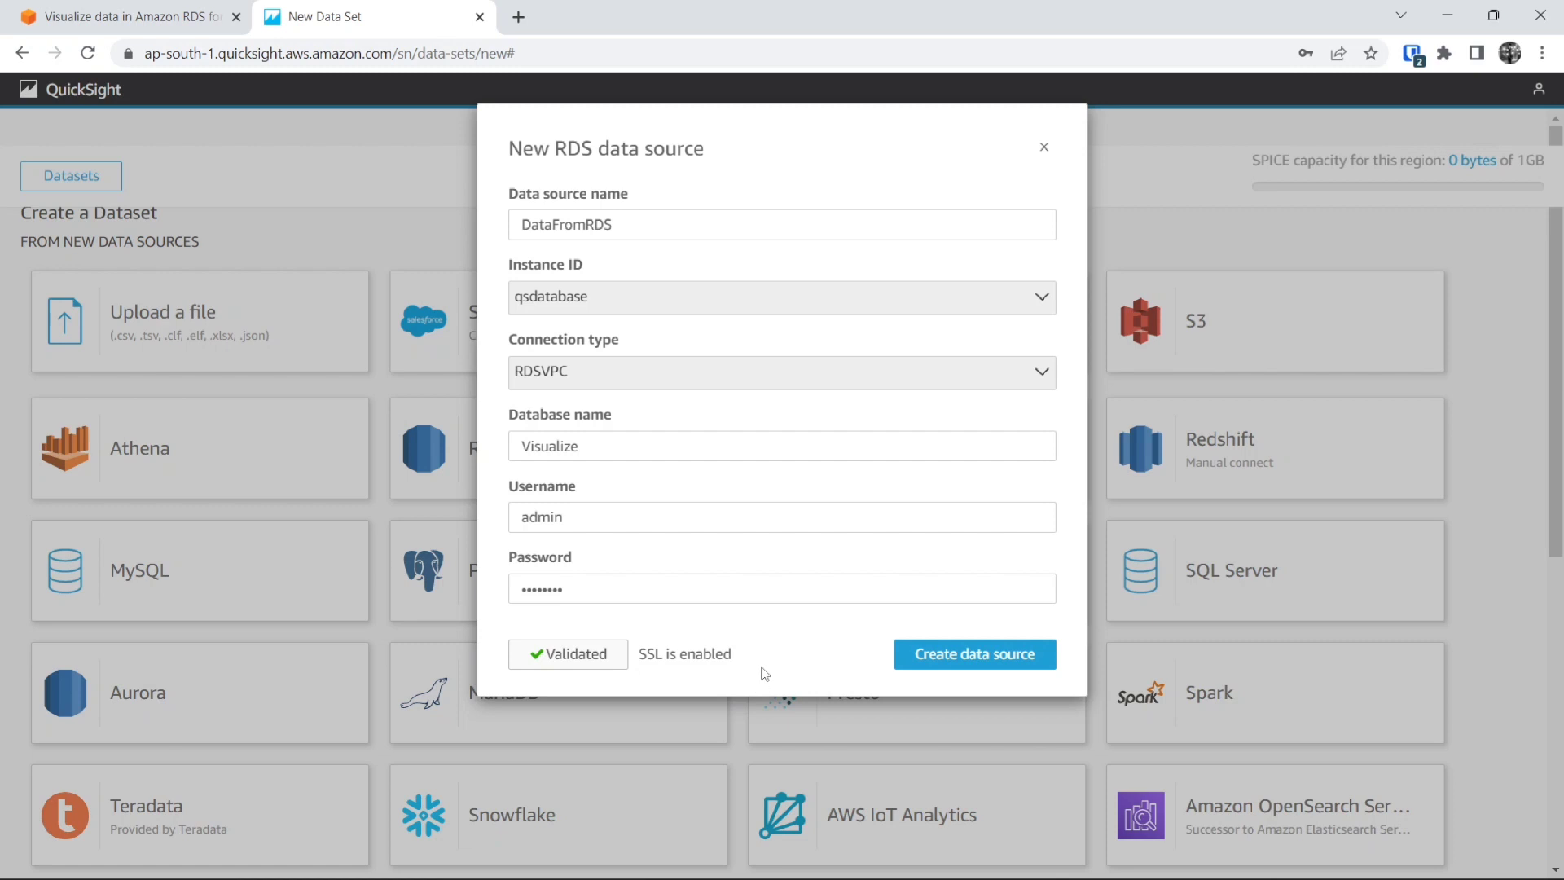
pyautogui.click(944, 662)
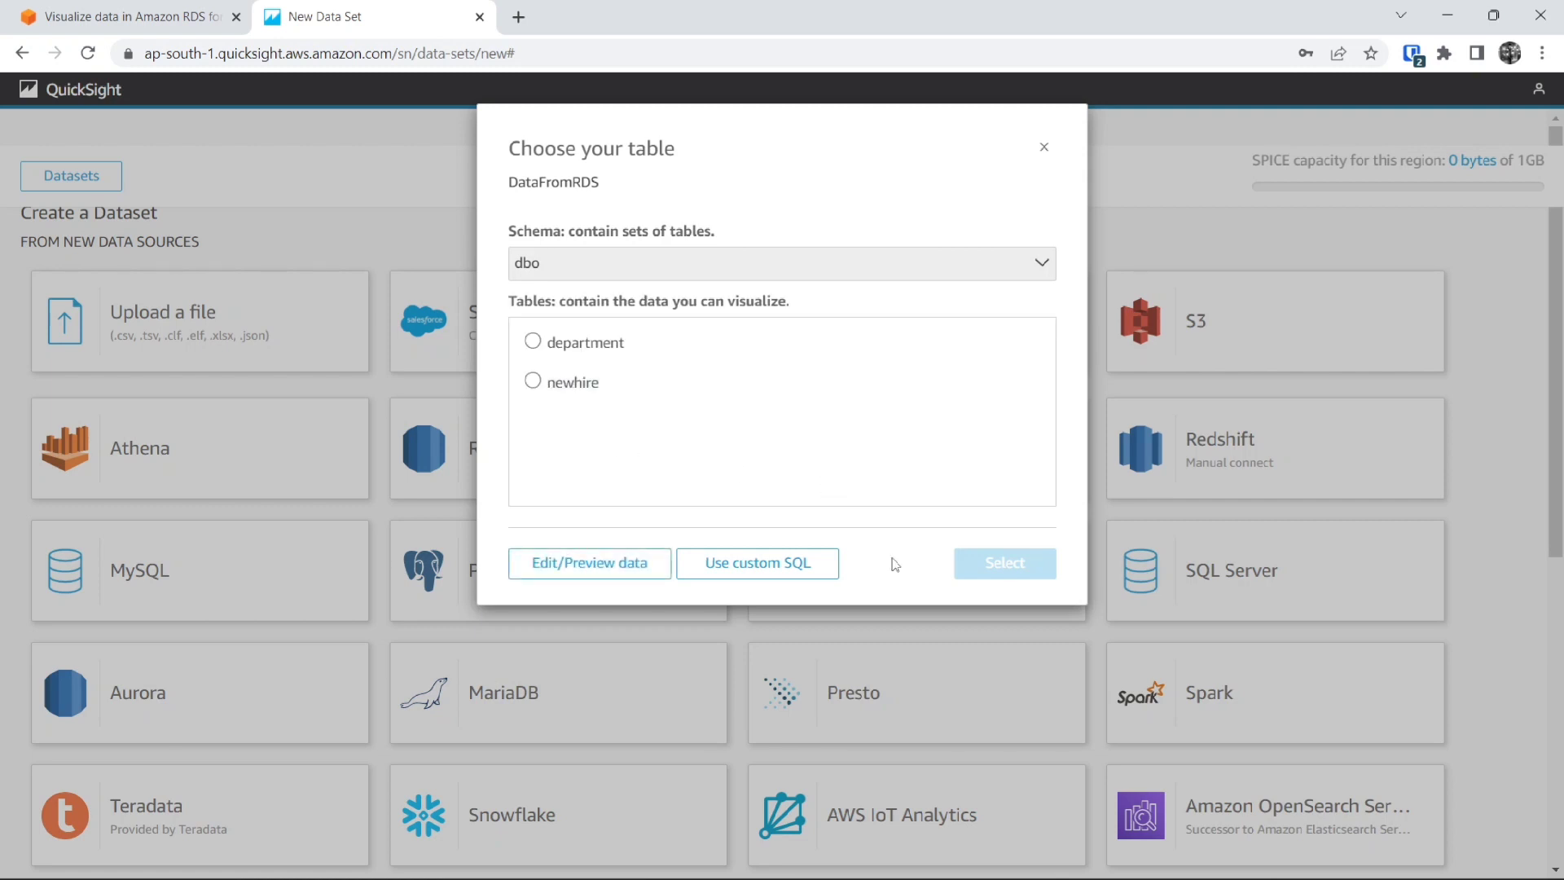
# Step: Choose the newhire table from the dbo schema and visualize it, keeping the import to SPICE
pyautogui.click(564, 399)
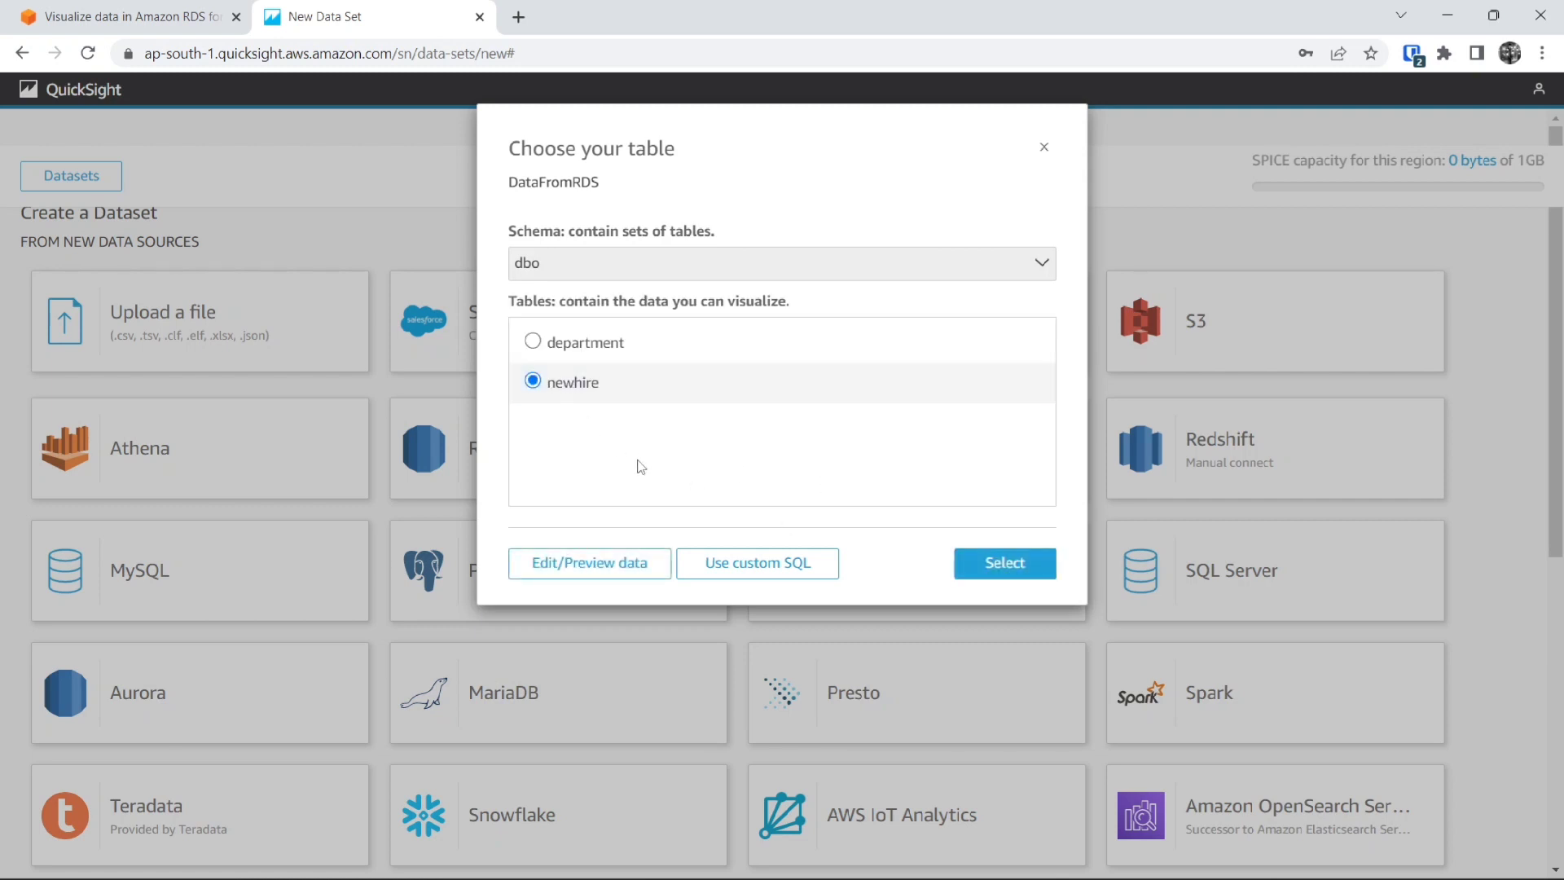
pyautogui.click(987, 566)
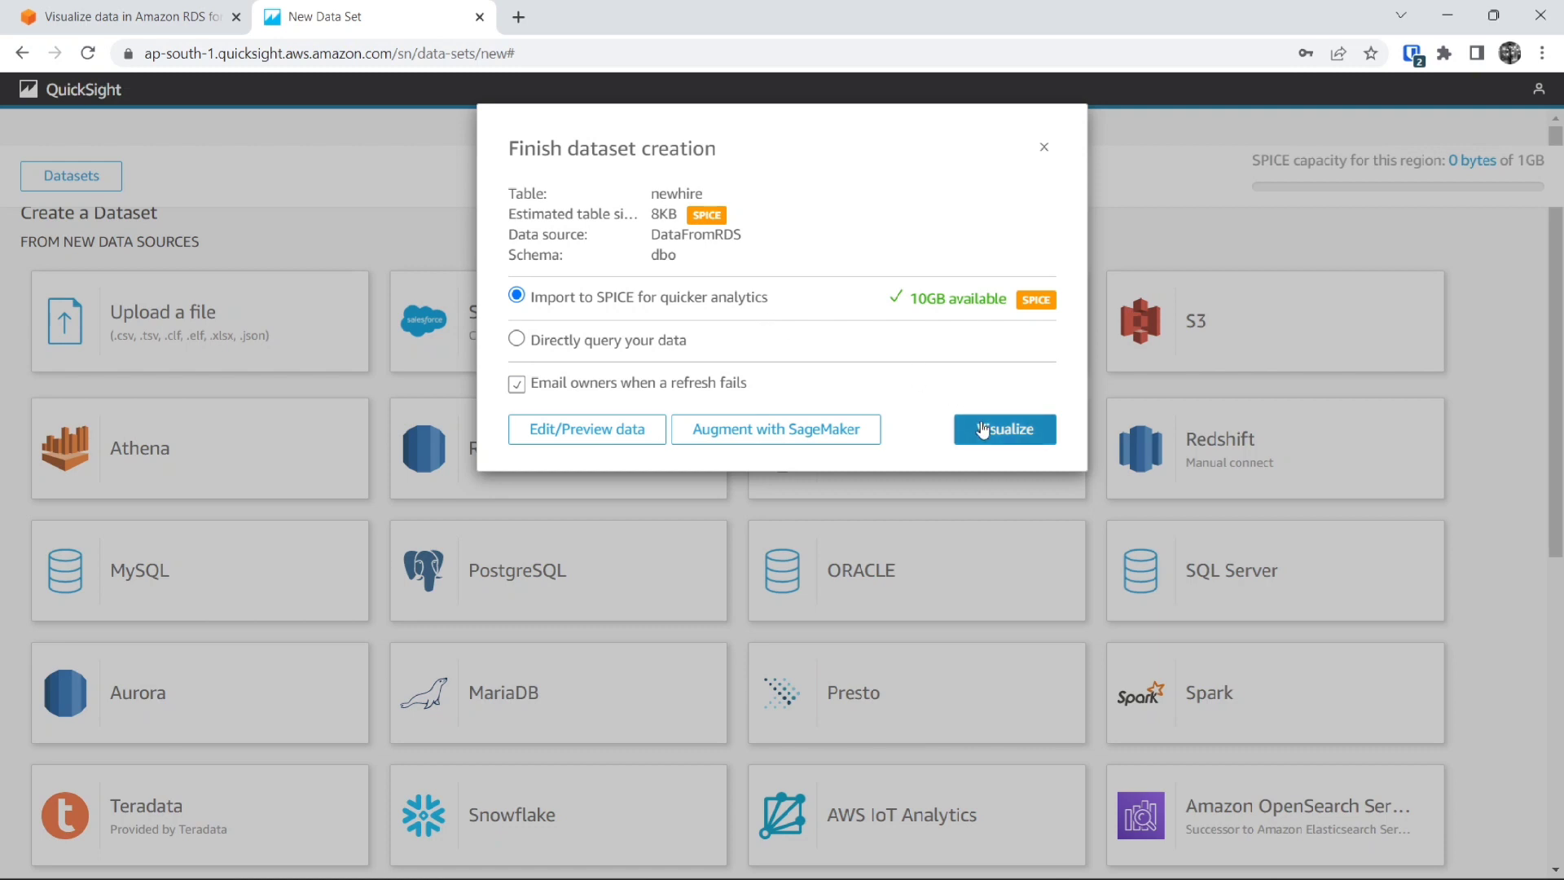
pyautogui.click(988, 434)
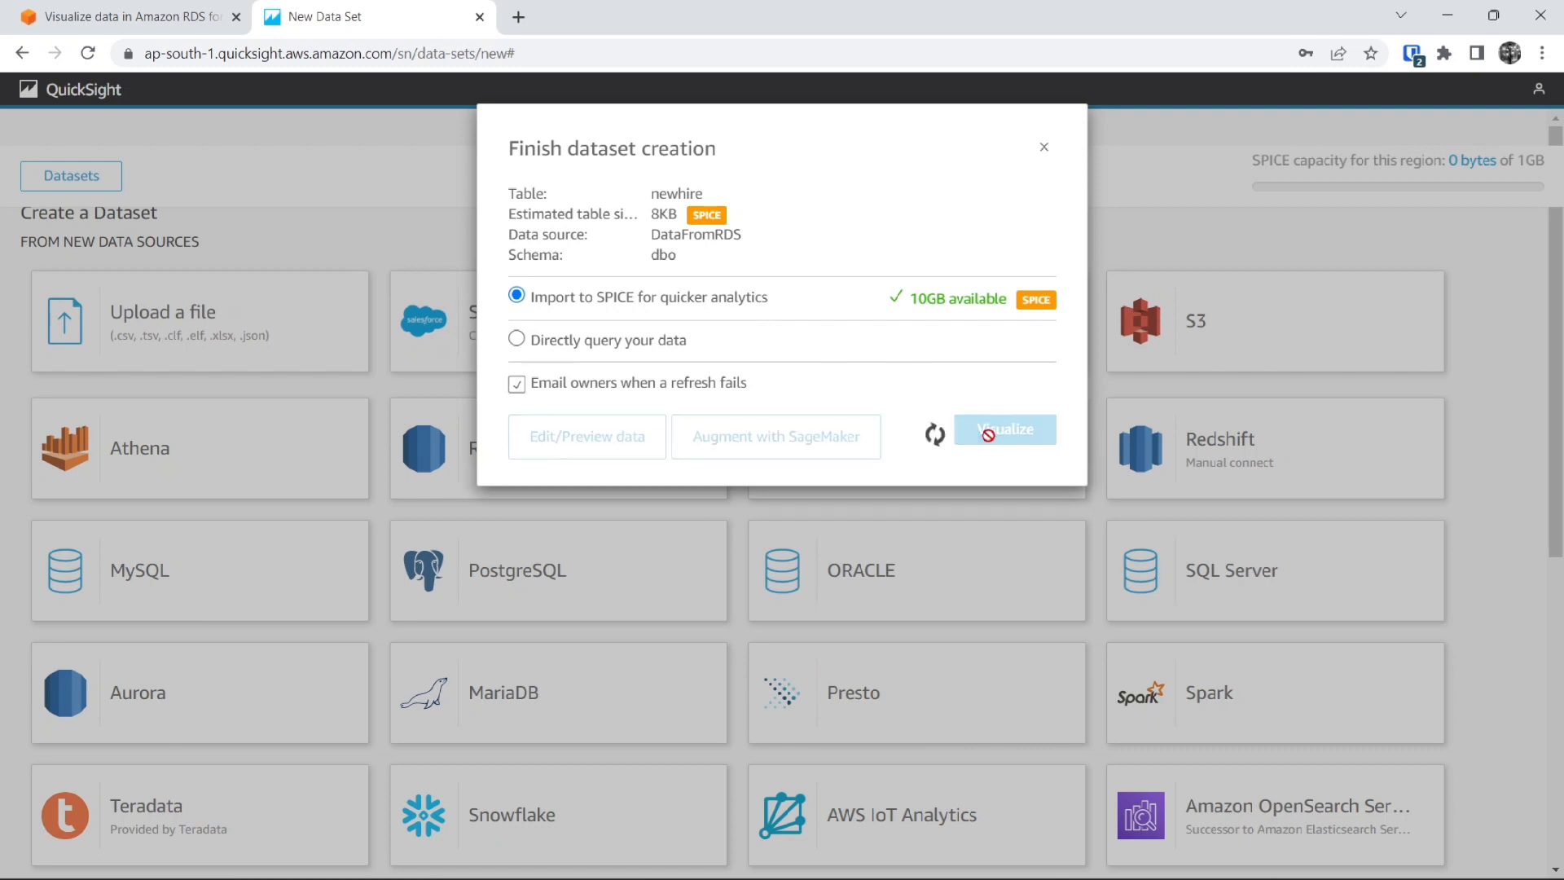
# Step: Check the tutorial's chart instructions, then build a stacked area line chart with ename on the X axis and salary as the value
pyautogui.click(162, 11)
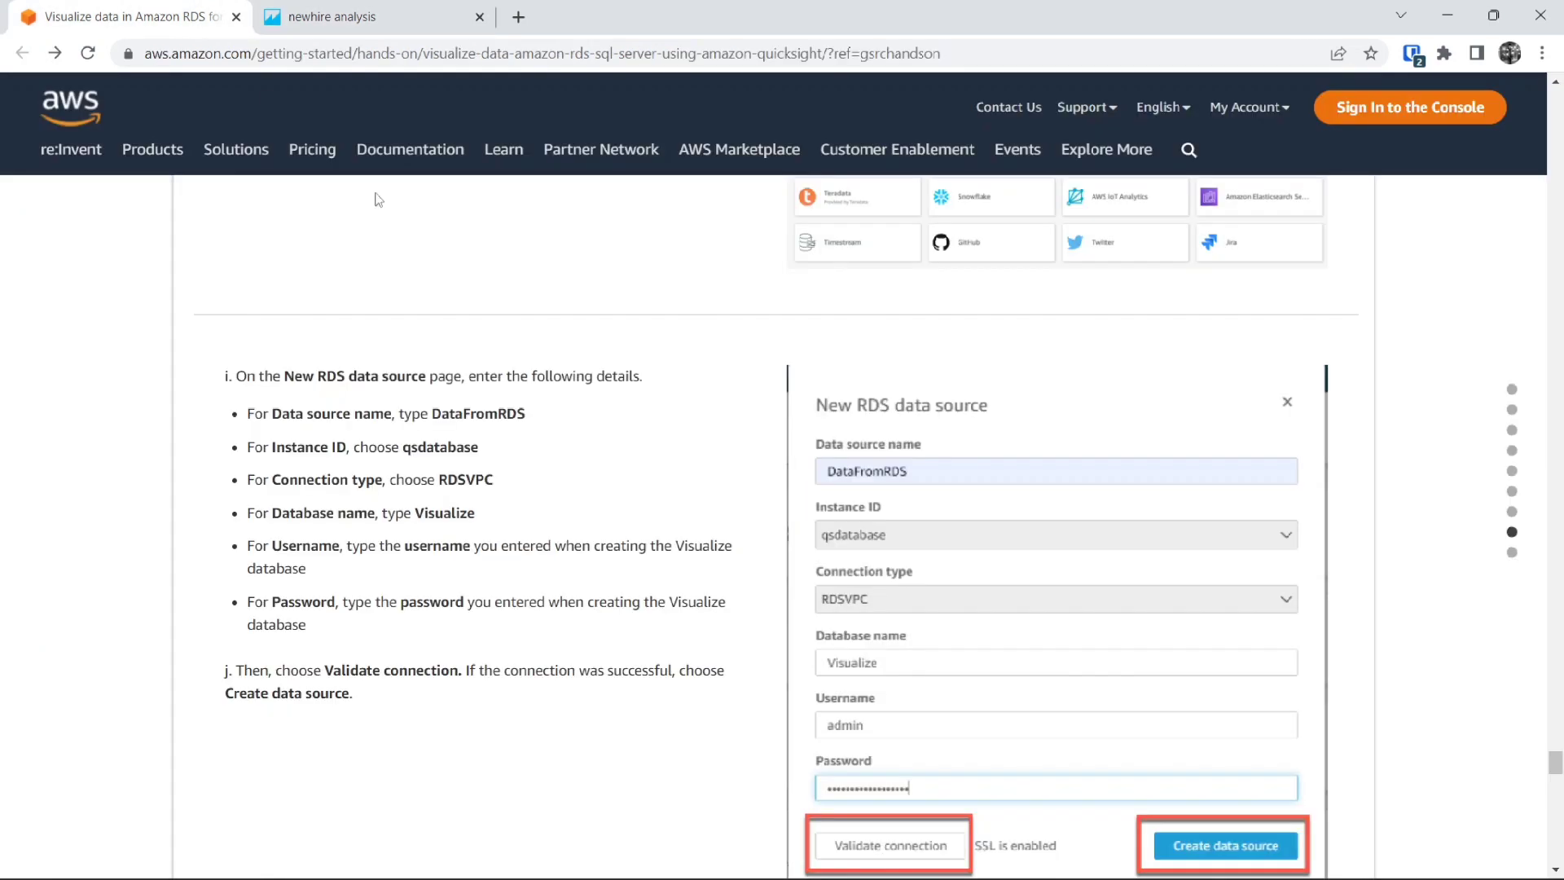
pyautogui.scroll(-15, 525, 393)
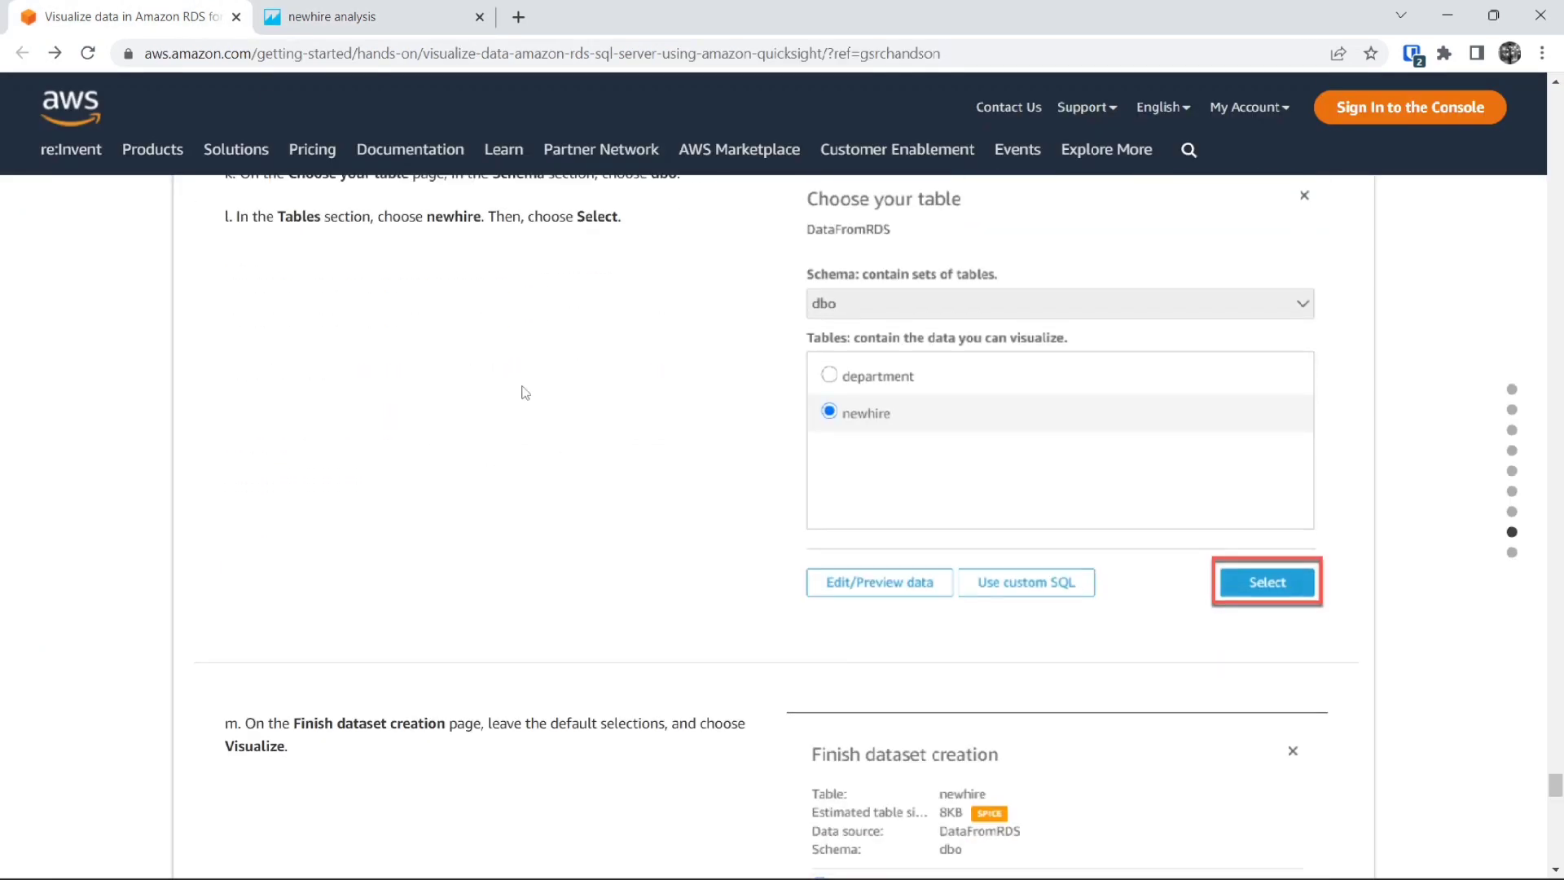
pyautogui.scroll(-5, 525, 394)
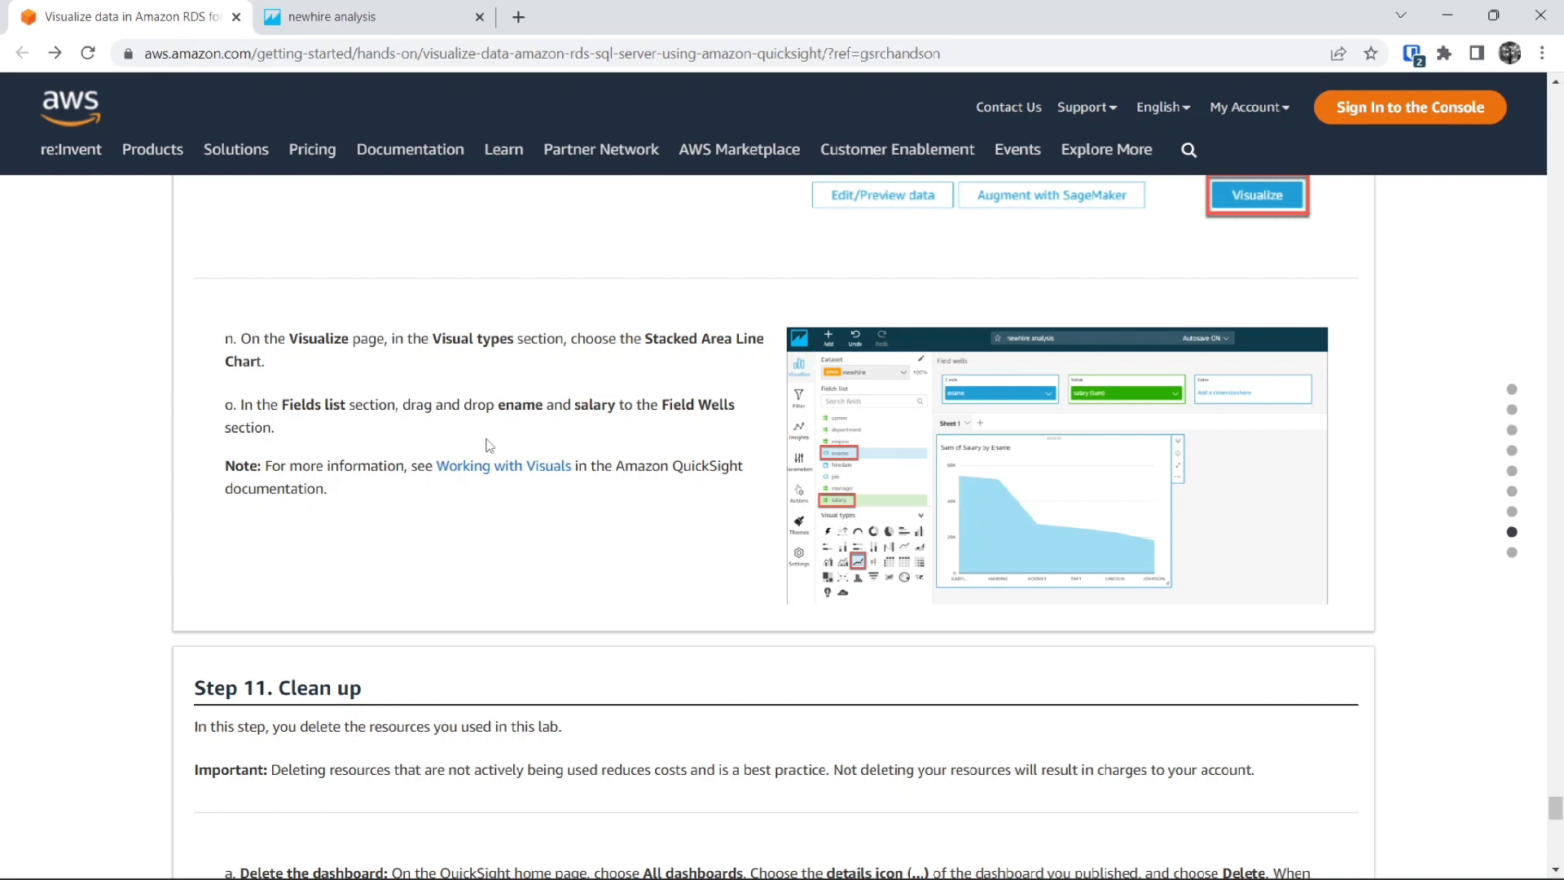
pyautogui.click(386, 12)
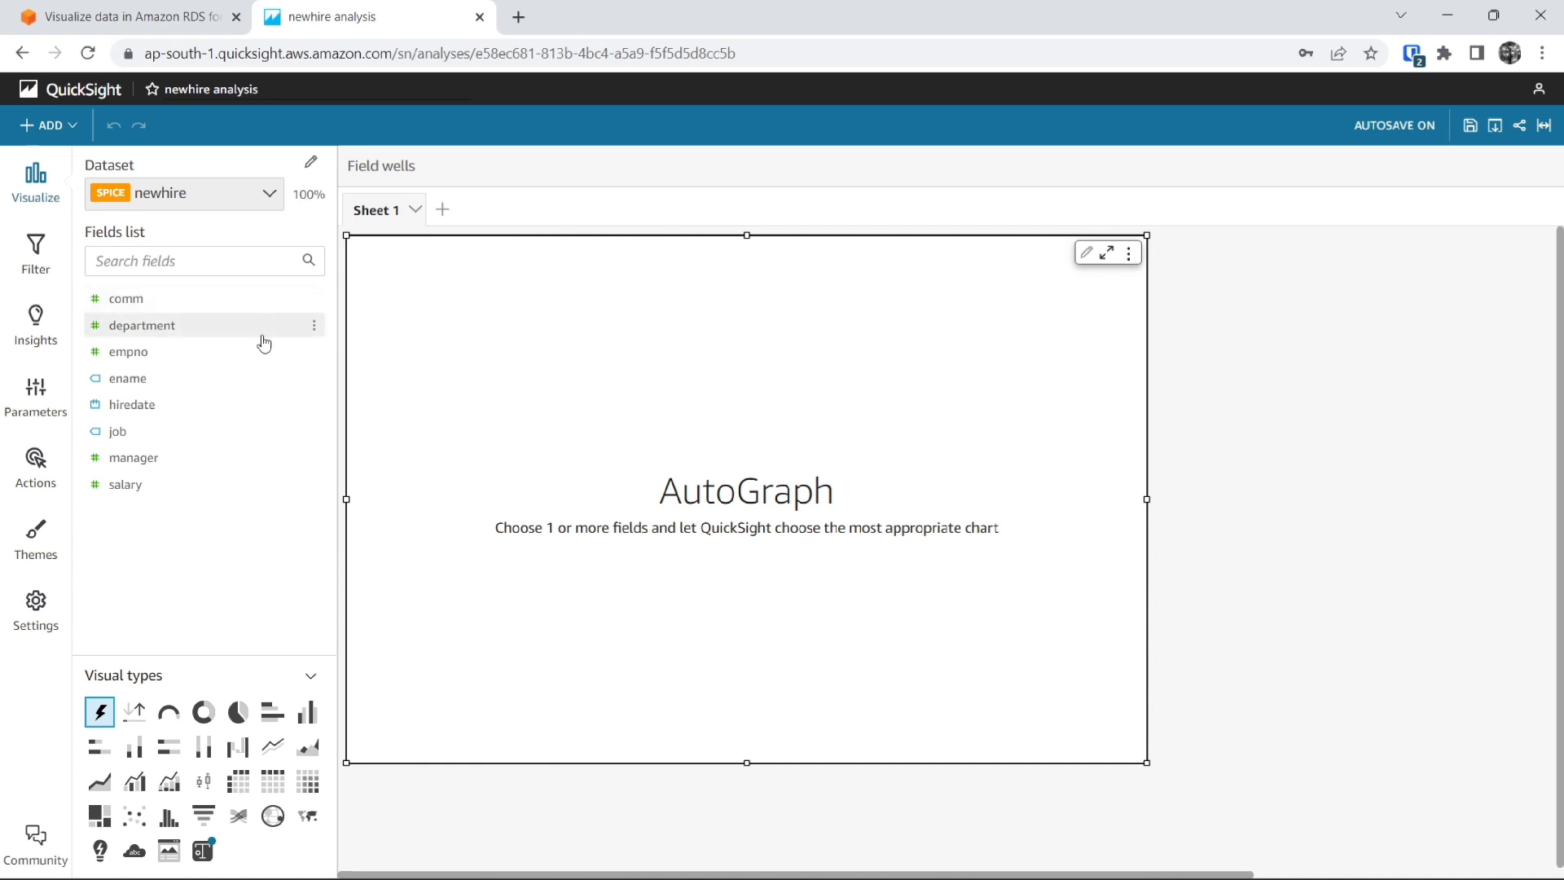
pyautogui.click(101, 784)
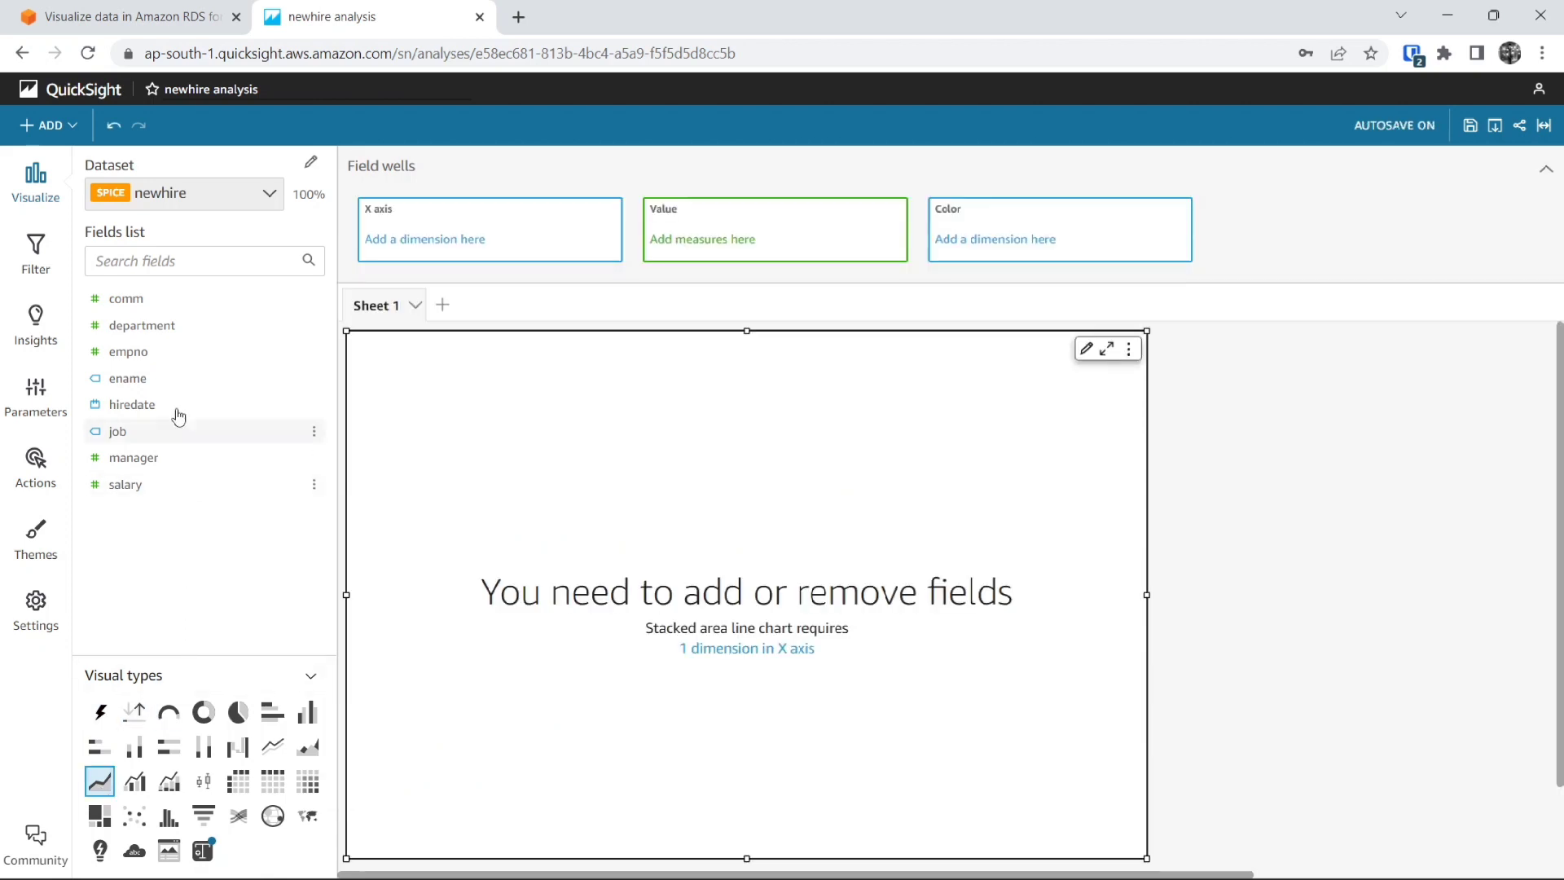
pyautogui.moveTo(134, 379); pyautogui.dragTo(487, 245)
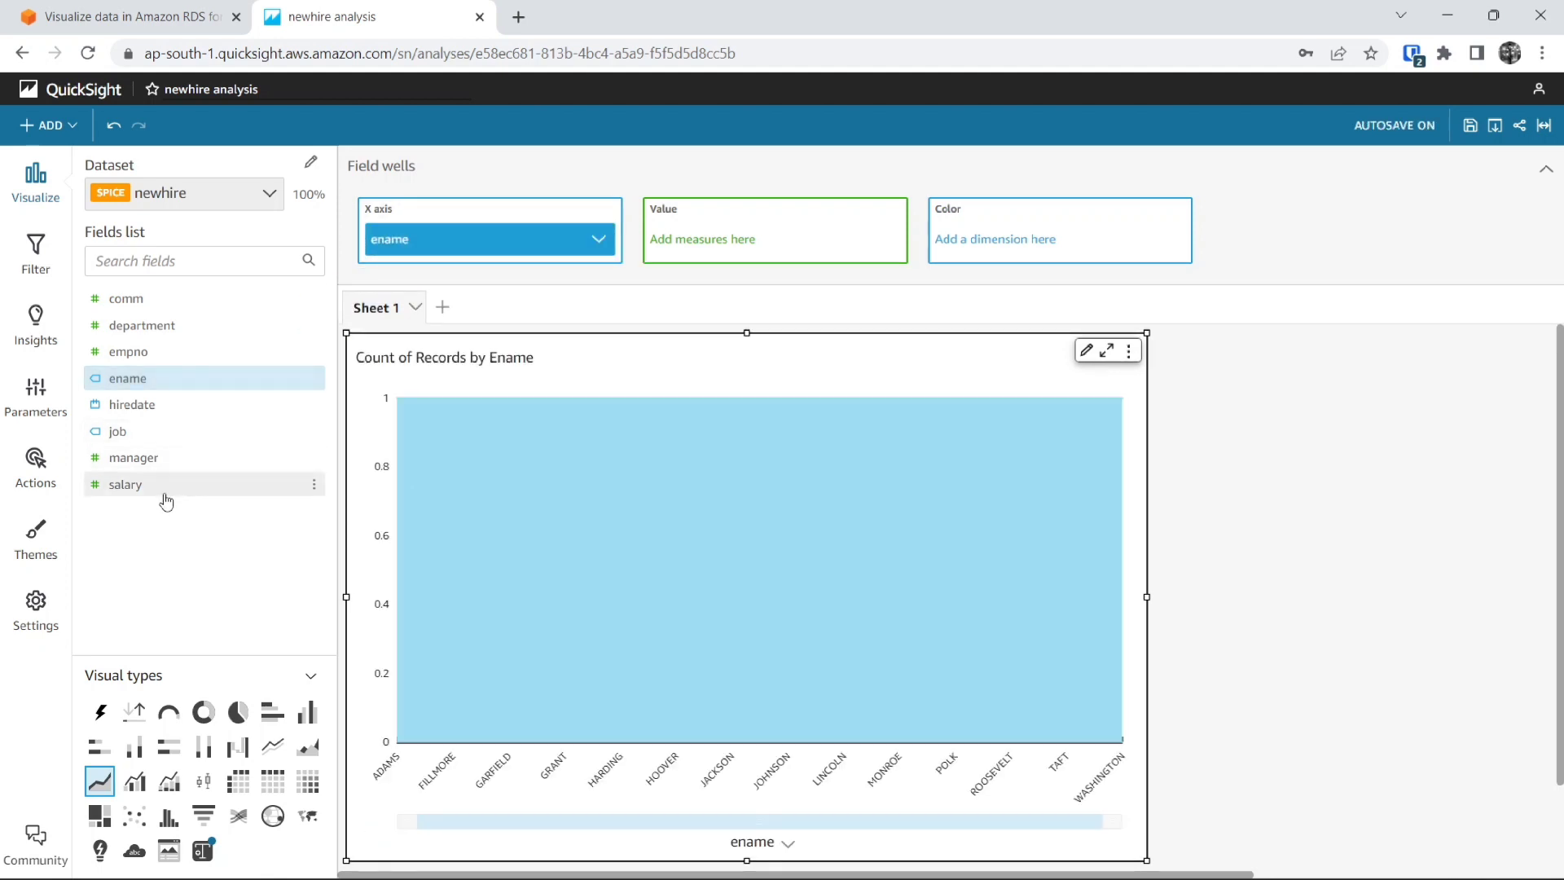
pyautogui.moveTo(164, 499); pyautogui.dragTo(785, 241)
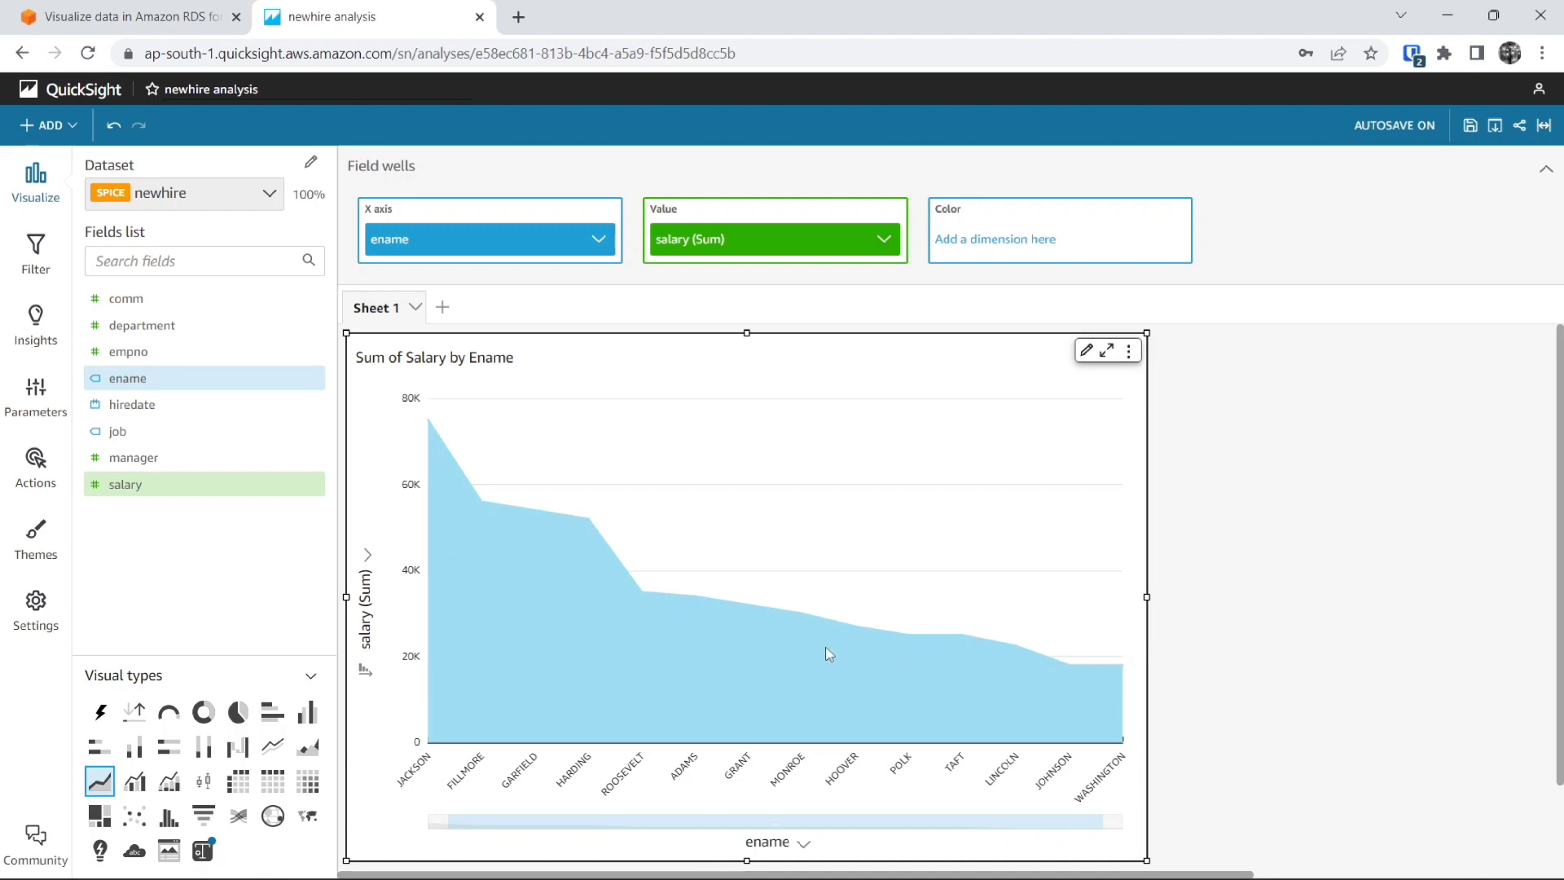
pyautogui.moveTo(829, 652)
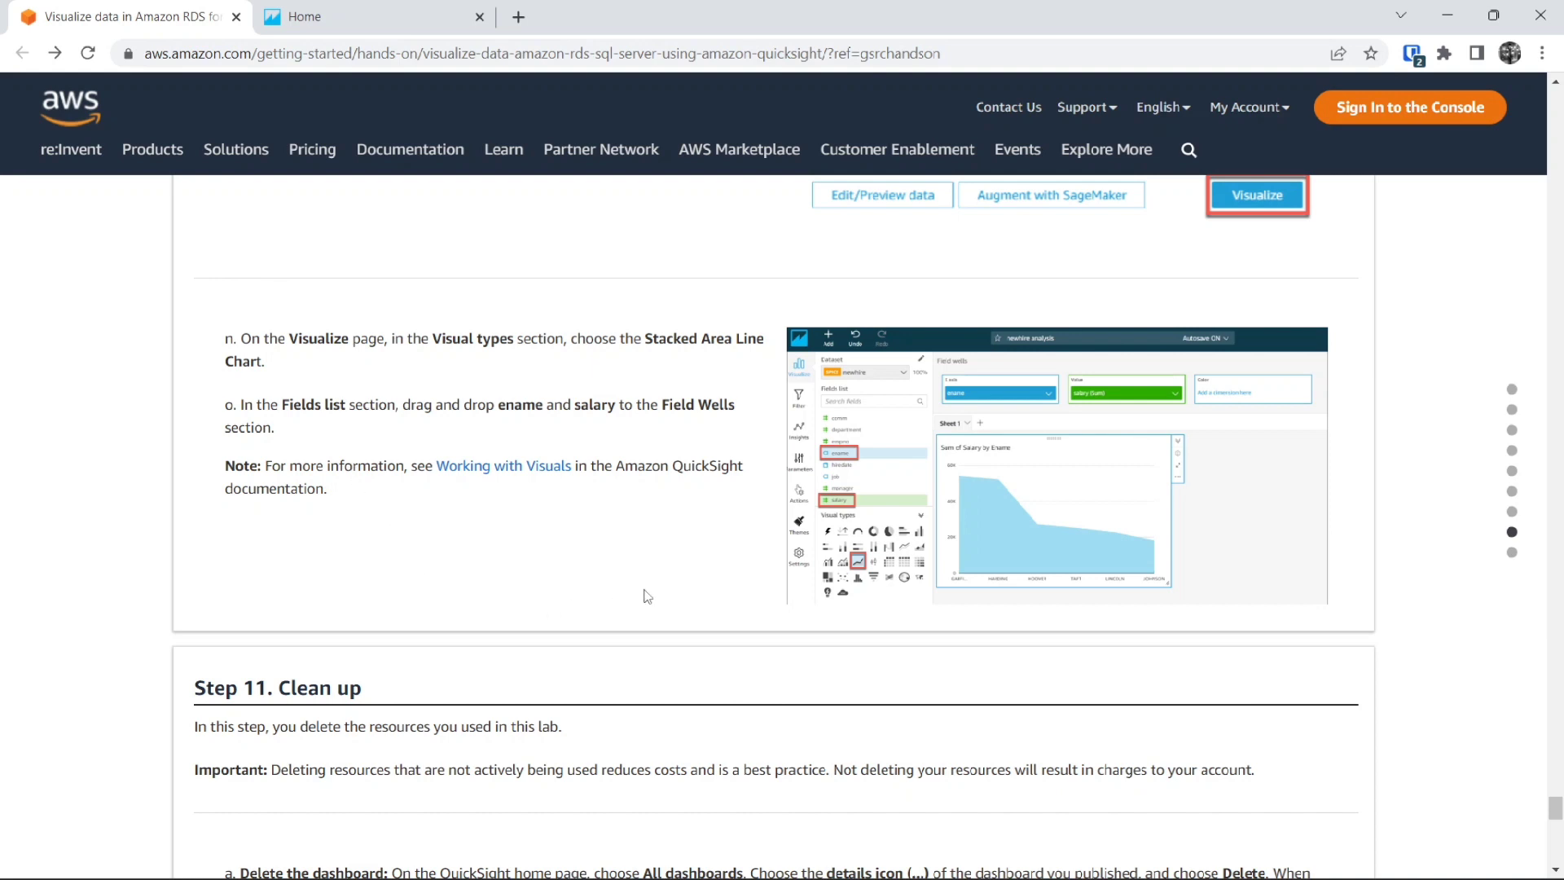
# Step: Check the tutorial's clean-up instructions, then delete the newhire analysis from the QuickSight analyses
pyautogui.scroll(-1, 701, 625)
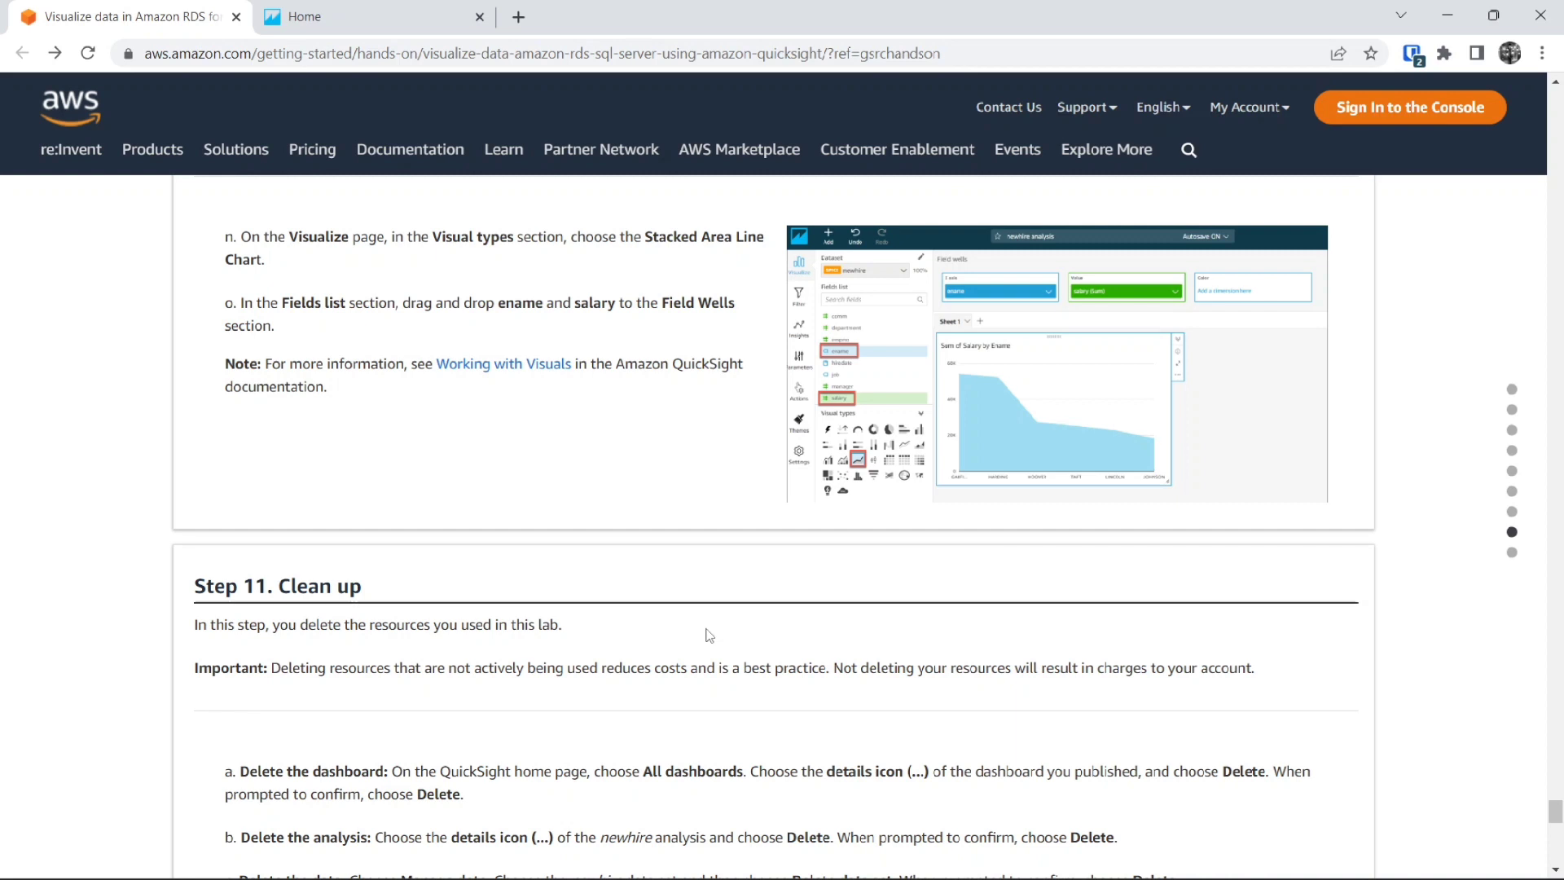
pyautogui.click(415, 8)
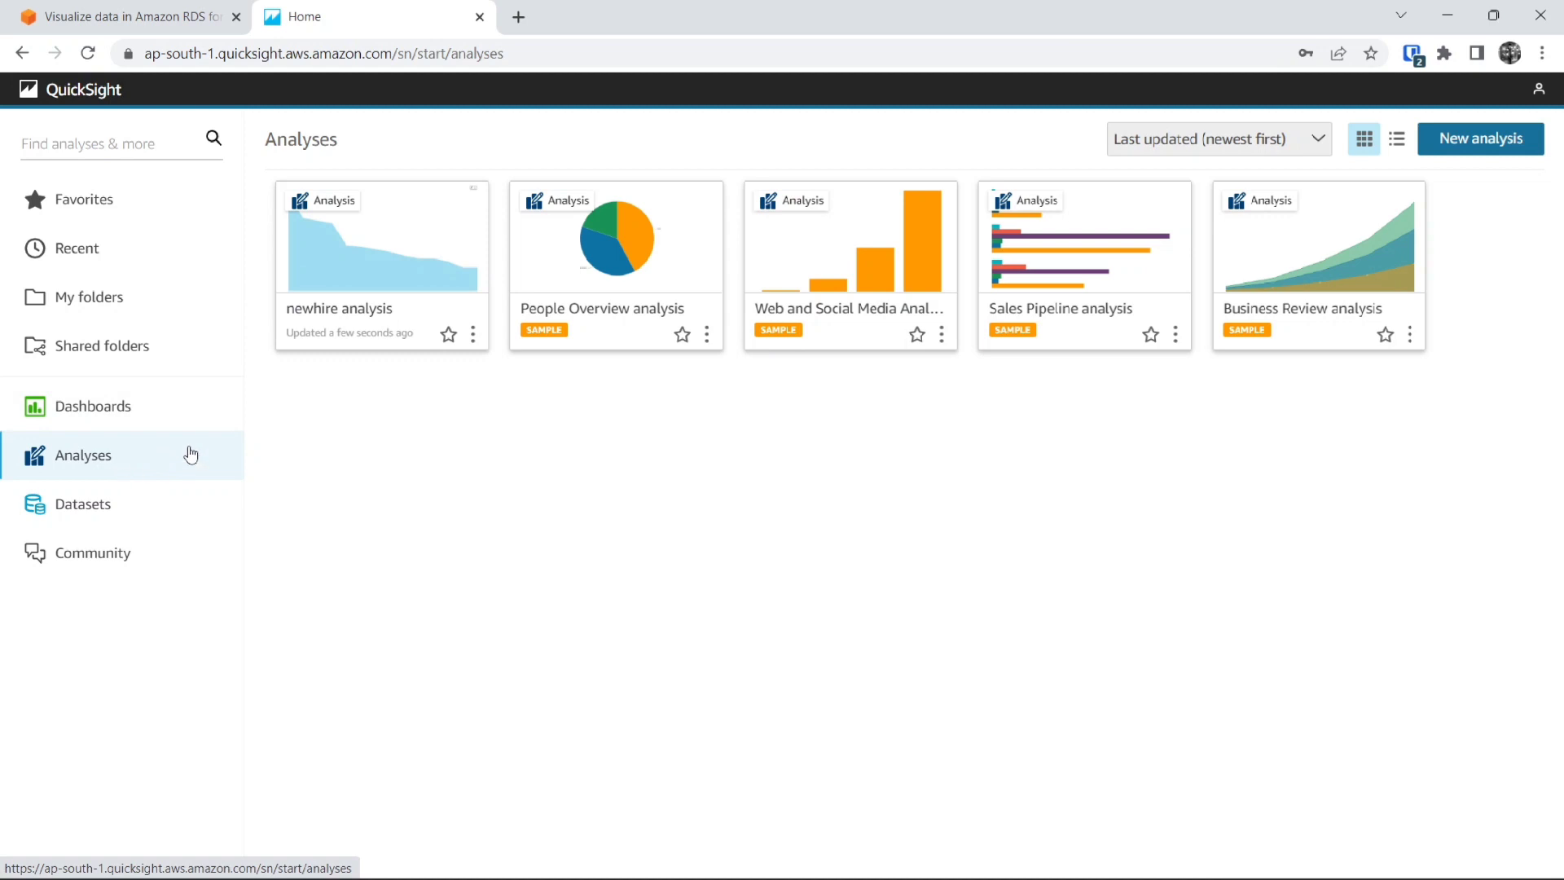
pyautogui.click(473, 334)
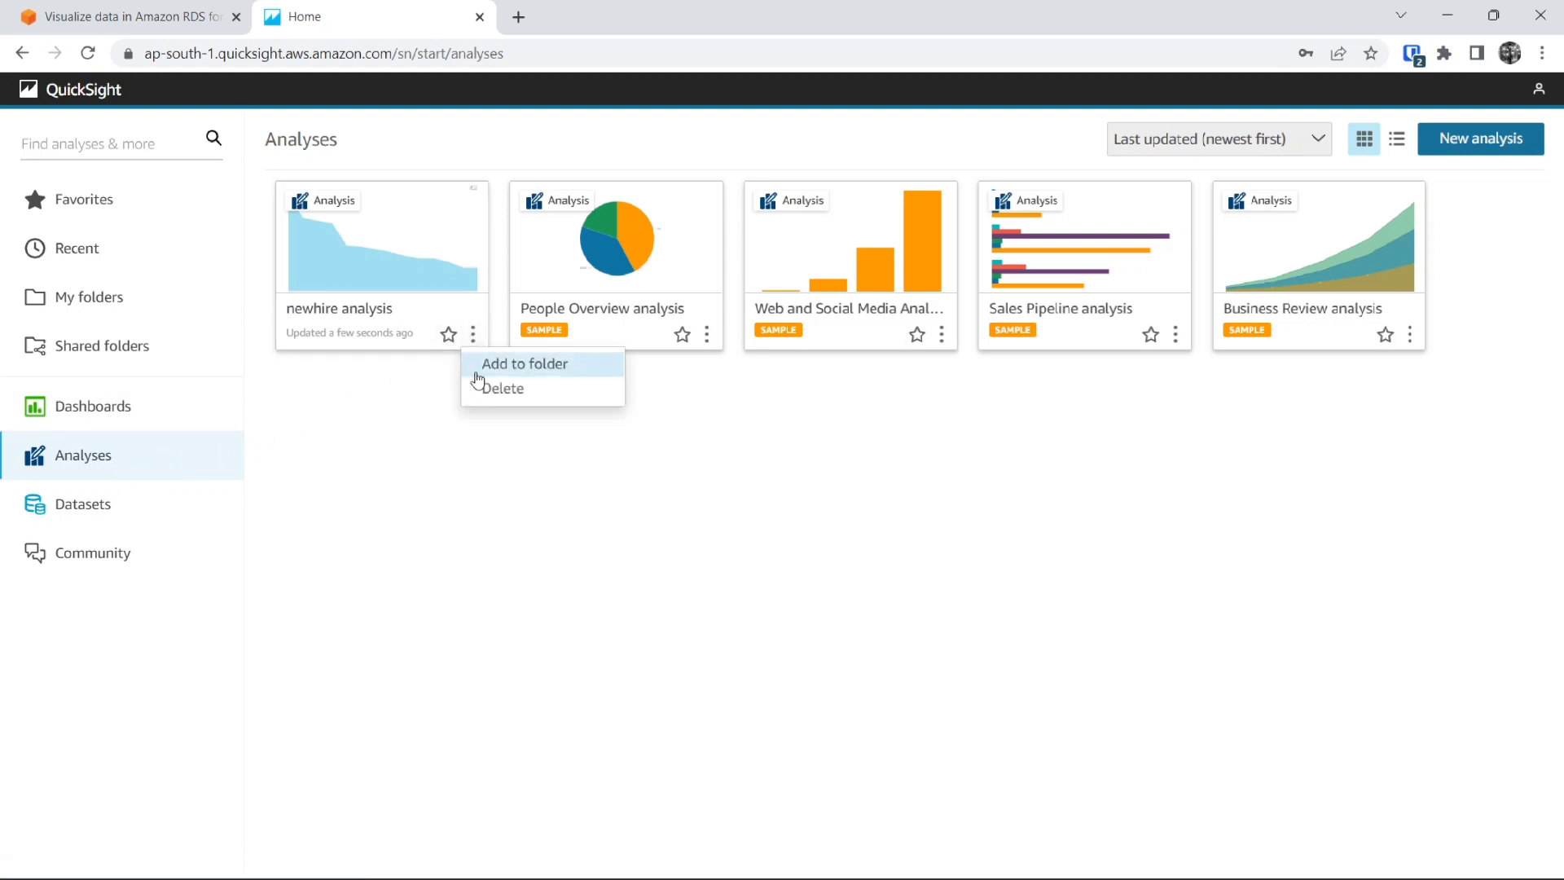
pyautogui.click(487, 389)
pyautogui.click(995, 272)
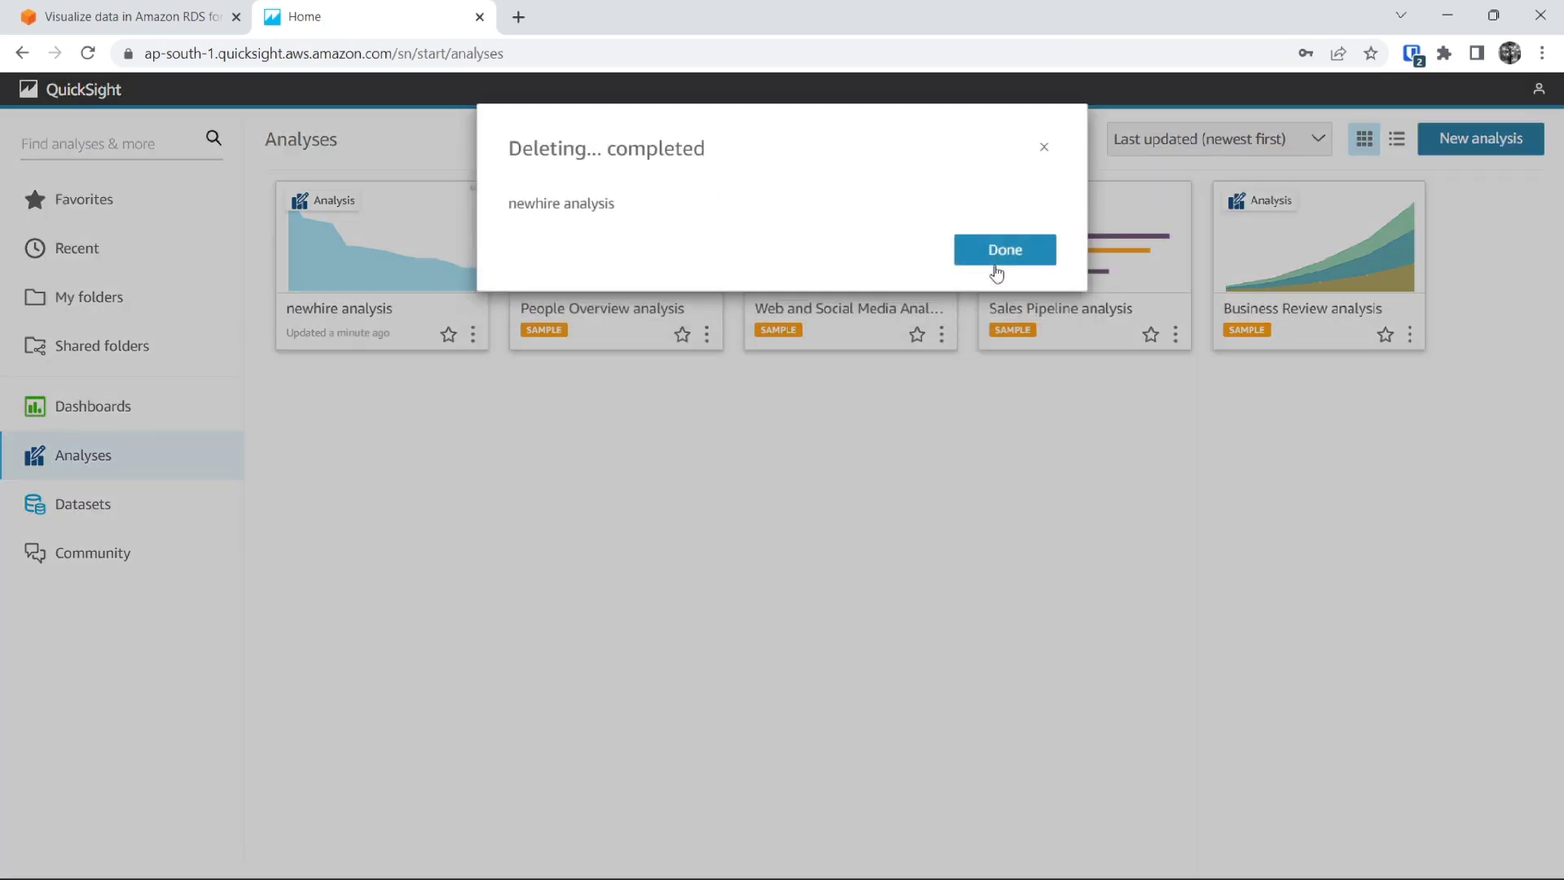
pyautogui.click(1004, 250)
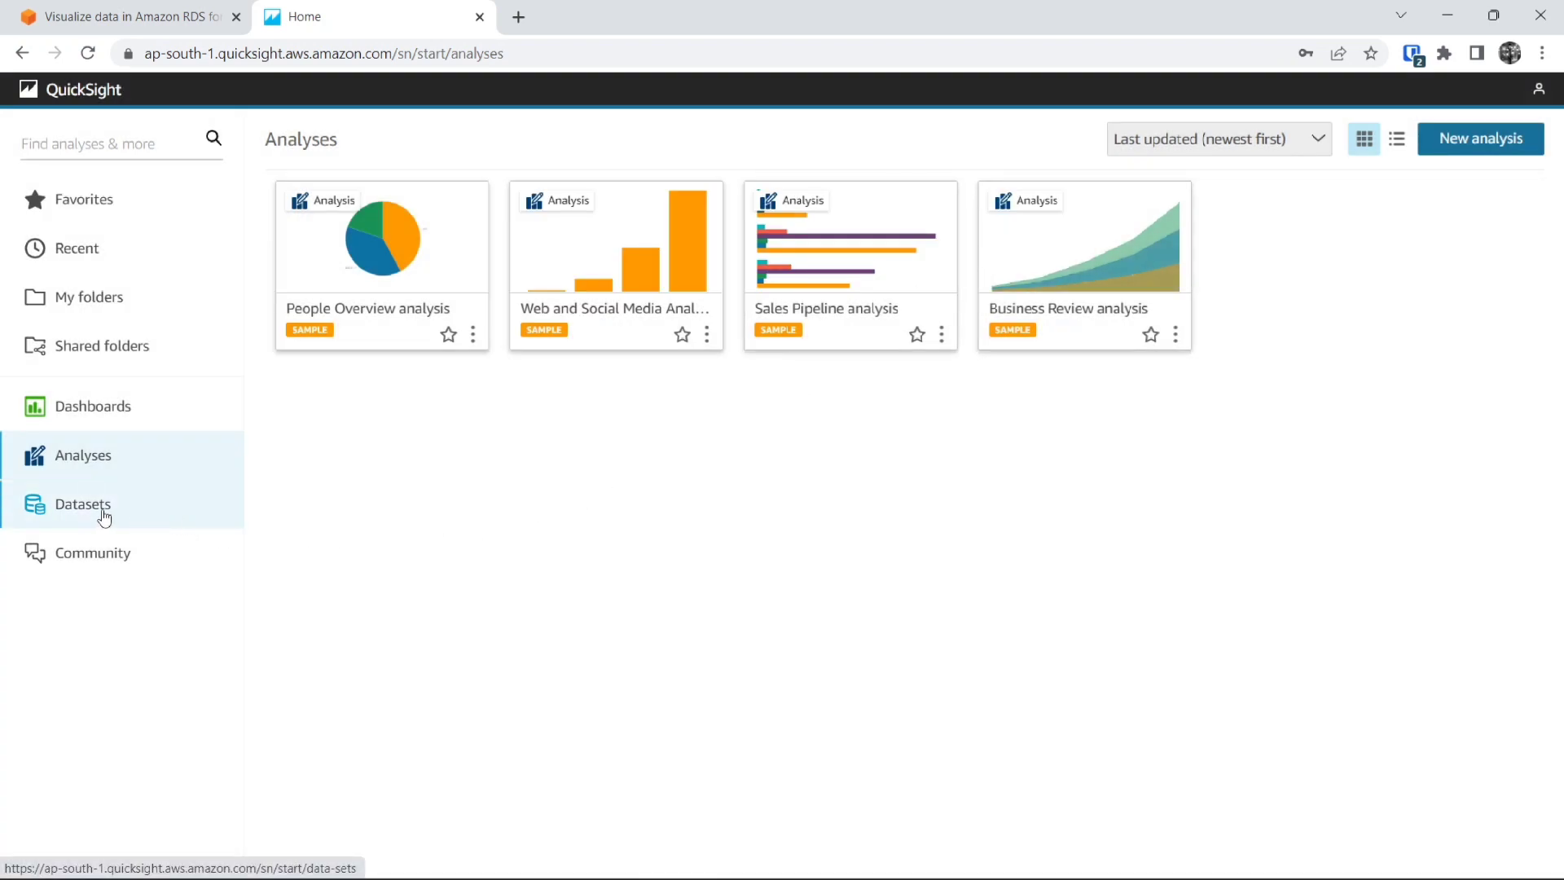
# Step: Delete the newhire dataset from the QuickSight datasets
pyautogui.click(105, 517)
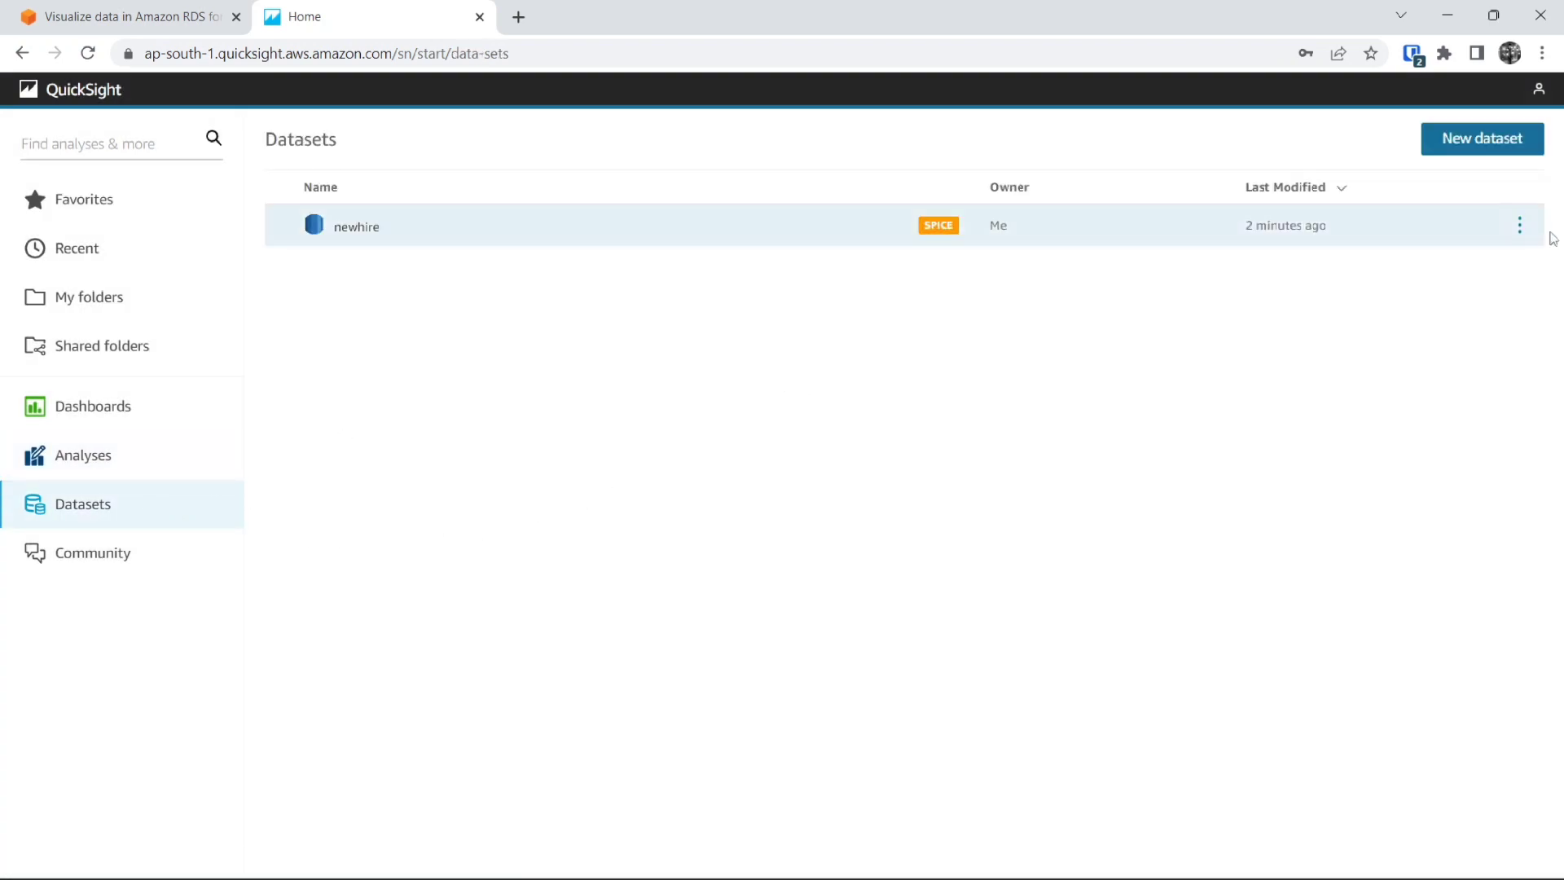
pyautogui.click(1528, 233)
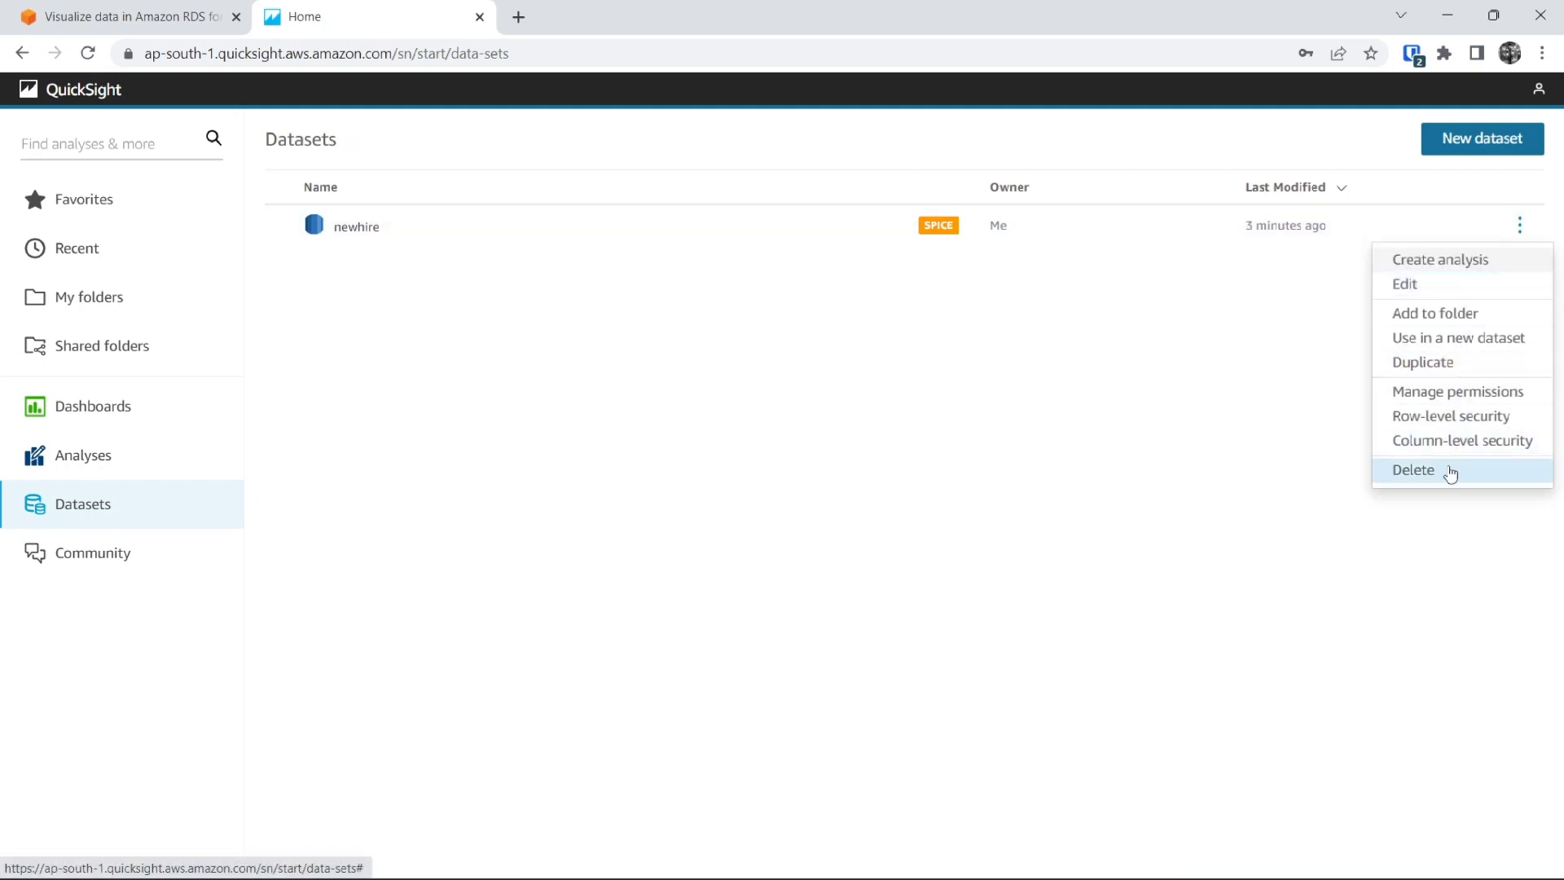
pyautogui.click(1448, 465)
pyautogui.click(994, 350)
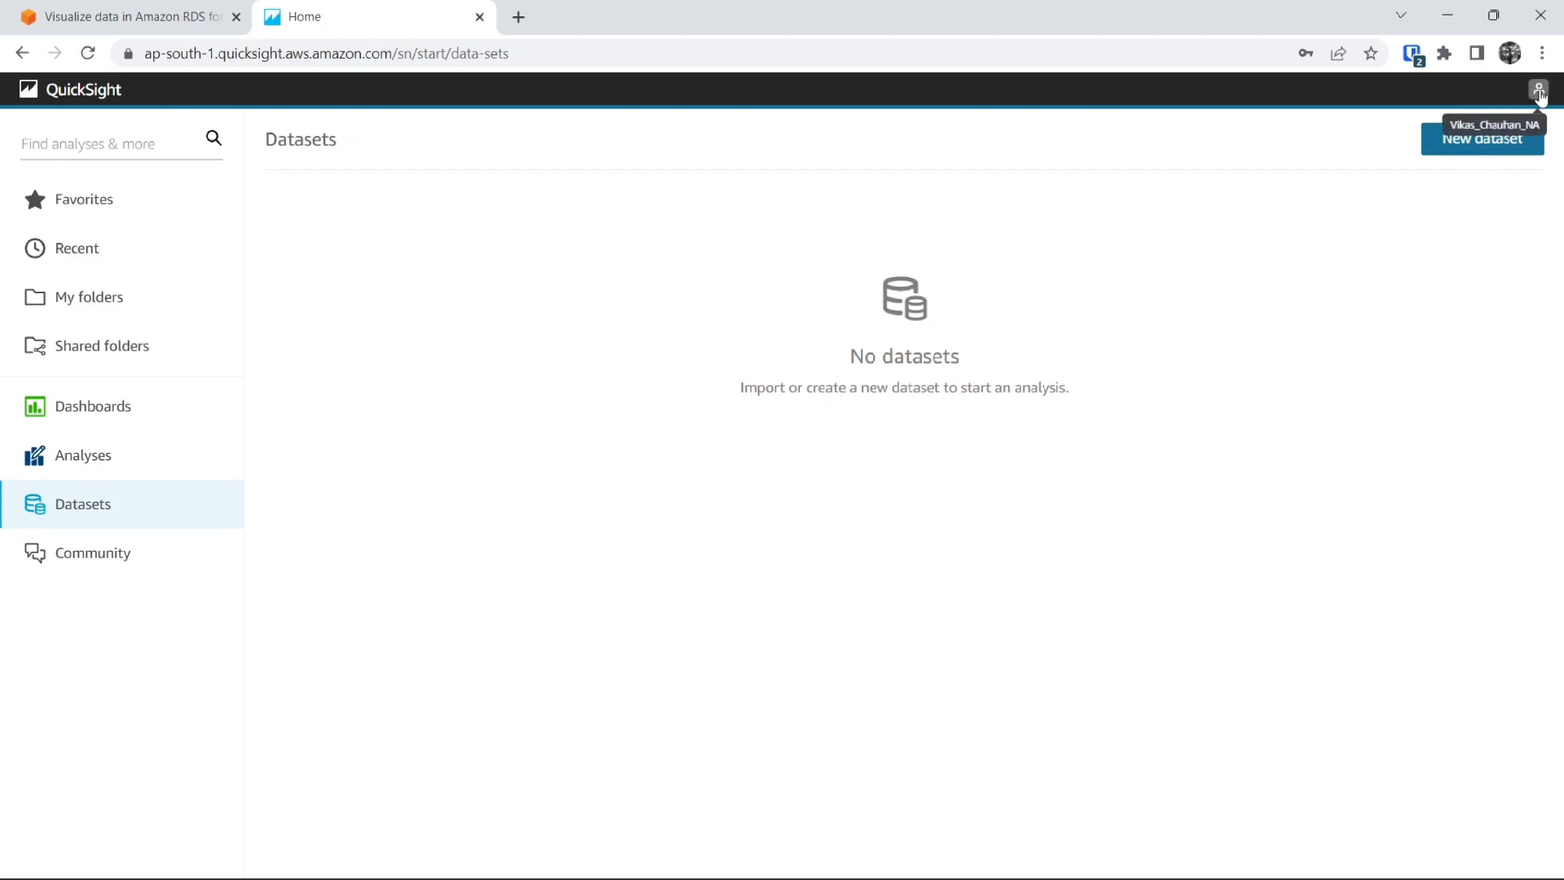
# Step: Delete the RDSVPC connection from the VPC connections in the QuickSight account management
pyautogui.click(1539, 93)
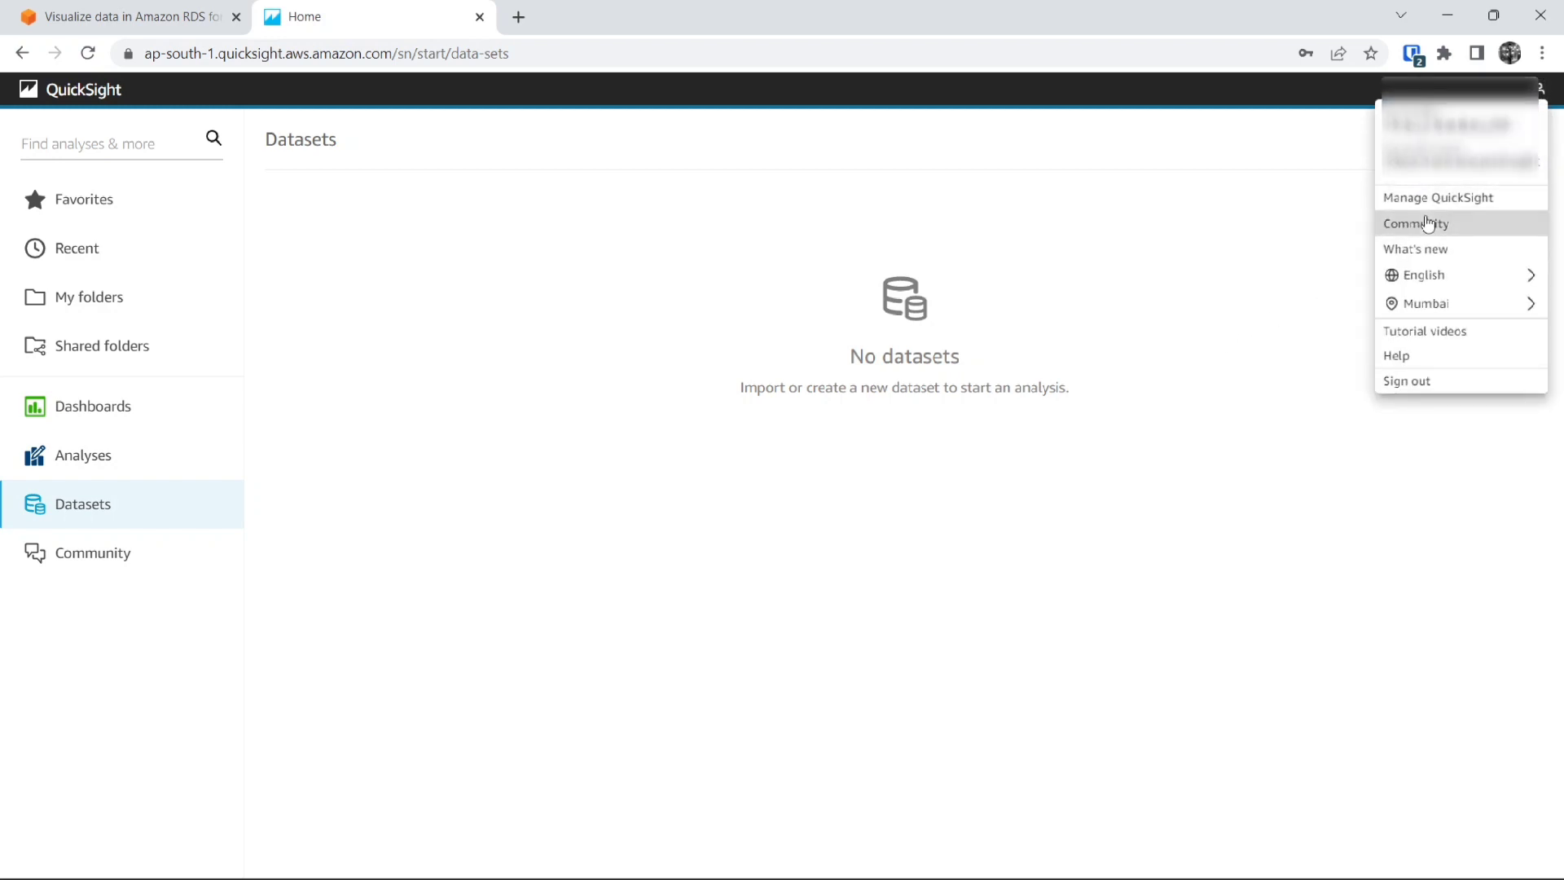
pyautogui.click(1426, 208)
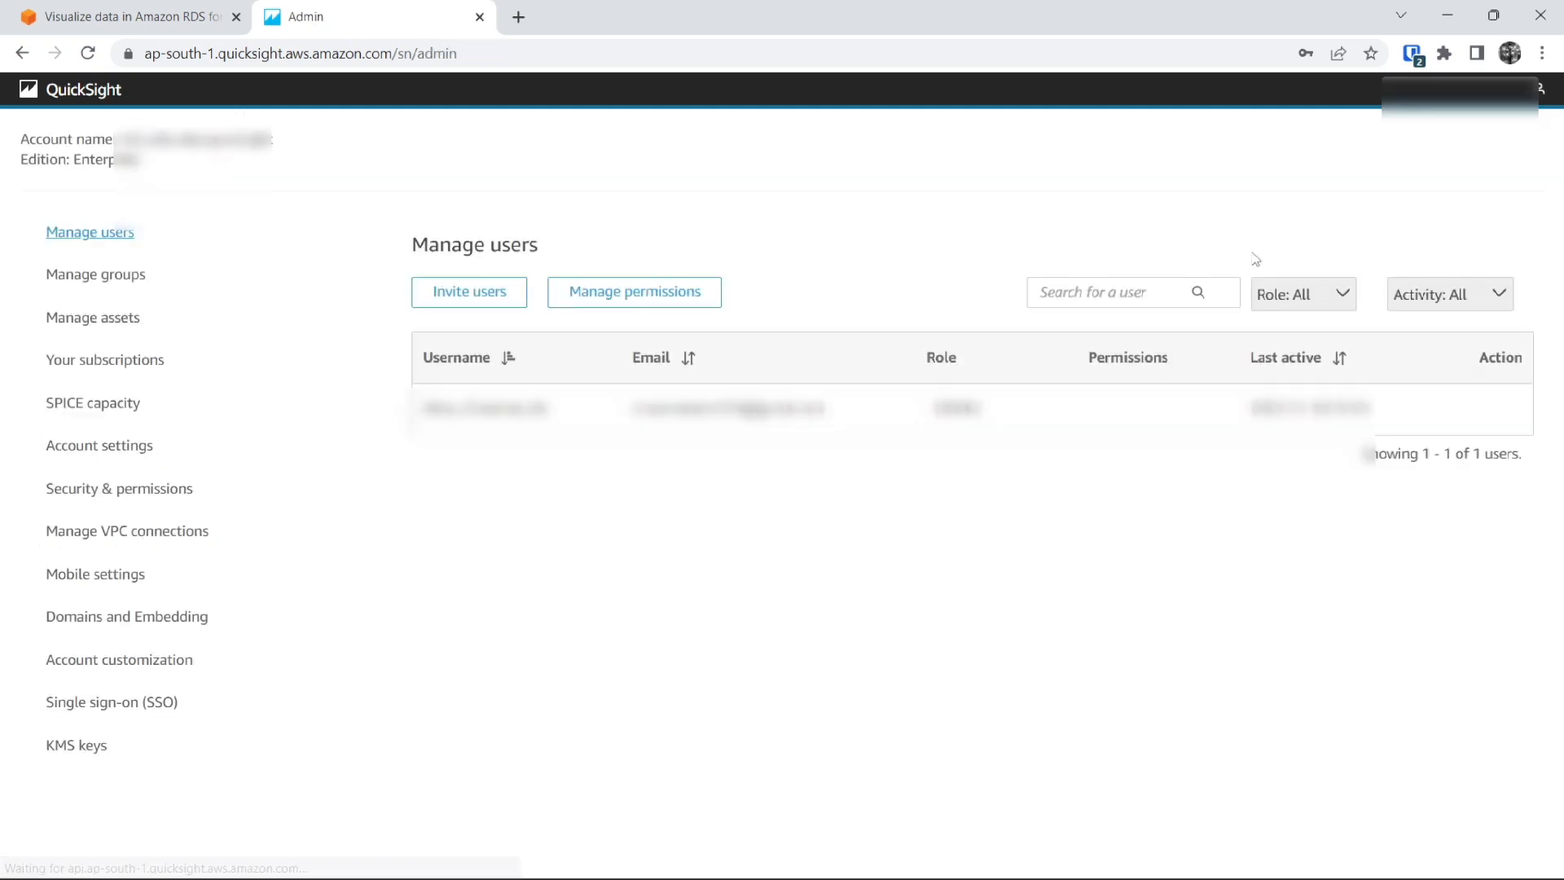
pyautogui.click(174, 537)
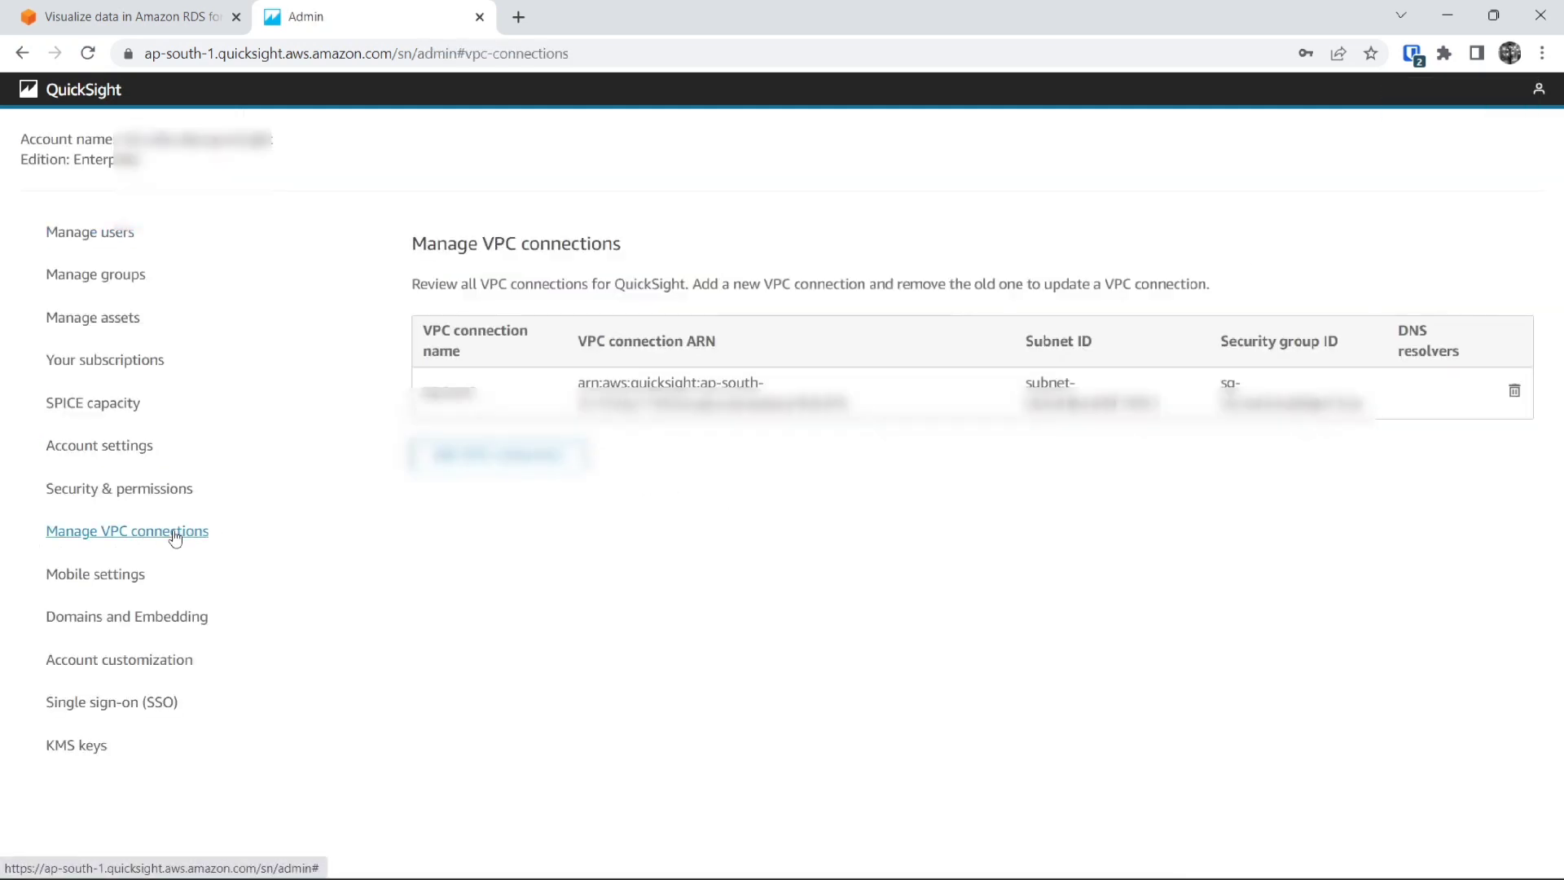
pyautogui.click(1515, 399)
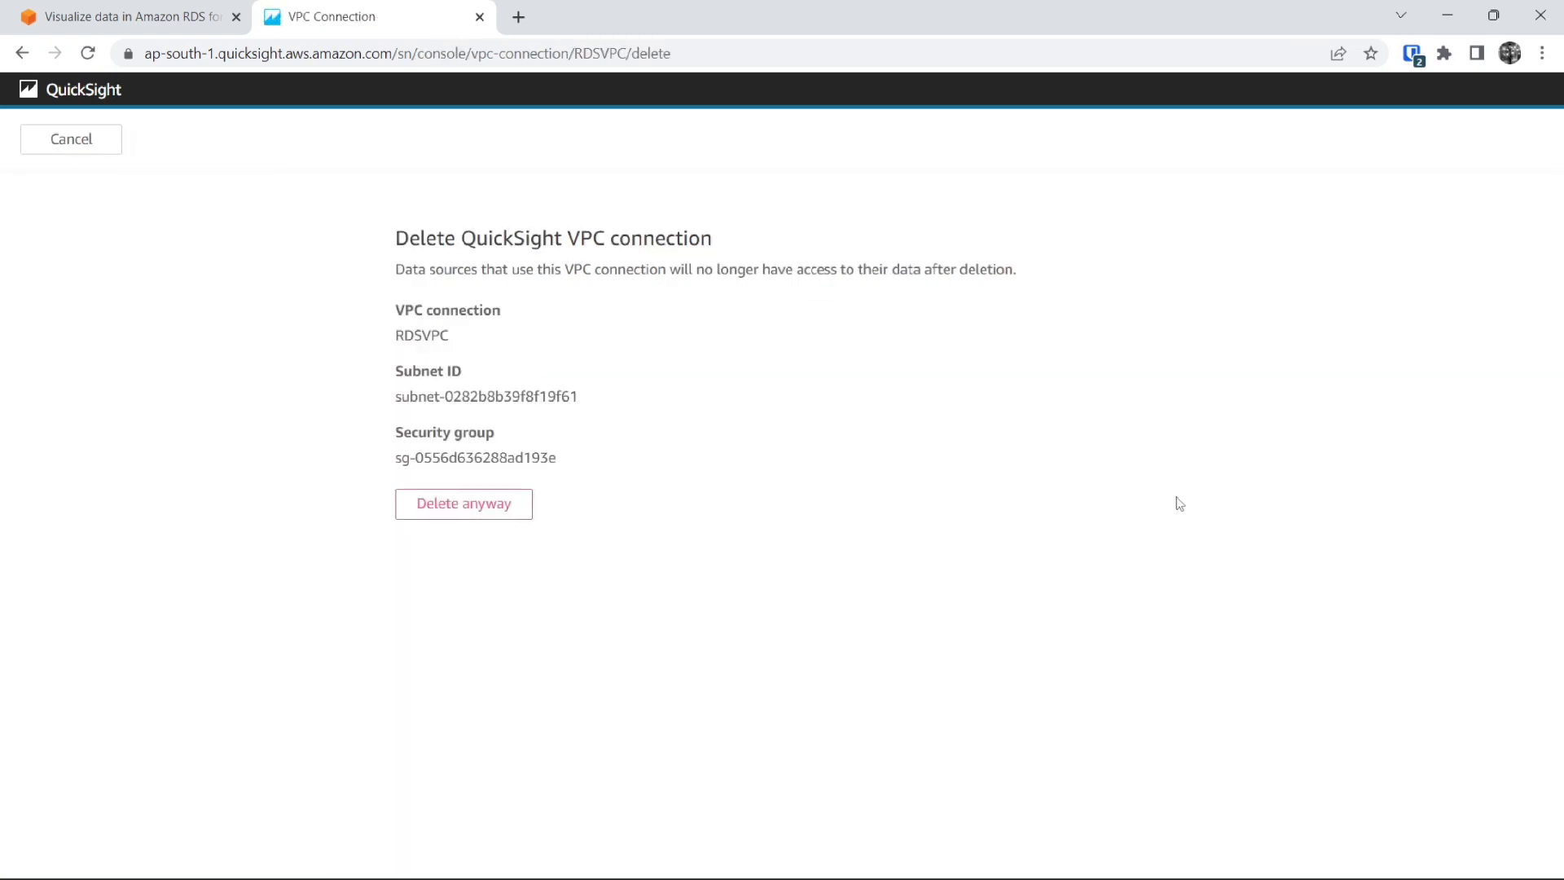
pyautogui.click(461, 513)
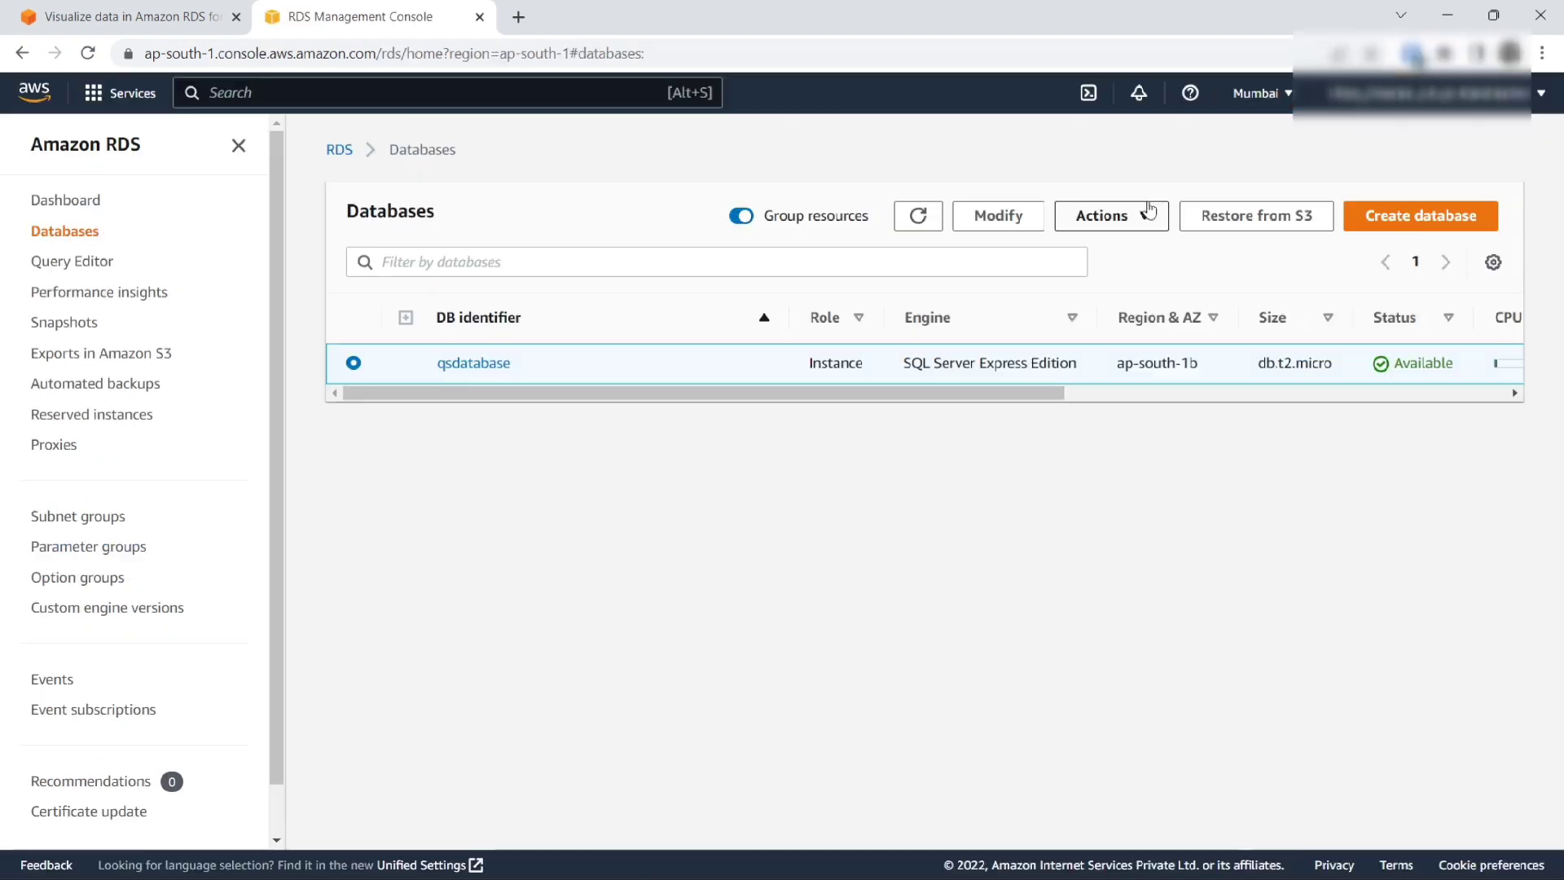
# Step: Begin deleting the qsdatabase instance in Amazon RDS, without a final snapshot and without retaining automated backups
pyautogui.click(1148, 214)
pyautogui.scroll(-2, 1123, 290)
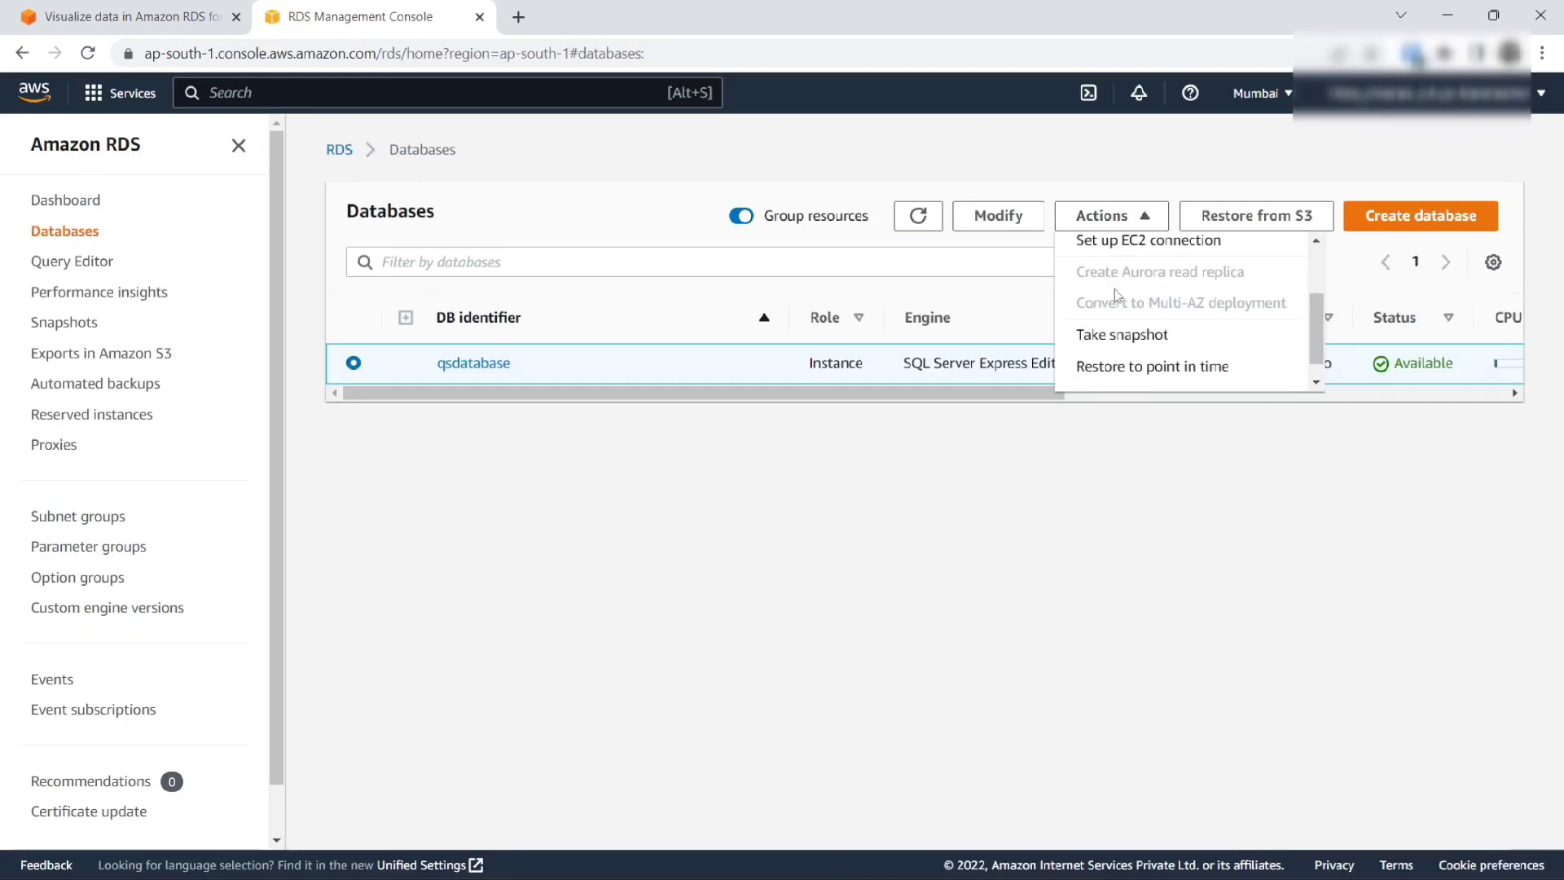
pyautogui.scroll(2, 1116, 289)
pyautogui.click(1104, 308)
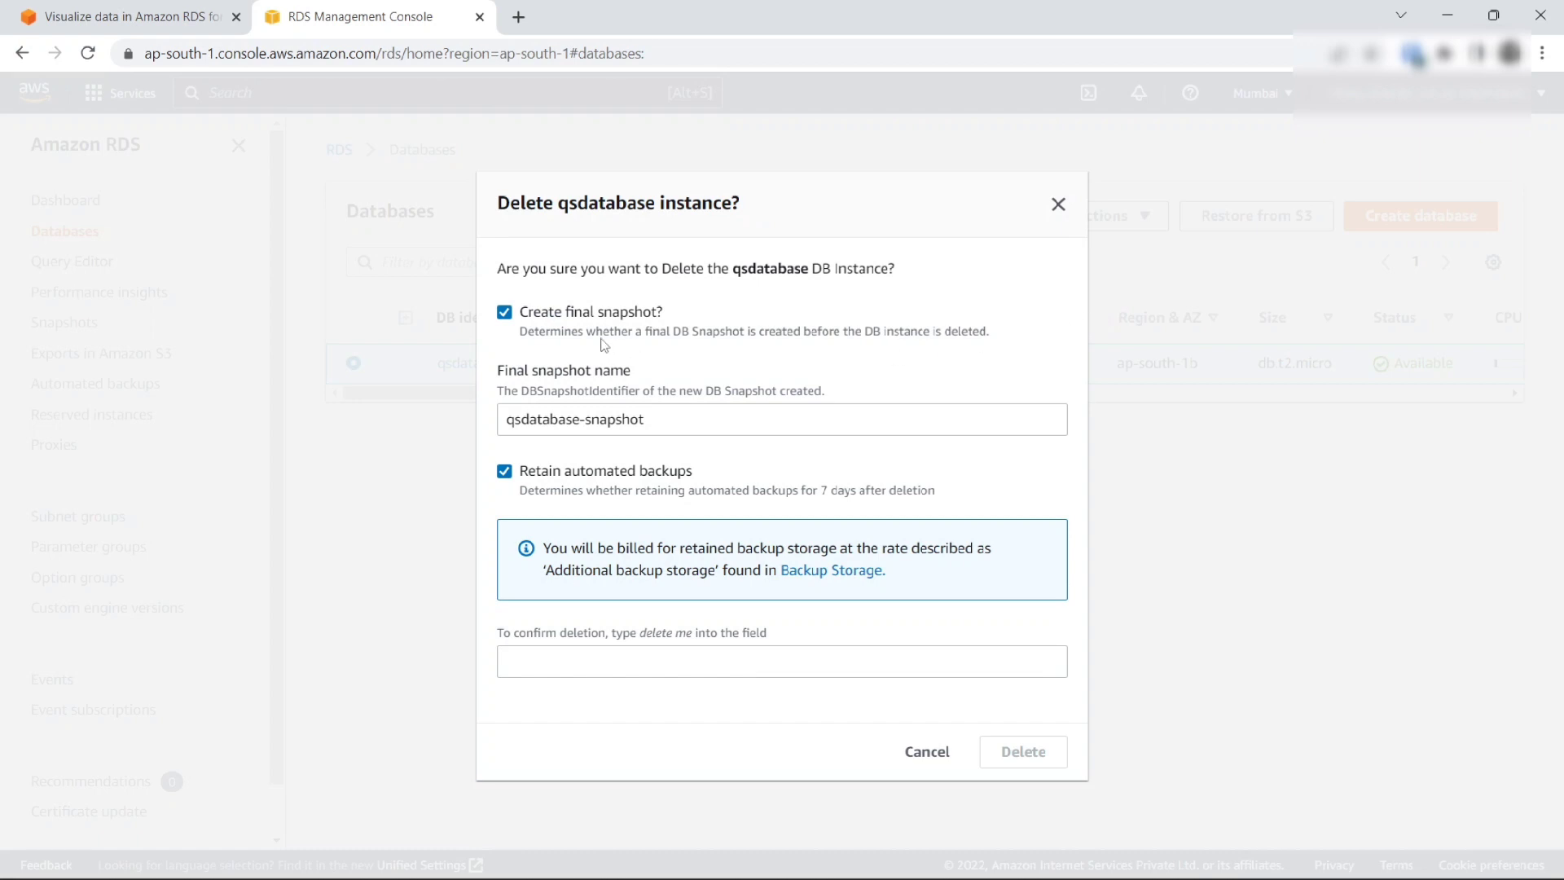
pyautogui.click(523, 316)
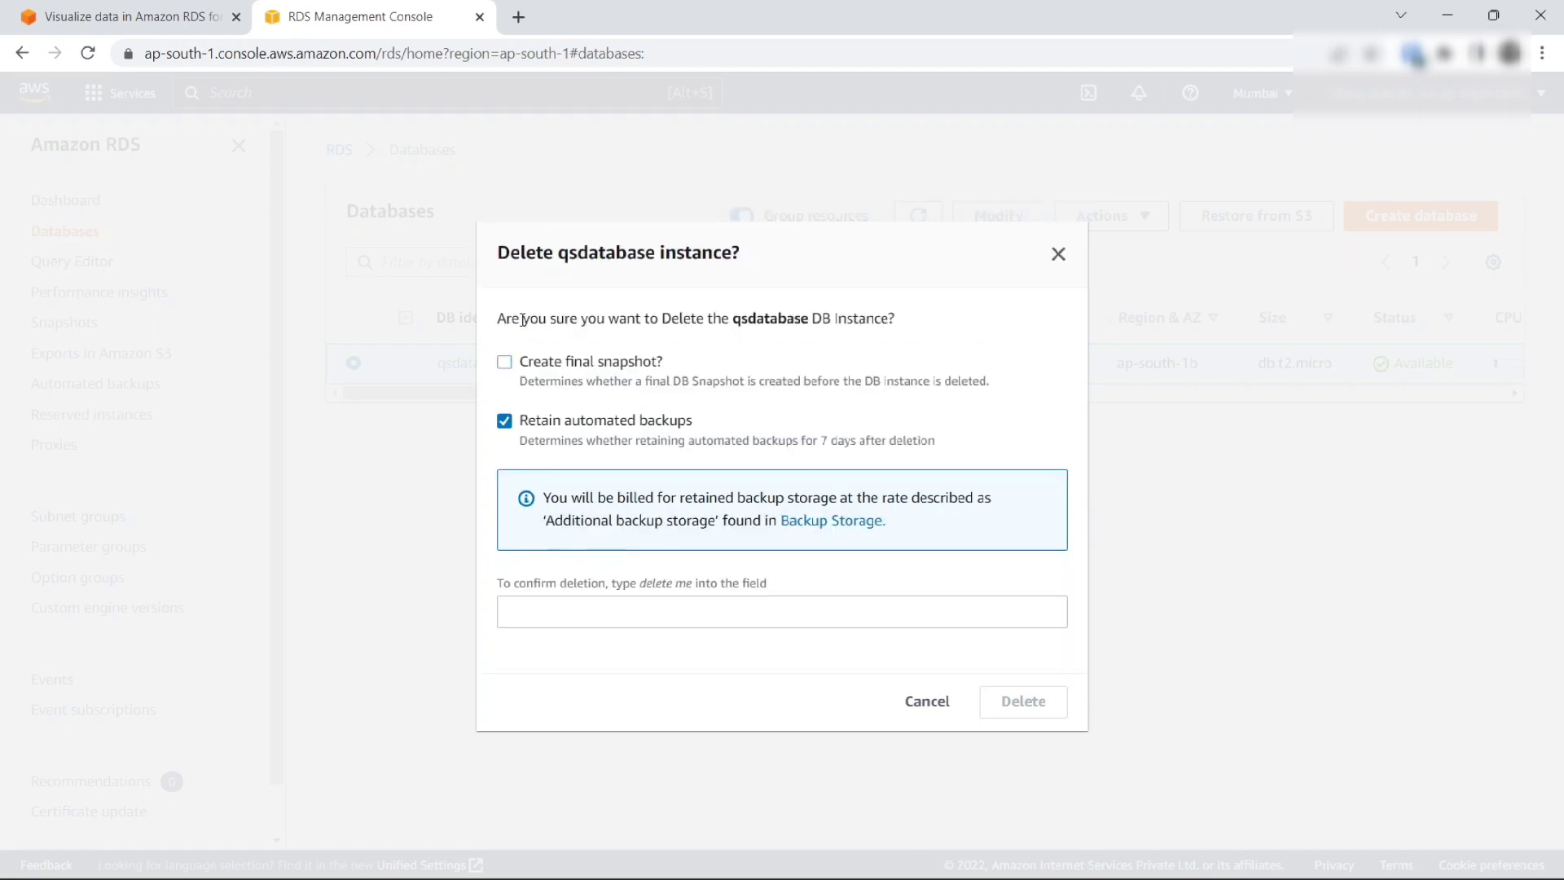
pyautogui.click(525, 427)
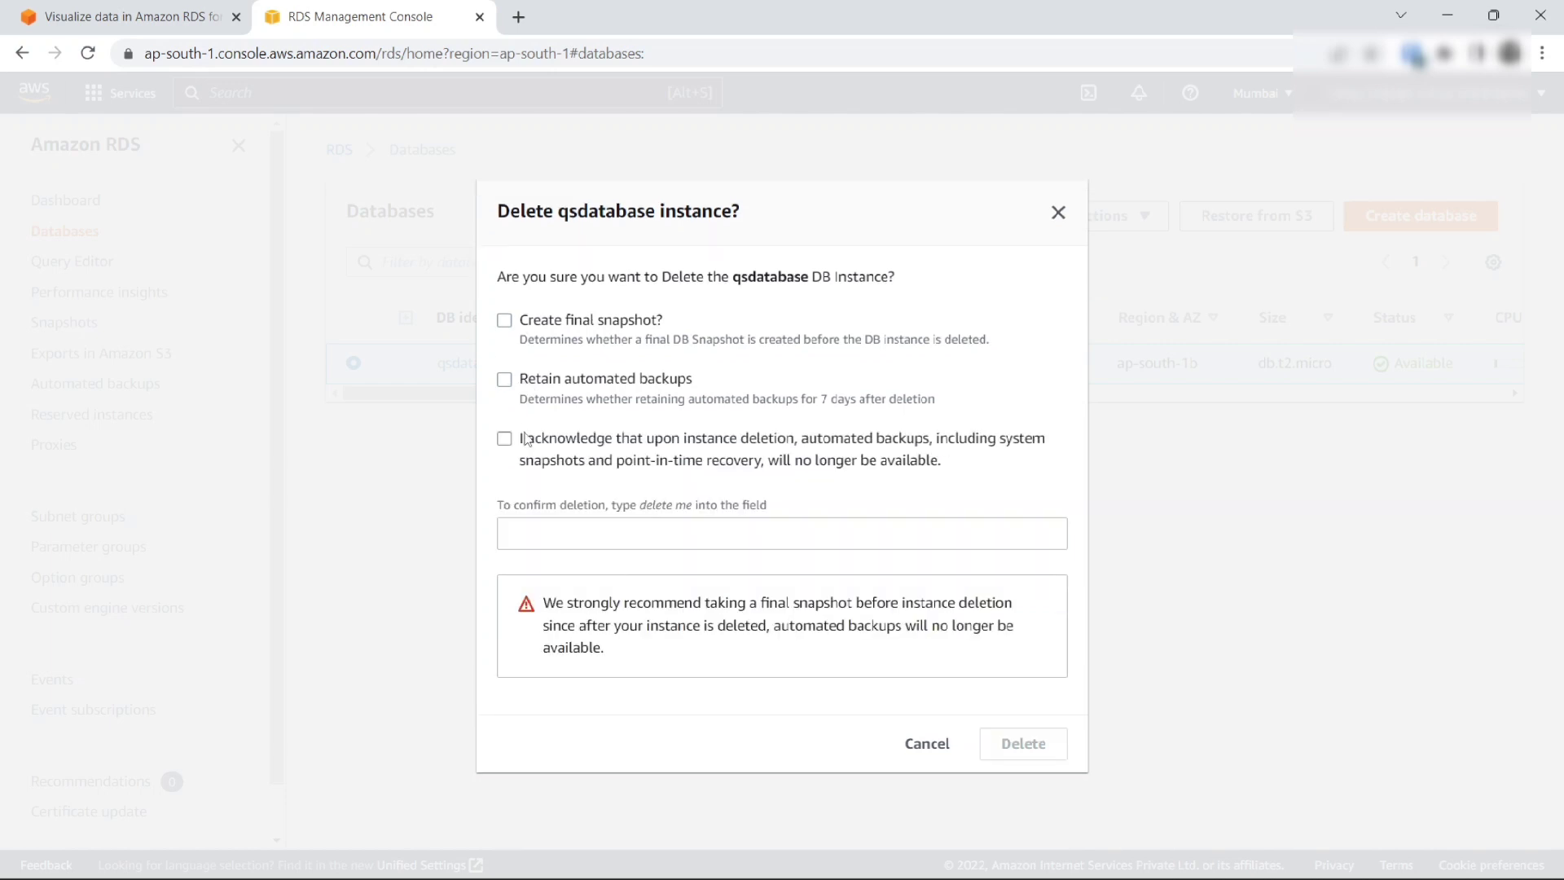
# Step: Acknowledge the loss of automated backups and confirm the qsdatabase deletion with the text "delete me"
pyautogui.click(506, 440)
pyautogui.click(543, 528)
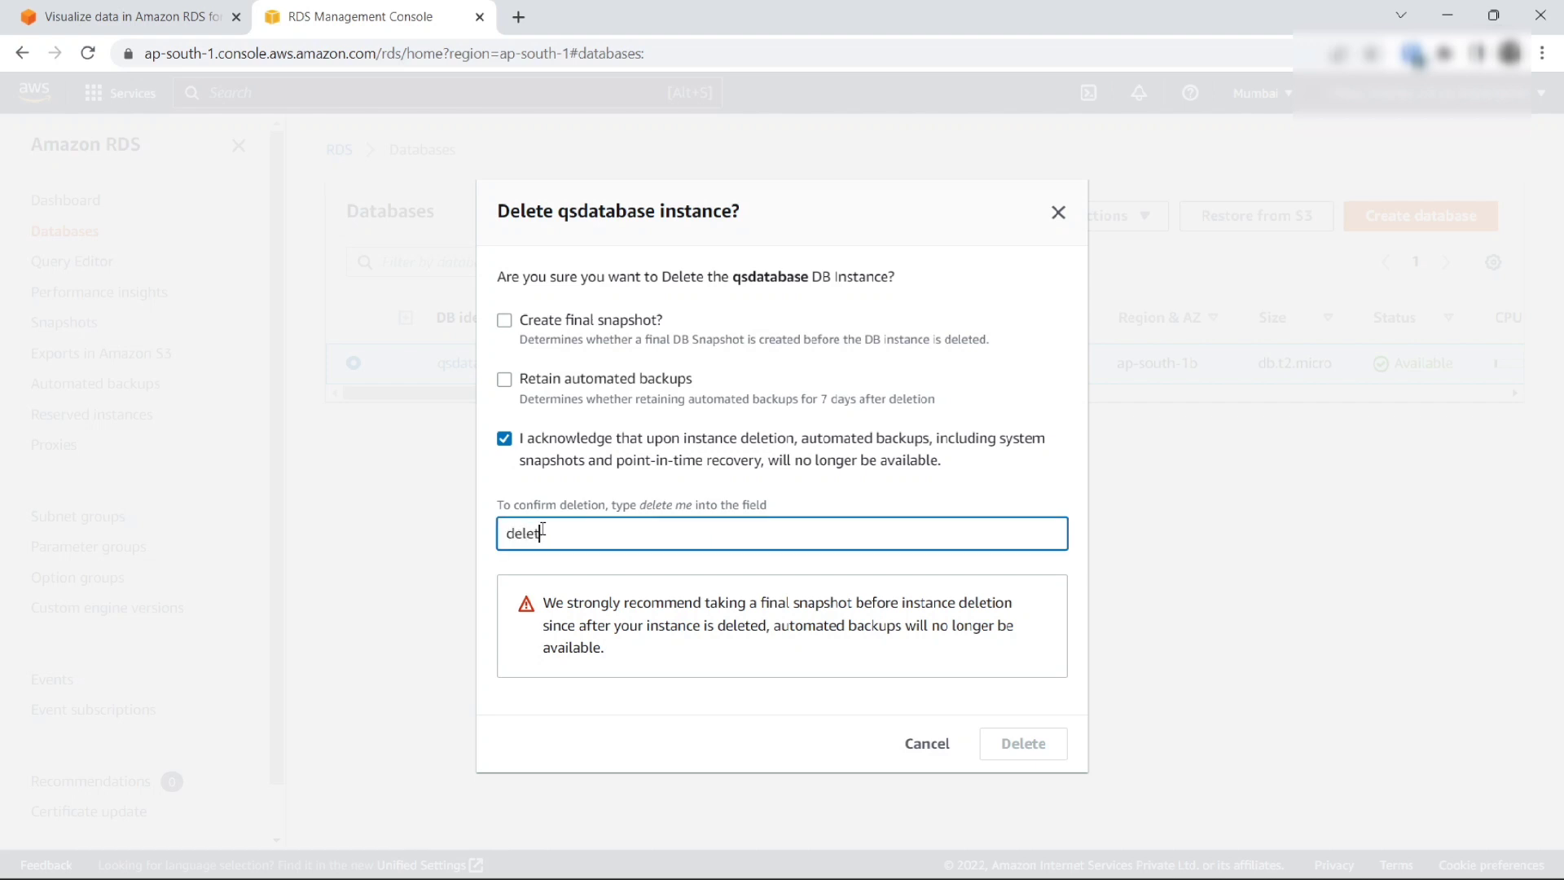
pyautogui.write('delete me')
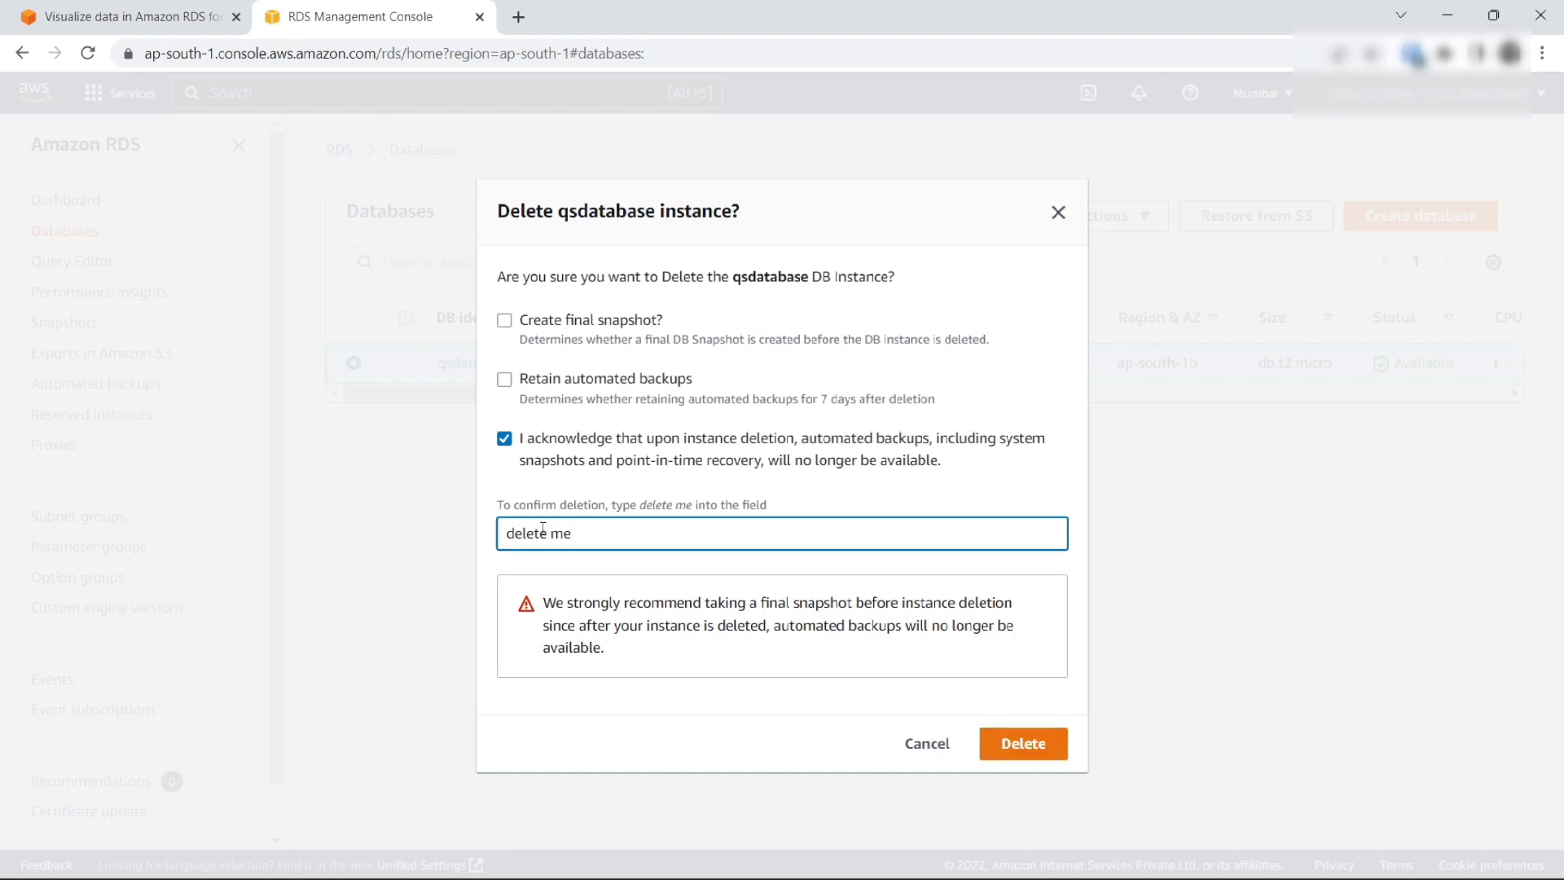
pyautogui.click(1031, 754)
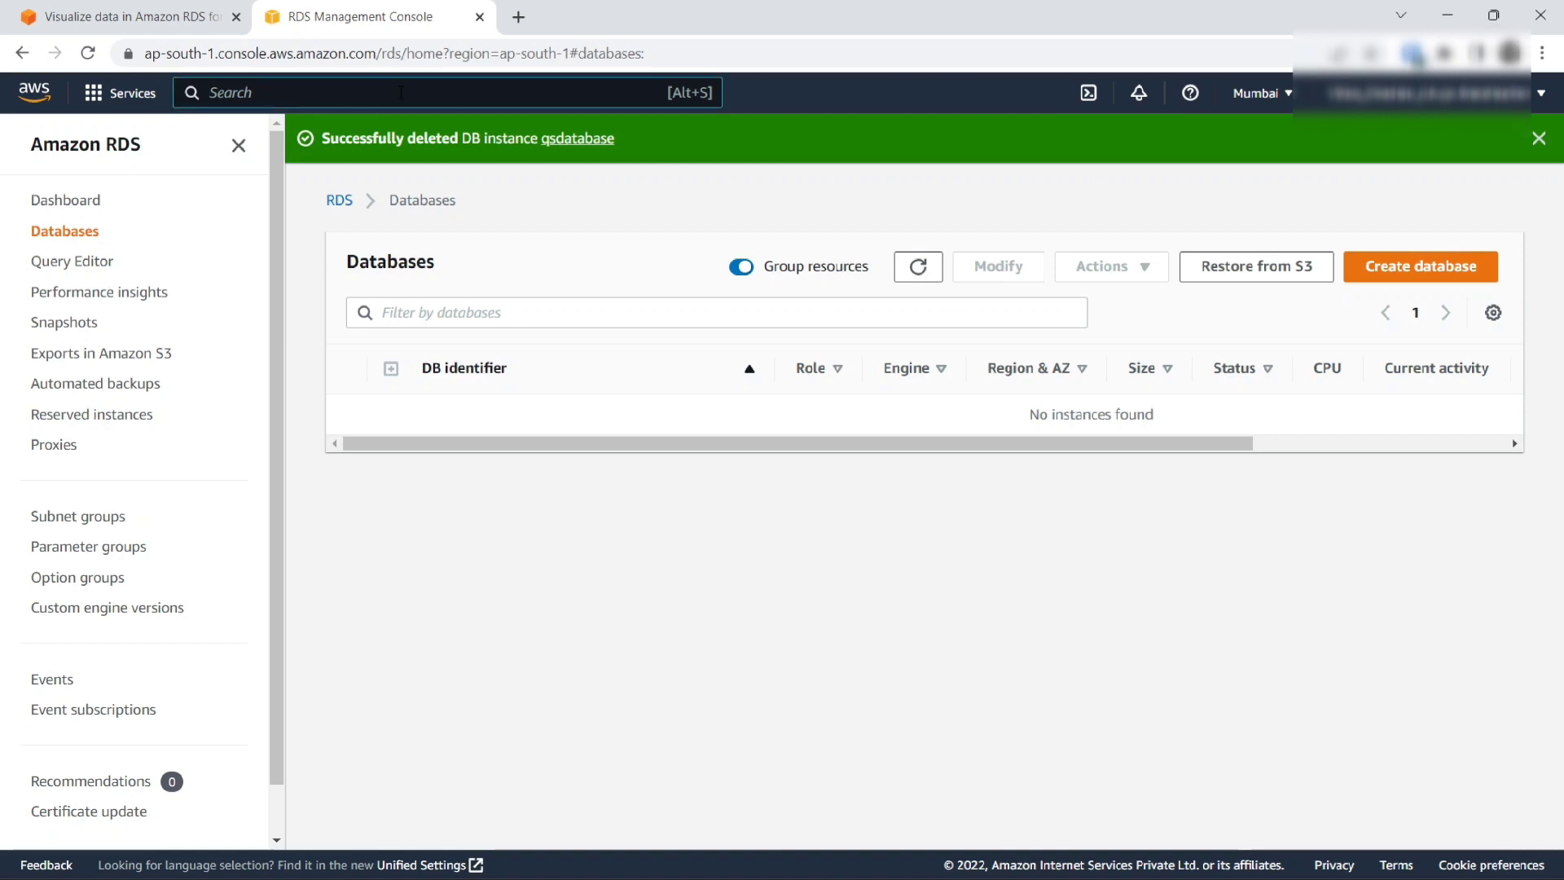
# Step: Go to the EC2 service in the AWS console and open its Security Groups list
pyautogui.write('ec')
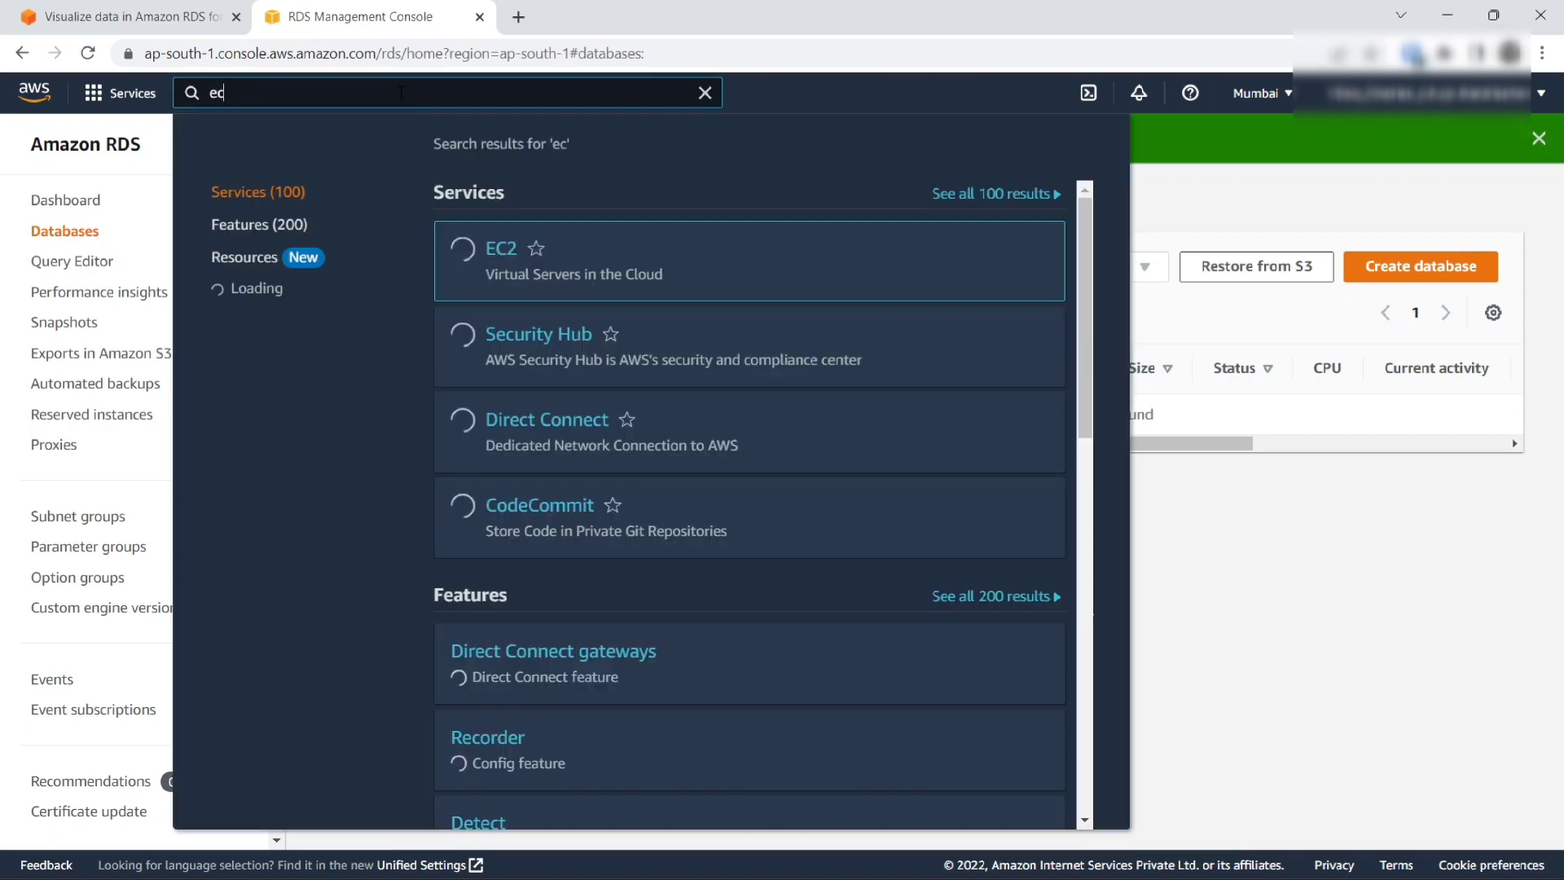
pyautogui.write('2')
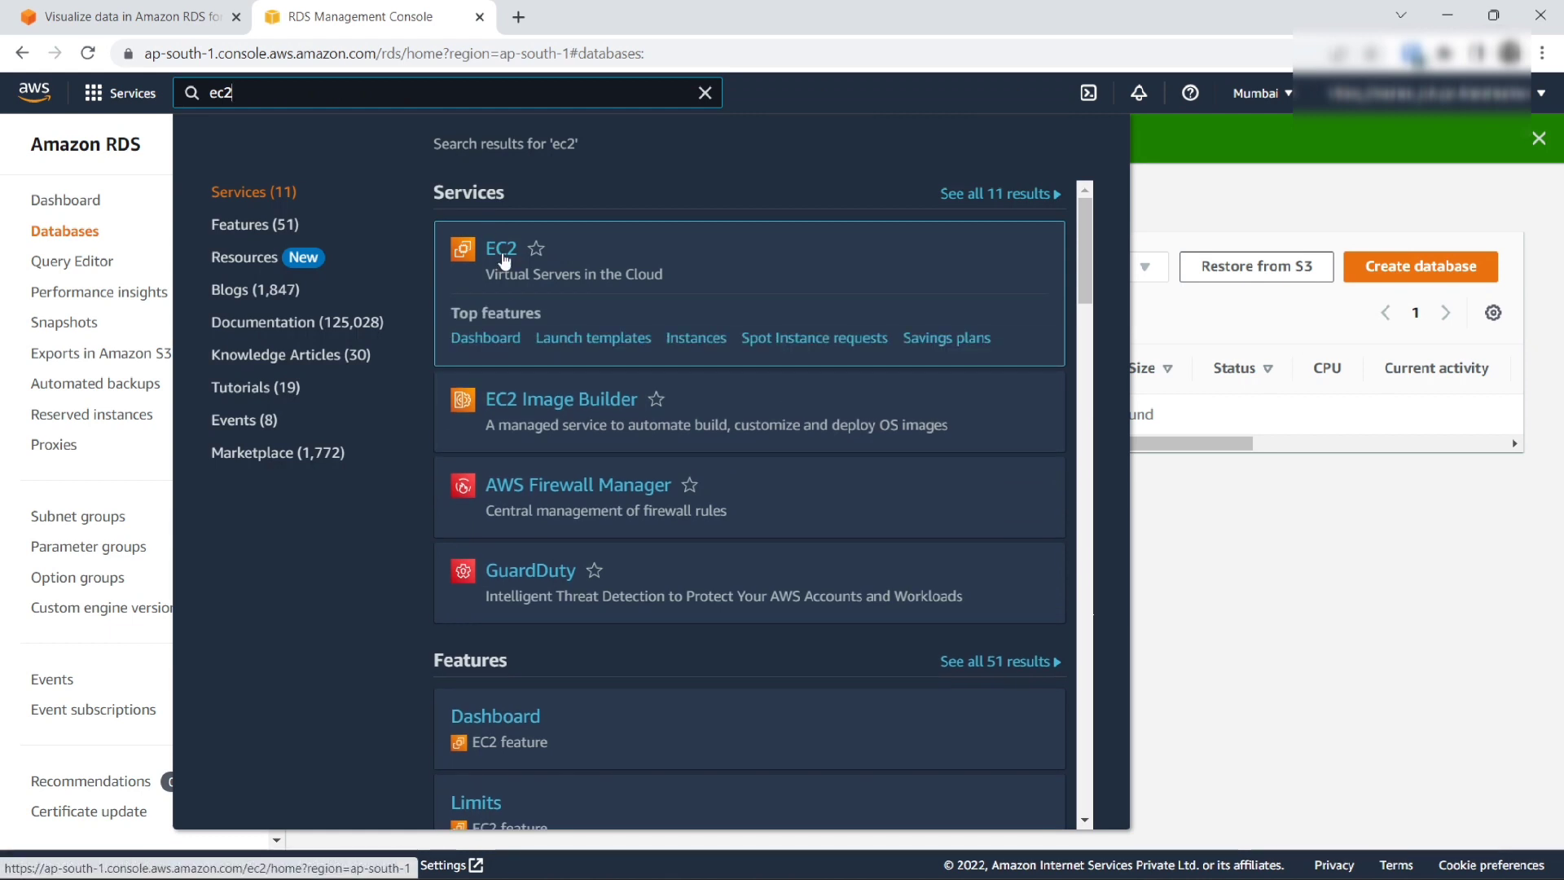
pyautogui.click(503, 257)
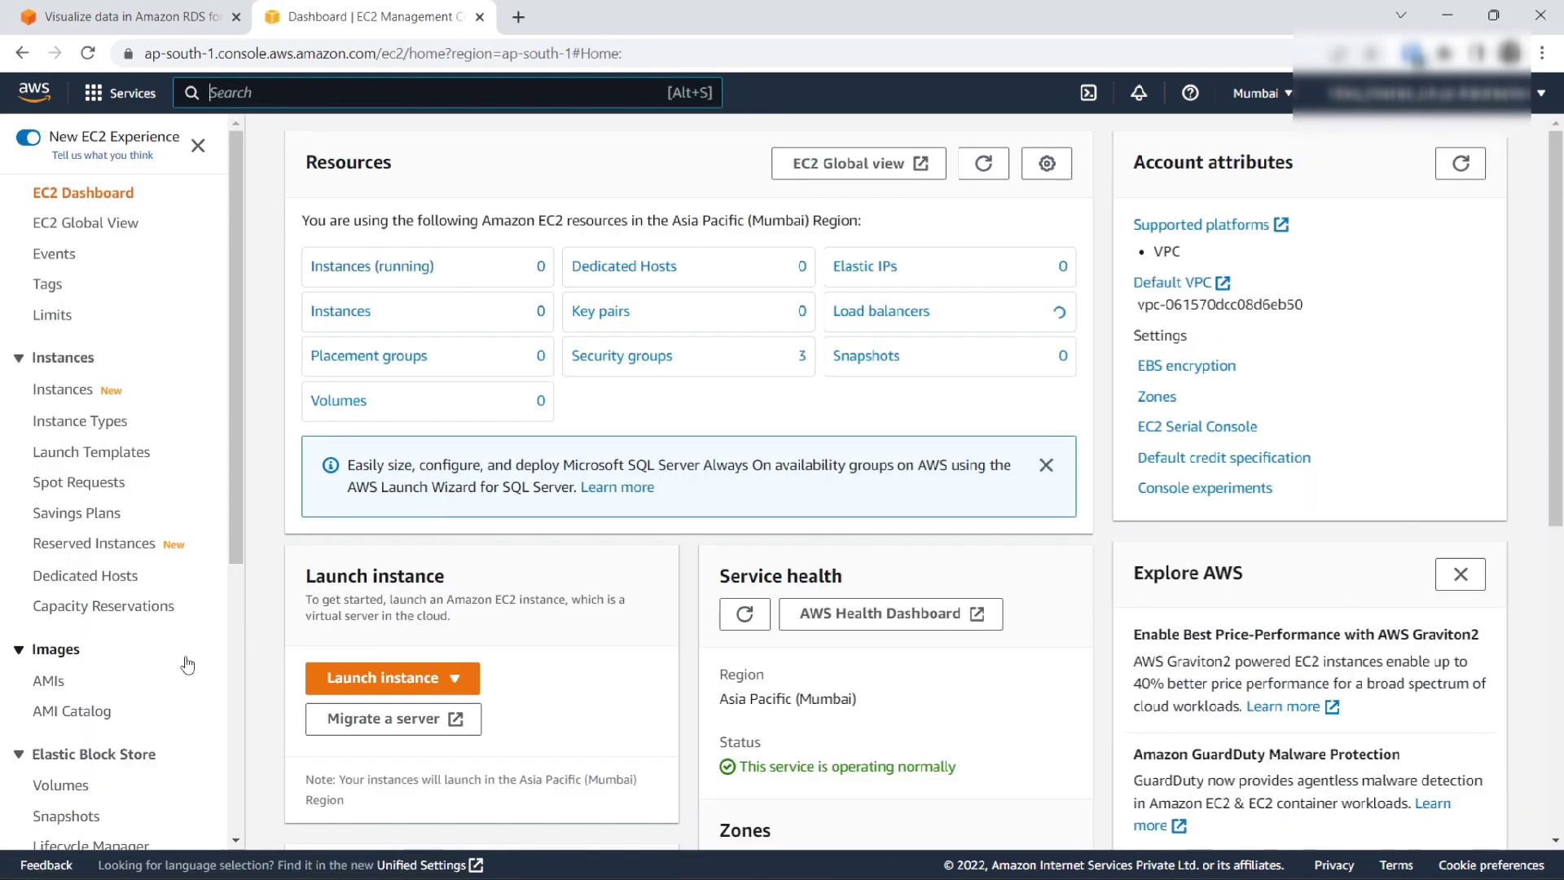
pyautogui.scroll(-5, 187, 665)
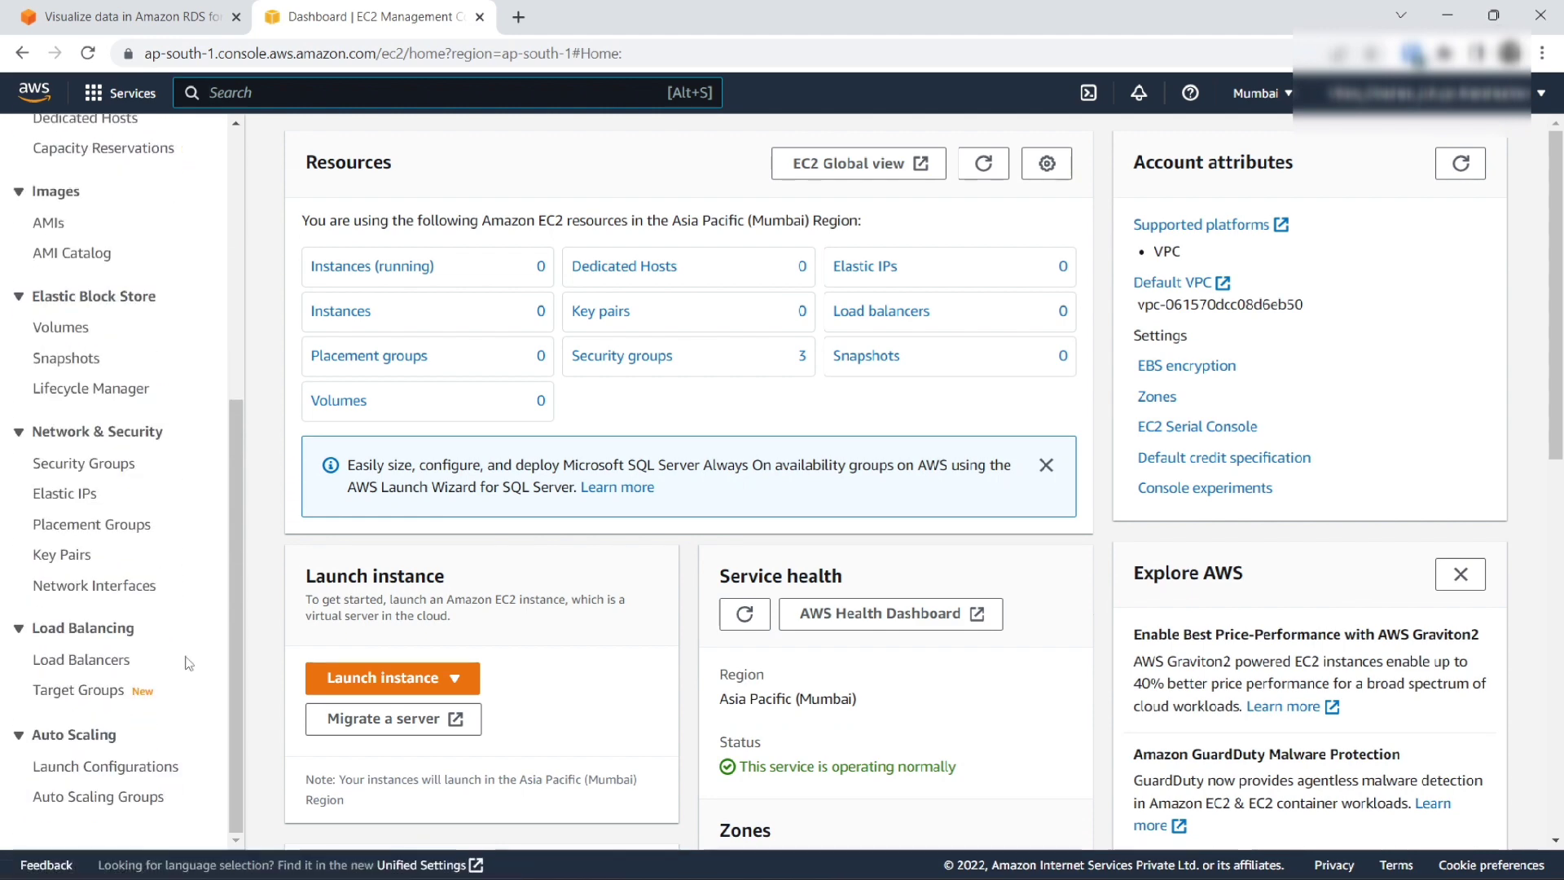
pyautogui.click(126, 465)
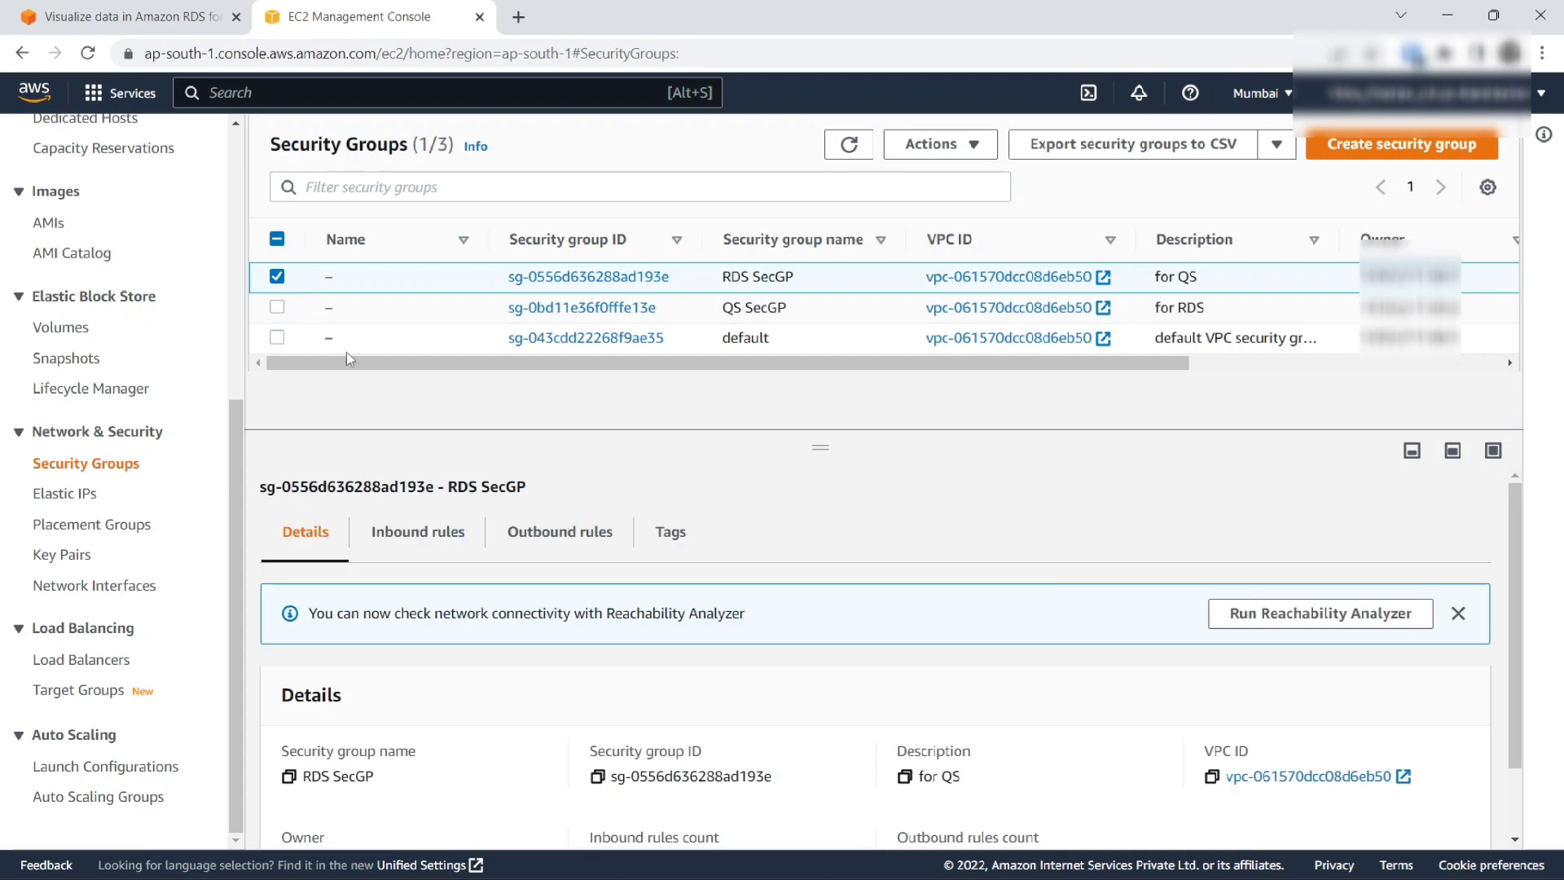
# Step: Delete the MSSQL inbound rule from the RDS SecGP security group and save the rules
pyautogui.click(384, 541)
pyautogui.scroll(-1, 1050, 678)
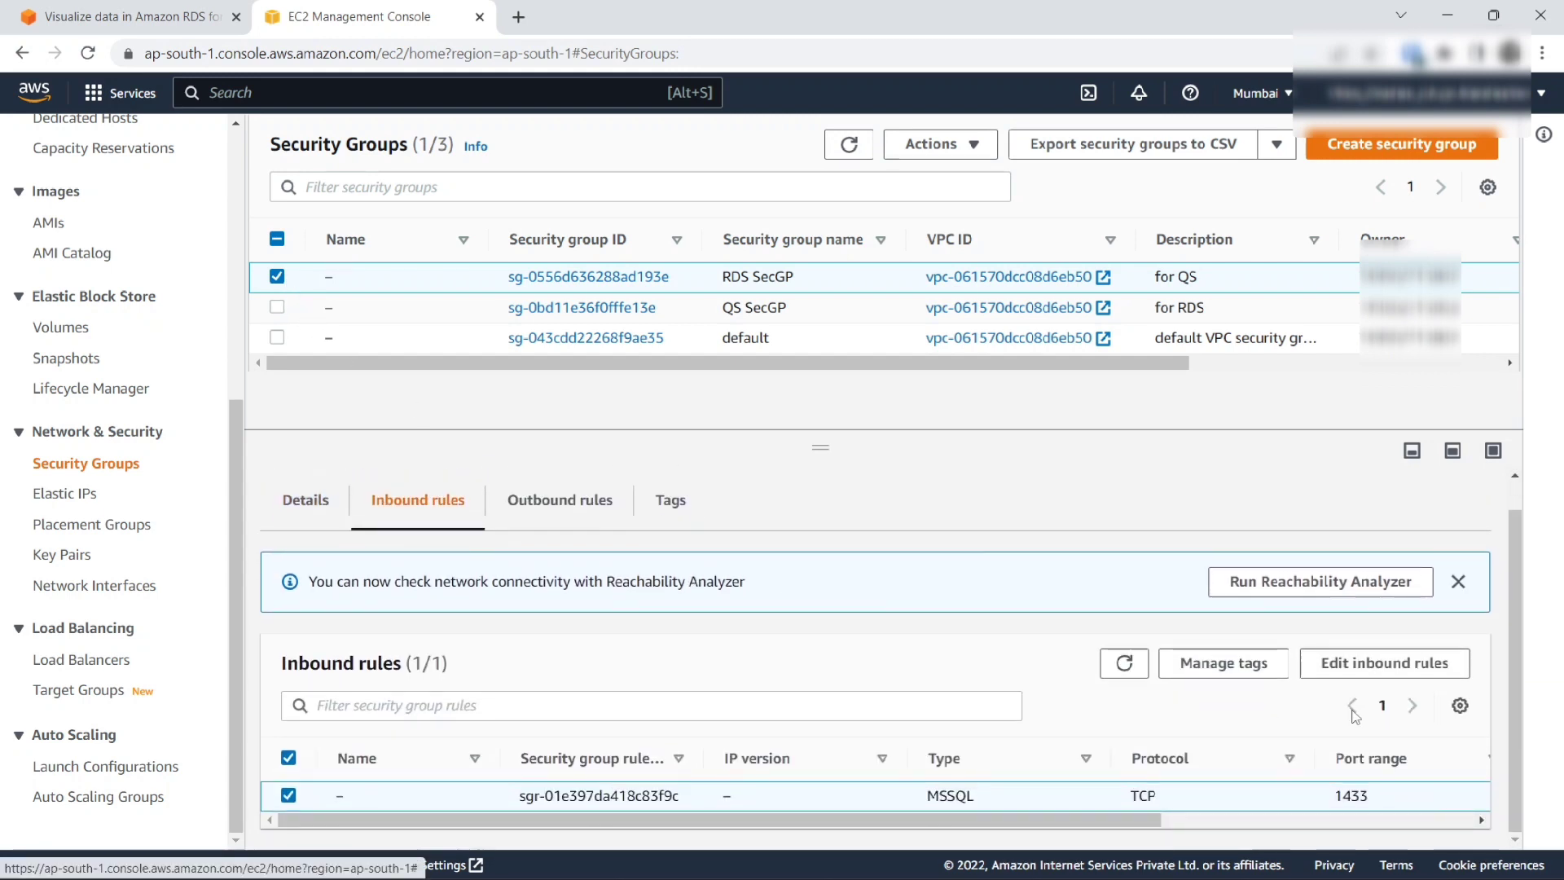
pyautogui.click(1389, 679)
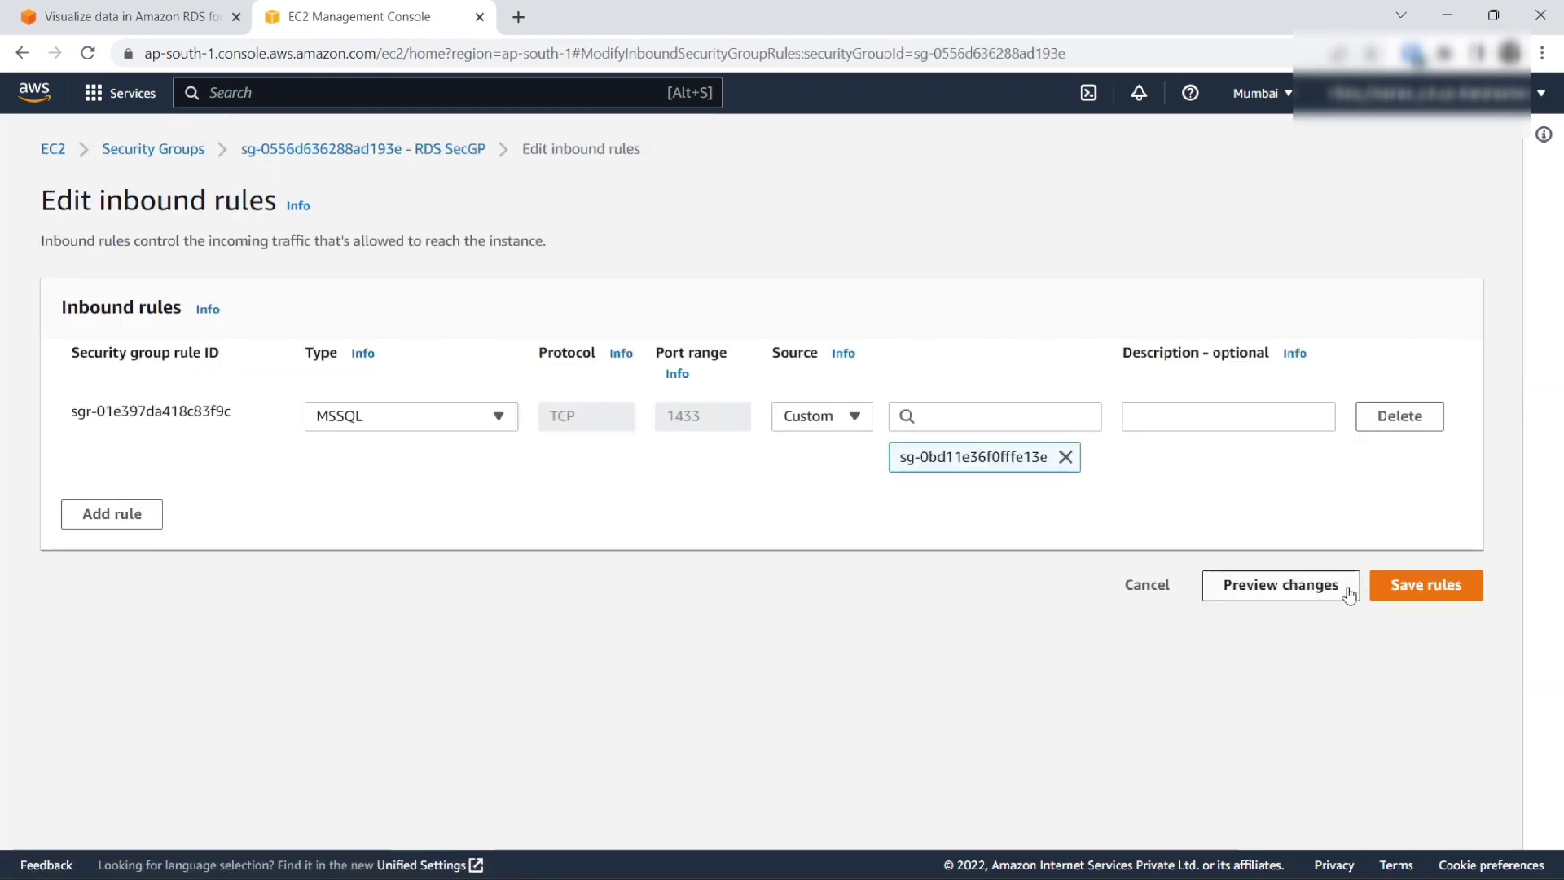
pyautogui.click(1408, 418)
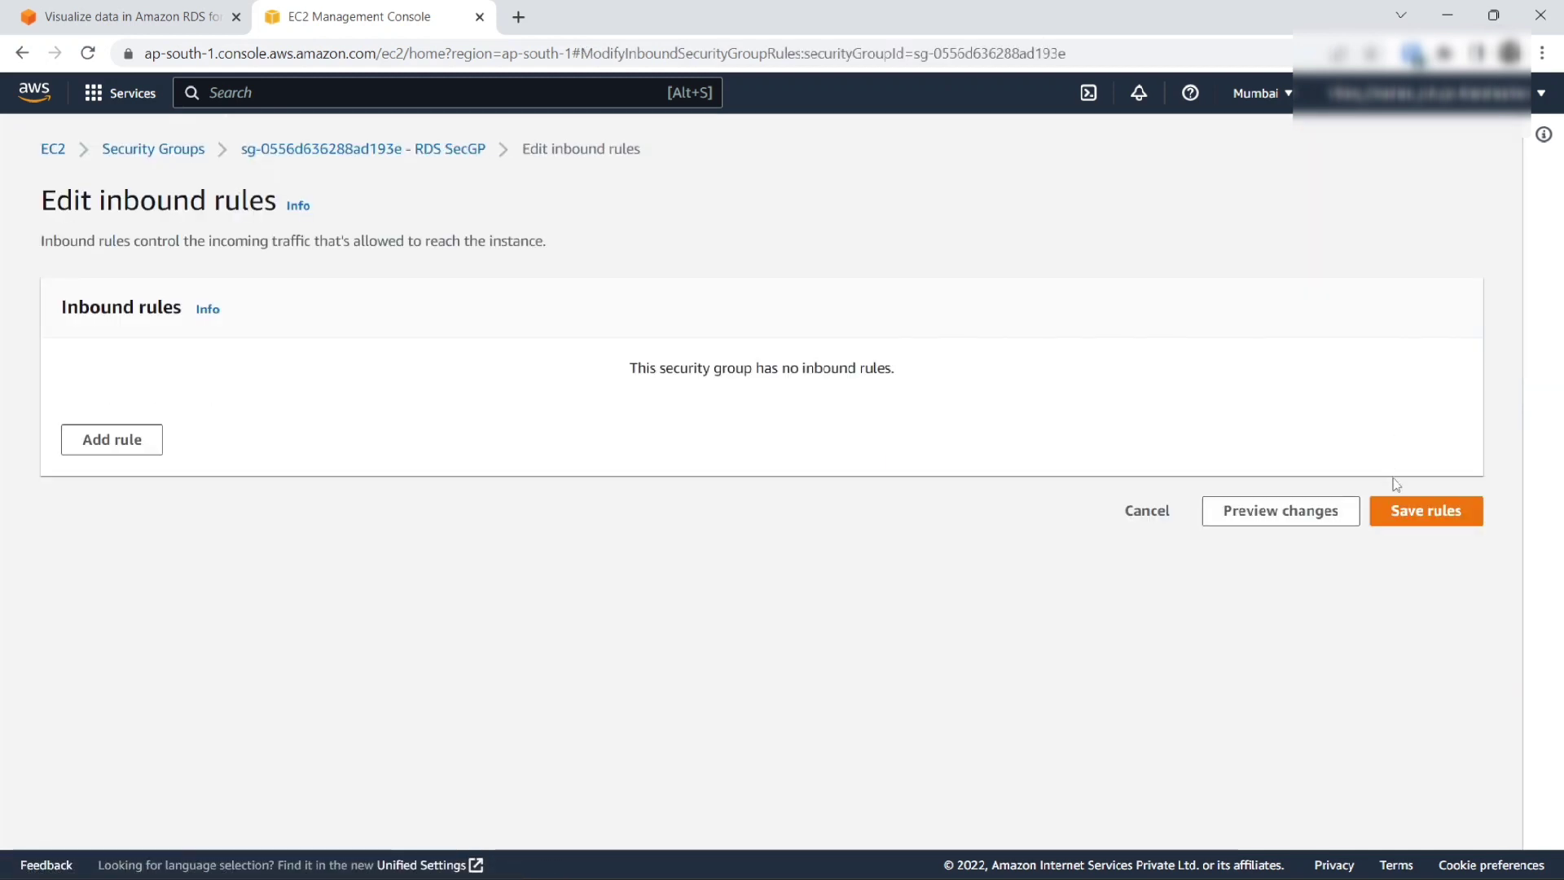
pyautogui.click(1405, 513)
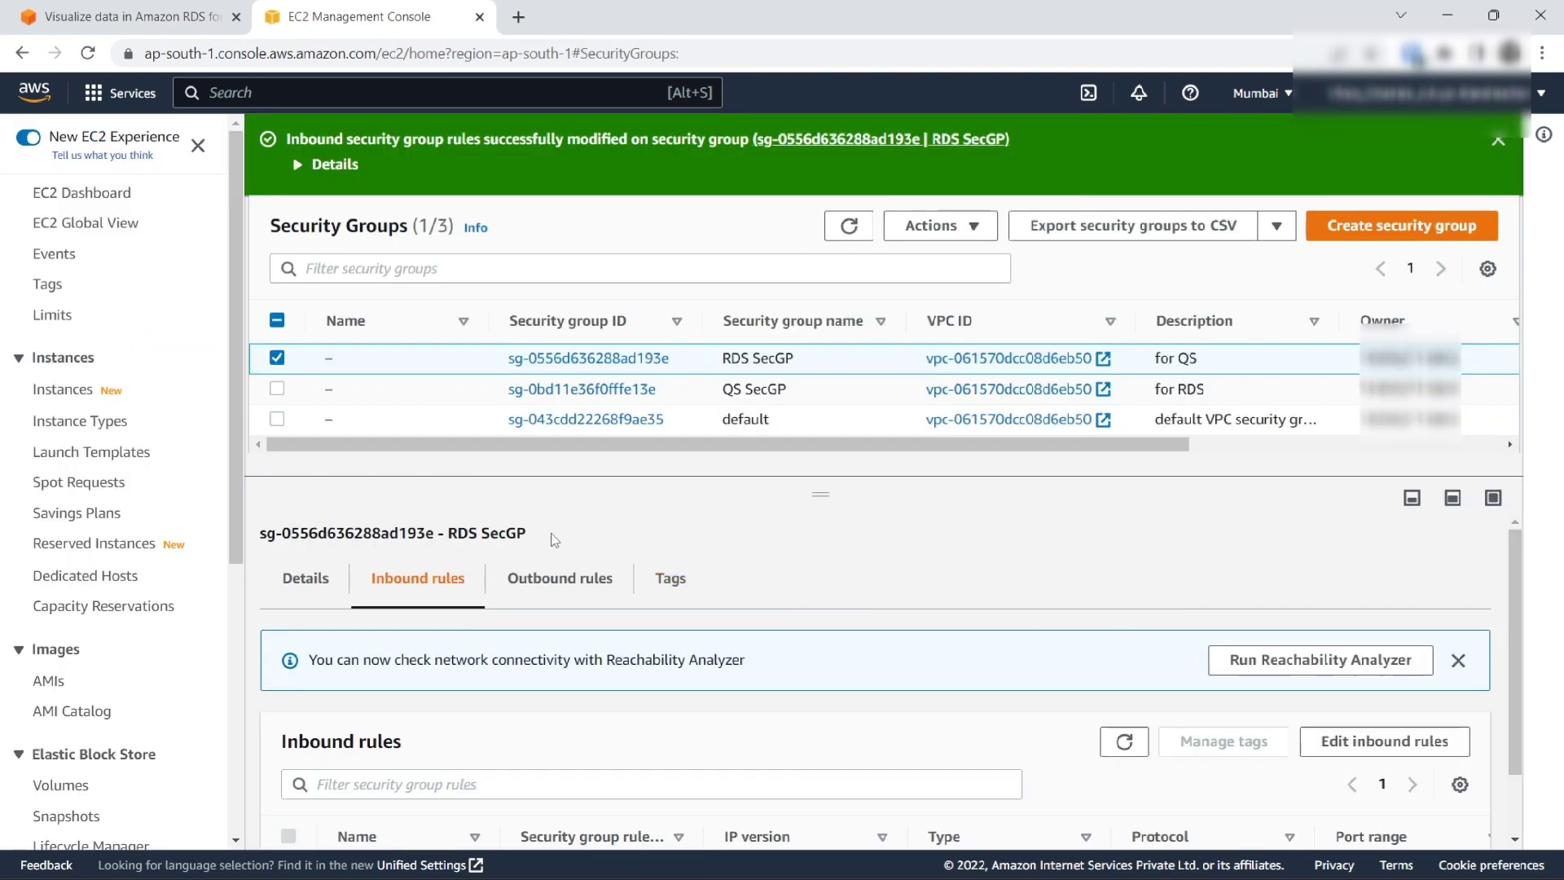
# Step: Delete the All traffic inbound rule from the QS SecGP security group and save the rules
pyautogui.click(277, 389)
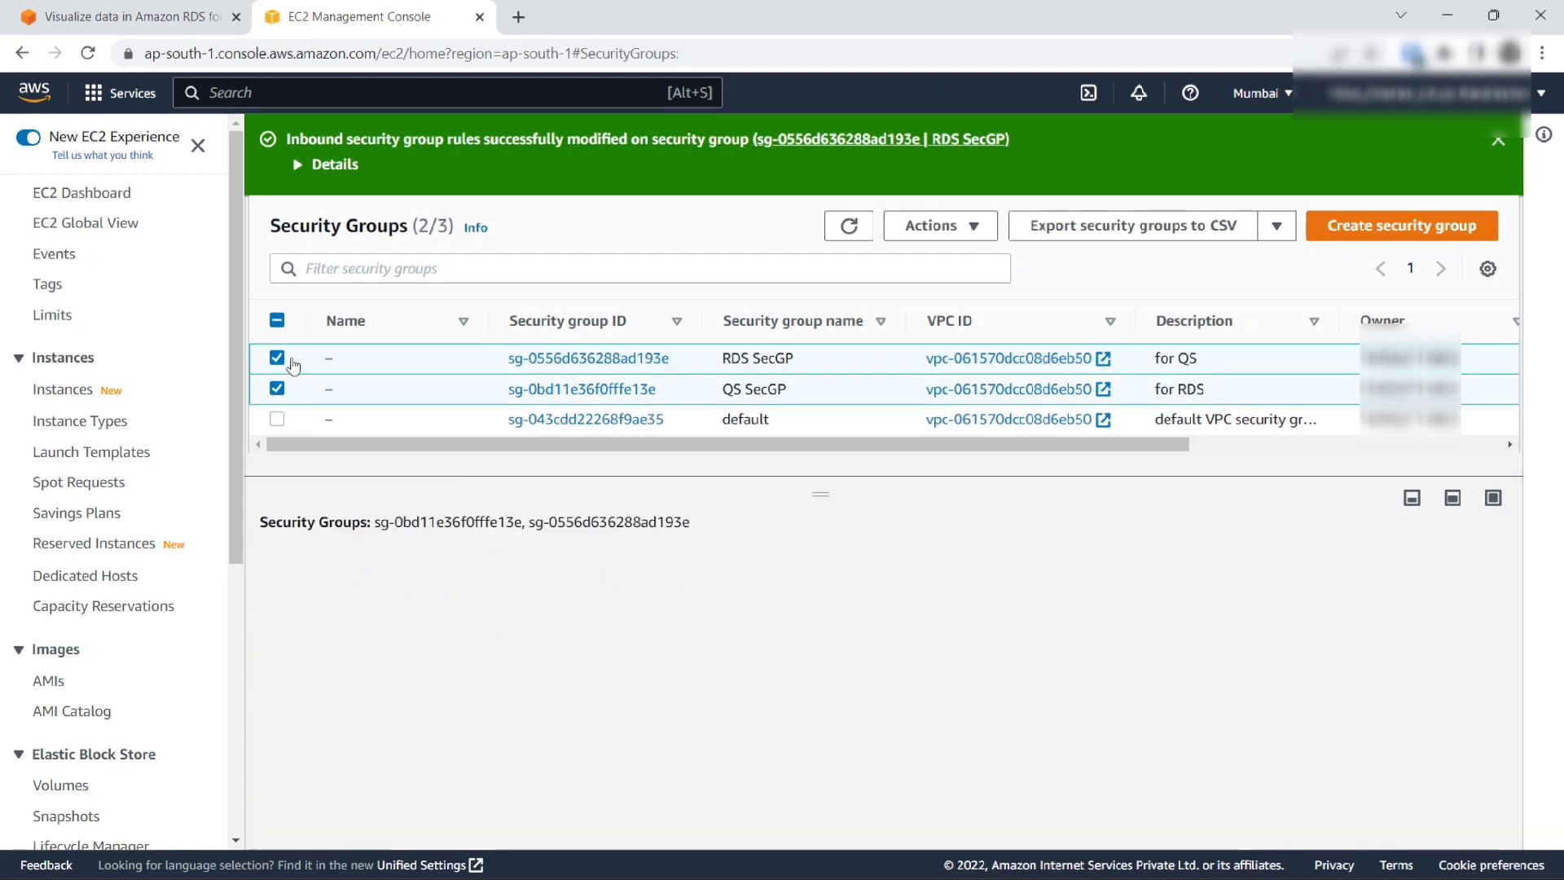
pyautogui.click(278, 358)
pyautogui.scroll(-1, 610, 607)
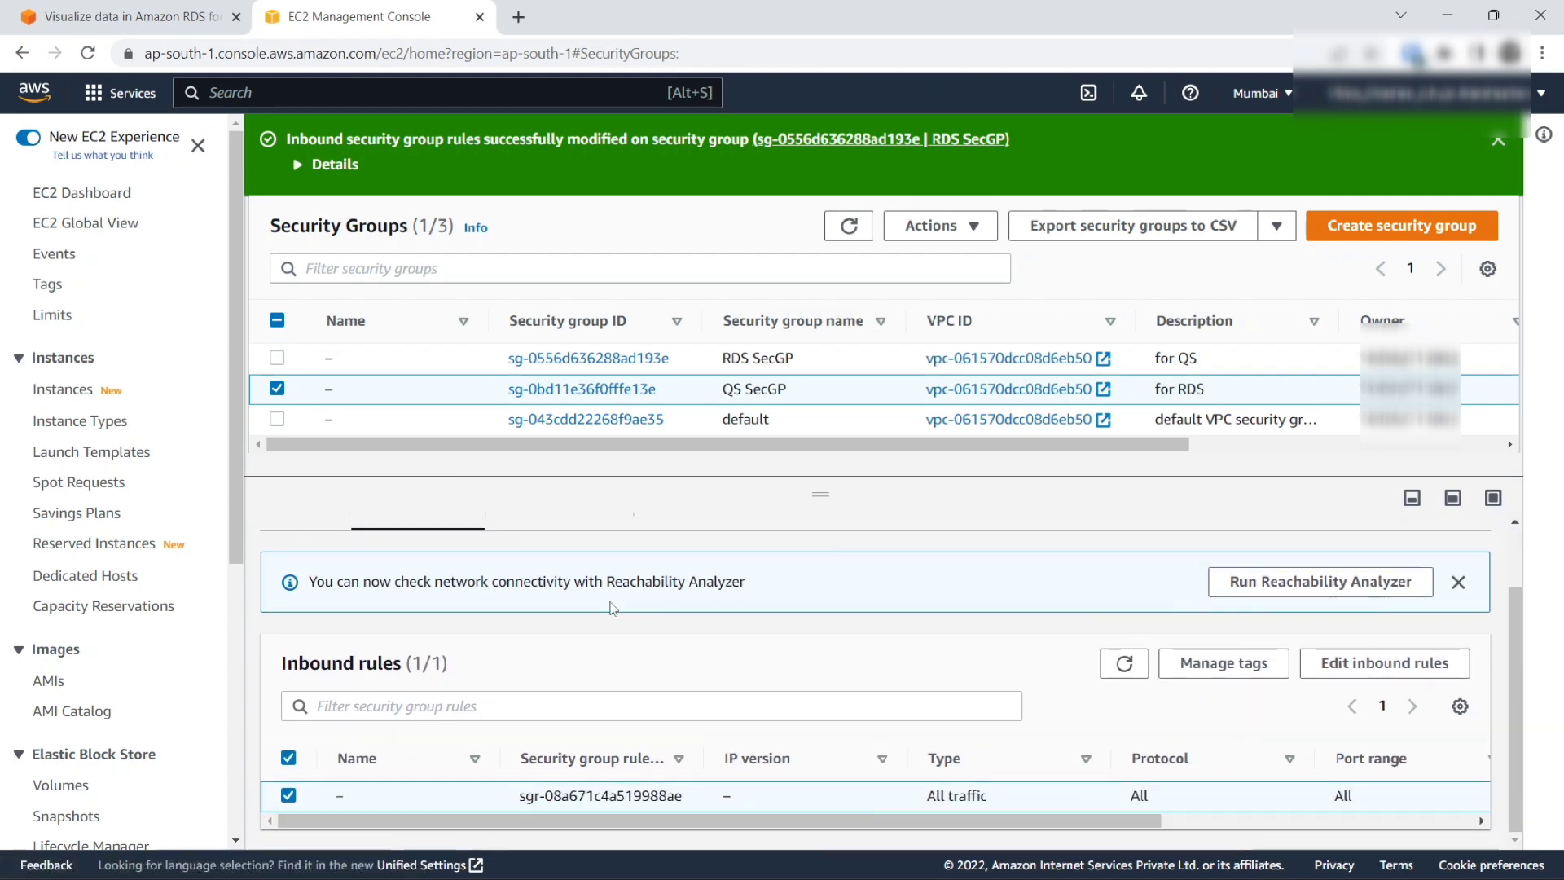
pyautogui.click(1372, 663)
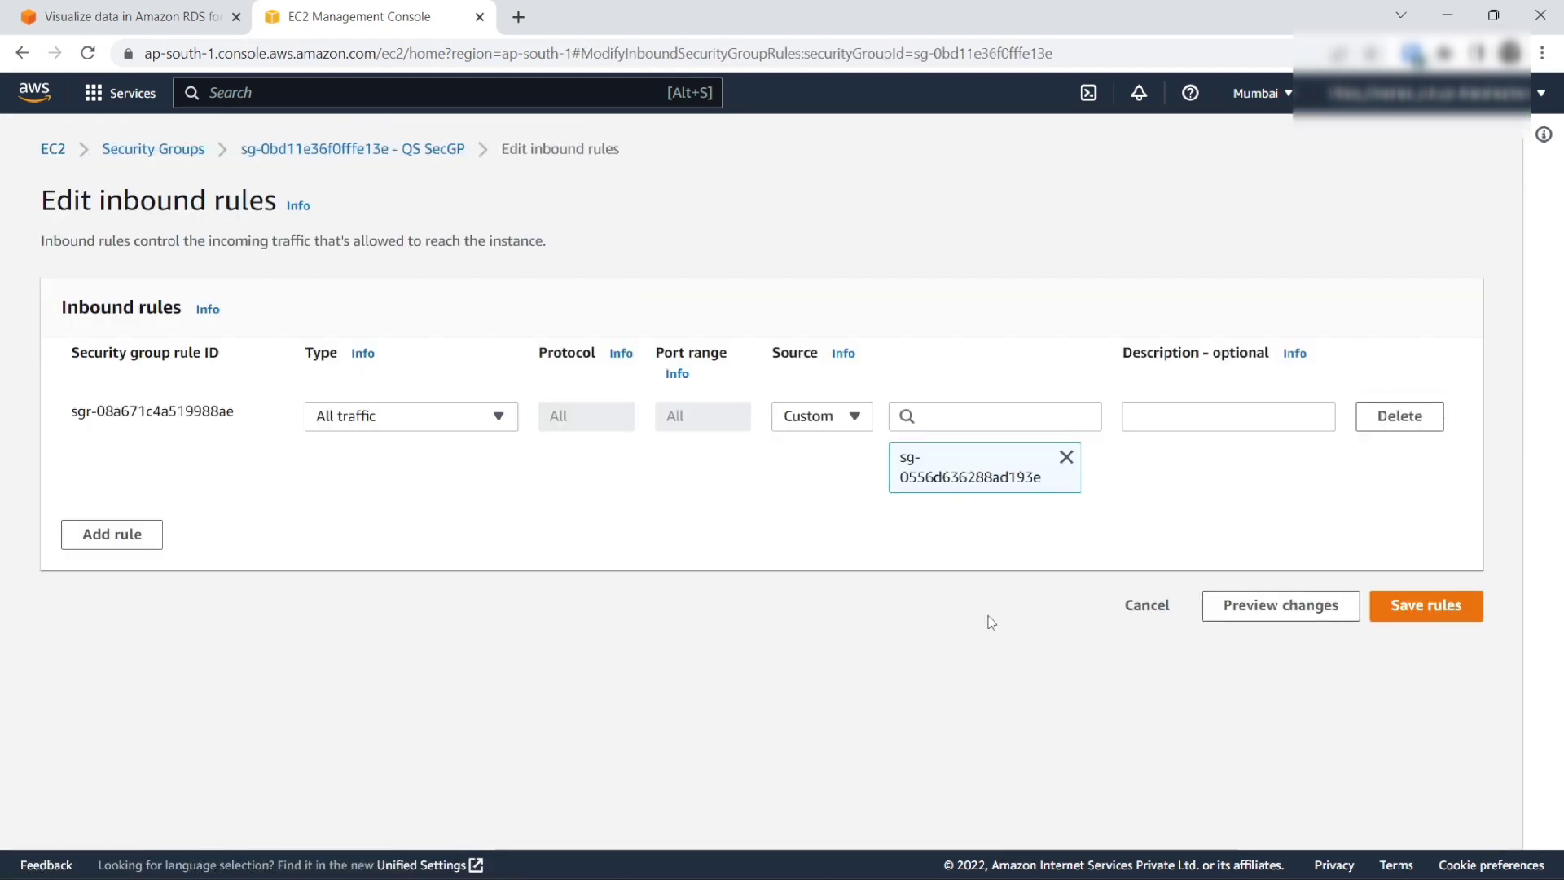
pyautogui.click(1378, 427)
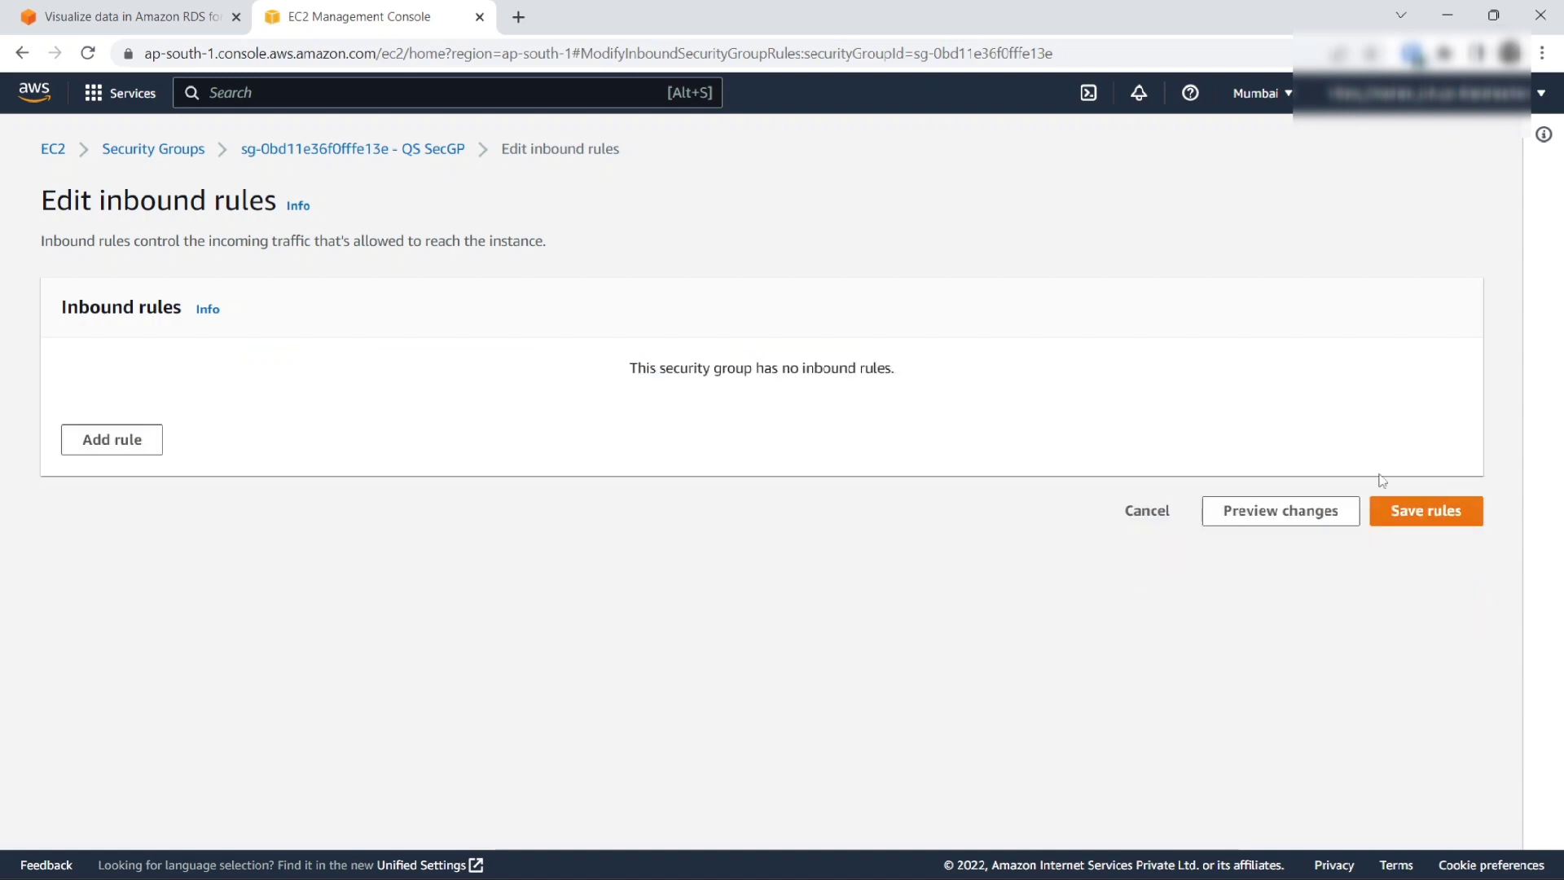
pyautogui.click(1407, 522)
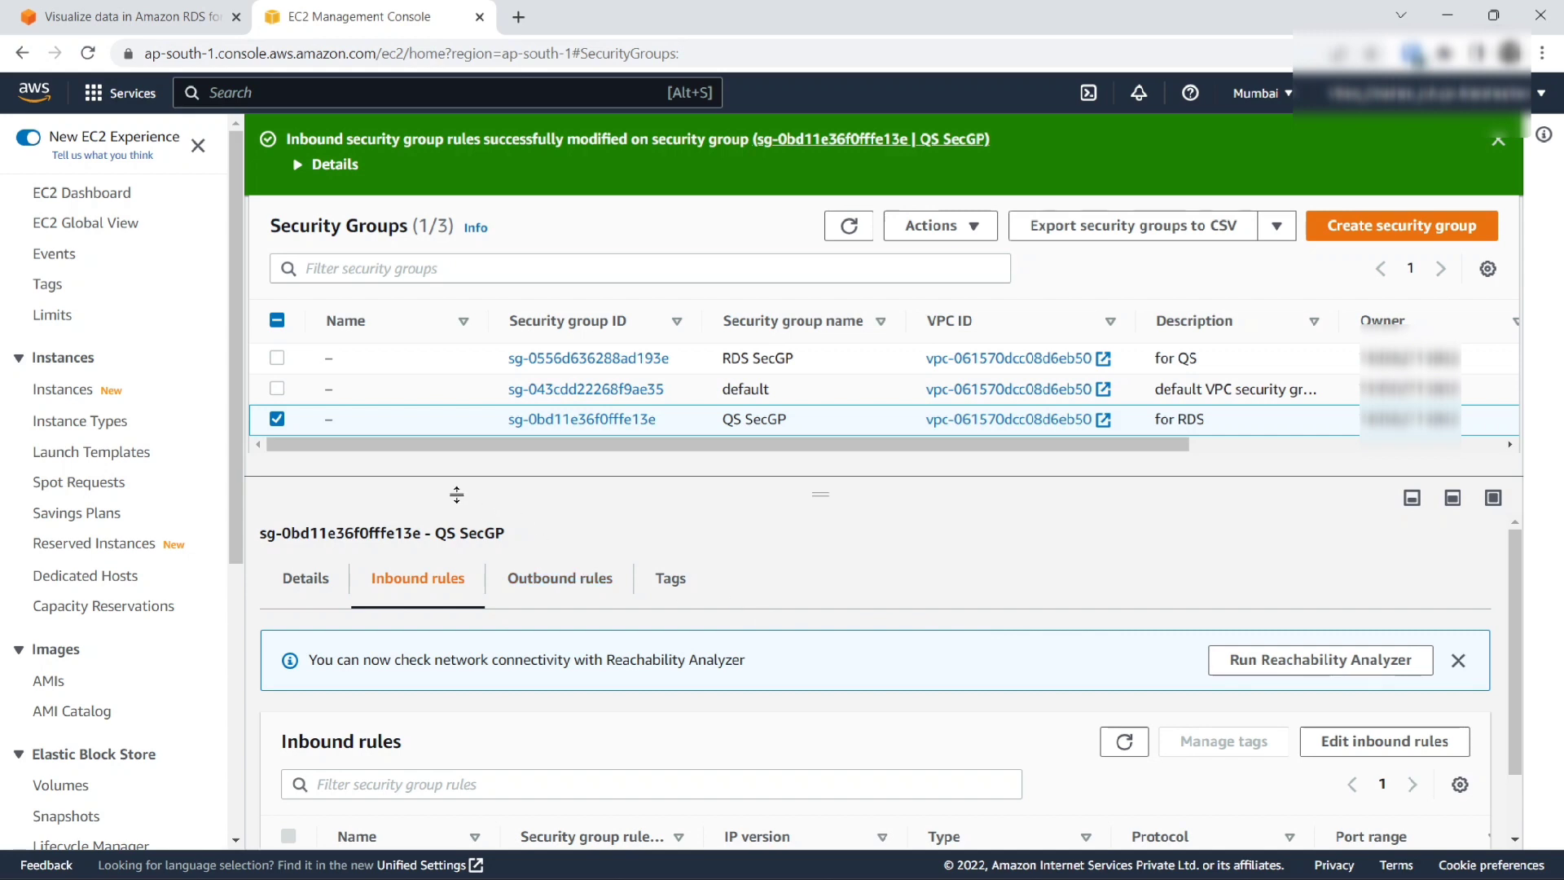
# Step: Delete the RDS SecGP and QS SecGP security groups together, confirming with the text "delete", and refresh the list
pyautogui.click(278, 359)
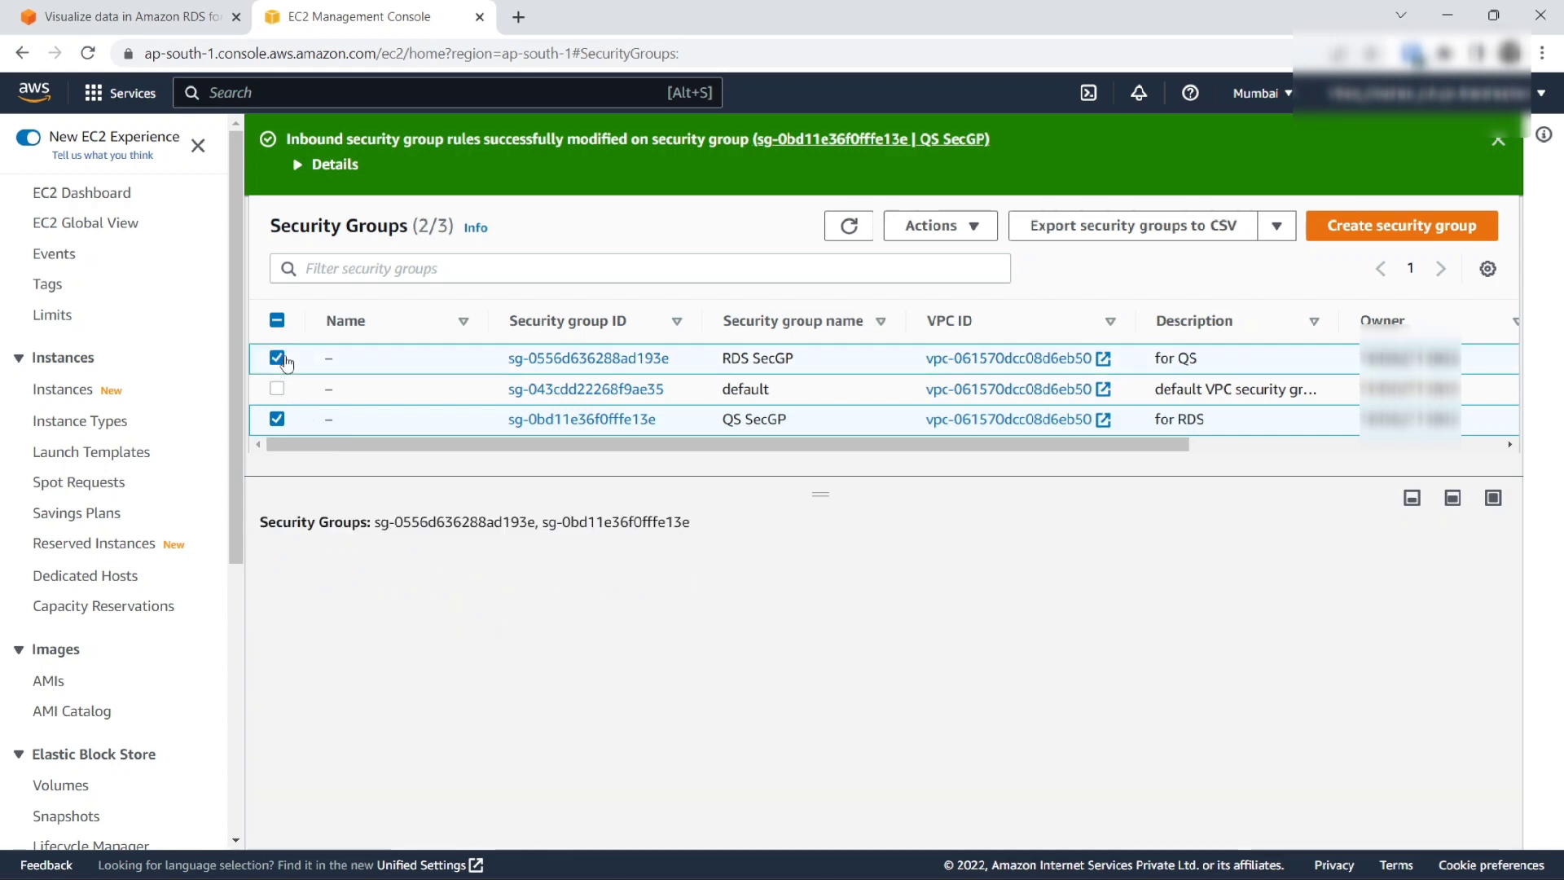
pyautogui.click(978, 224)
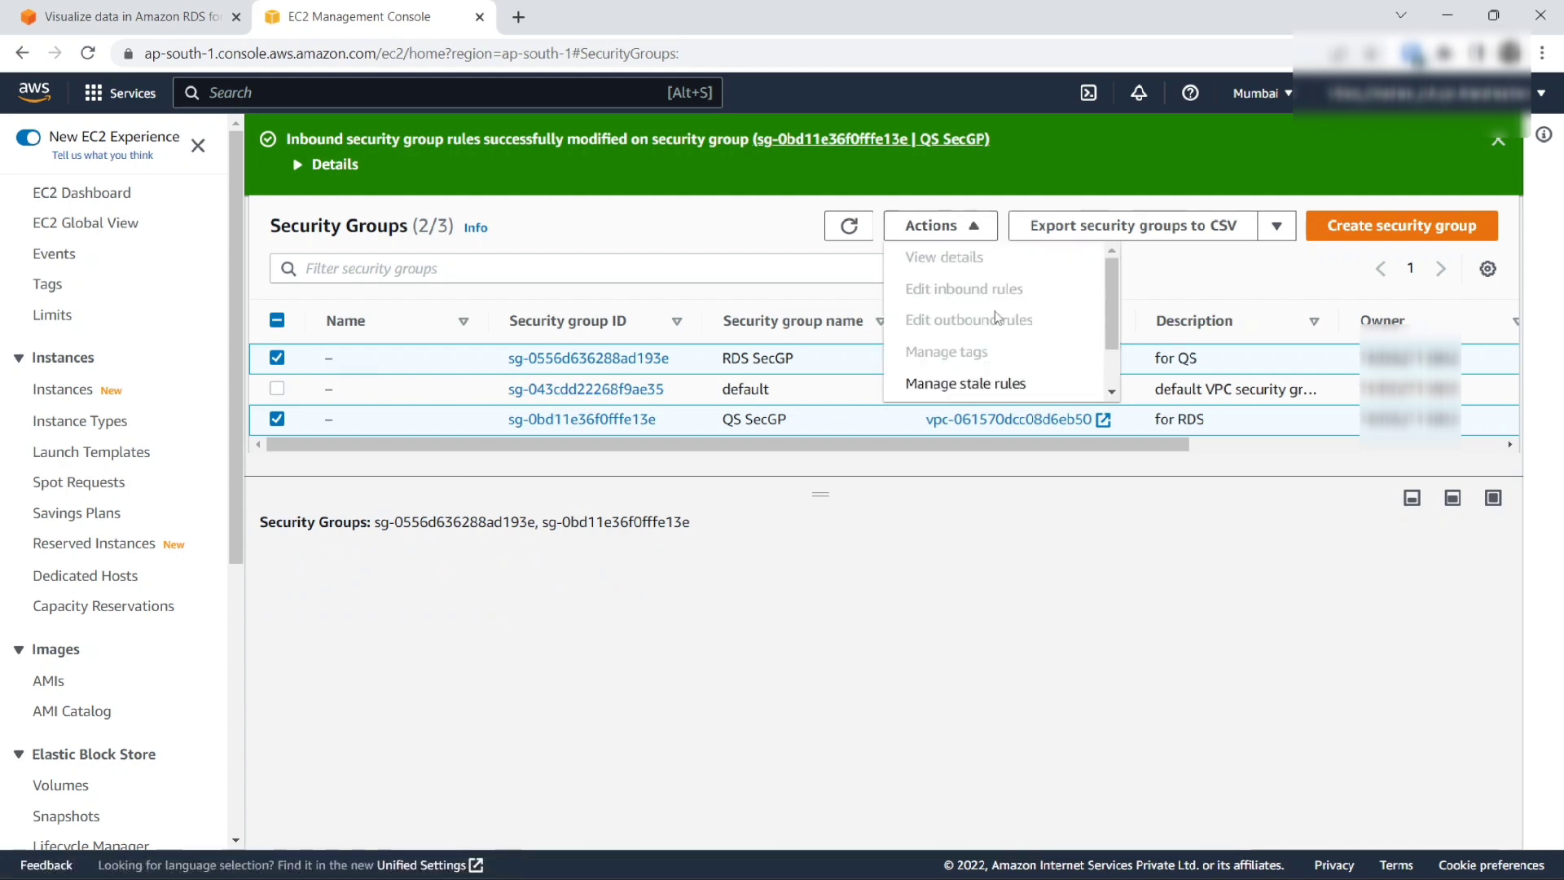
pyautogui.scroll(-1, 998, 317)
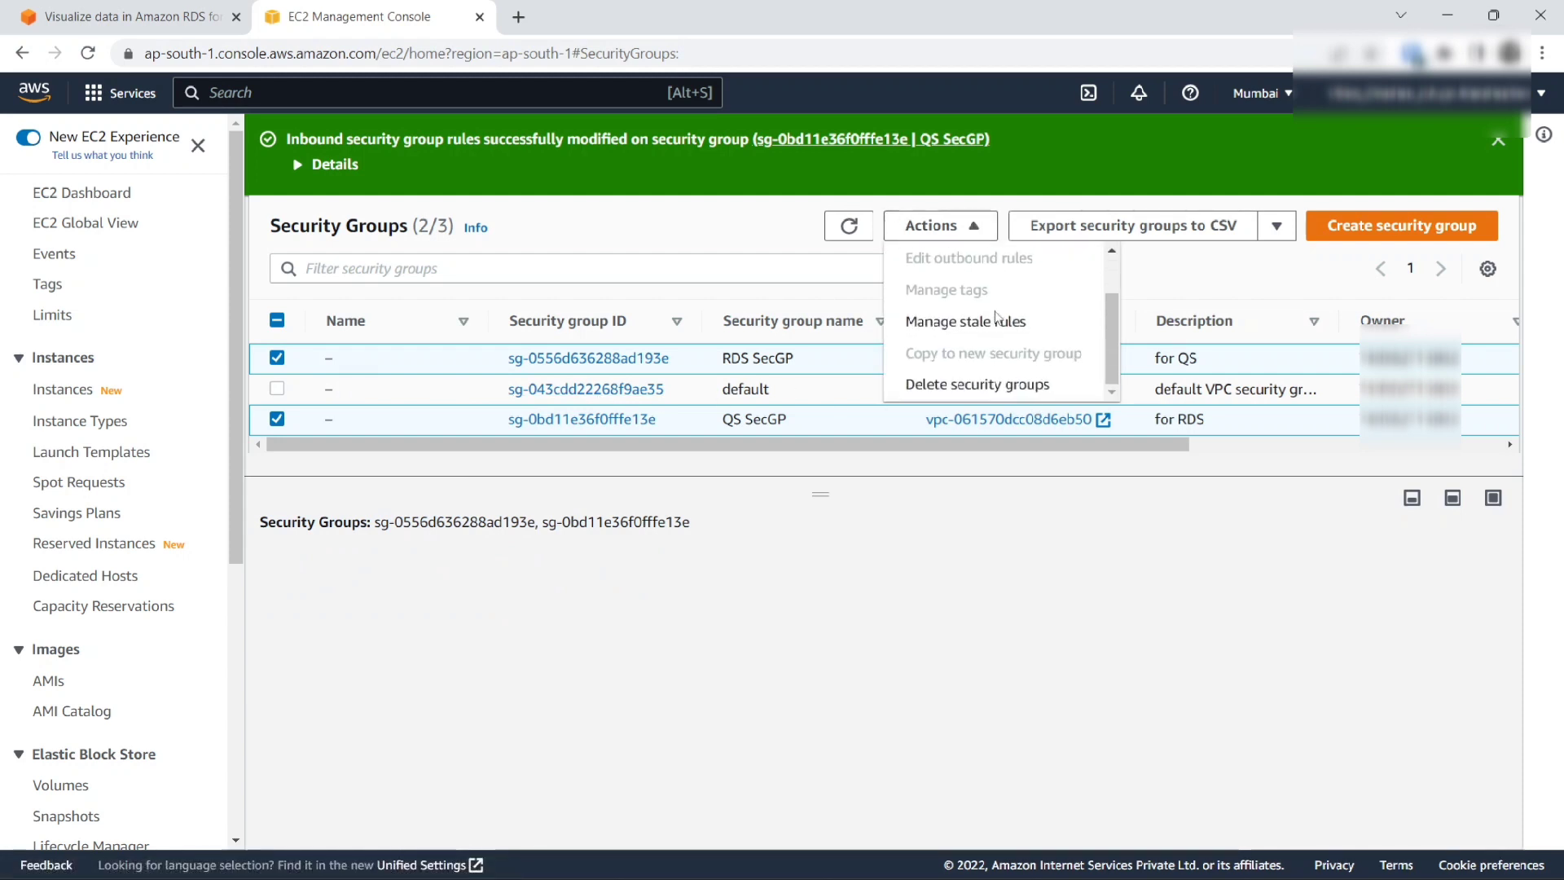
pyautogui.click(981, 384)
pyautogui.click(719, 548)
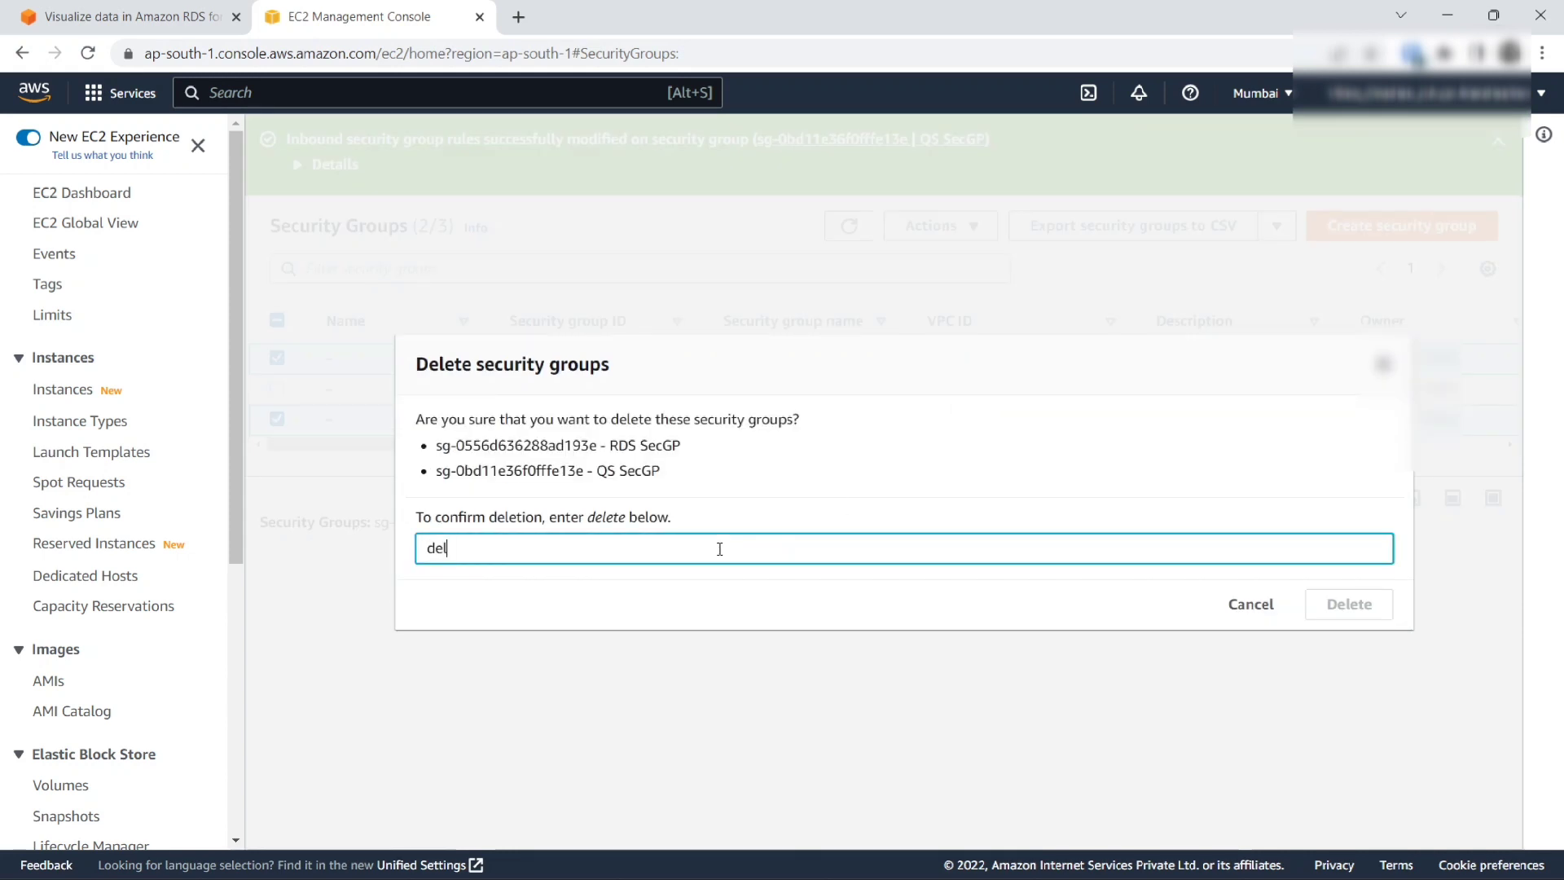
pyautogui.write('delete')
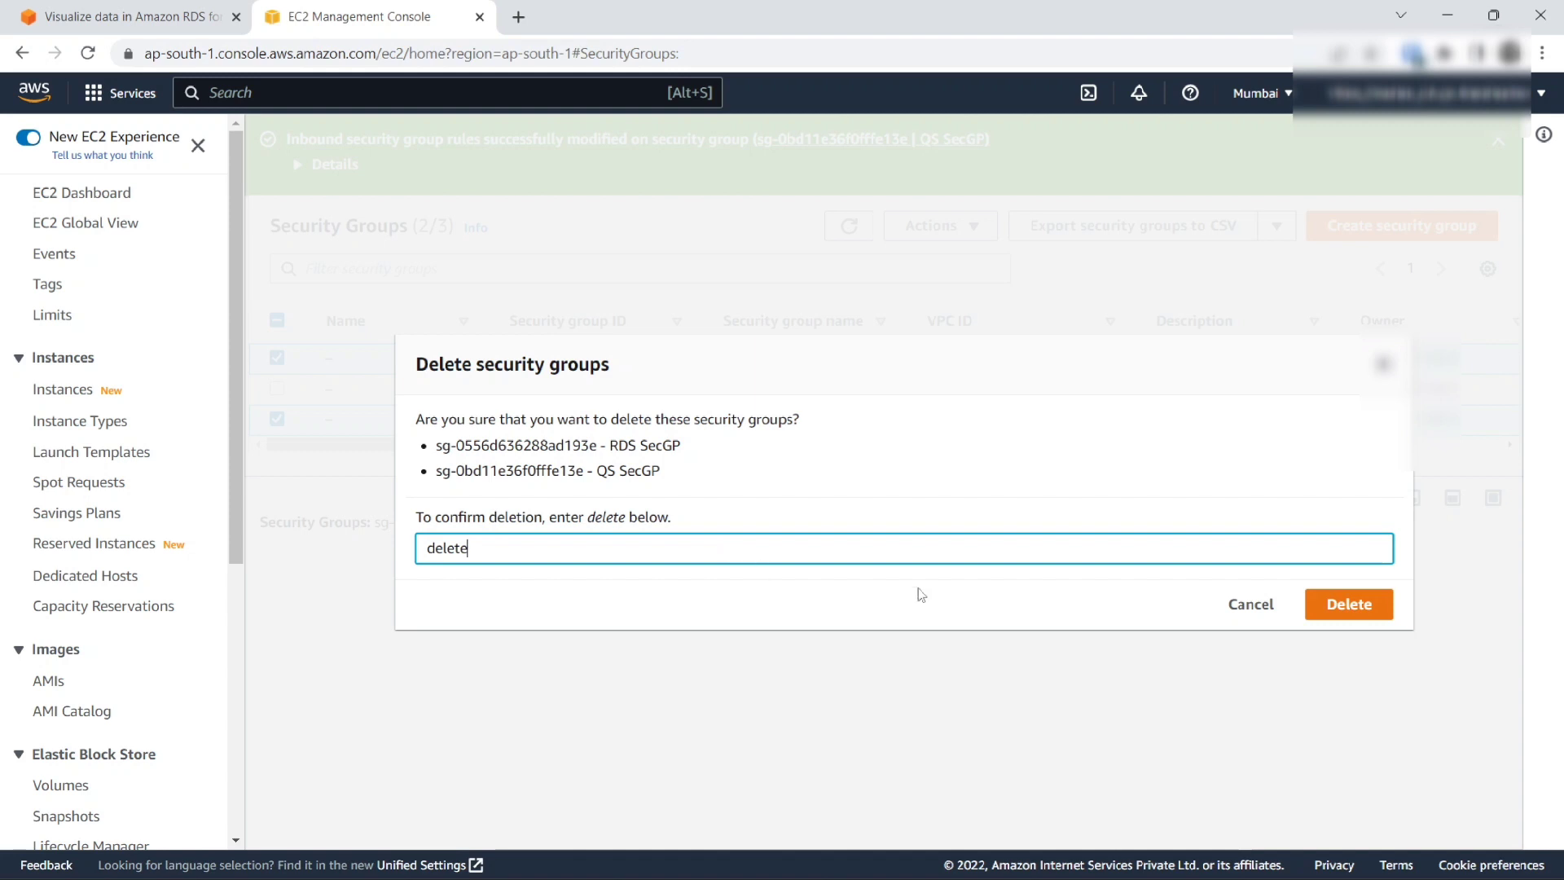
pyautogui.click(1372, 617)
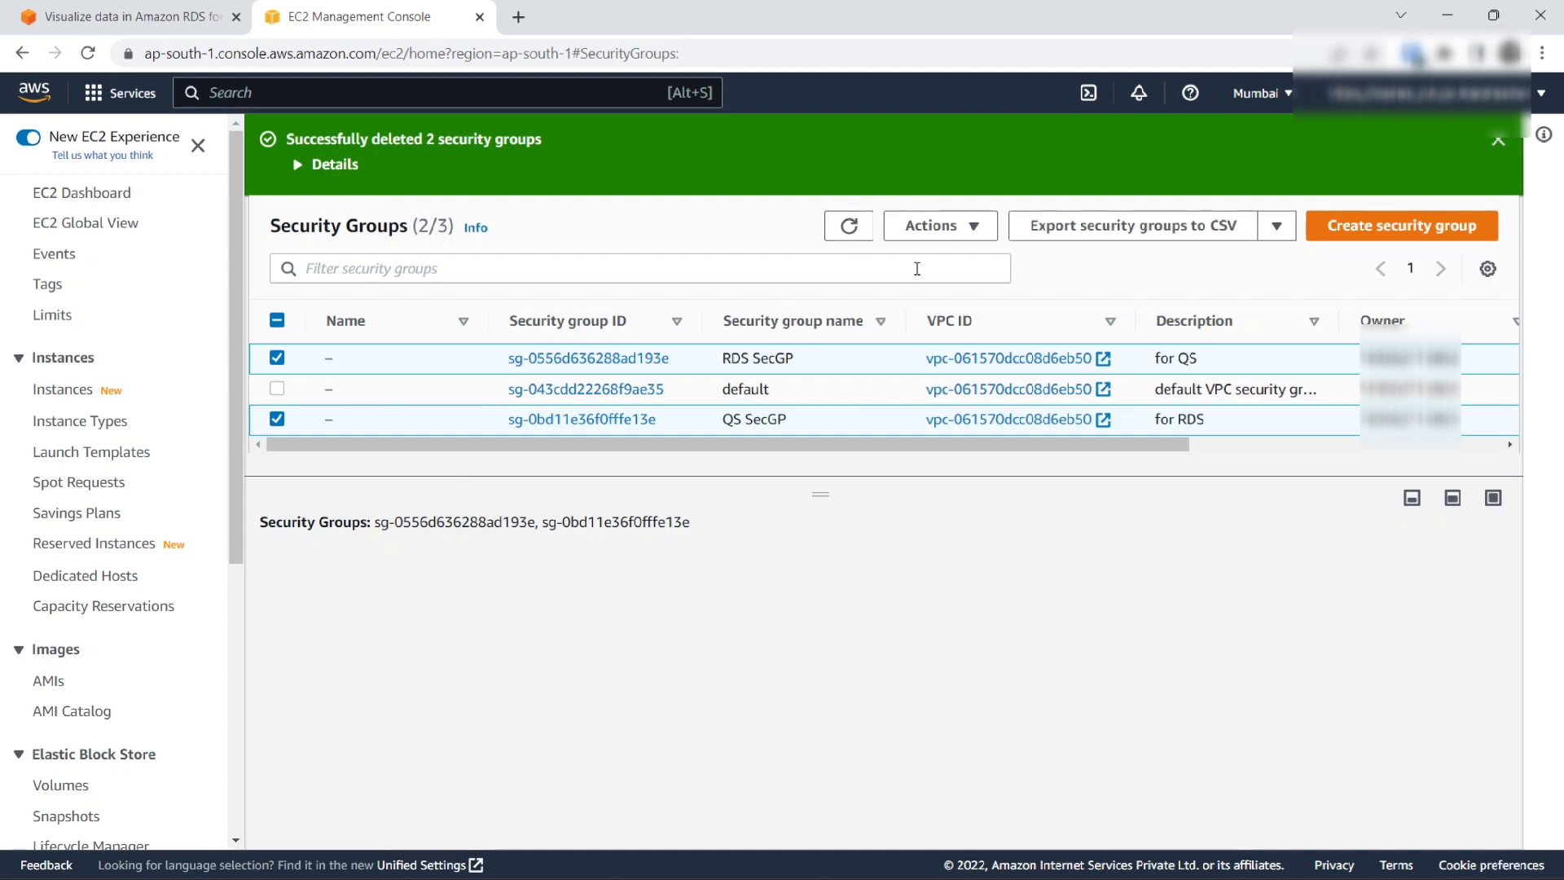
pyautogui.click(853, 228)
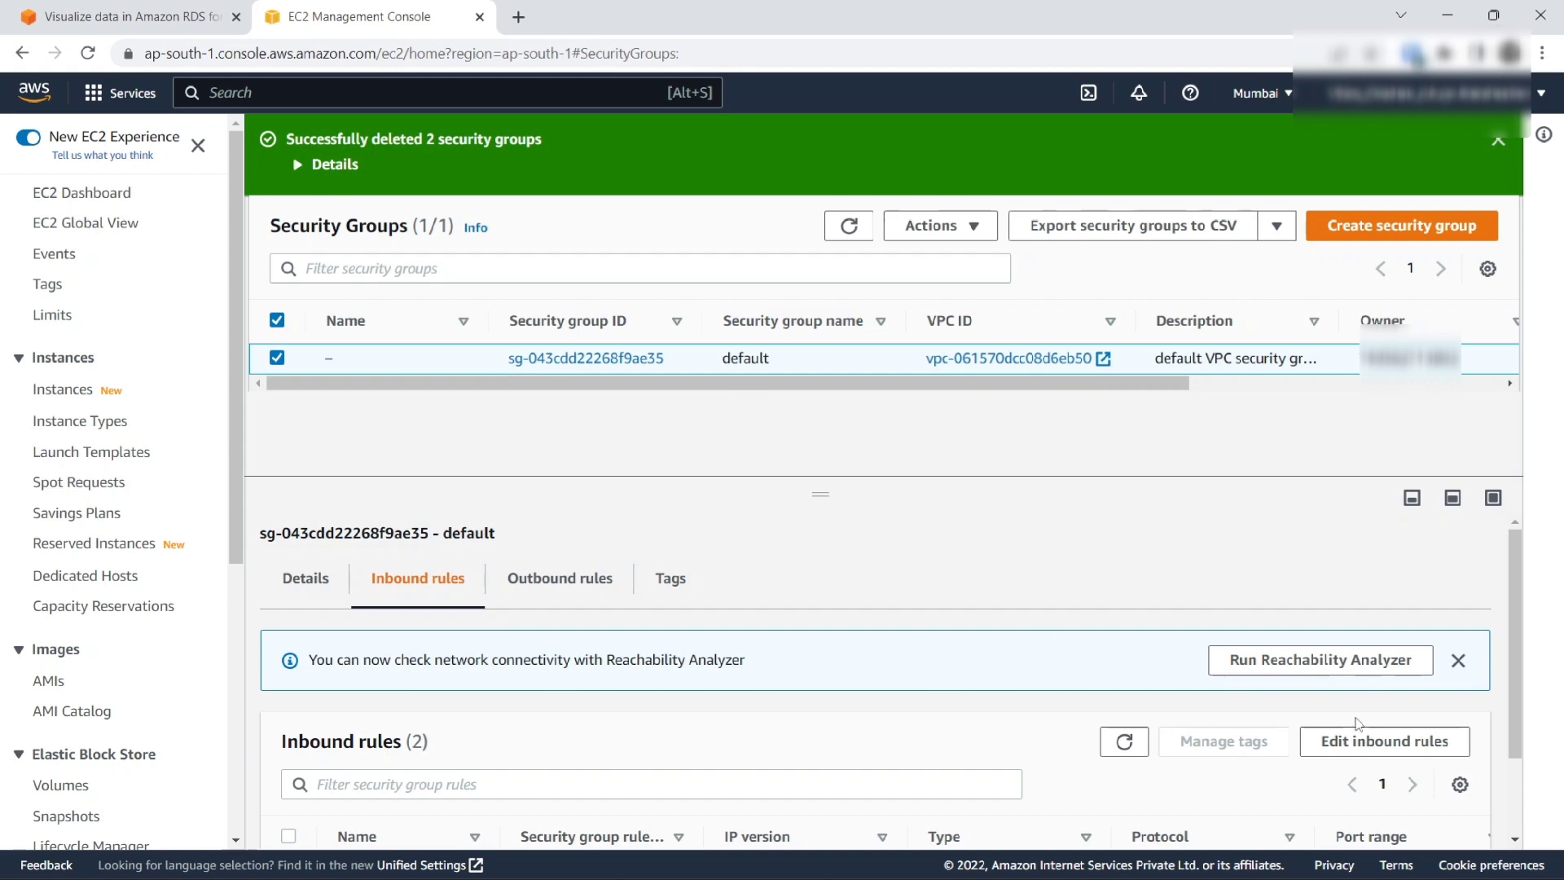
# Step: Delete the All TCP inbound rule with source 0.0.0.0/0 from the default security group and save the rules
pyautogui.click(1355, 743)
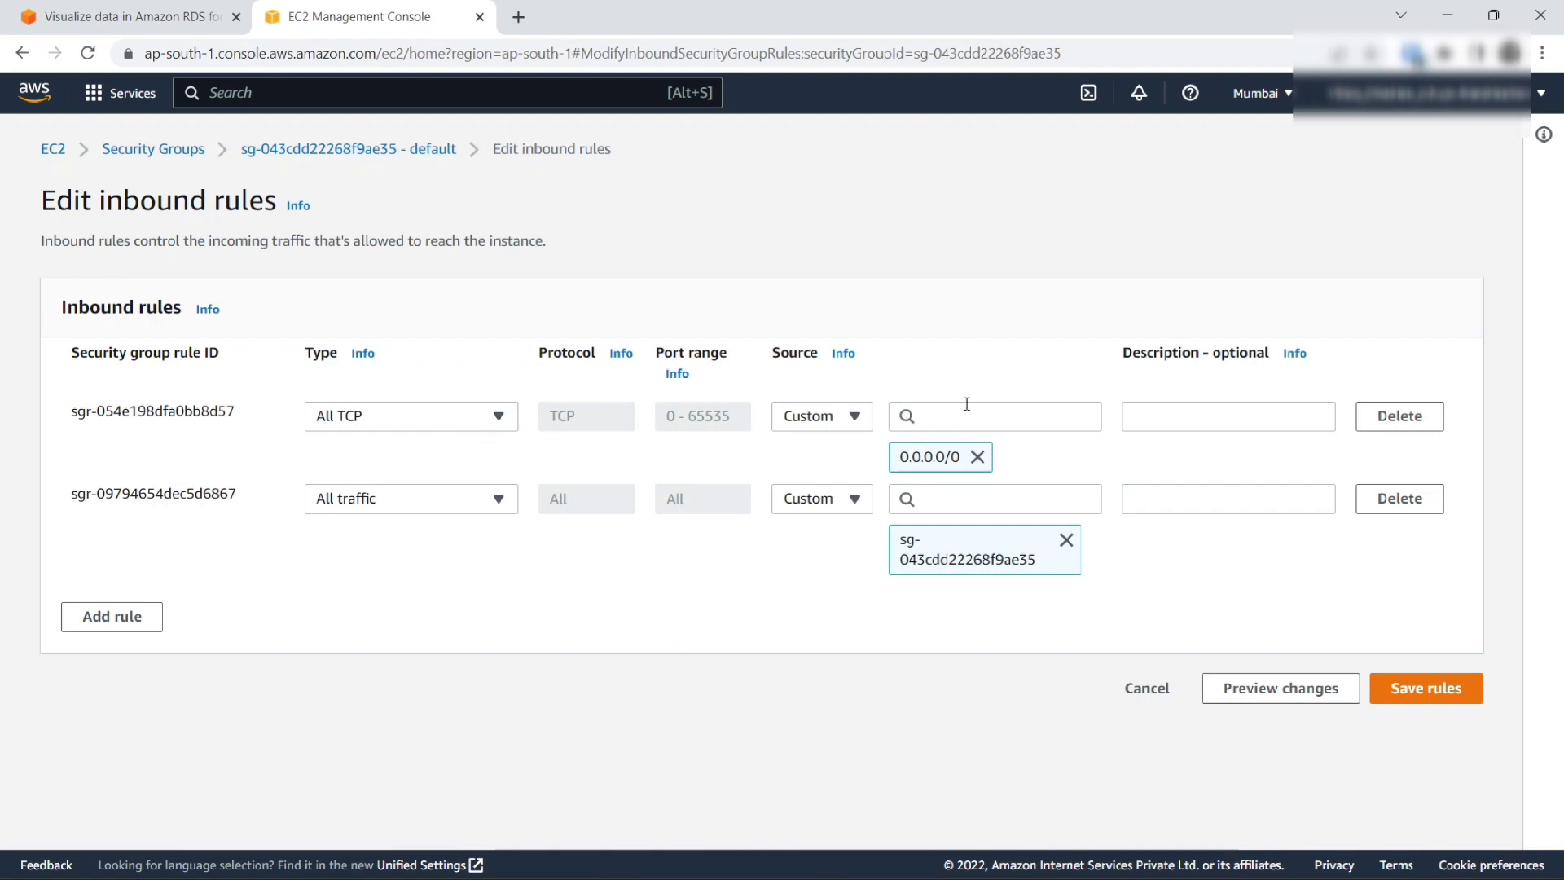
pyautogui.click(1379, 418)
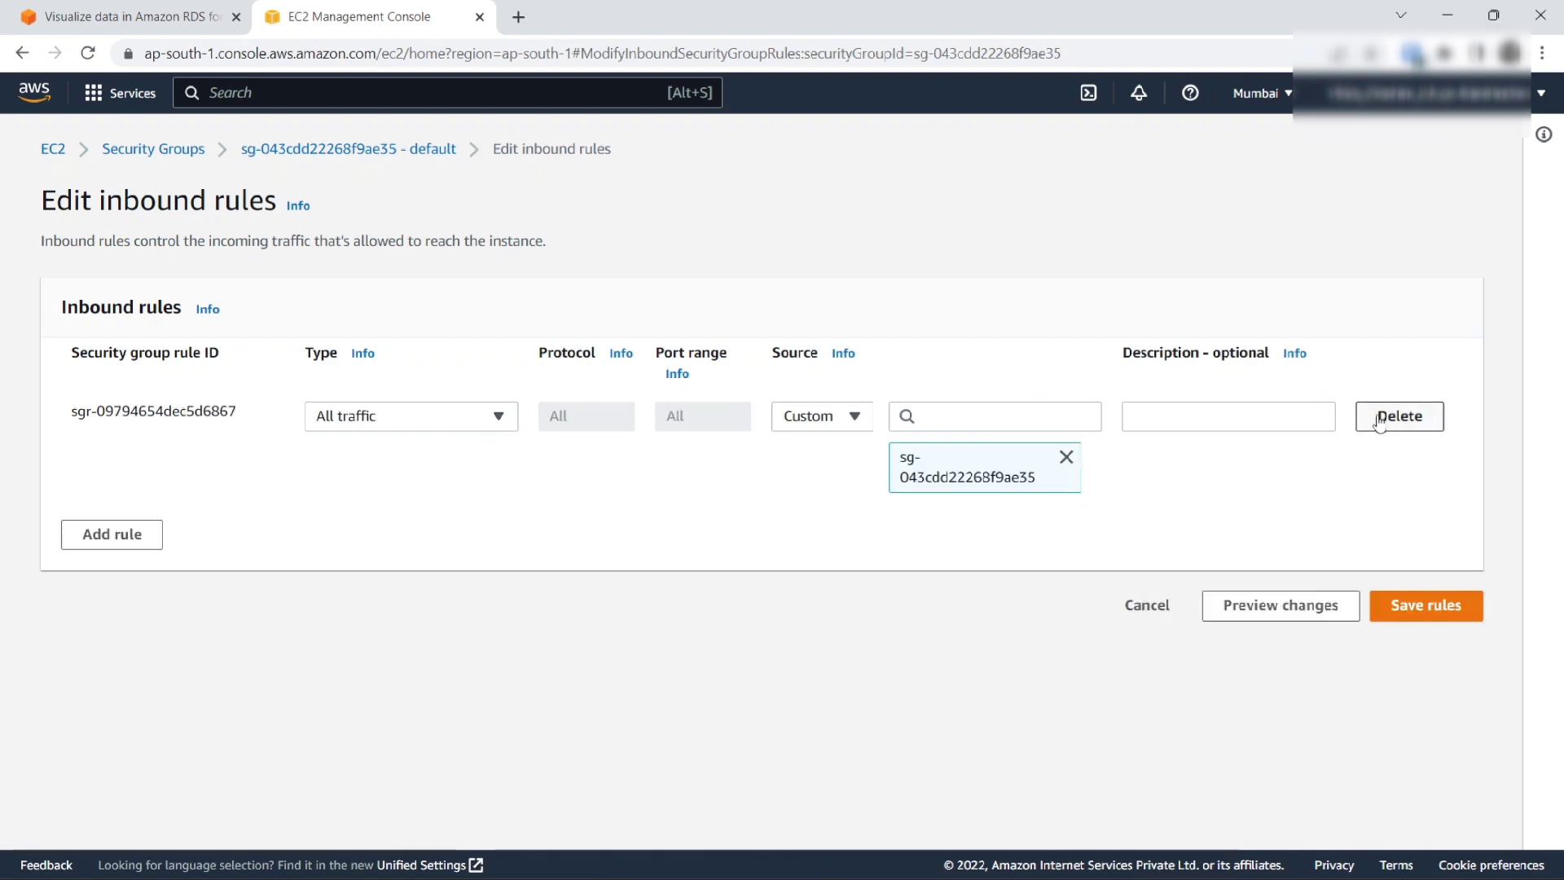
pyautogui.click(1410, 608)
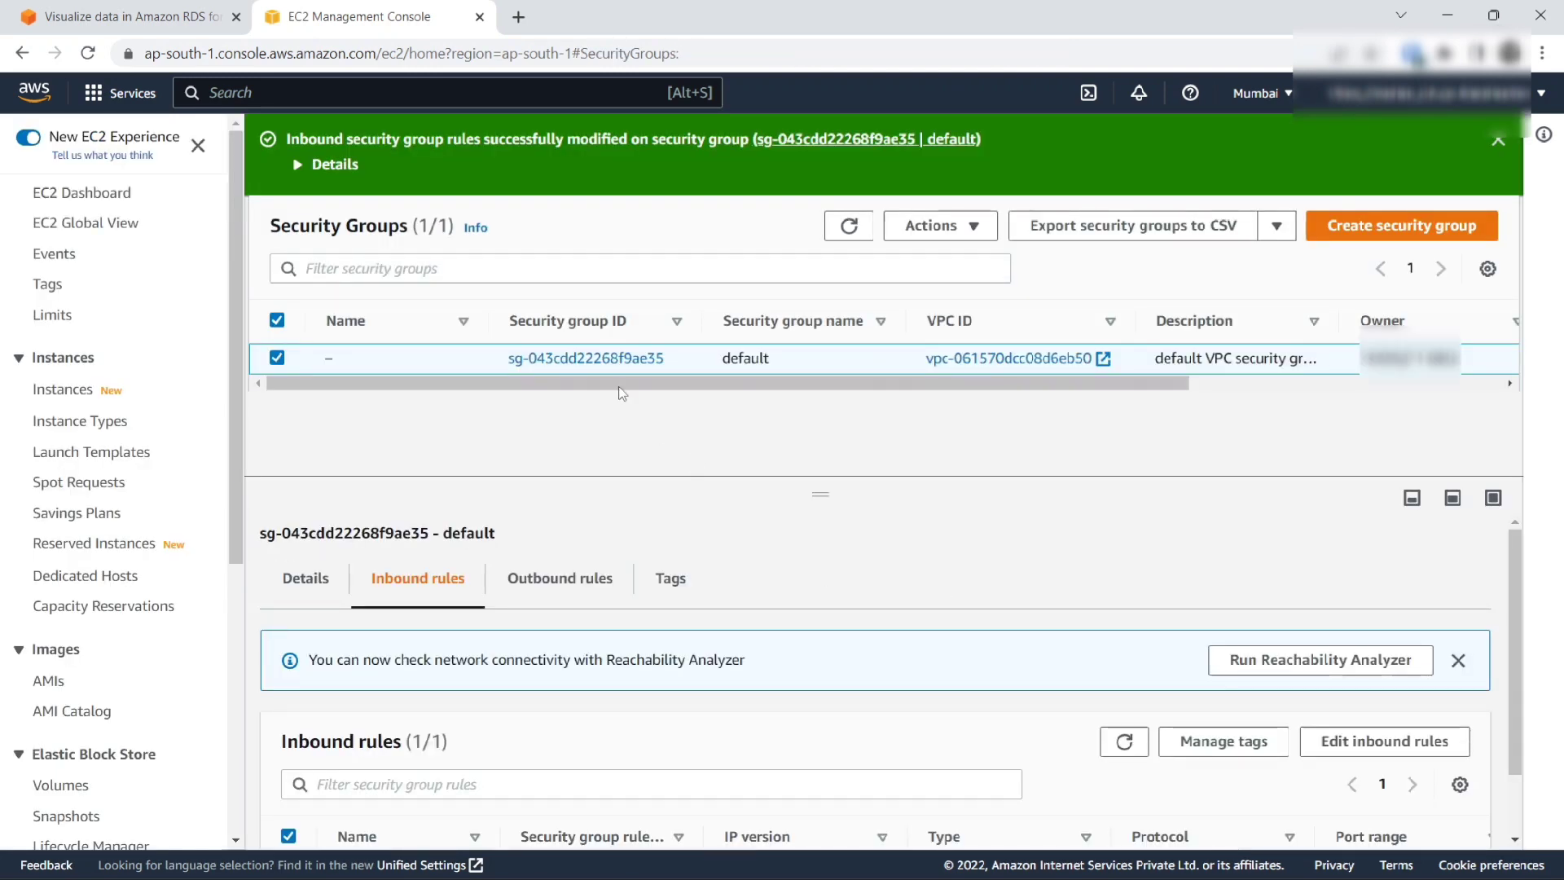
# Step: Return to the AWS tutorial page and review the remaining instructions of Step 11, Clean up
pyautogui.hotkey('ctrl', 'shift', 'Tab')
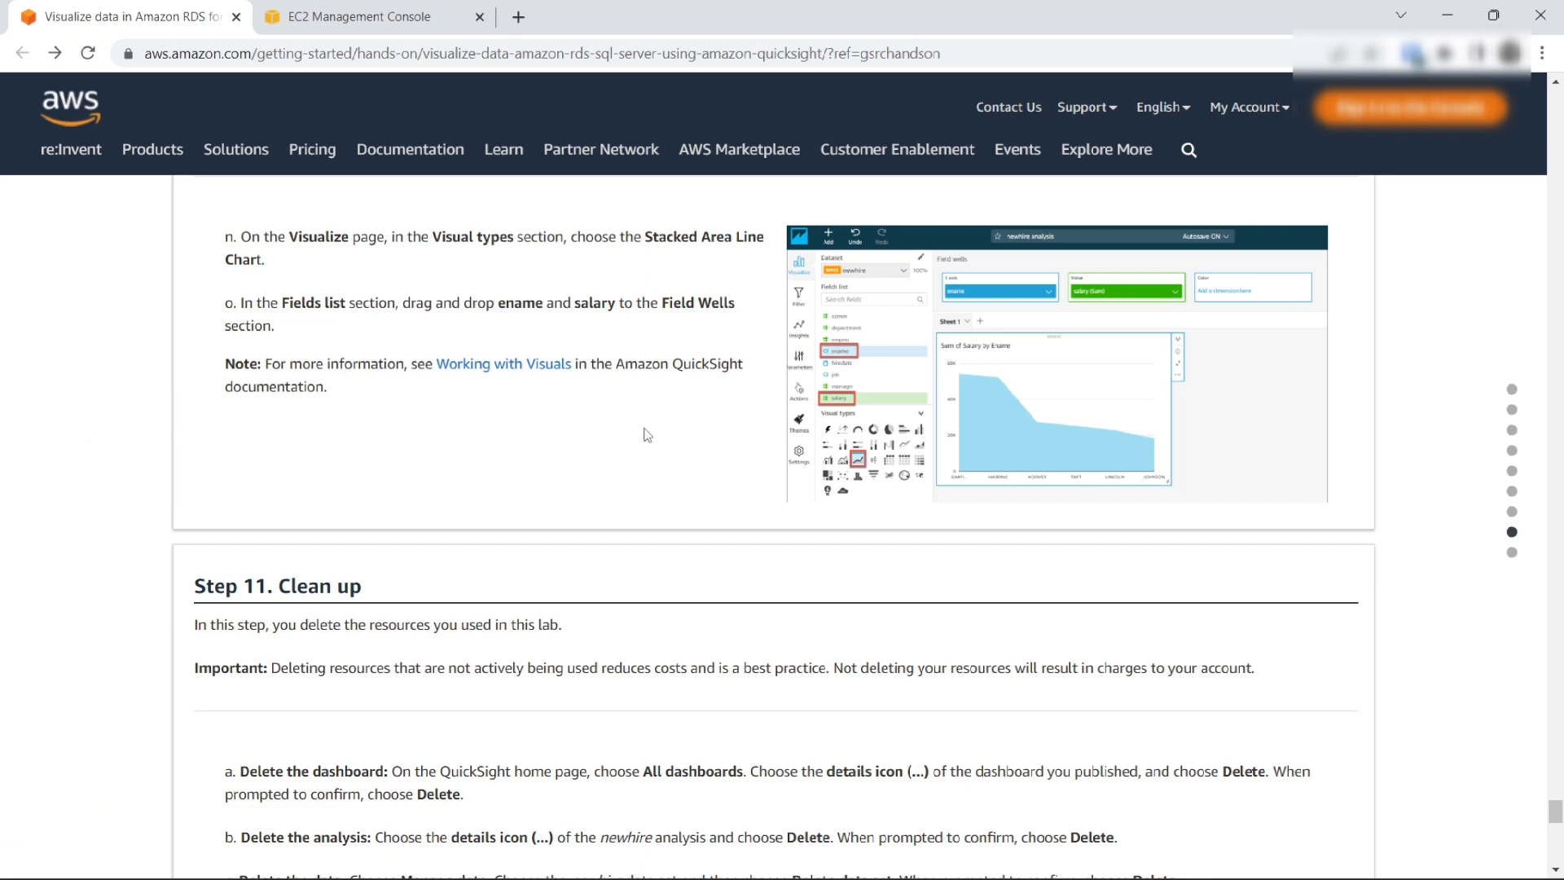
pyautogui.scroll(-6, 644, 428)
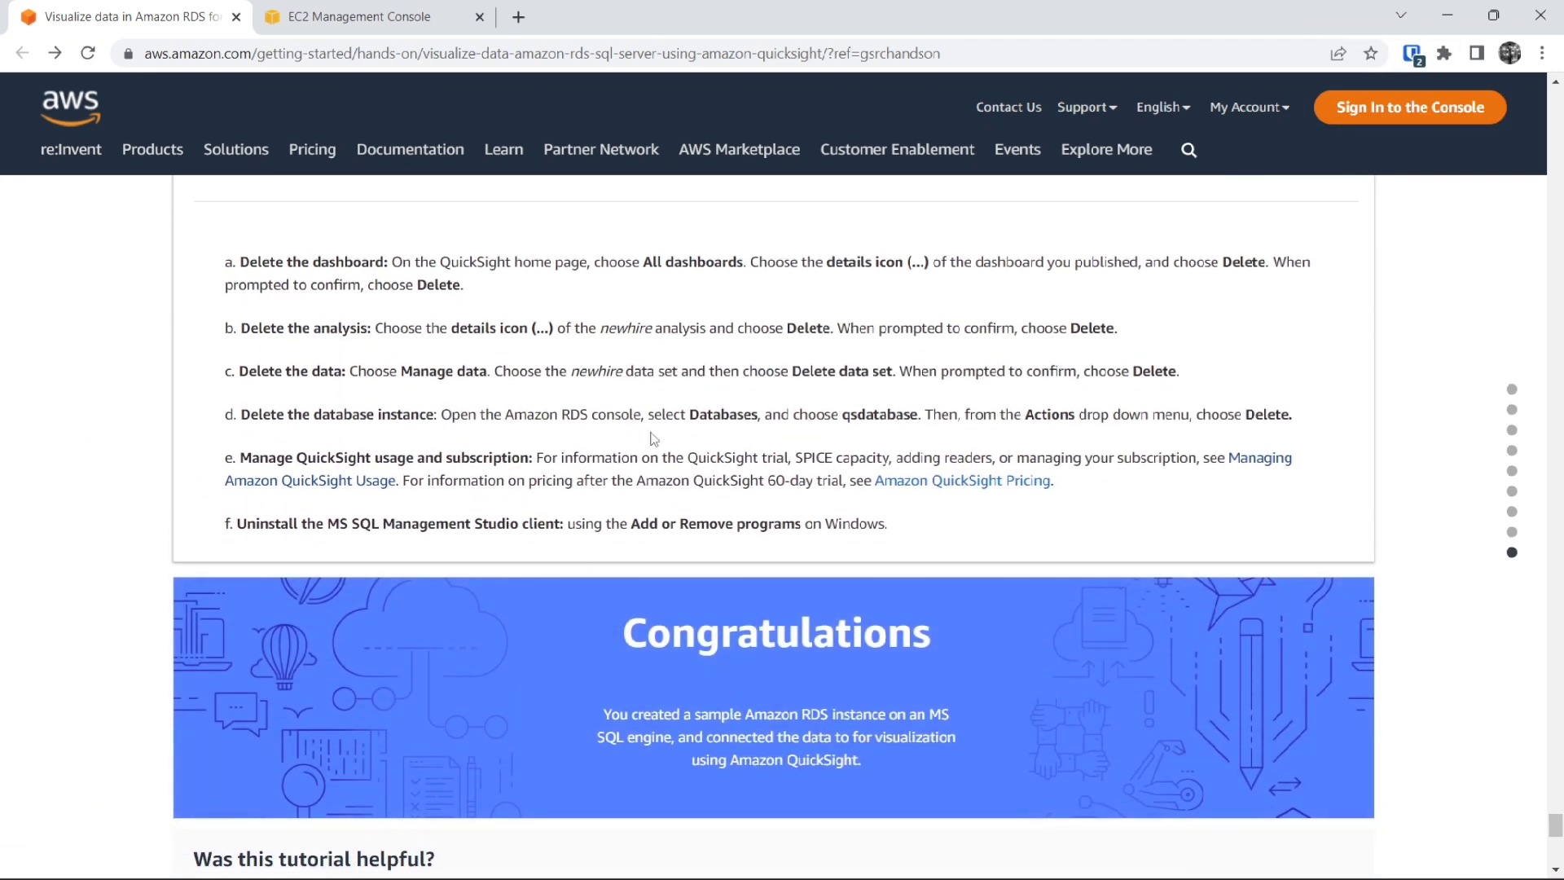
pyautogui.scroll(-1, 656, 440)
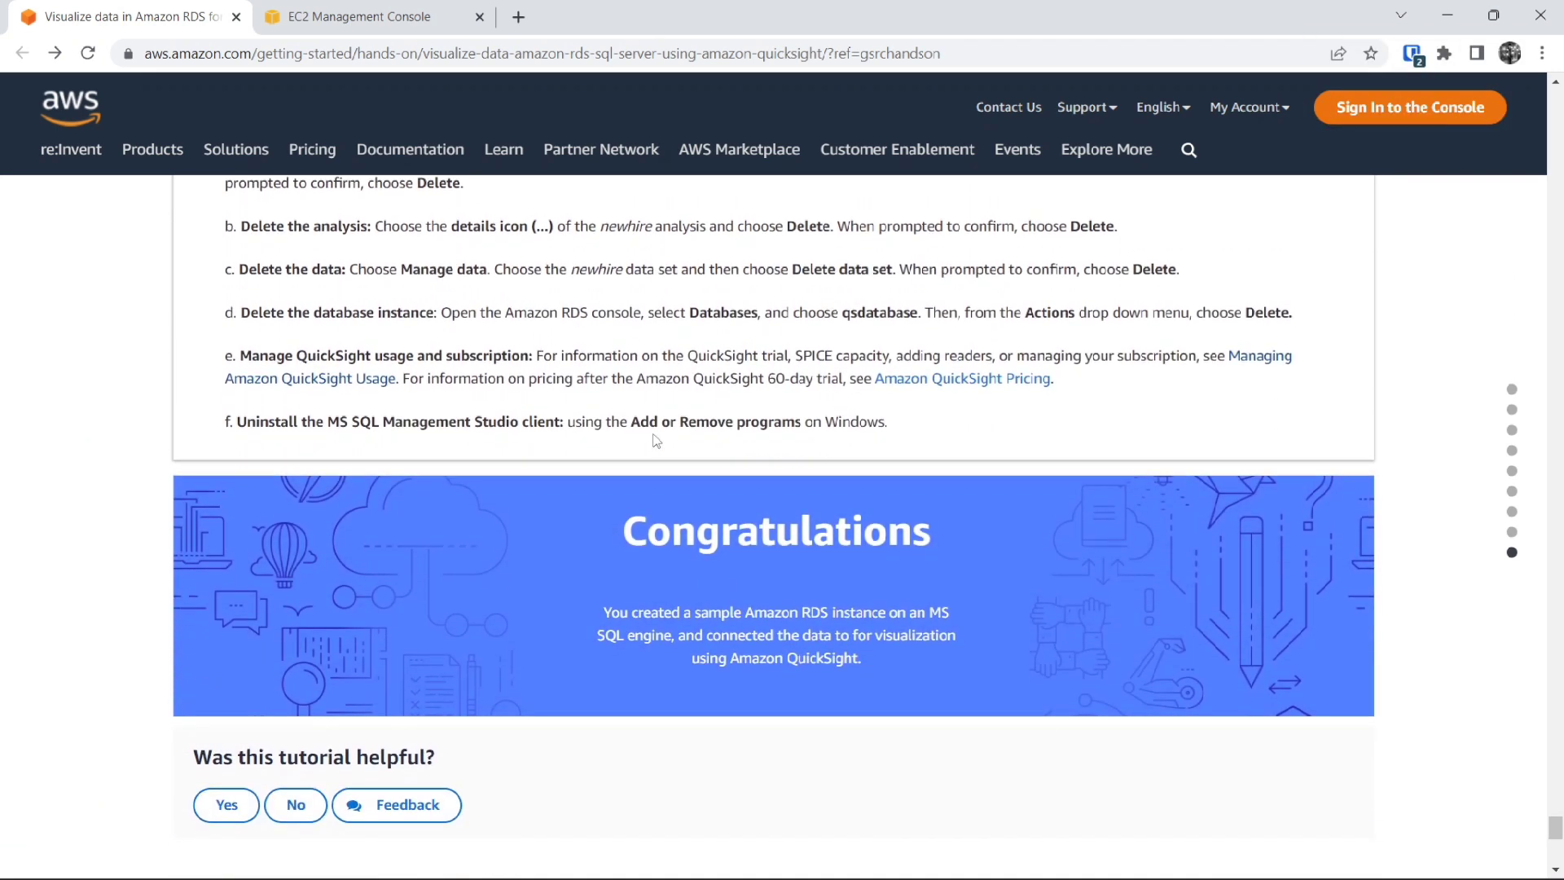